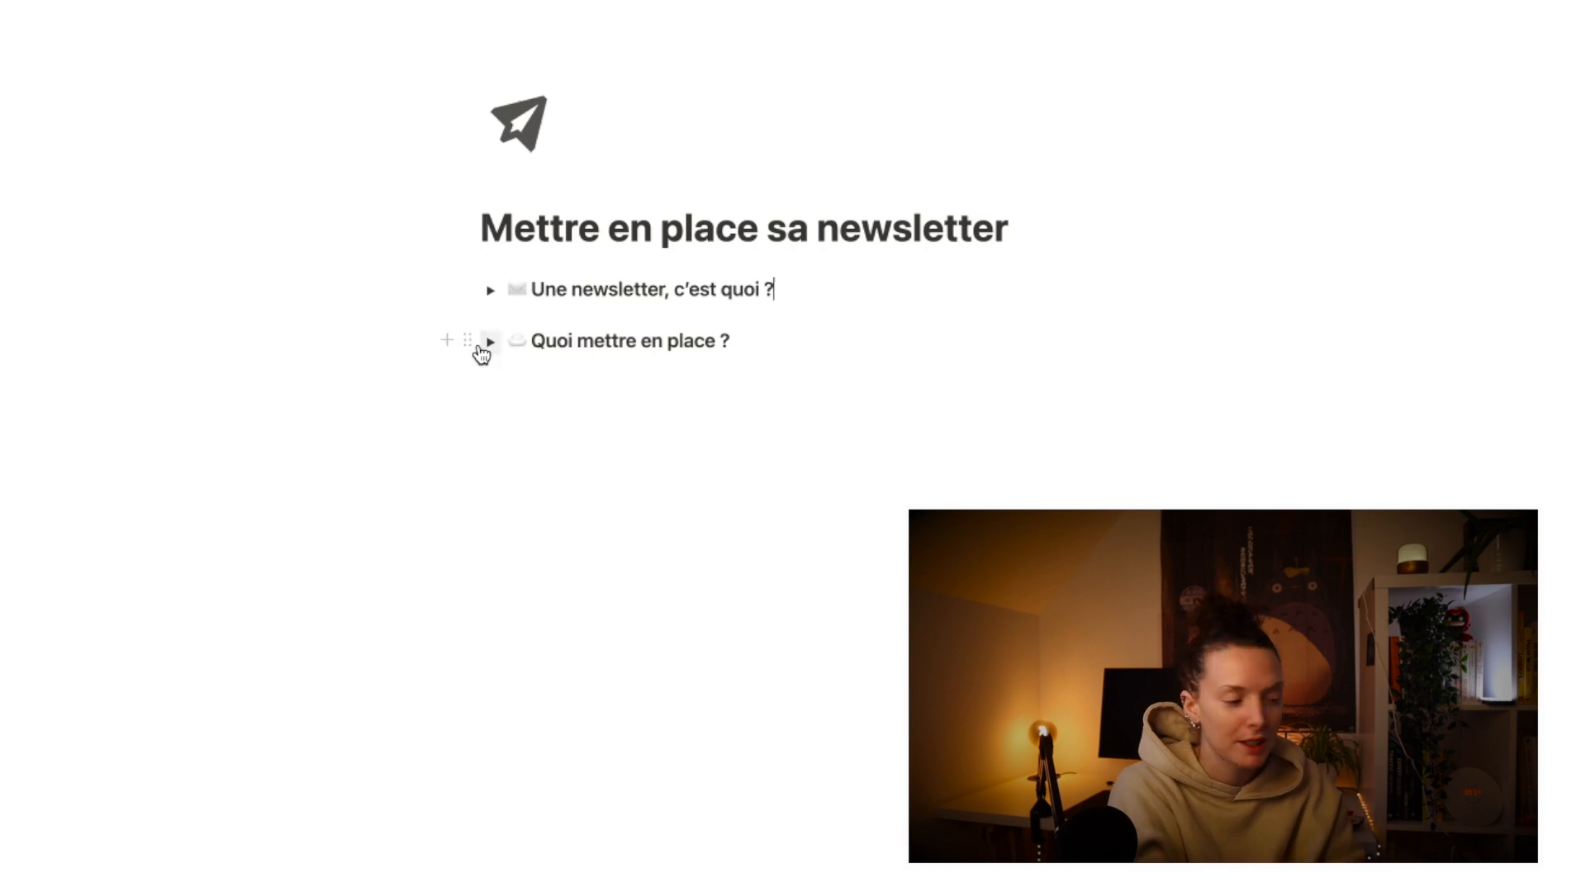
Step: Expand the "Quoi mettre en place ?" section of the newsletter notes page
{"action": "left_click", "coordinate": [490, 342]}
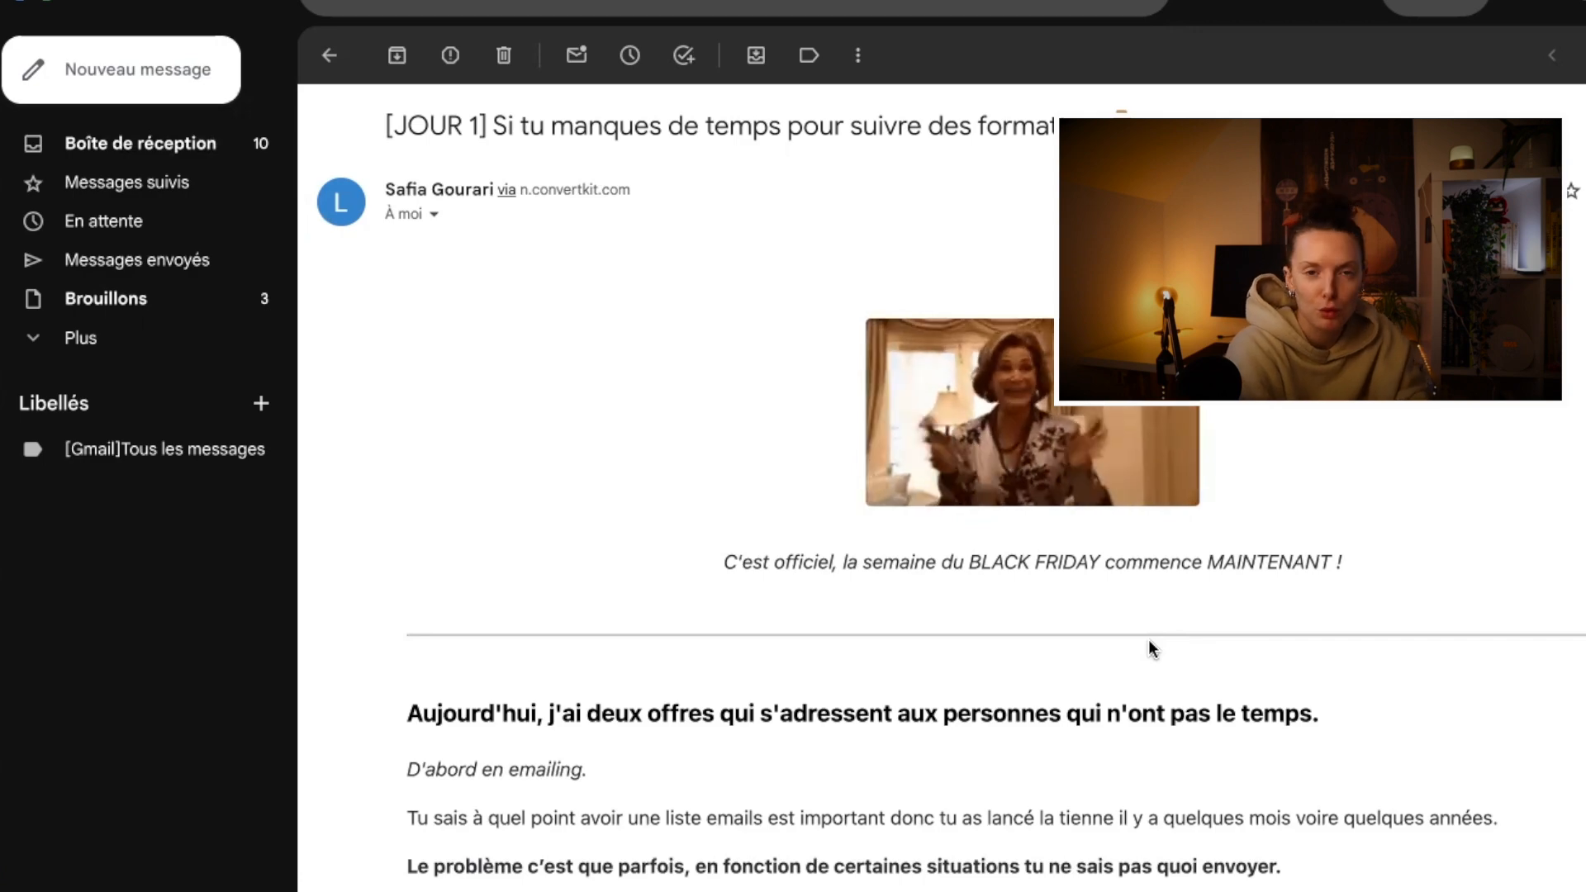
Step: Read through the opened Black Friday newsletter email, from its introduction down to the schedule of daily offers
{"action": "scroll", "coordinate": [1149, 641], "scroll_direction": "down", "scroll_amount": 20}
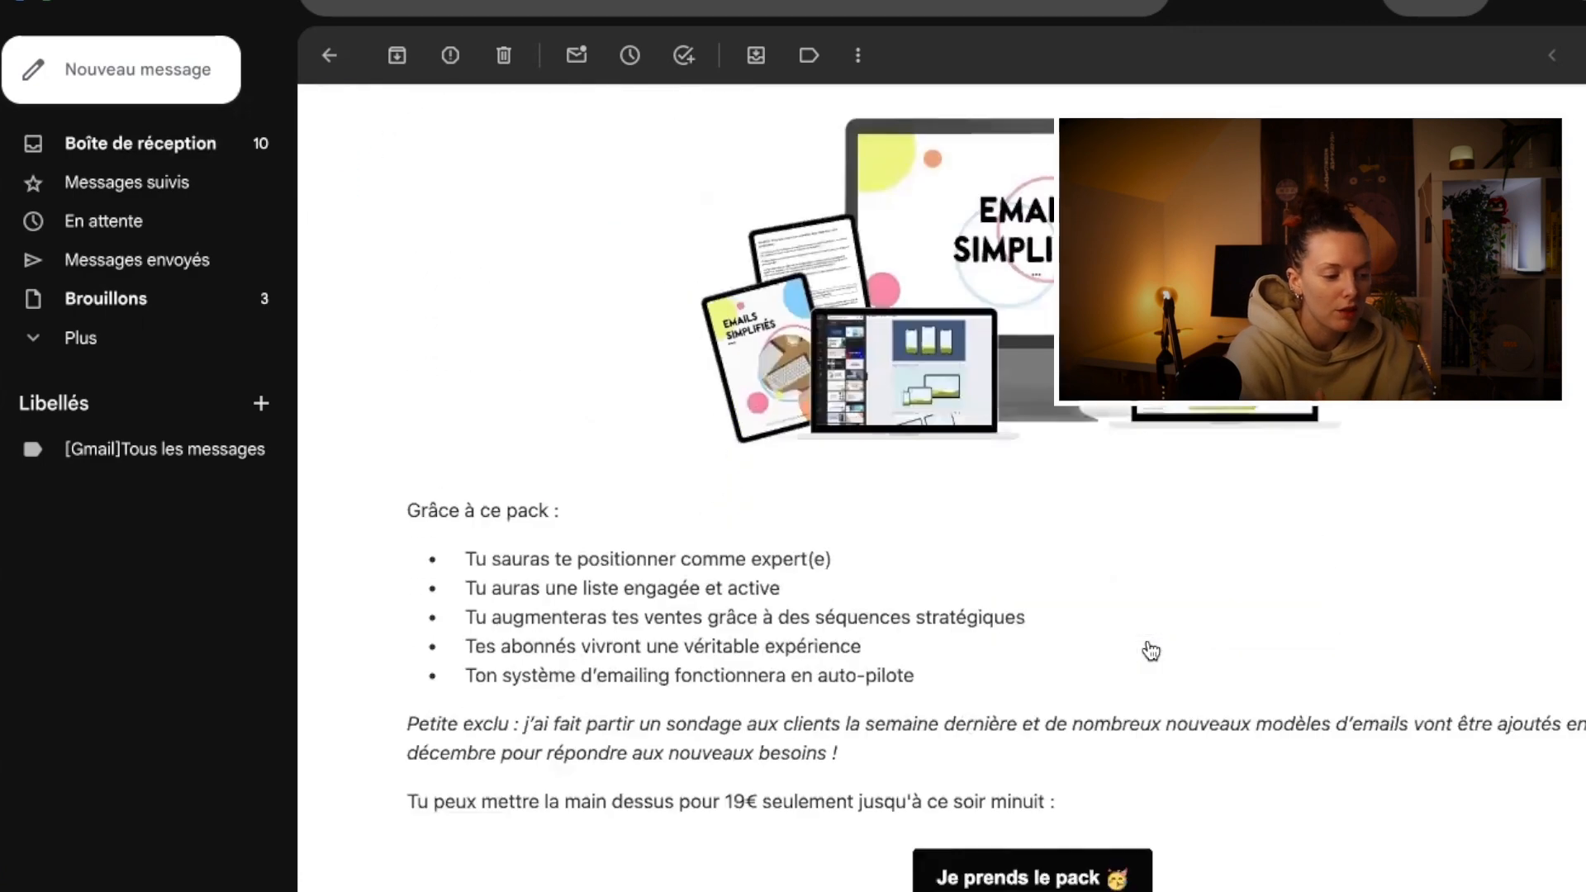
{"action": "scroll", "coordinate": [1150, 651], "scroll_direction": "down", "scroll_amount": 20}
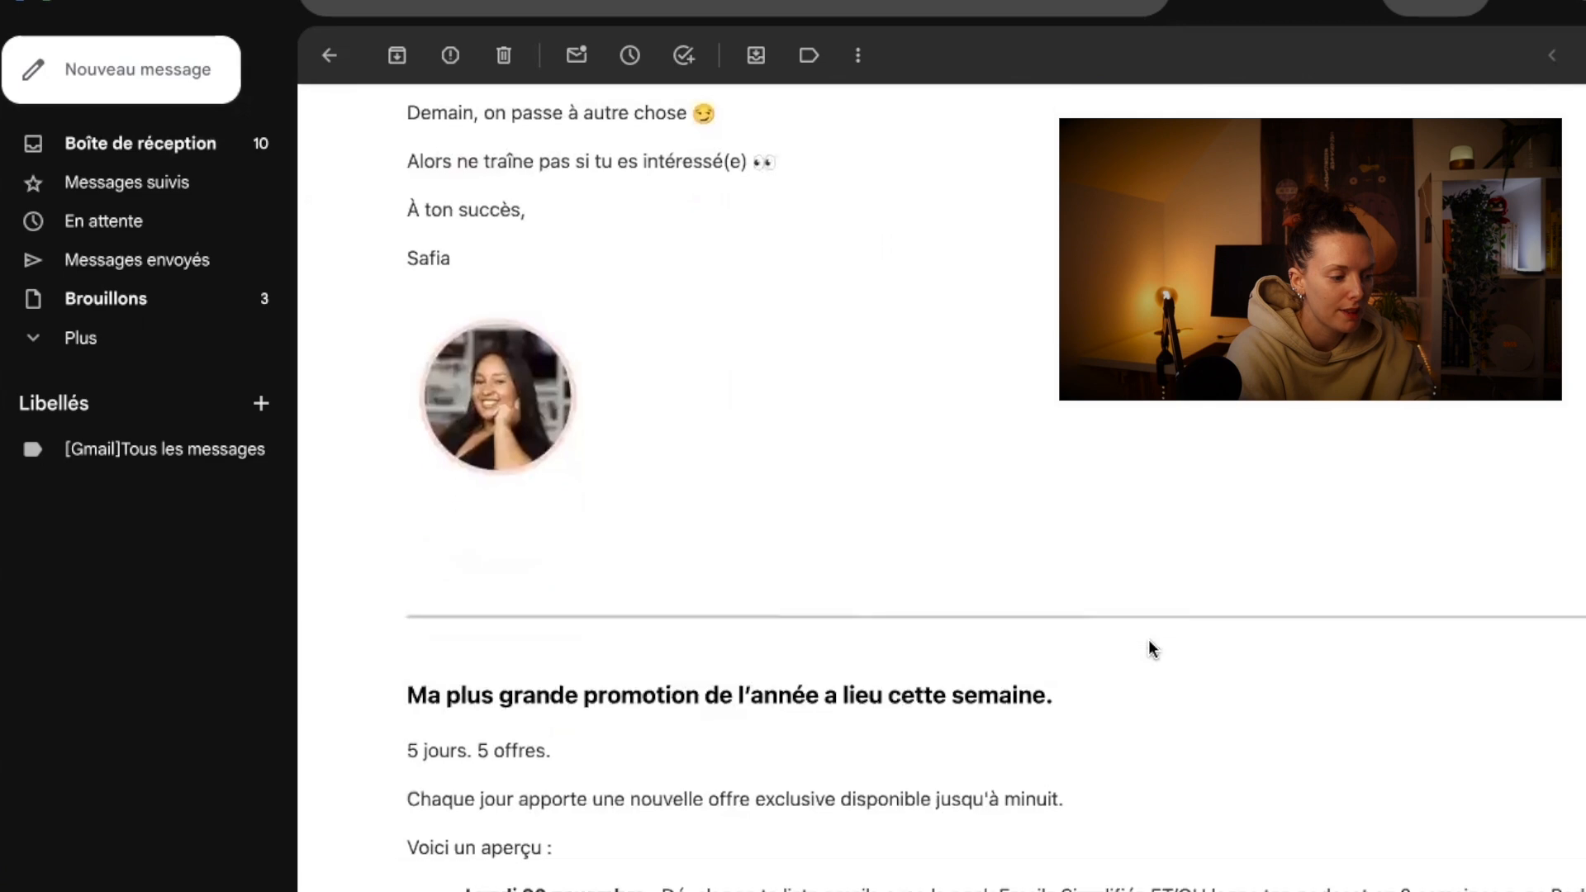
{"action": "scroll", "coordinate": [1151, 649], "scroll_direction": "up", "scroll_amount": 3}
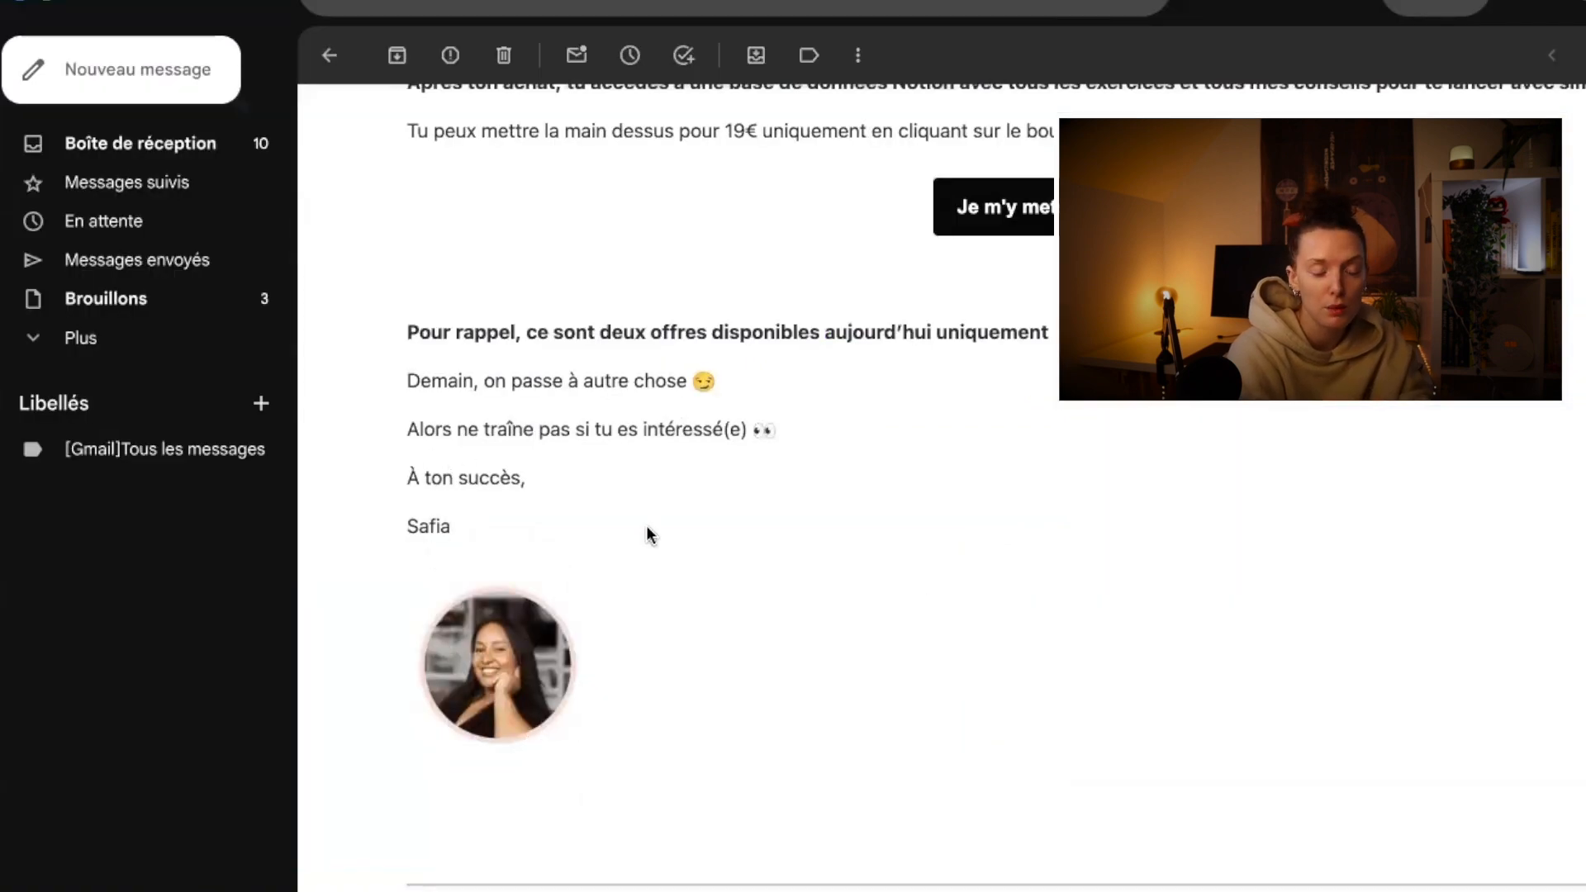
{"action": "scroll", "coordinate": [646, 525], "scroll_direction": "down", "scroll_amount": 9}
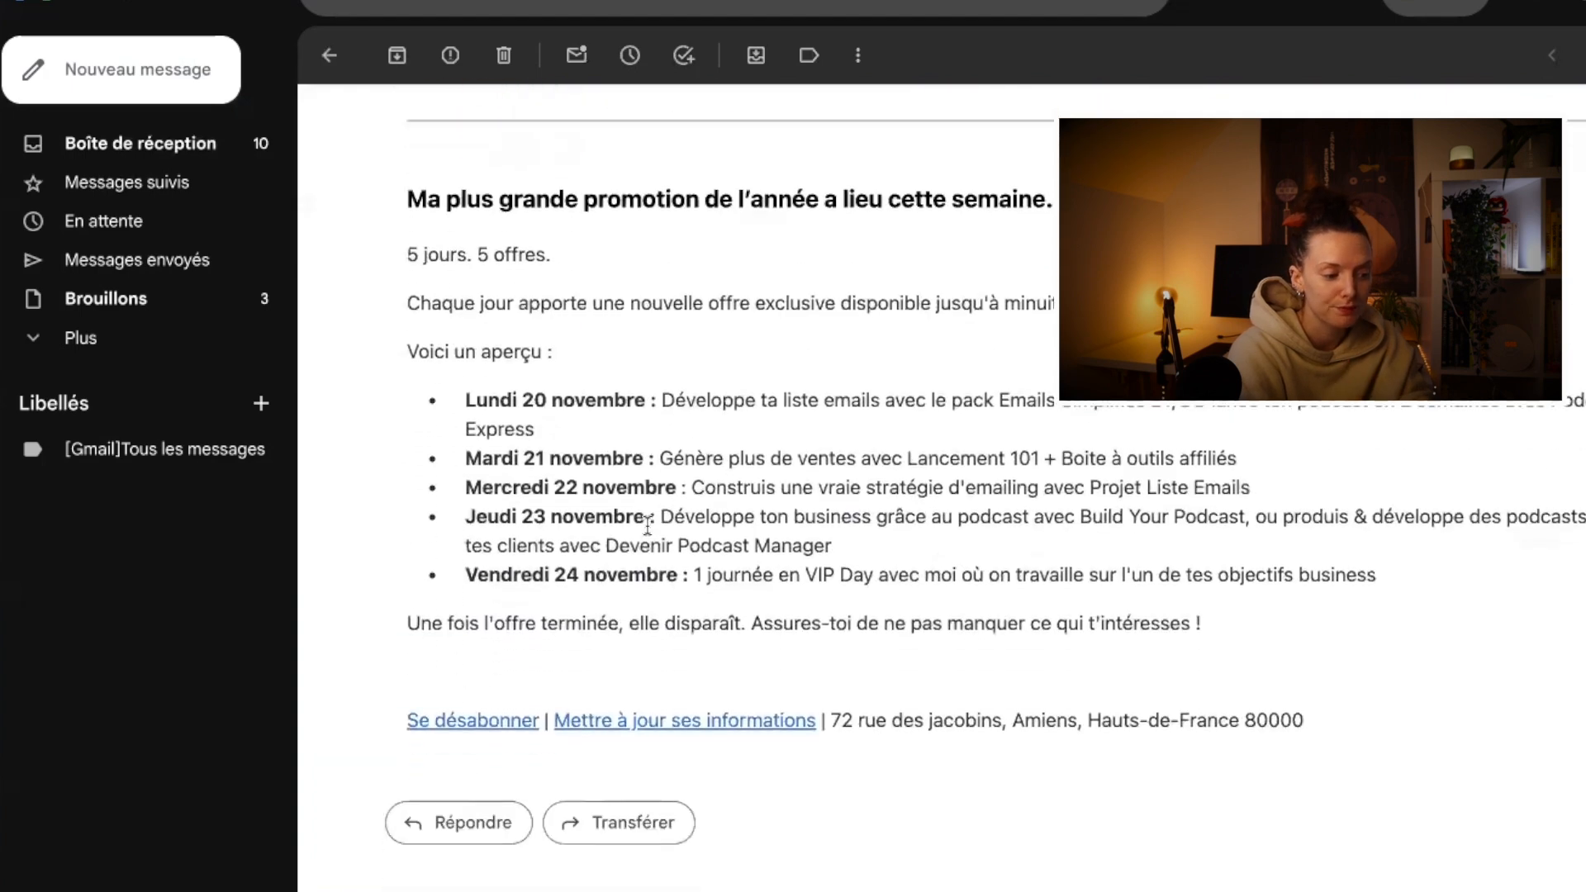
{"action": "scroll", "coordinate": [1474, 759], "scroll_direction": "up", "scroll_amount": 3}
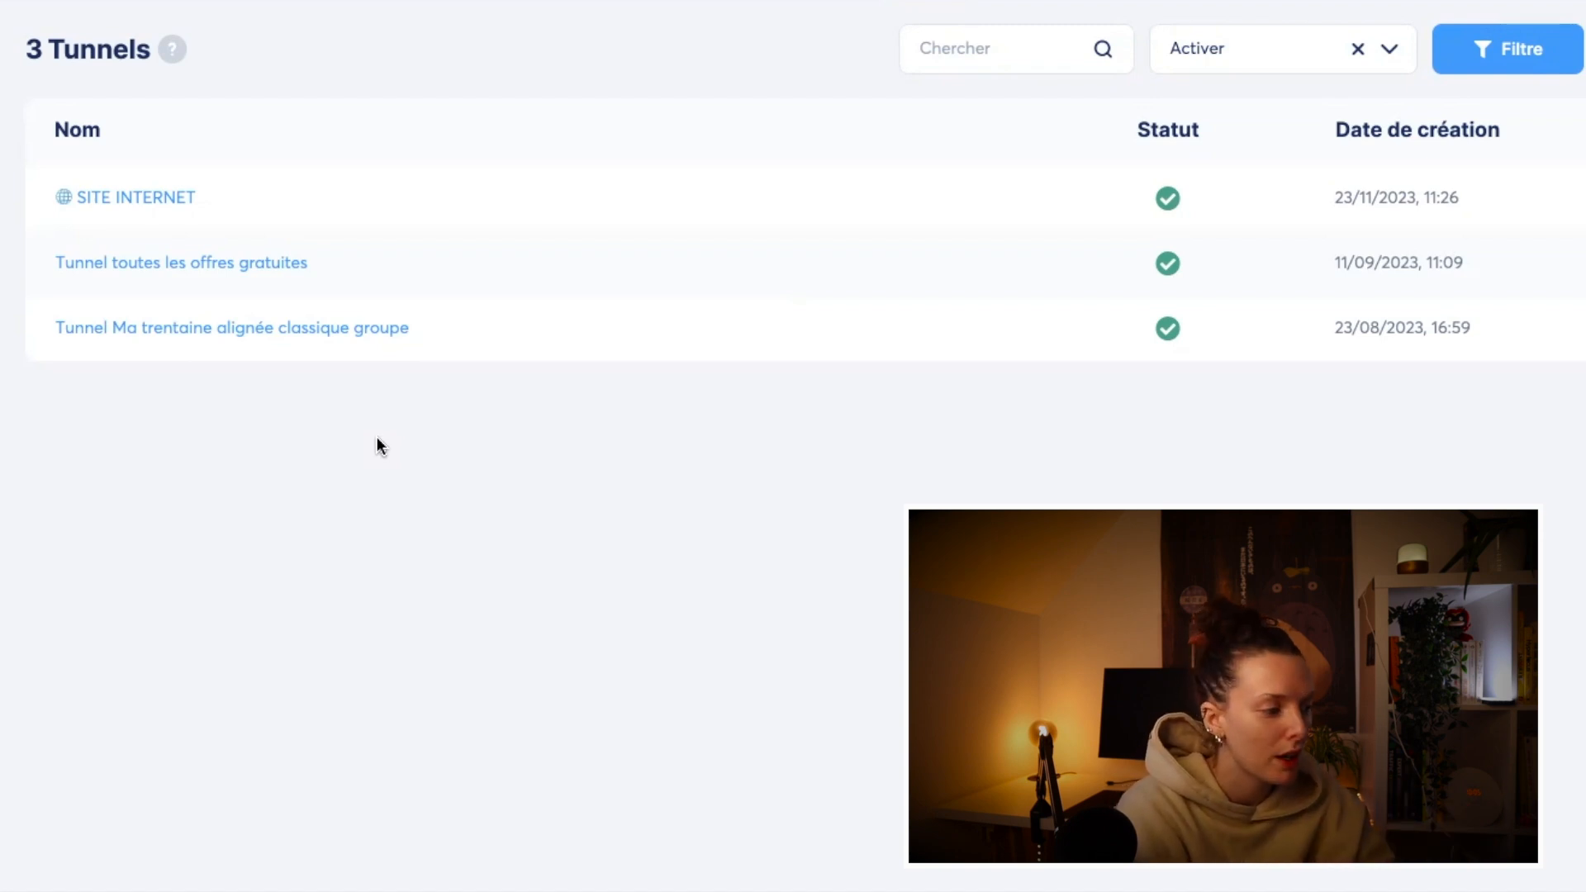
Step: Open the "Formulaire NL" form step of the SITE INTERNET funnel
{"action": "left_click", "coordinate": [148, 200]}
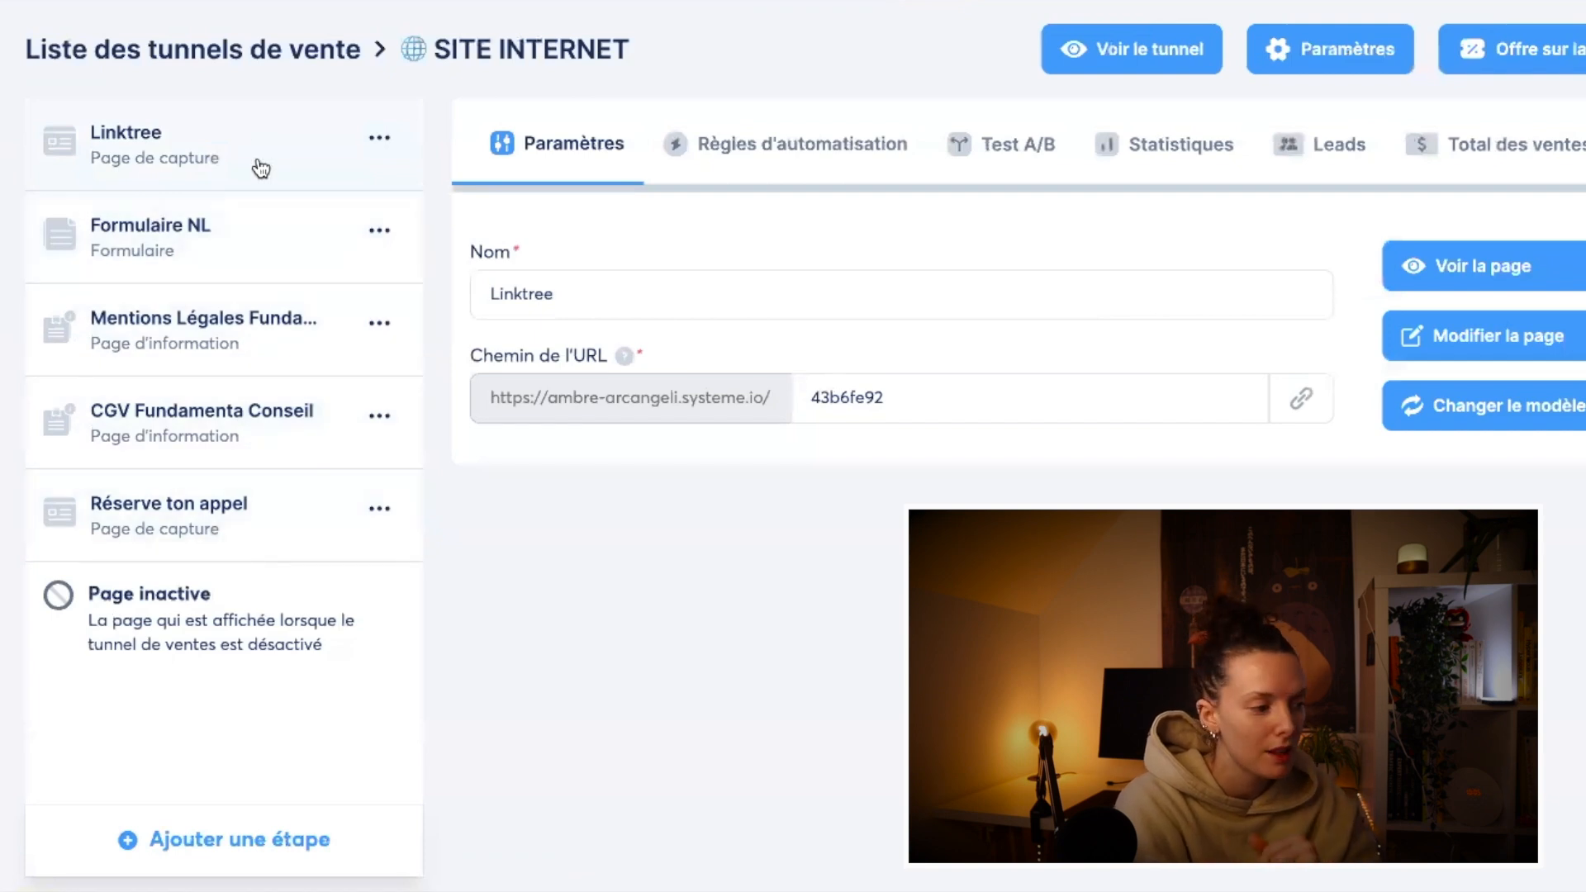
{"action": "left_click", "coordinate": [256, 231]}
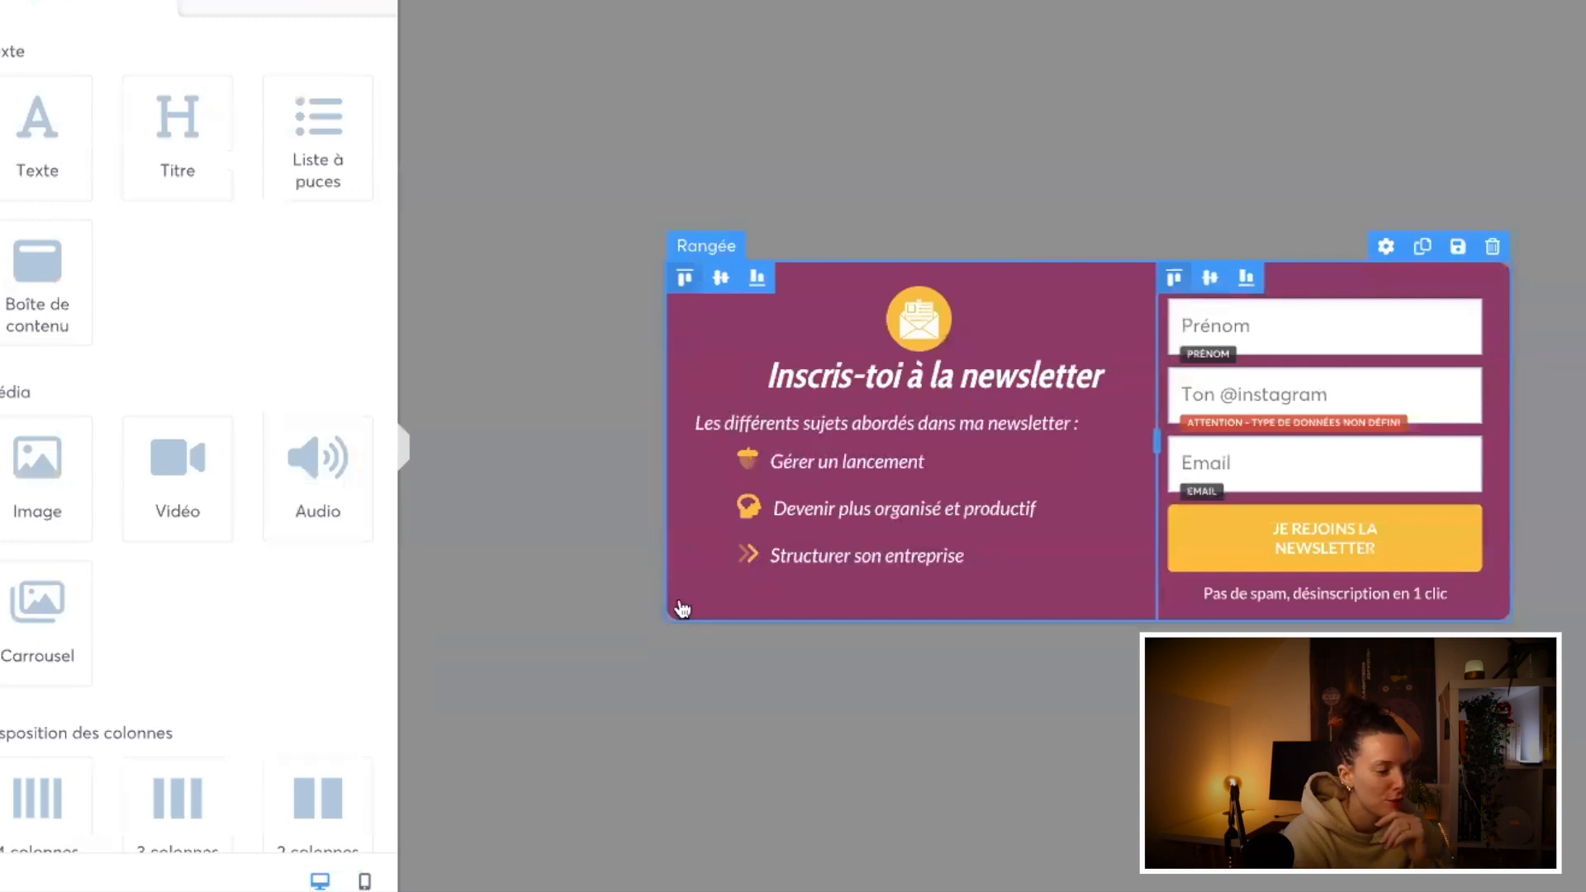
Step: Set the newsletter form row's background colour to the saved mauve AA6093
{"action": "left_click", "coordinate": [717, 611]}
{"action": "left_click", "coordinate": [8, 590]}
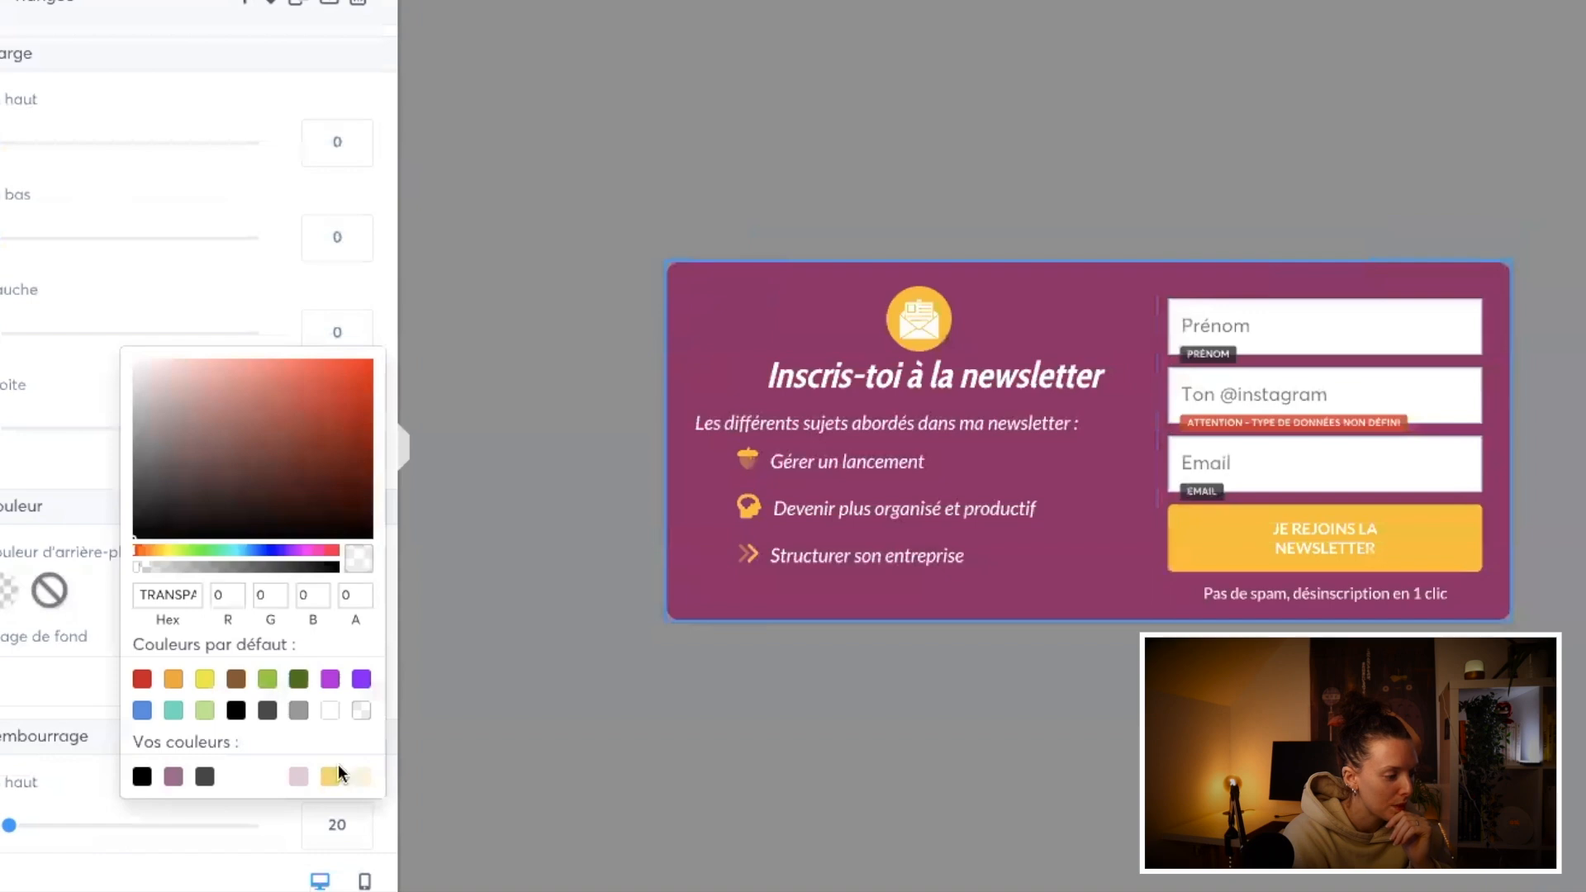
{"action": "left_click", "coordinate": [173, 776]}
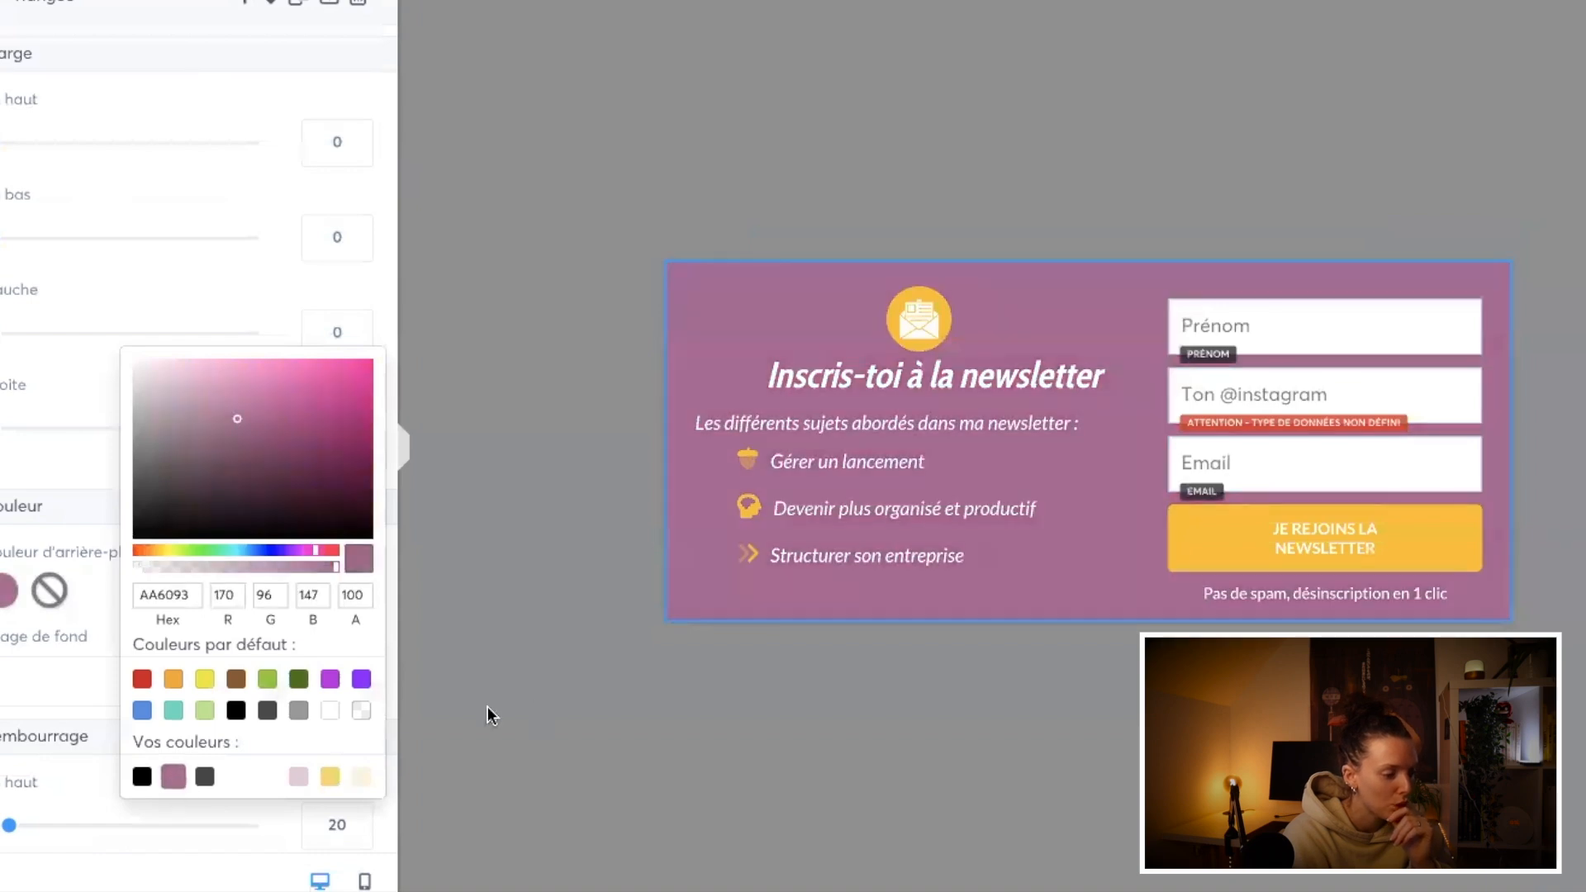
{"action": "left_click", "coordinate": [808, 754]}
{"action": "left_click", "coordinate": [913, 314]}
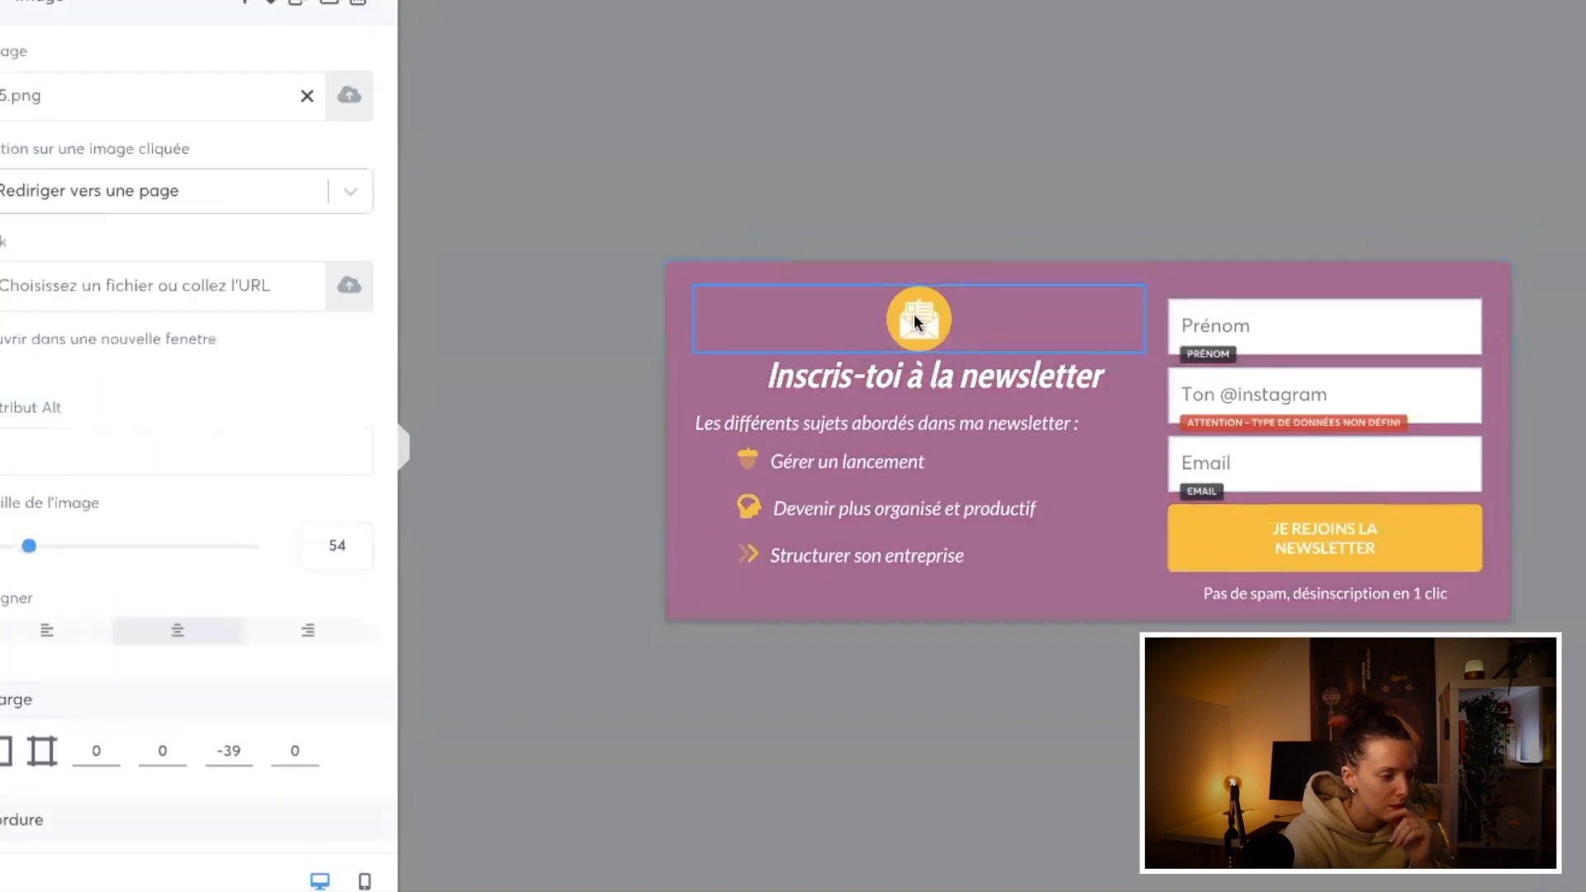
{"action": "left_click", "coordinate": [916, 322]}
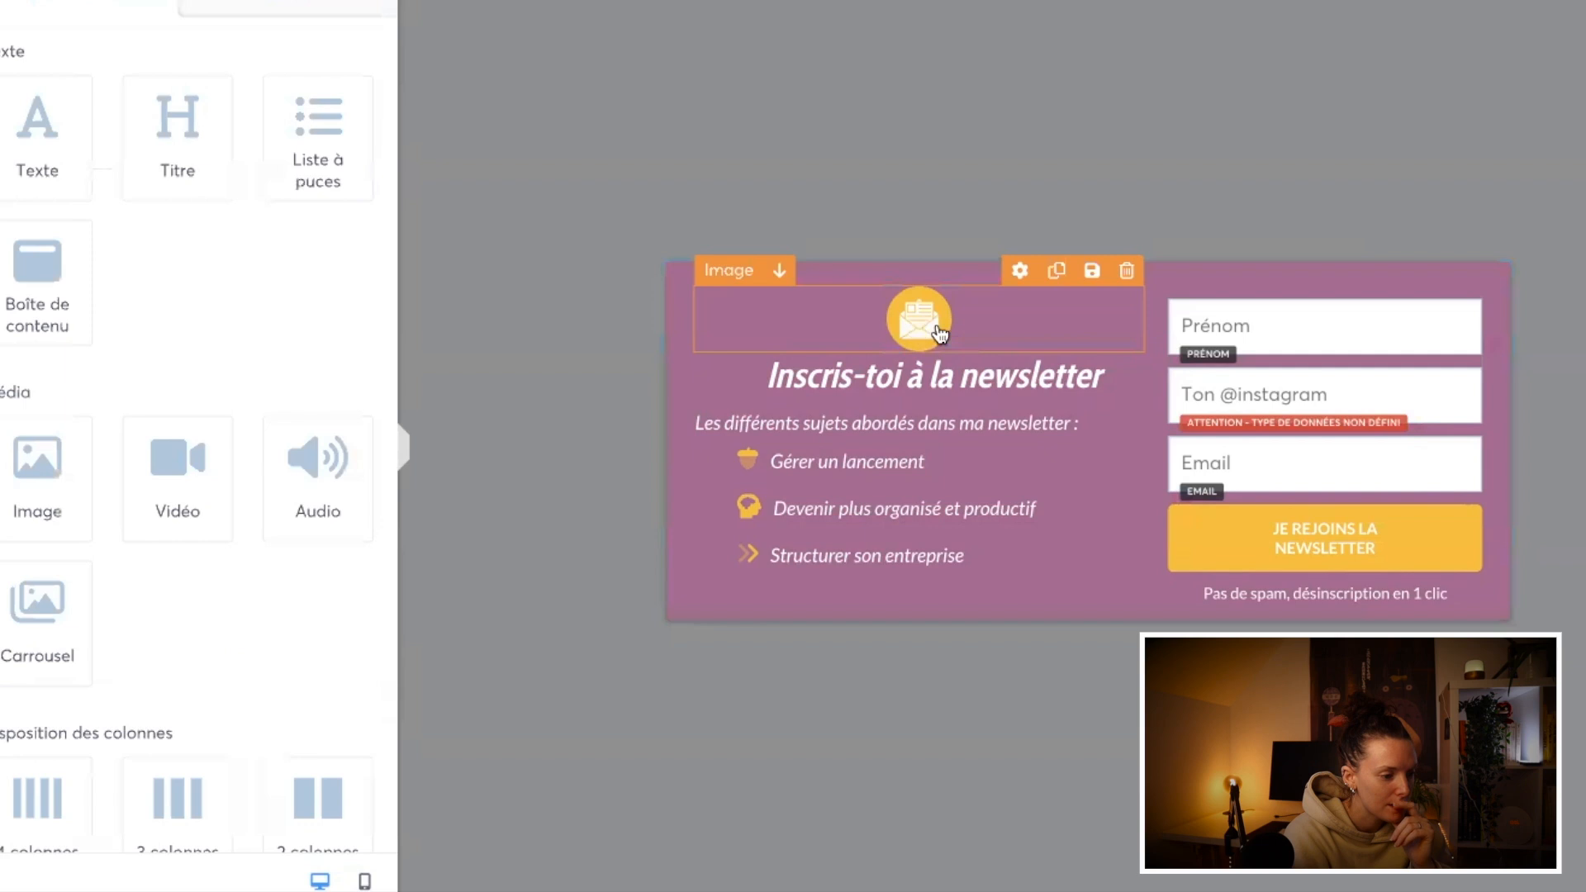
Step: Try the saved colours yellow FFD366 and dark grey 474646 as the background of the "JE REJOINS LA NEWSLETTER" button
{"action": "left_click", "coordinate": [1189, 543]}
{"action": "scroll", "coordinate": [66, 747], "scroll_direction": "down", "scroll_amount": 15}
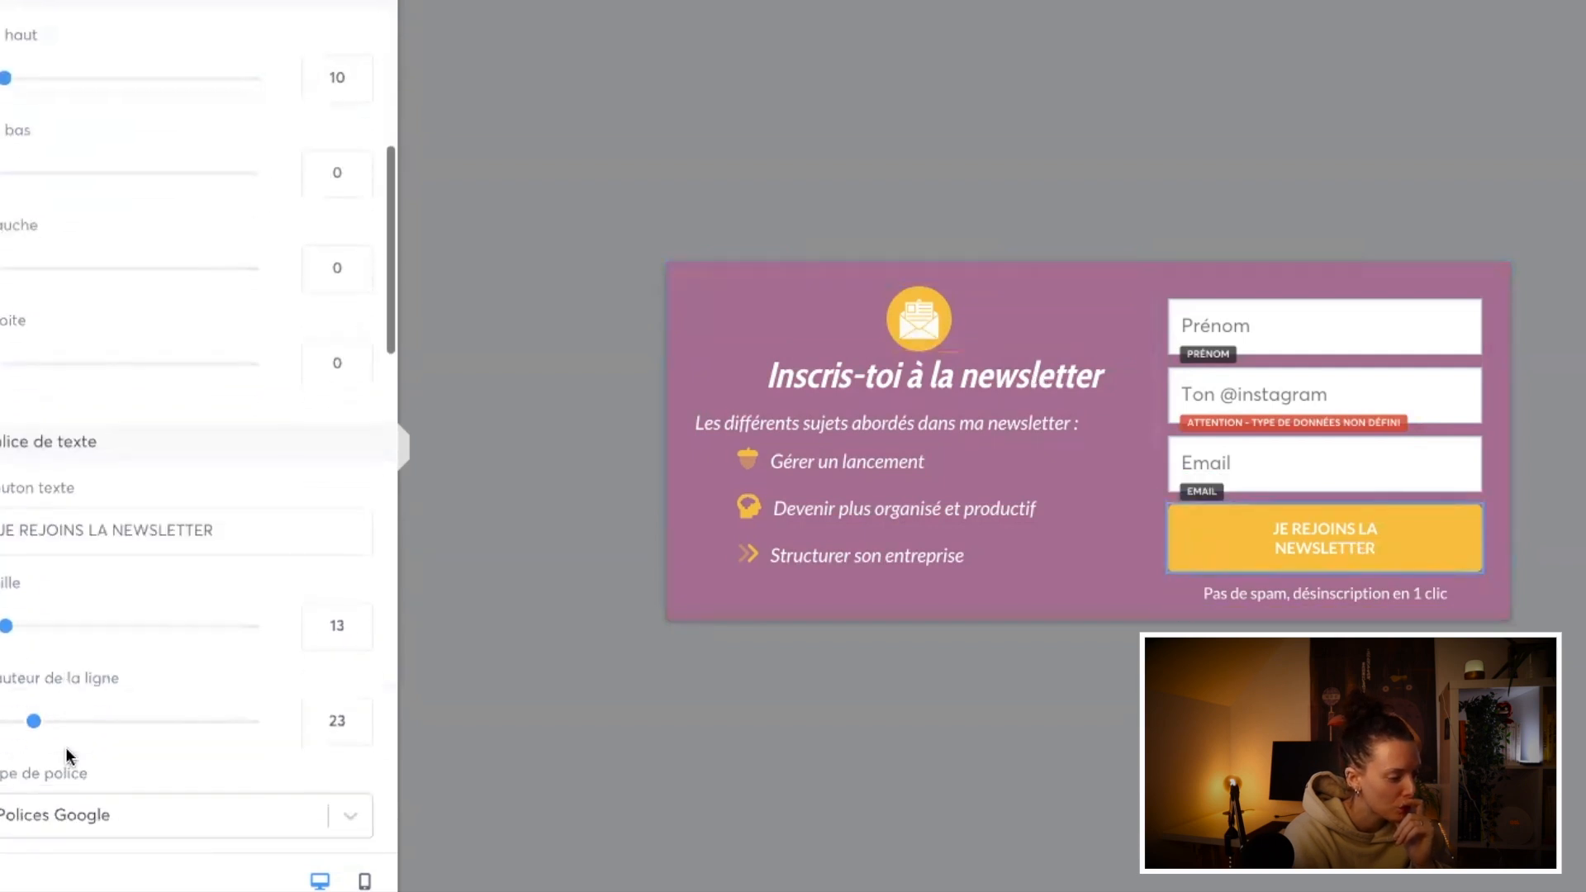
{"action": "left_click", "coordinate": [8, 757]}
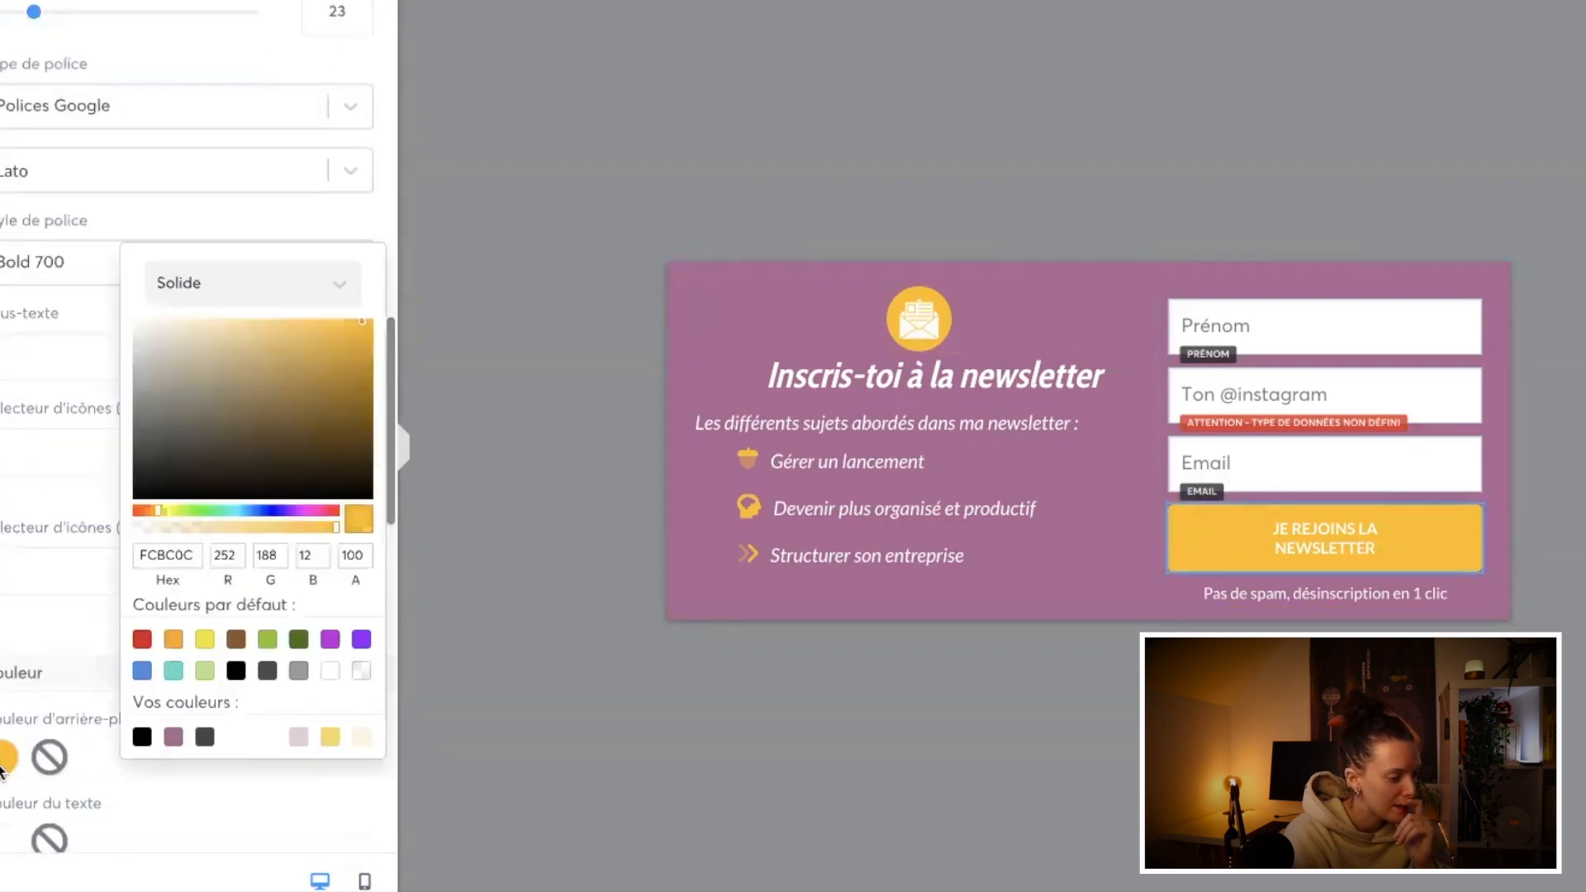
{"action": "left_click", "coordinate": [330, 736]}
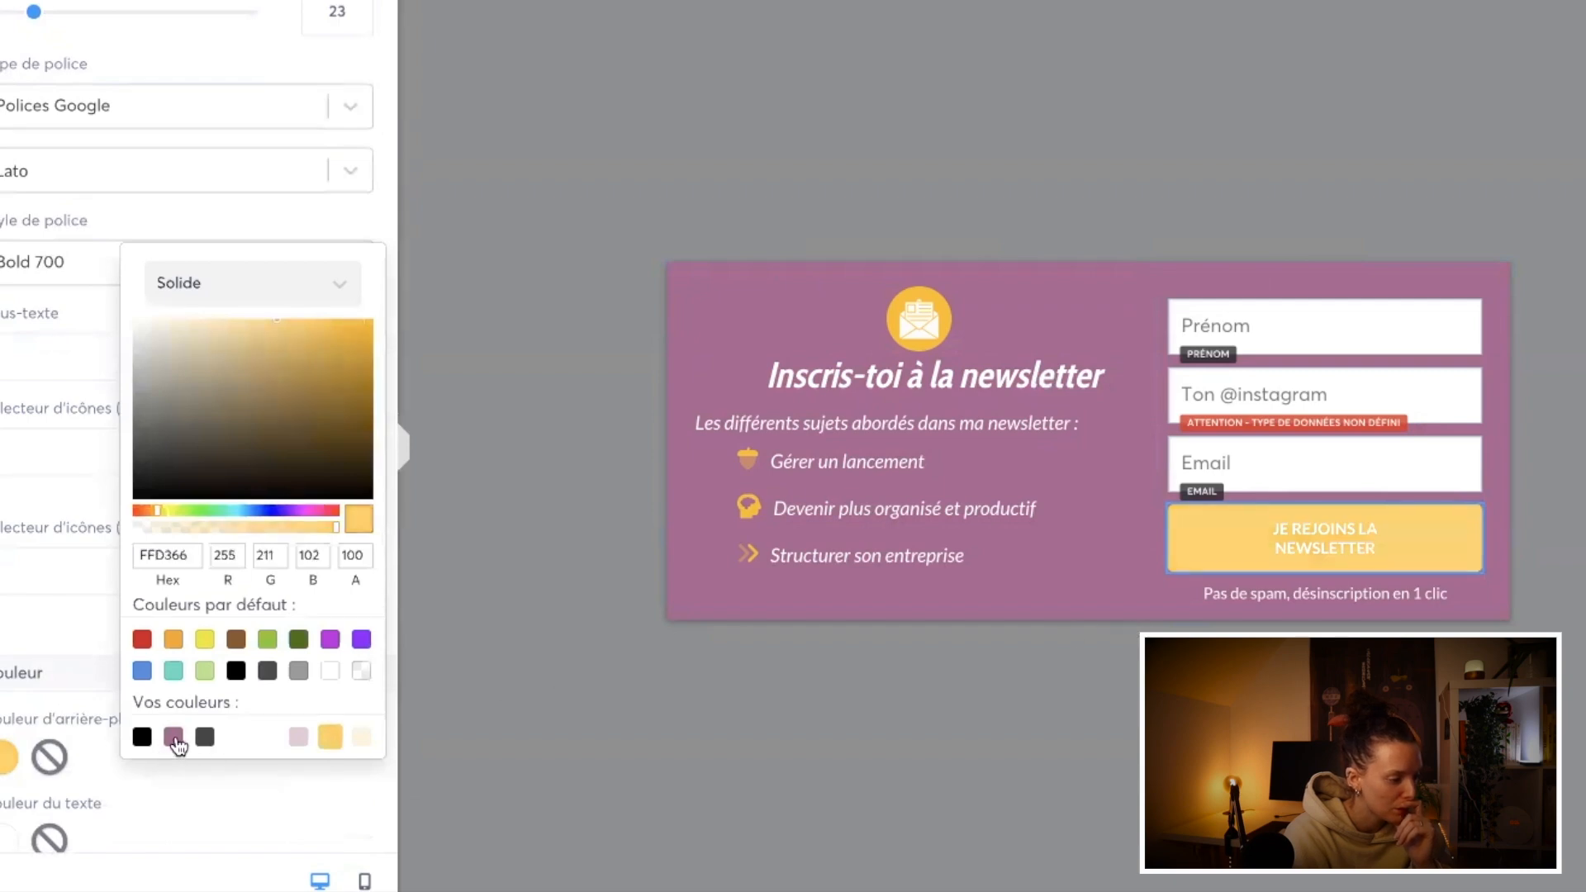
{"action": "left_click", "coordinate": [207, 742]}
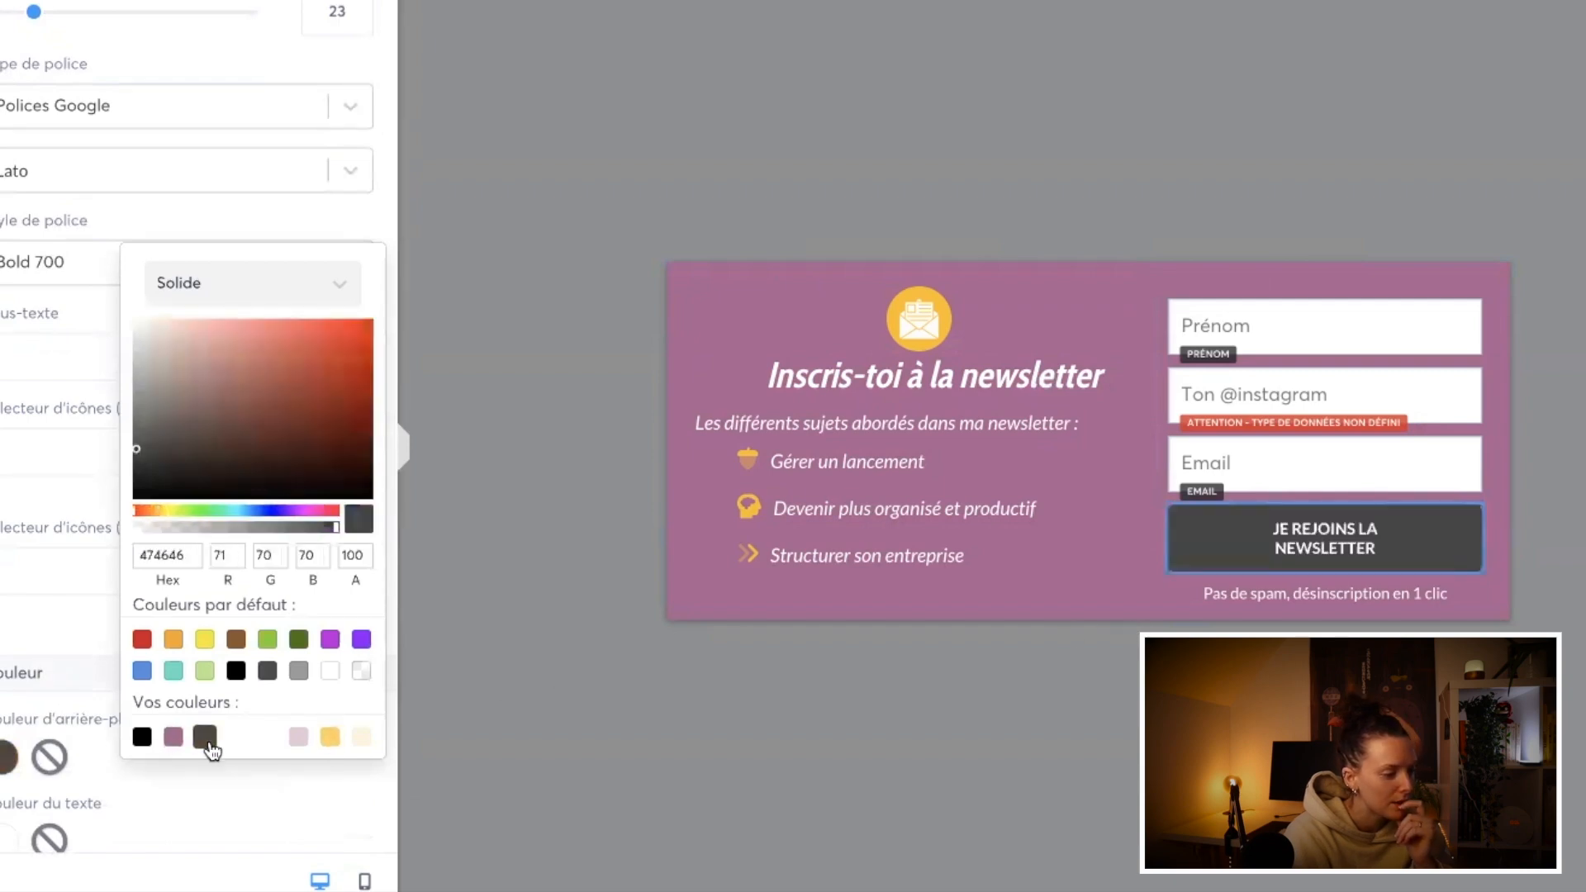
{"action": "left_click", "coordinate": [582, 625]}
Step: Add the existing image Arriere-plandegrade.png as the form row's background image
{"action": "left_click", "coordinate": [692, 348]}
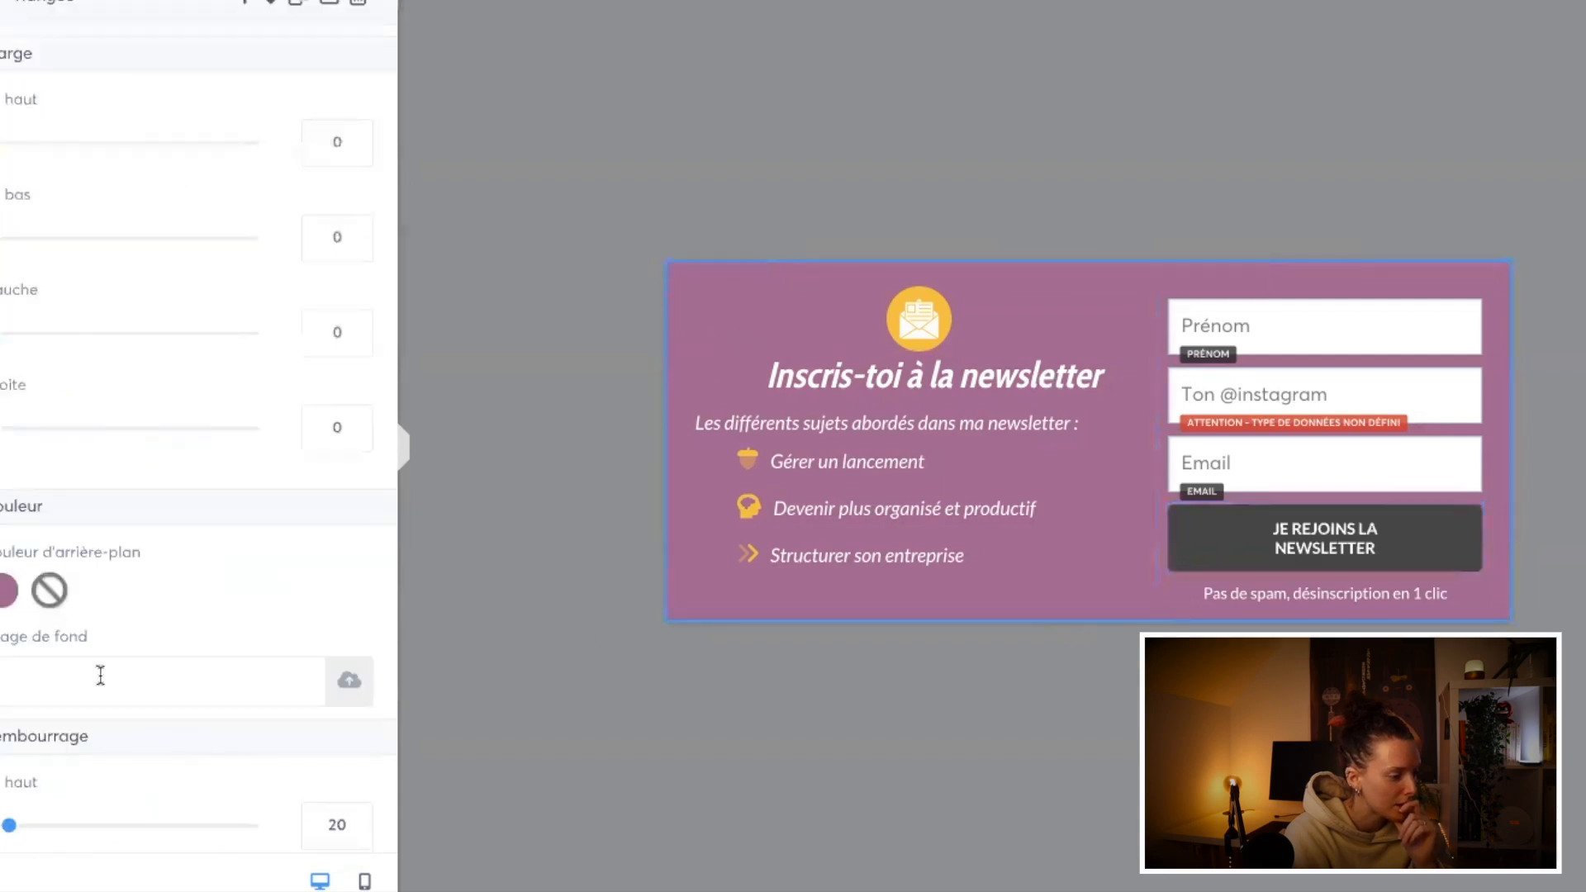
{"action": "left_click", "coordinate": [345, 684]}
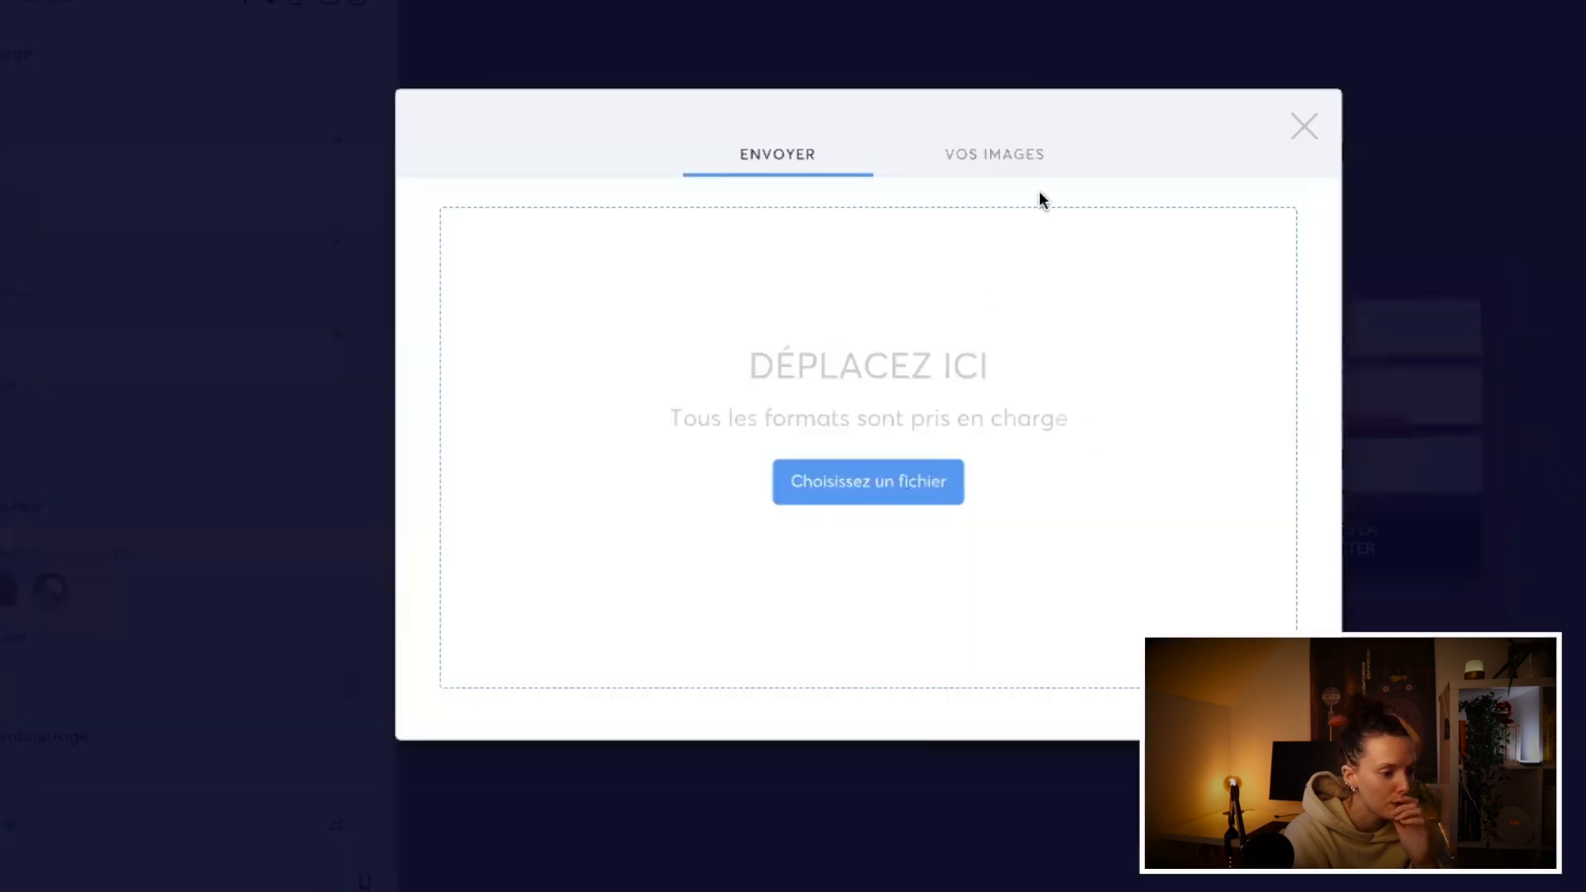
{"action": "left_click", "coordinate": [1001, 157]}
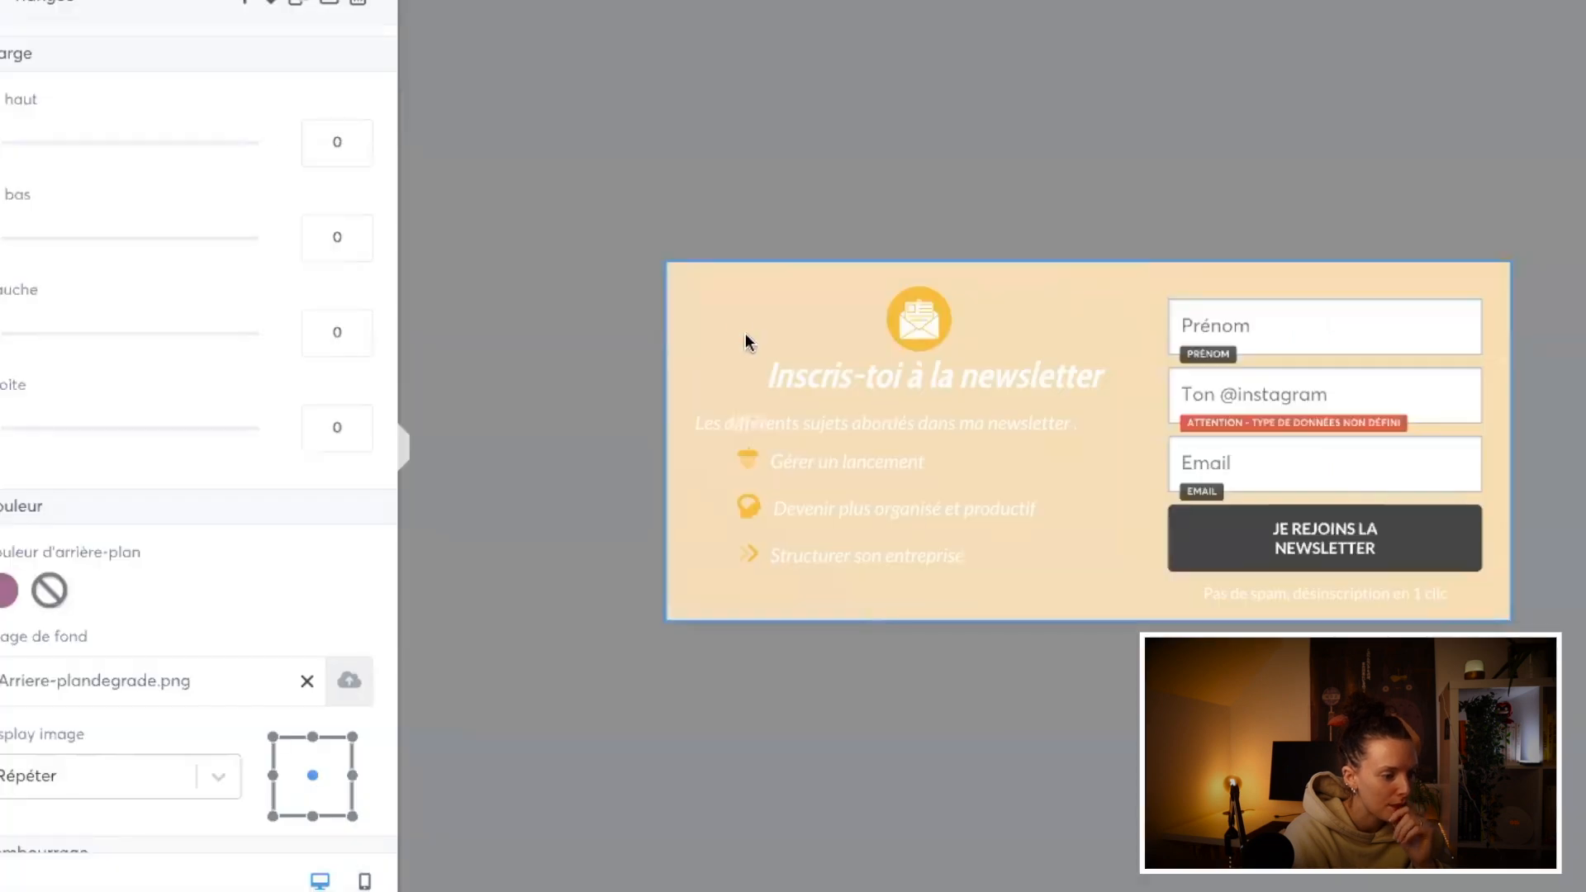
Step: Try displaying the row's background image at "Remplir à 100% en largeur", and at "Remplir à 100% en largeur et longueur"
{"action": "left_click", "coordinate": [685, 380]}
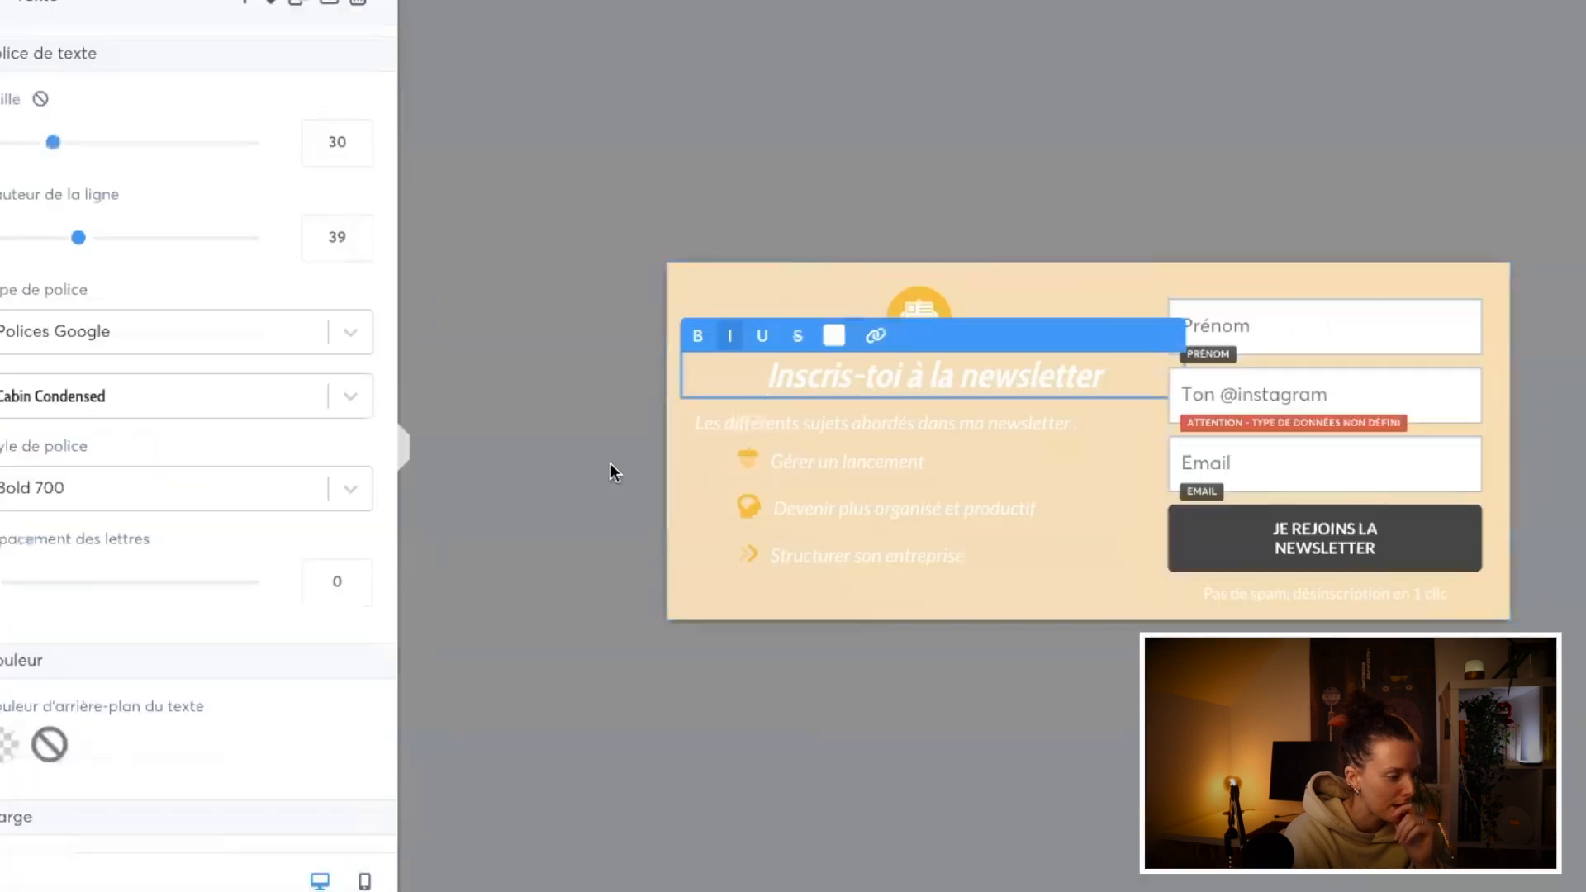
{"action": "left_click", "coordinate": [684, 609]}
{"action": "left_click", "coordinate": [685, 610]}
{"action": "scroll", "coordinate": [279, 826], "scroll_direction": "down", "scroll_amount": 2}
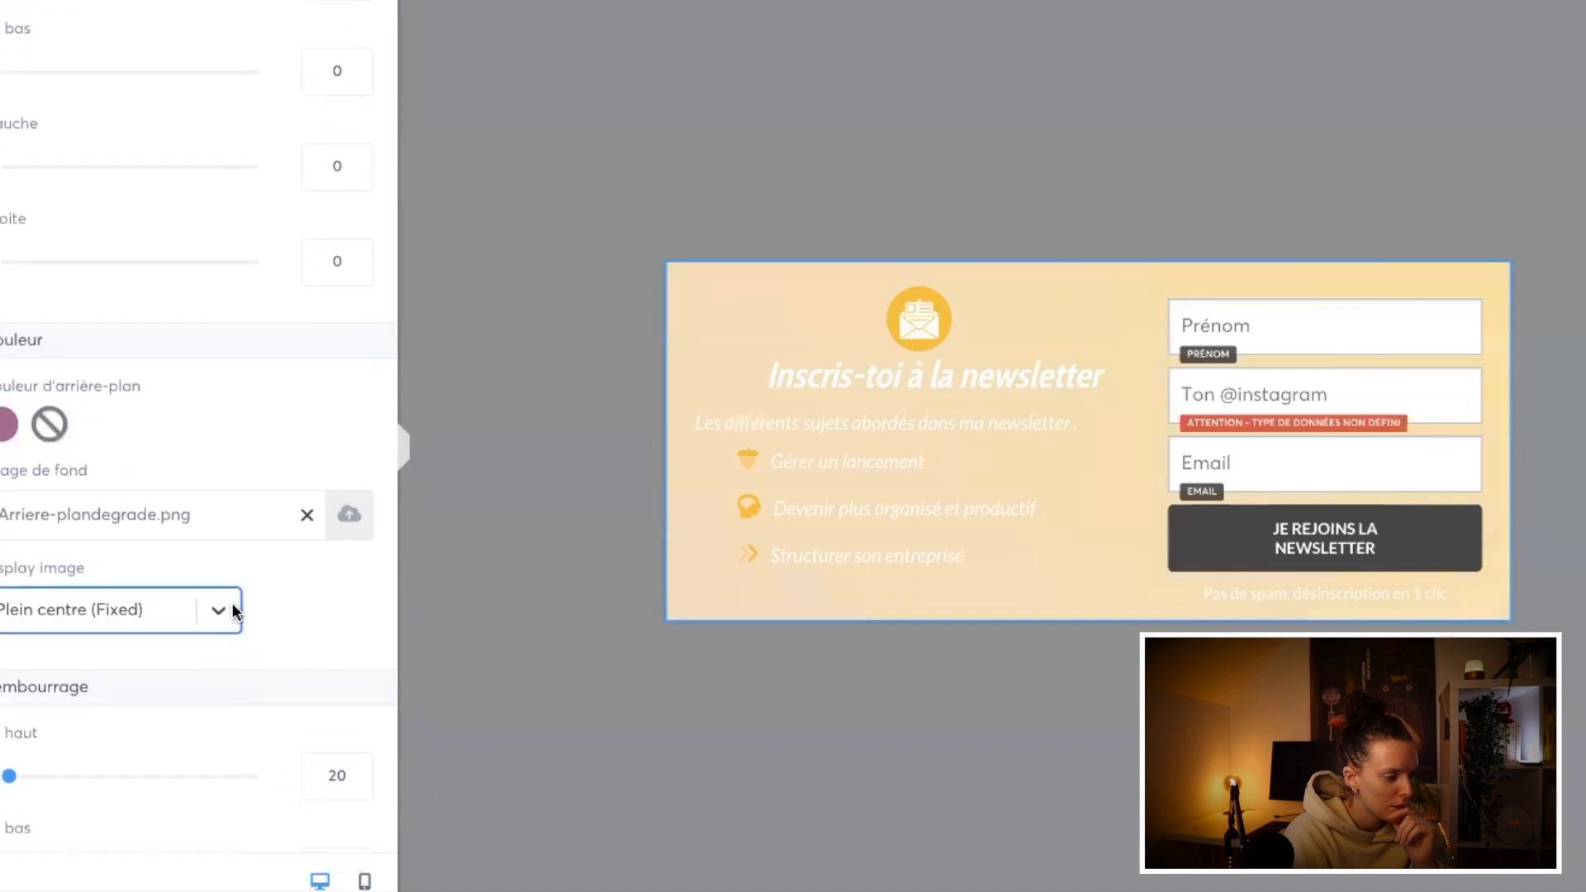
{"action": "left_click", "coordinate": [231, 609]}
{"action": "left_click", "coordinate": [153, 789]}
{"action": "left_click", "coordinate": [225, 627]}
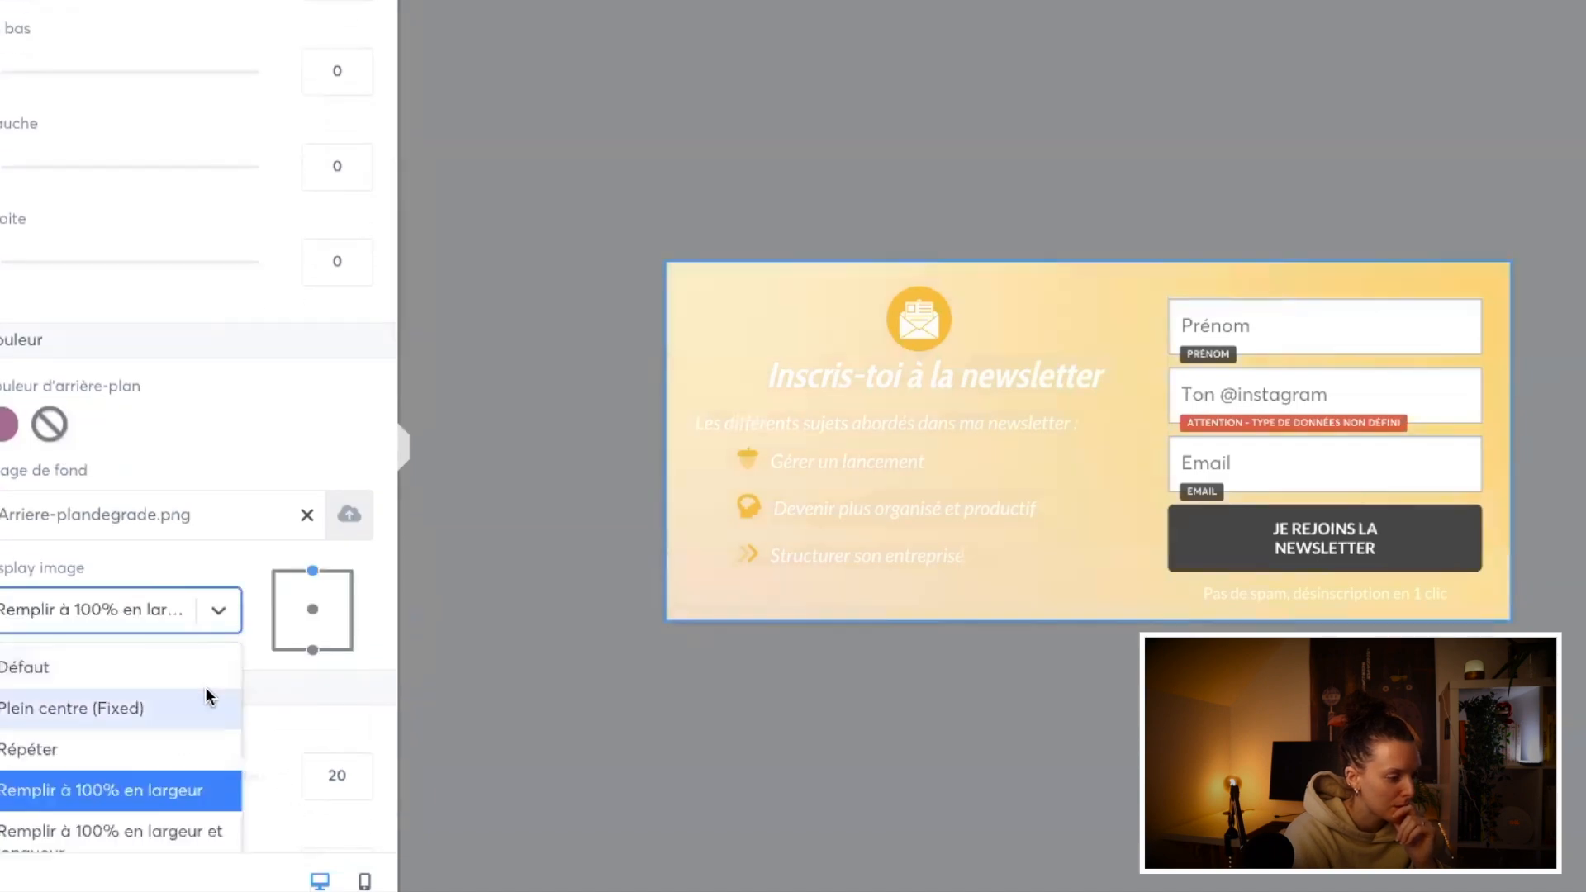
{"action": "left_click", "coordinate": [177, 832]}
Step: Try the "Mises à l'échelle sans recadrage" and "Défaut" display modes on the row's background image
{"action": "scroll", "coordinate": [225, 507], "scroll_direction": "down", "scroll_amount": 2}
{"action": "left_click", "coordinate": [219, 475]}
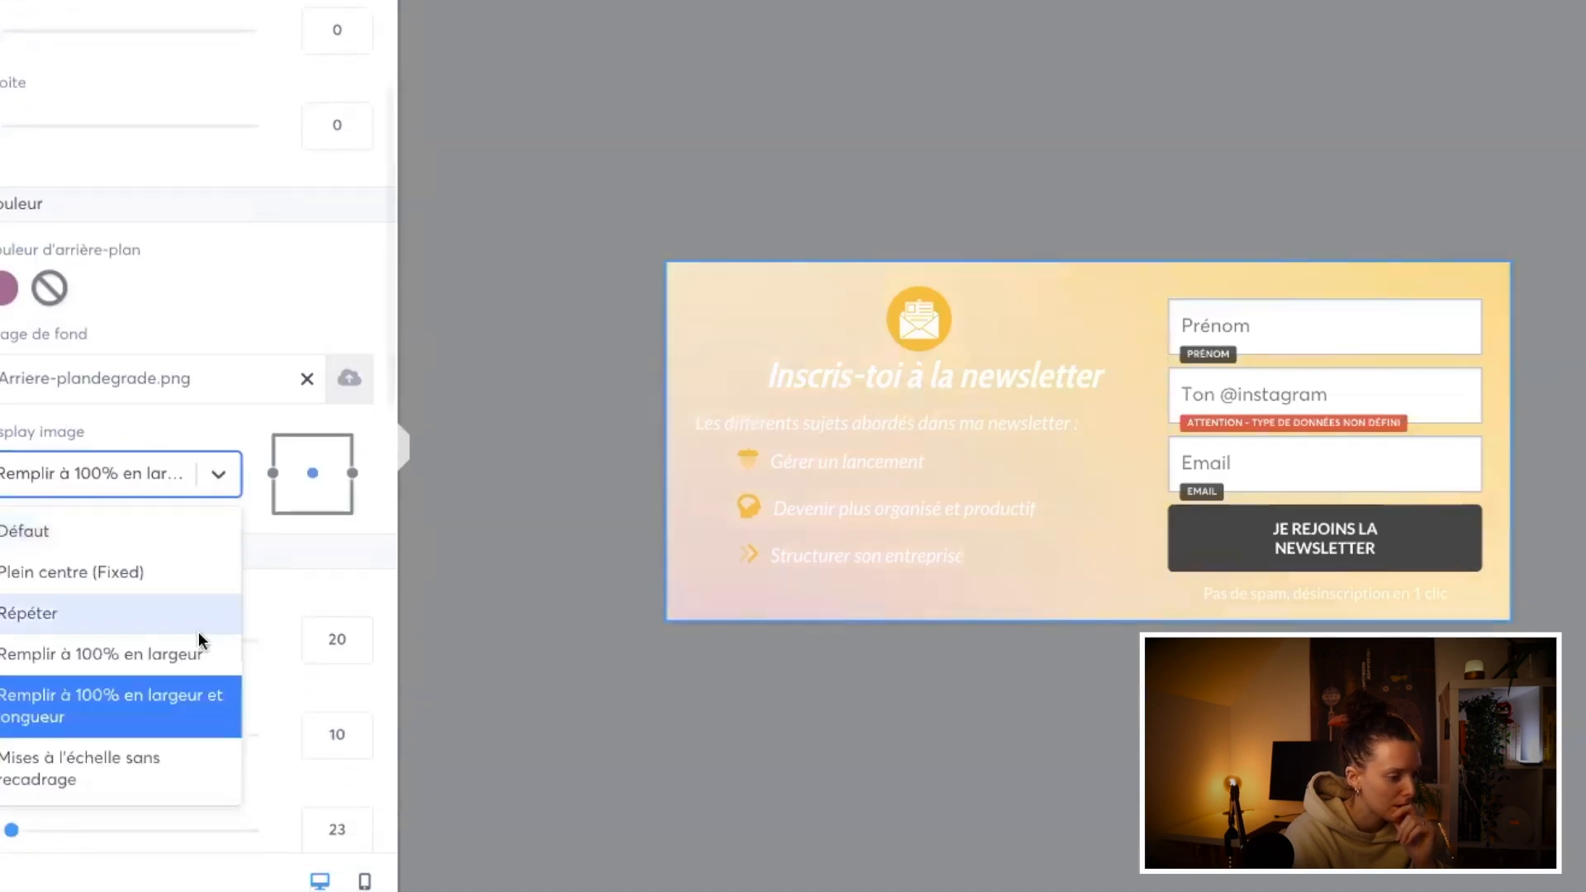
{"action": "left_click", "coordinate": [155, 775]}
{"action": "left_click", "coordinate": [206, 478]}
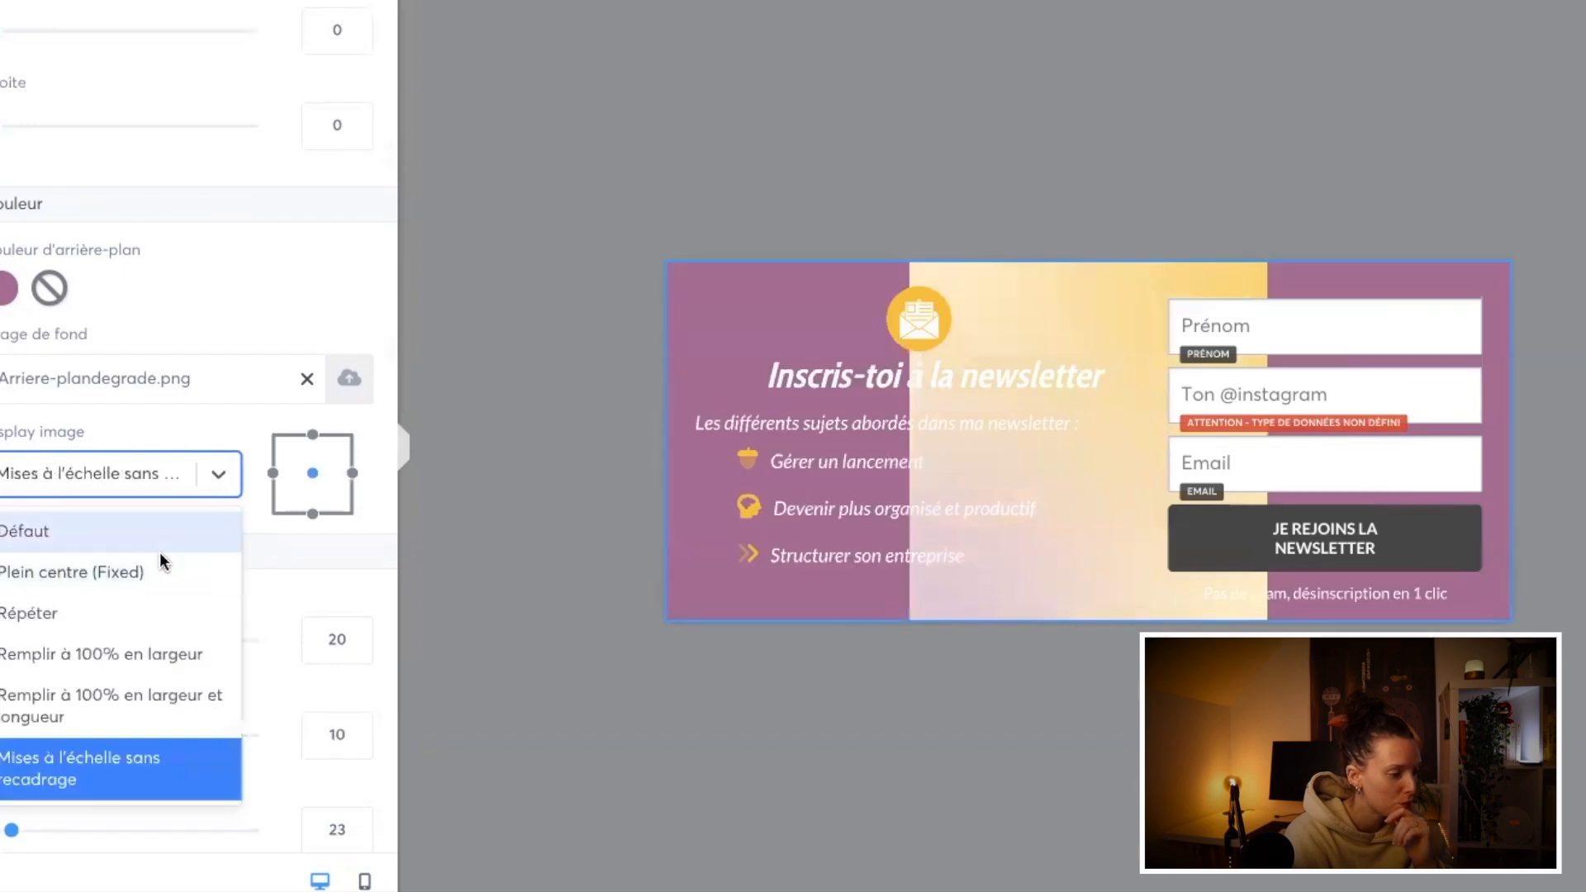
{"action": "left_click", "coordinate": [157, 535]}
Step: Compare the two 100% fill modes for the row's background image and settle on "Remplir à 100% en largeur"
{"action": "left_click", "coordinate": [213, 476]}
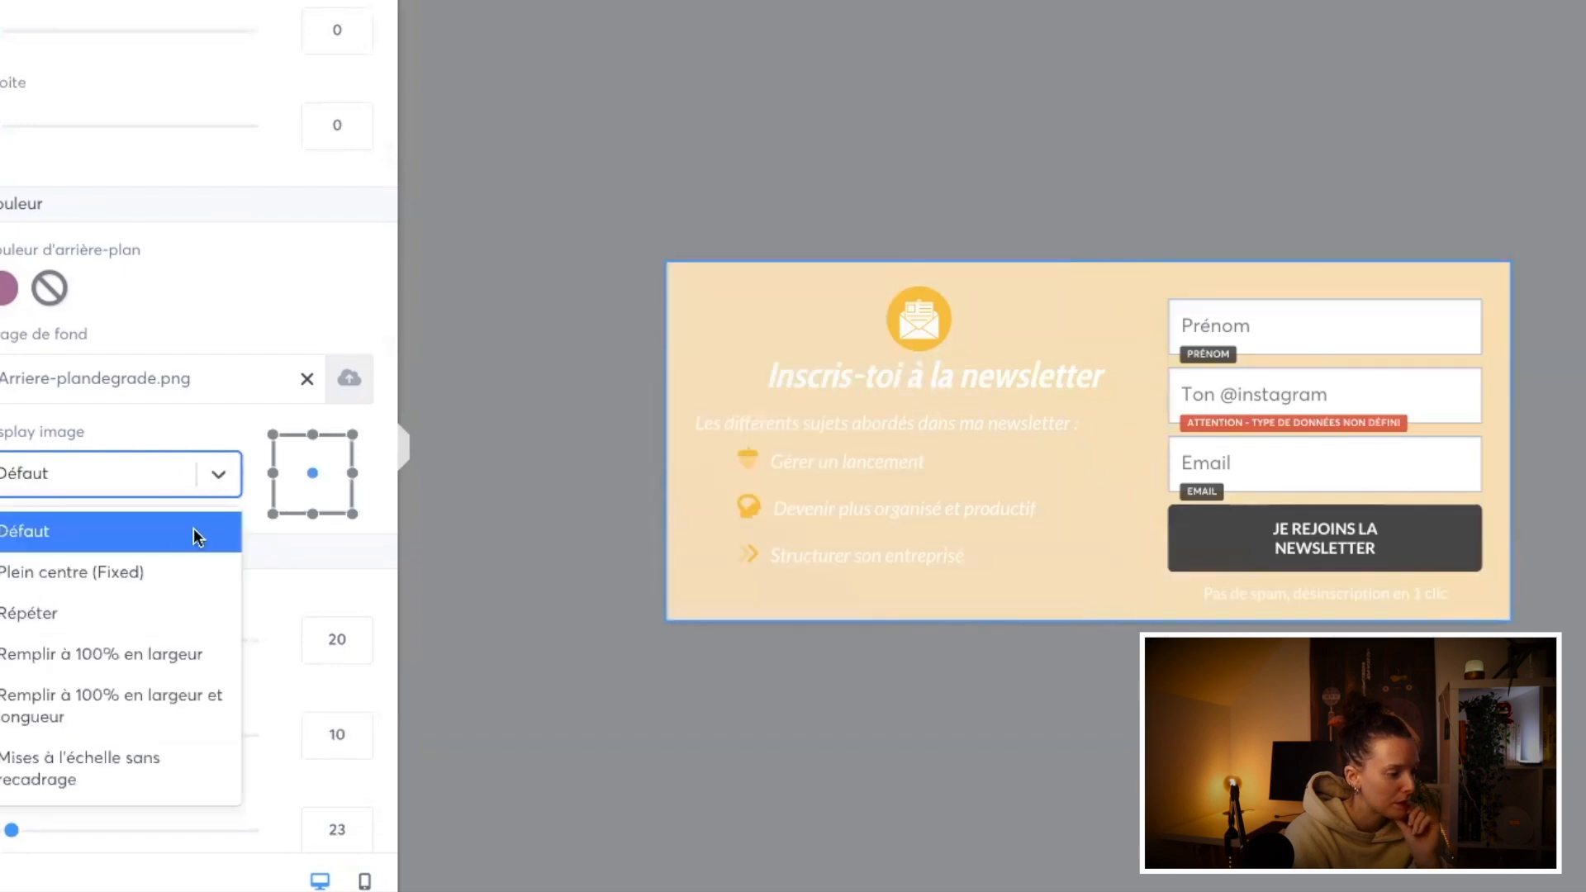
{"action": "left_click", "coordinate": [162, 682]}
{"action": "left_click", "coordinate": [212, 473]}
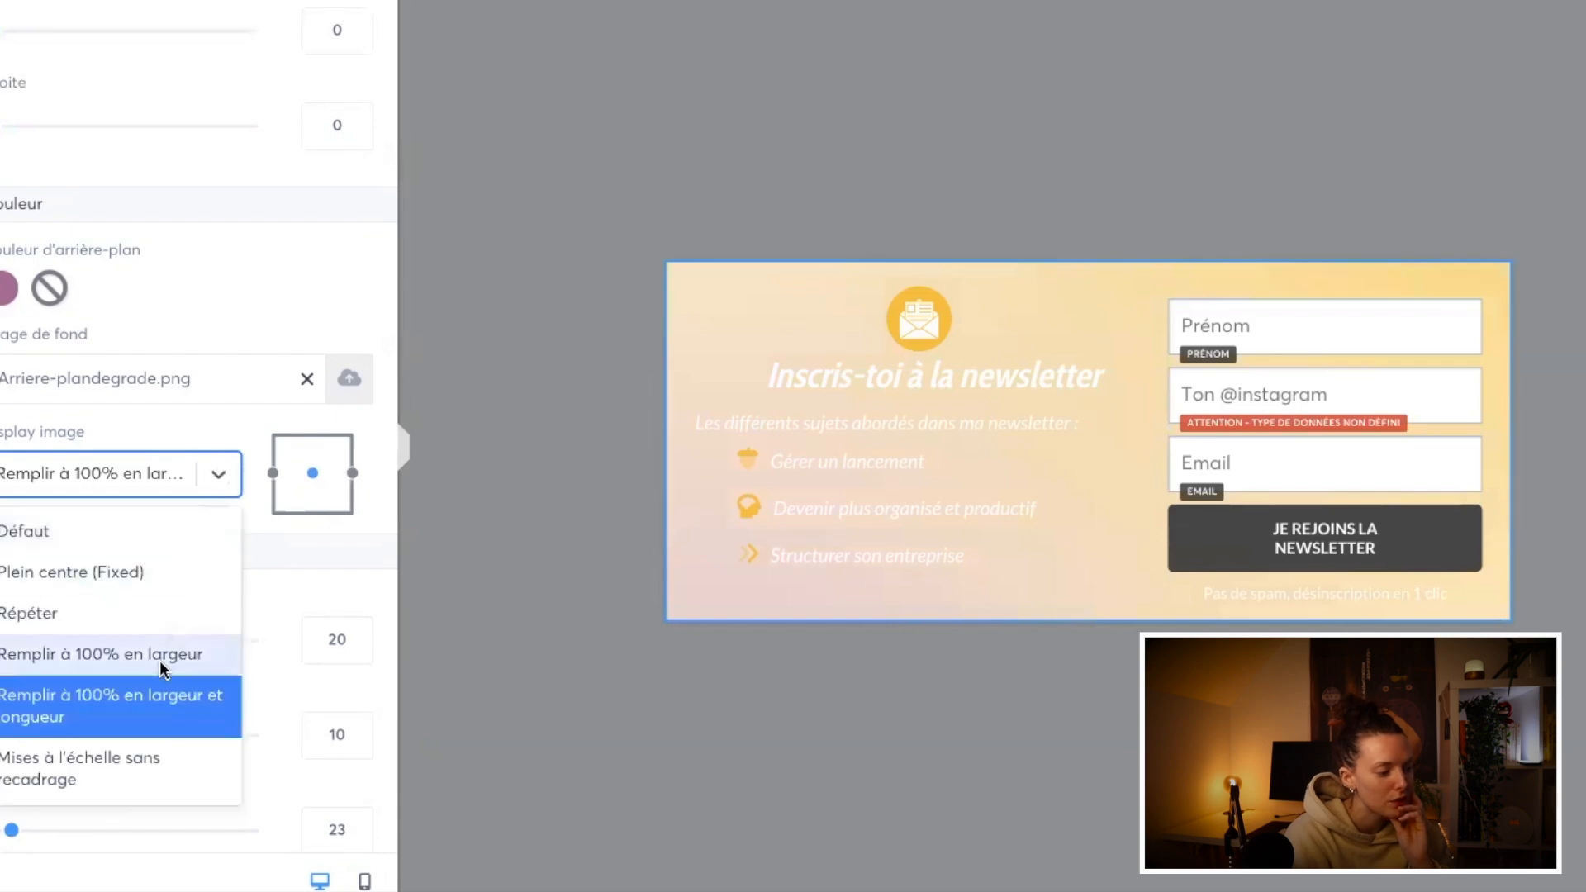
{"action": "left_click", "coordinate": [160, 660]}
{"action": "left_click", "coordinate": [1014, 717]}
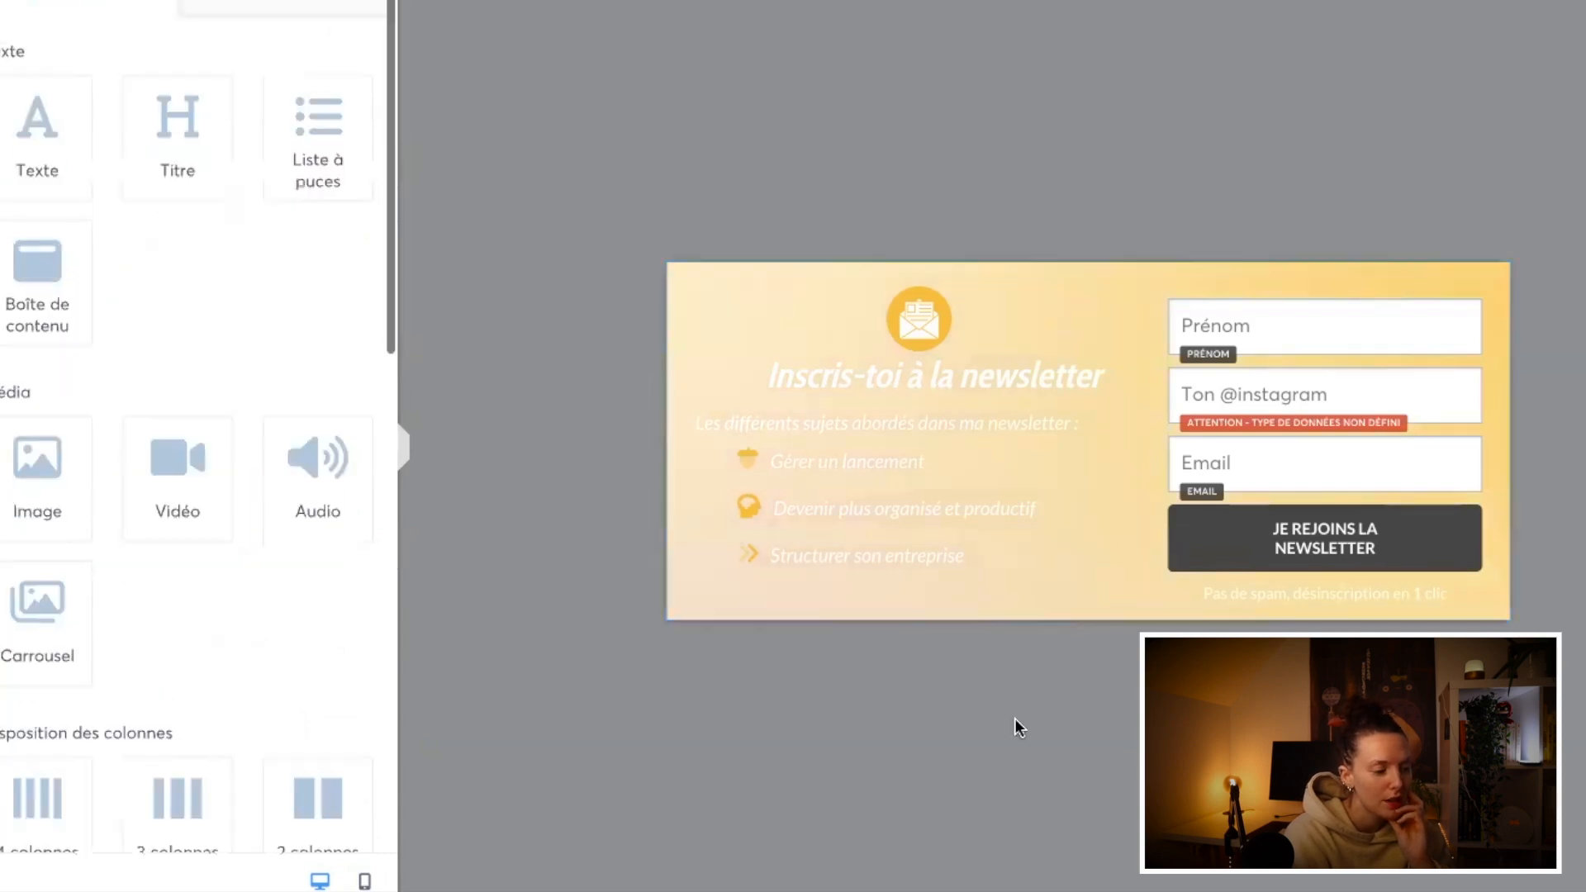
Step: Set the "JE REJOINS LA NEWSLETTER" button's background colour to the saved mauve AA6093
{"action": "left_click", "coordinate": [1305, 575]}
{"action": "scroll", "coordinate": [71, 760], "scroll_direction": "down", "scroll_amount": 10}
{"action": "scroll", "coordinate": [152, 699], "scroll_direction": "down", "scroll_amount": 3}
{"action": "left_click", "coordinate": [8, 702]}
{"action": "left_click", "coordinate": [174, 682]}
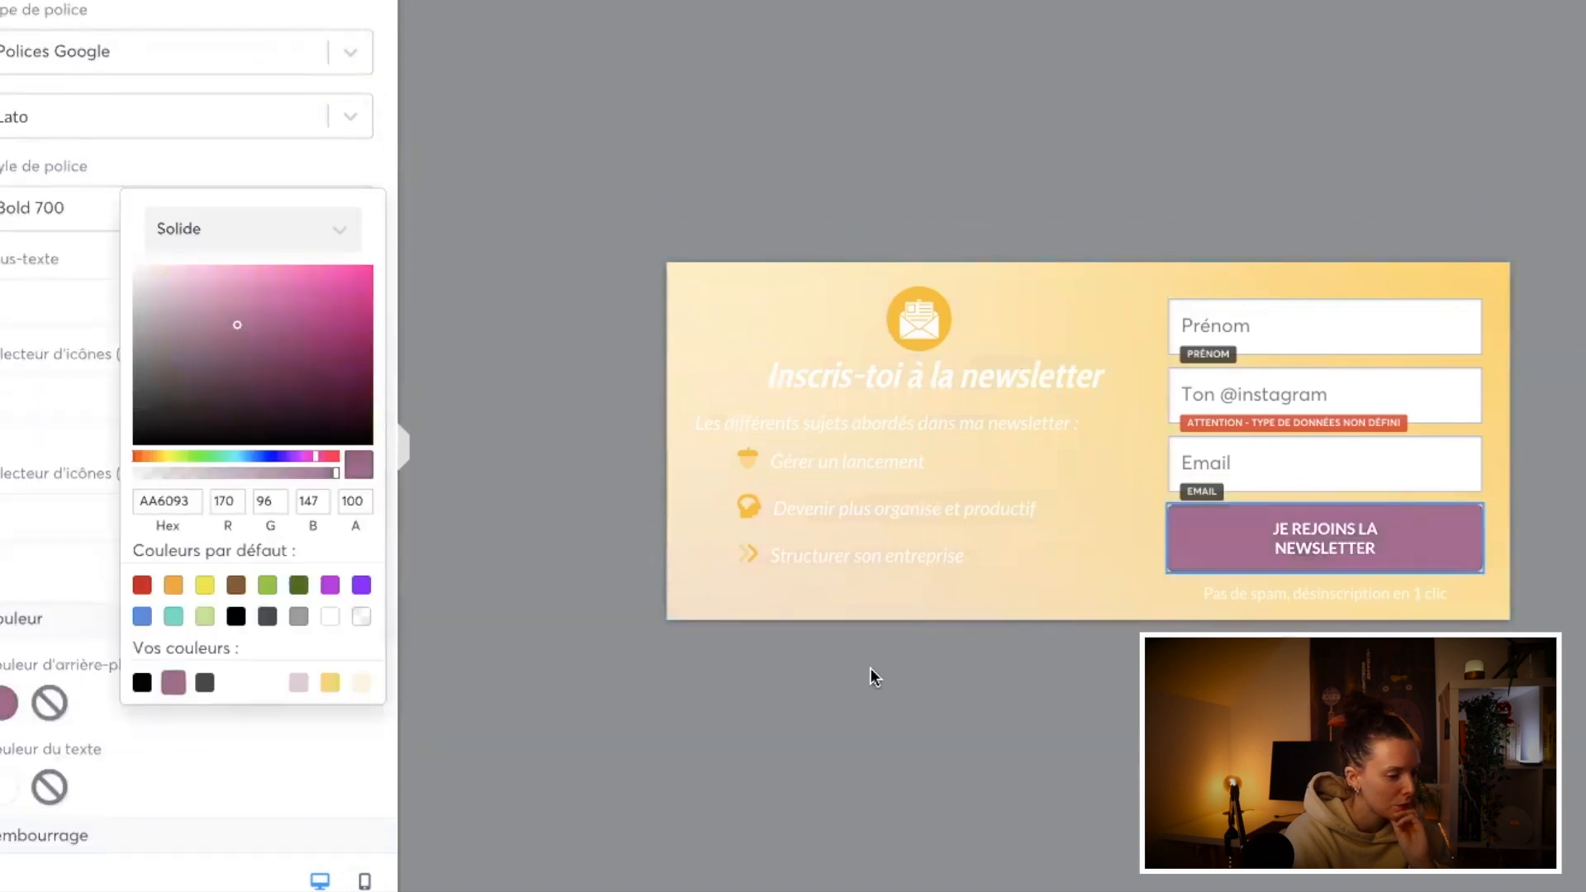
Step: Set the text size of the "JE REJOINS LA NEWSLETTER" button to 14, keeping its wording
{"action": "scroll", "coordinate": [283, 347], "scroll_direction": "up", "scroll_amount": 8}
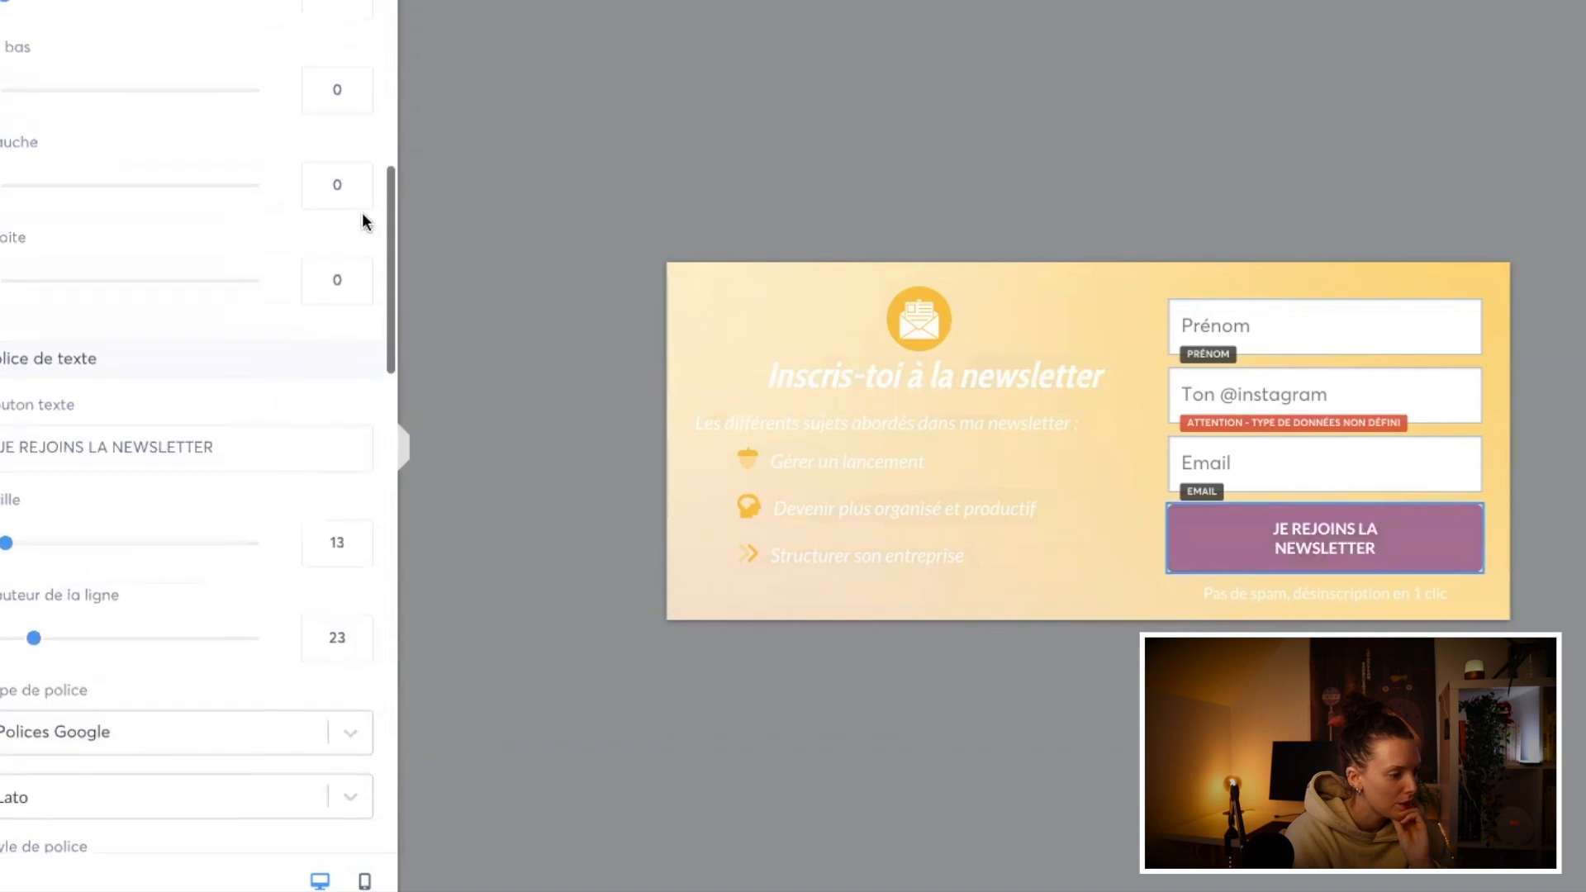
{"action": "scroll", "coordinate": [364, 221], "scroll_direction": "up", "scroll_amount": 6}
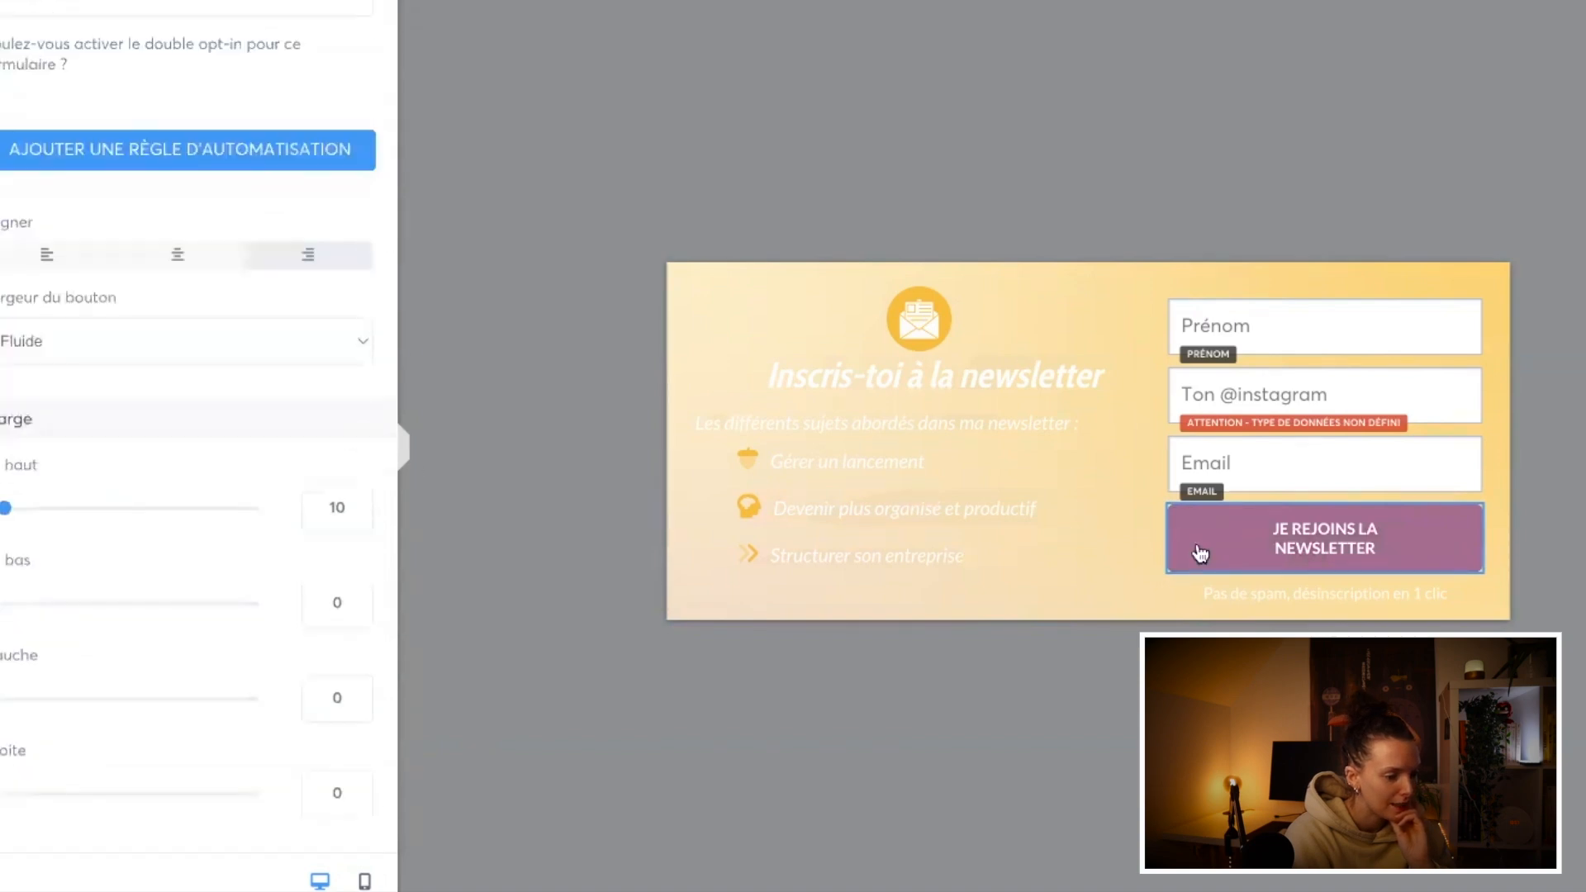
{"action": "scroll", "coordinate": [248, 404], "scroll_direction": "down", "scroll_amount": 7}
{"action": "scroll", "coordinate": [270, 554], "scroll_direction": "down", "scroll_amount": 5}
{"action": "left_click", "coordinate": [357, 376]}
{"action": "left_click", "coordinate": [357, 360]}
{"action": "left_click", "coordinate": [88, 270]}
{"action": "key", "text": "BackSpace"}
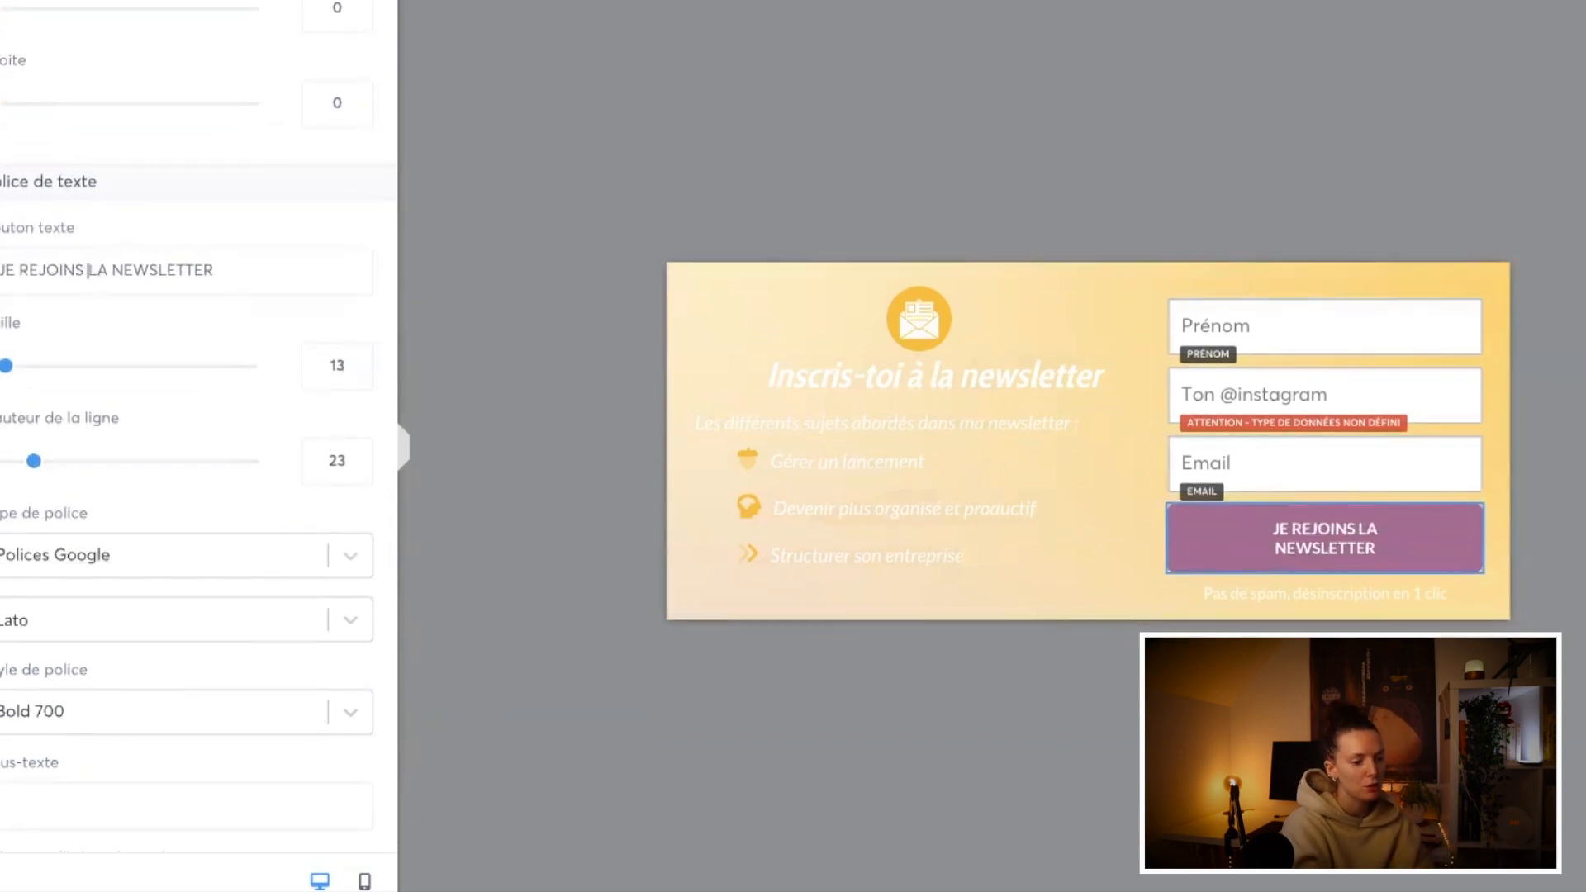
{"action": "left_click", "coordinate": [357, 360]}
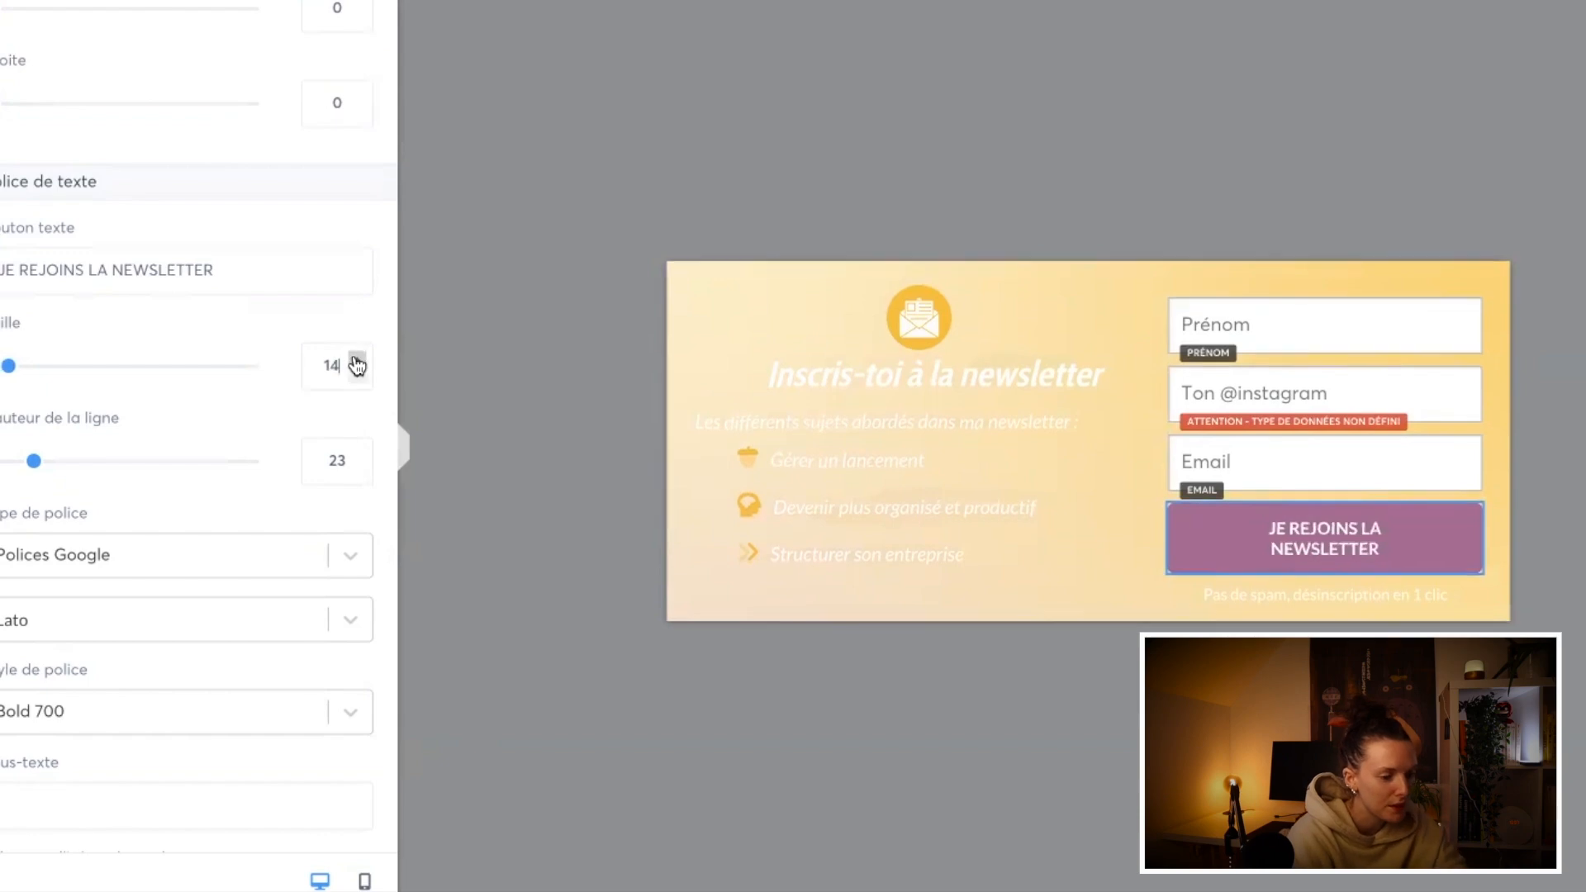
{"action": "left_click", "coordinate": [357, 360]}
{"action": "left_click", "coordinate": [358, 360]}
{"action": "left_click", "coordinate": [358, 376]}
{"action": "left_click", "coordinate": [358, 376]}
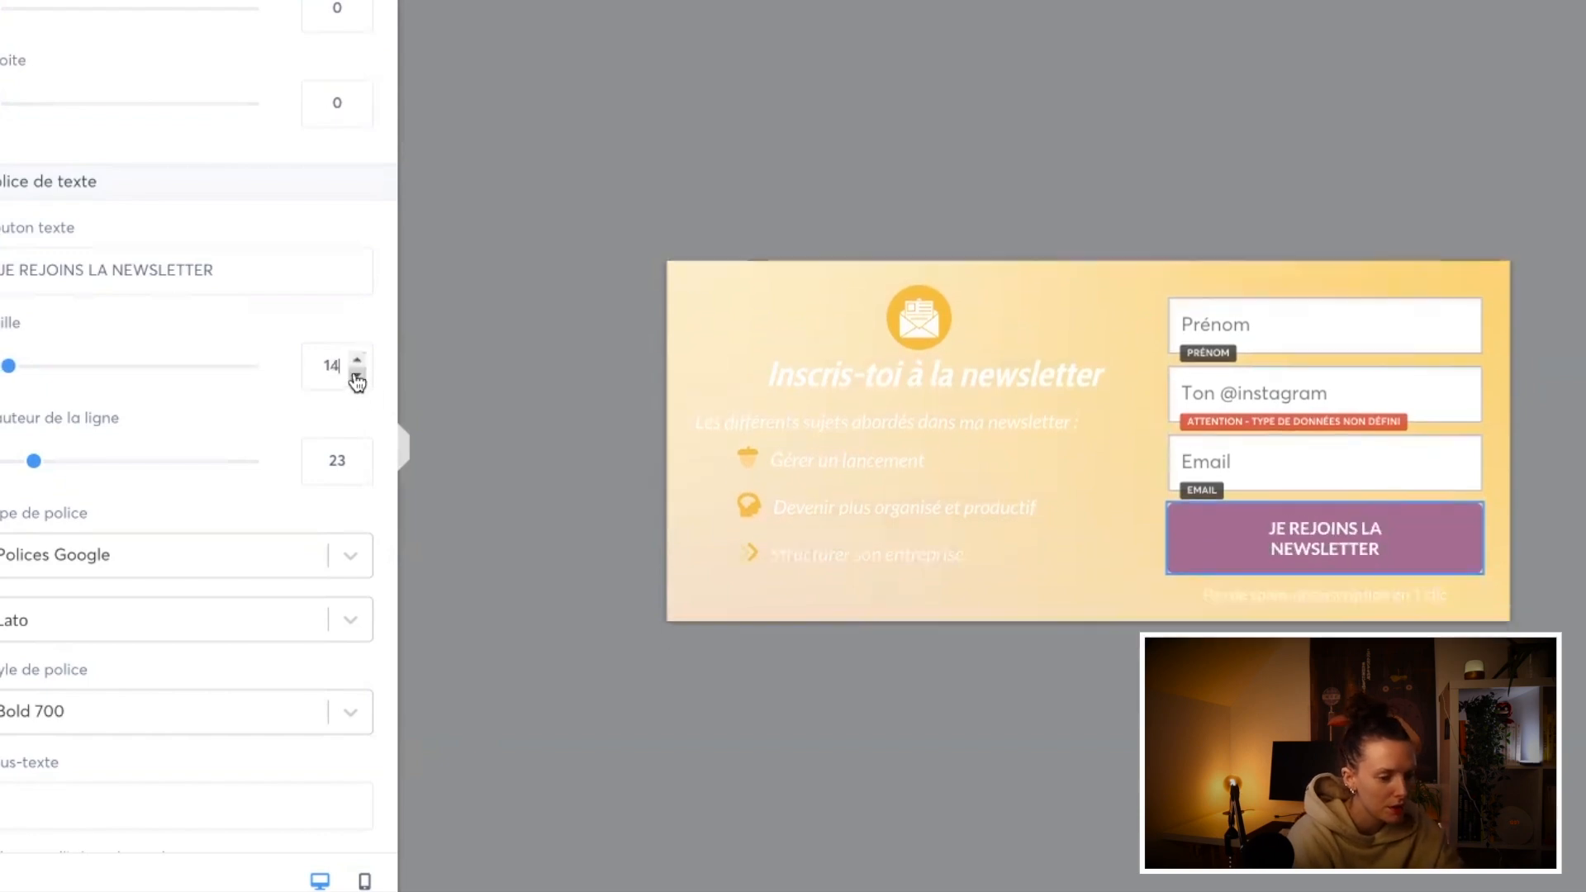
Step: Change the text colour of the "Pas de spam, désinscription en 1 clic" line to mauve
{"action": "left_click", "coordinate": [1290, 601]}
{"action": "left_click", "coordinate": [1319, 562]}
{"action": "left_click", "coordinate": [1362, 531]}
{"action": "left_click", "coordinate": [1293, 656]}
{"action": "left_click", "coordinate": [1292, 657]}
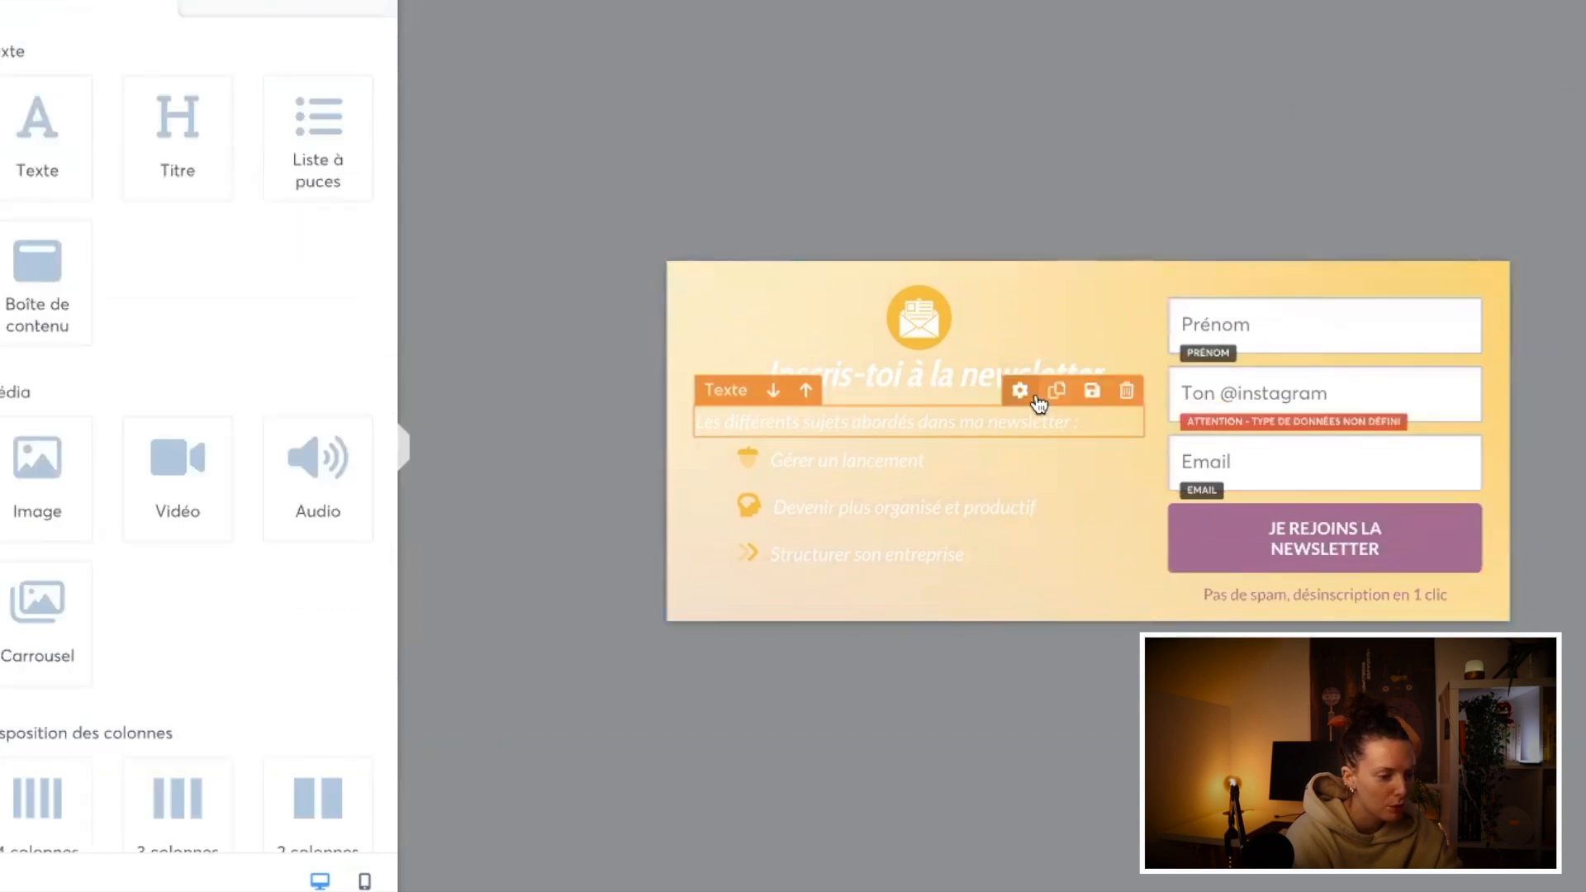
{"action": "left_click", "coordinate": [970, 372]}
{"action": "left_click", "coordinate": [340, 398]}
{"action": "left_click", "coordinate": [464, 422]}
{"action": "left_click", "coordinate": [463, 421]}
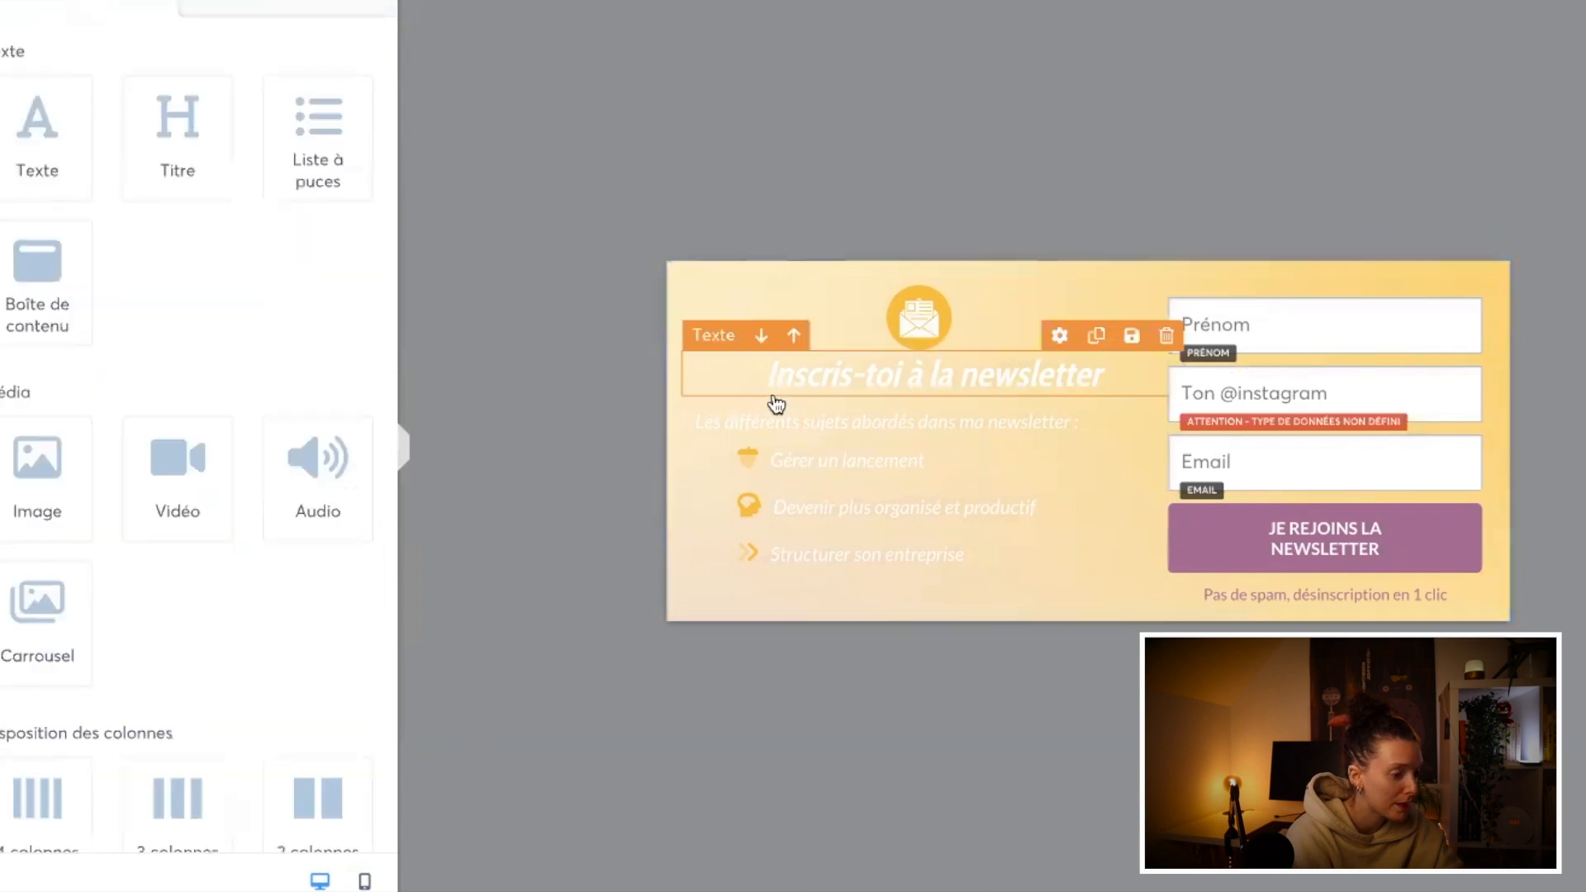
Step: Set the font of the "Inscris-toi à la newsletter" heading to the custom font DelaGothicOneRegular
{"action": "left_click", "coordinate": [771, 397]}
{"action": "left_click", "coordinate": [366, 331]}
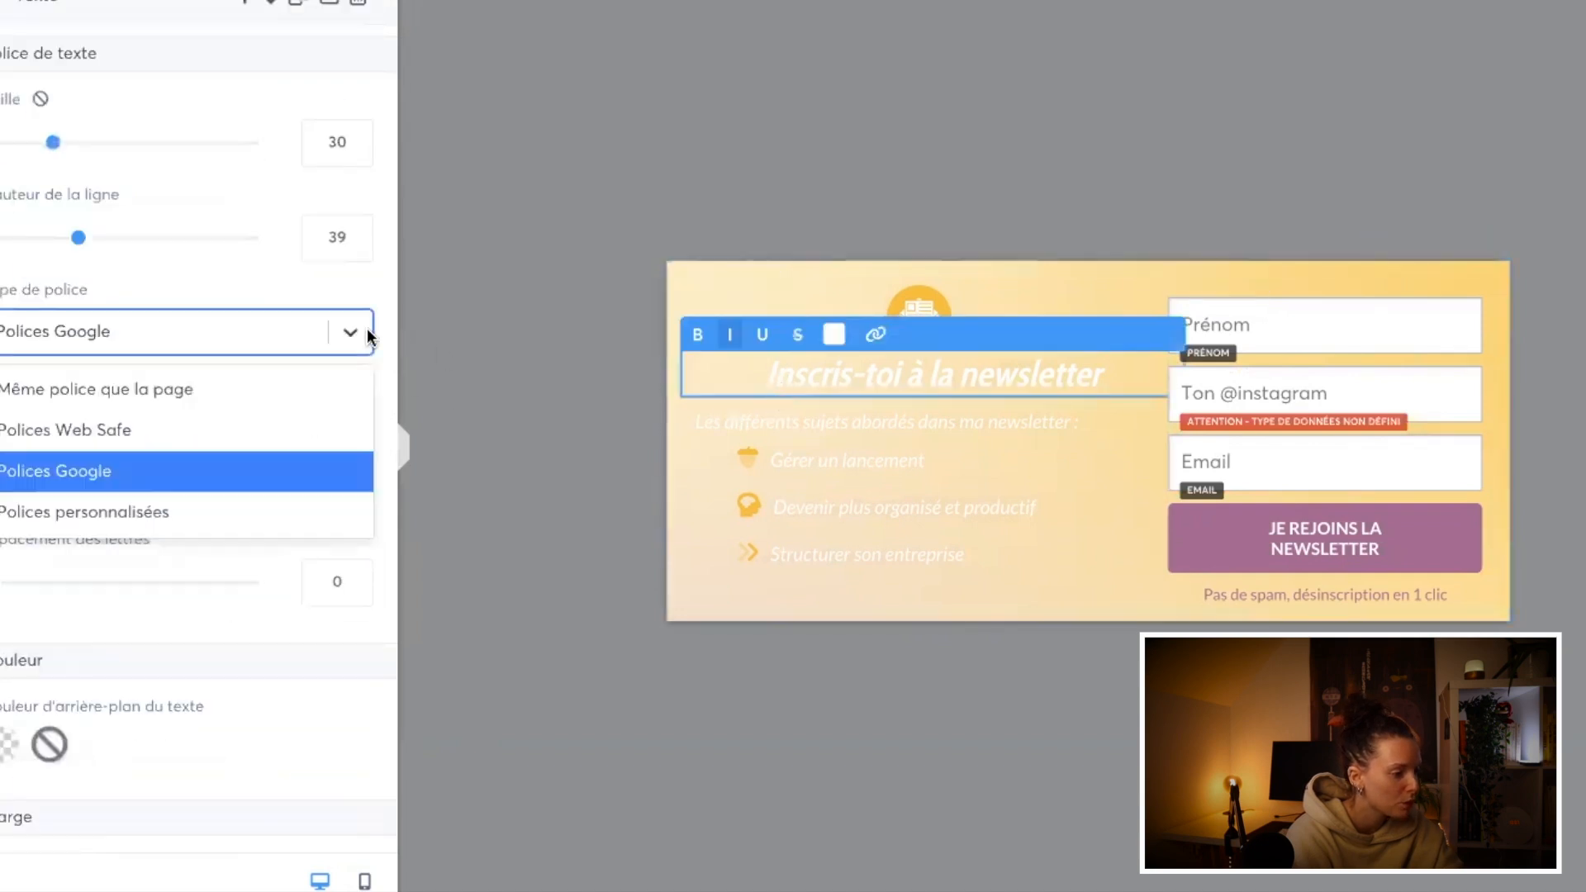
{"action": "left_click", "coordinate": [165, 494]}
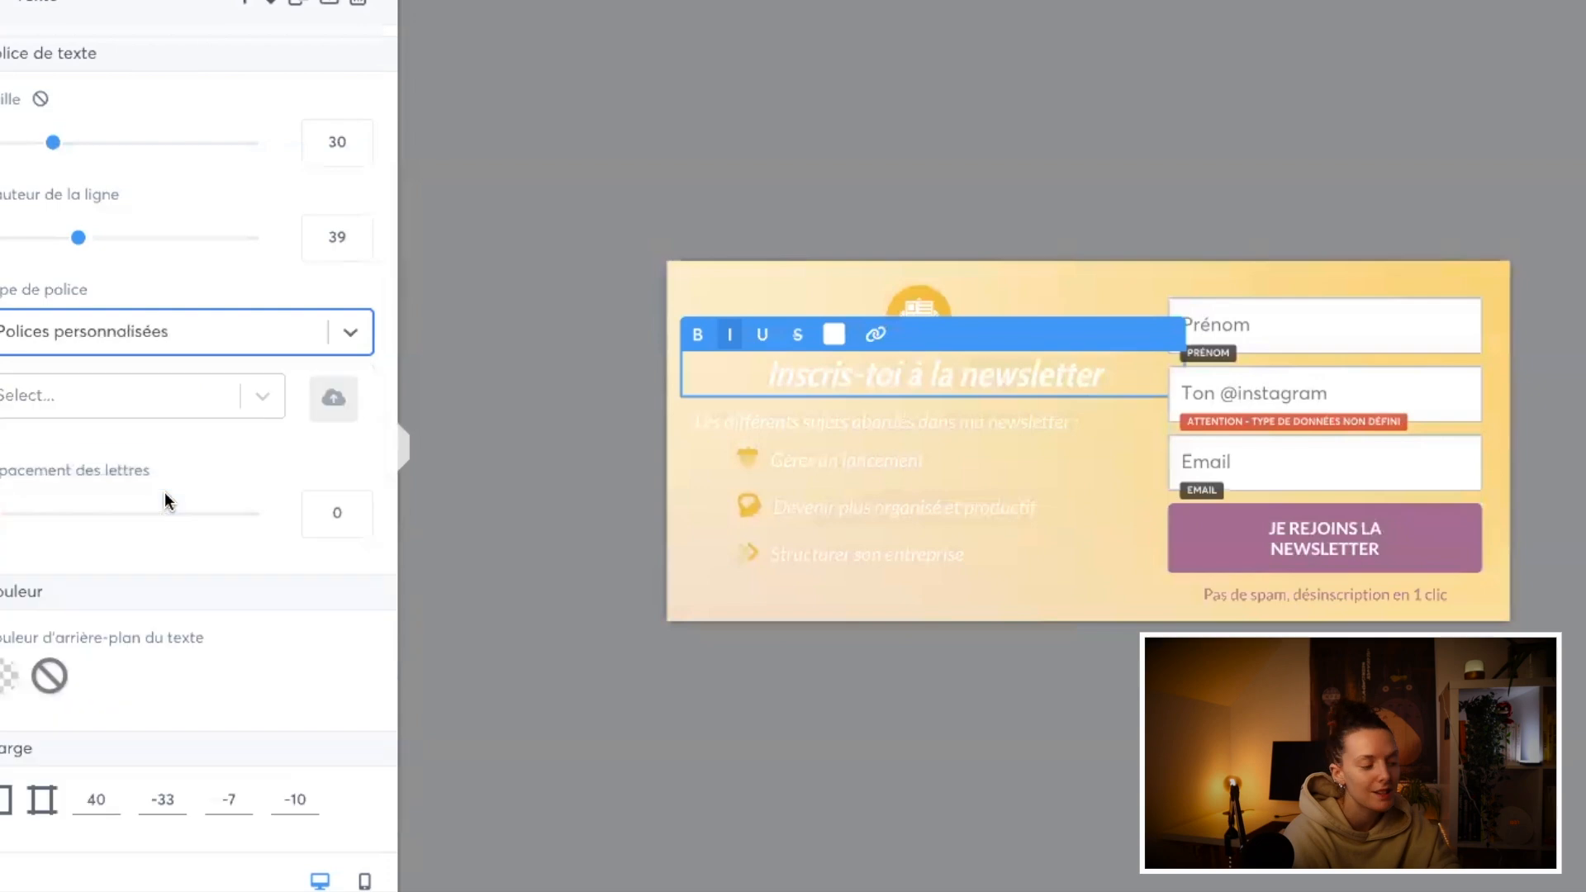
{"action": "left_click", "coordinate": [333, 398]}
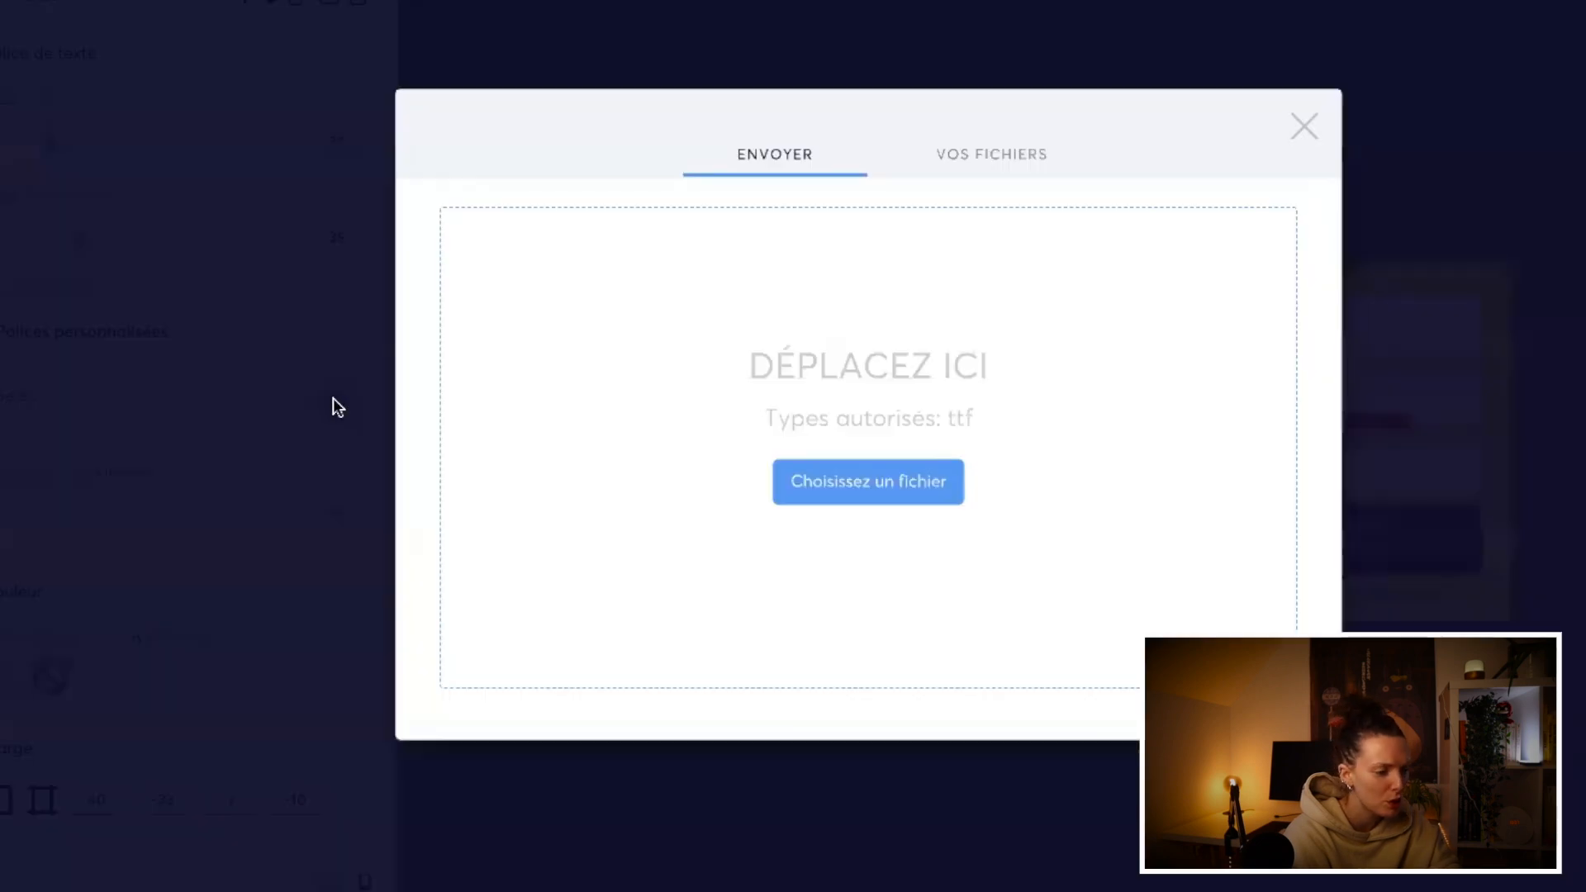
{"action": "left_click", "coordinate": [1306, 125]}
{"action": "left_click", "coordinate": [183, 395]}
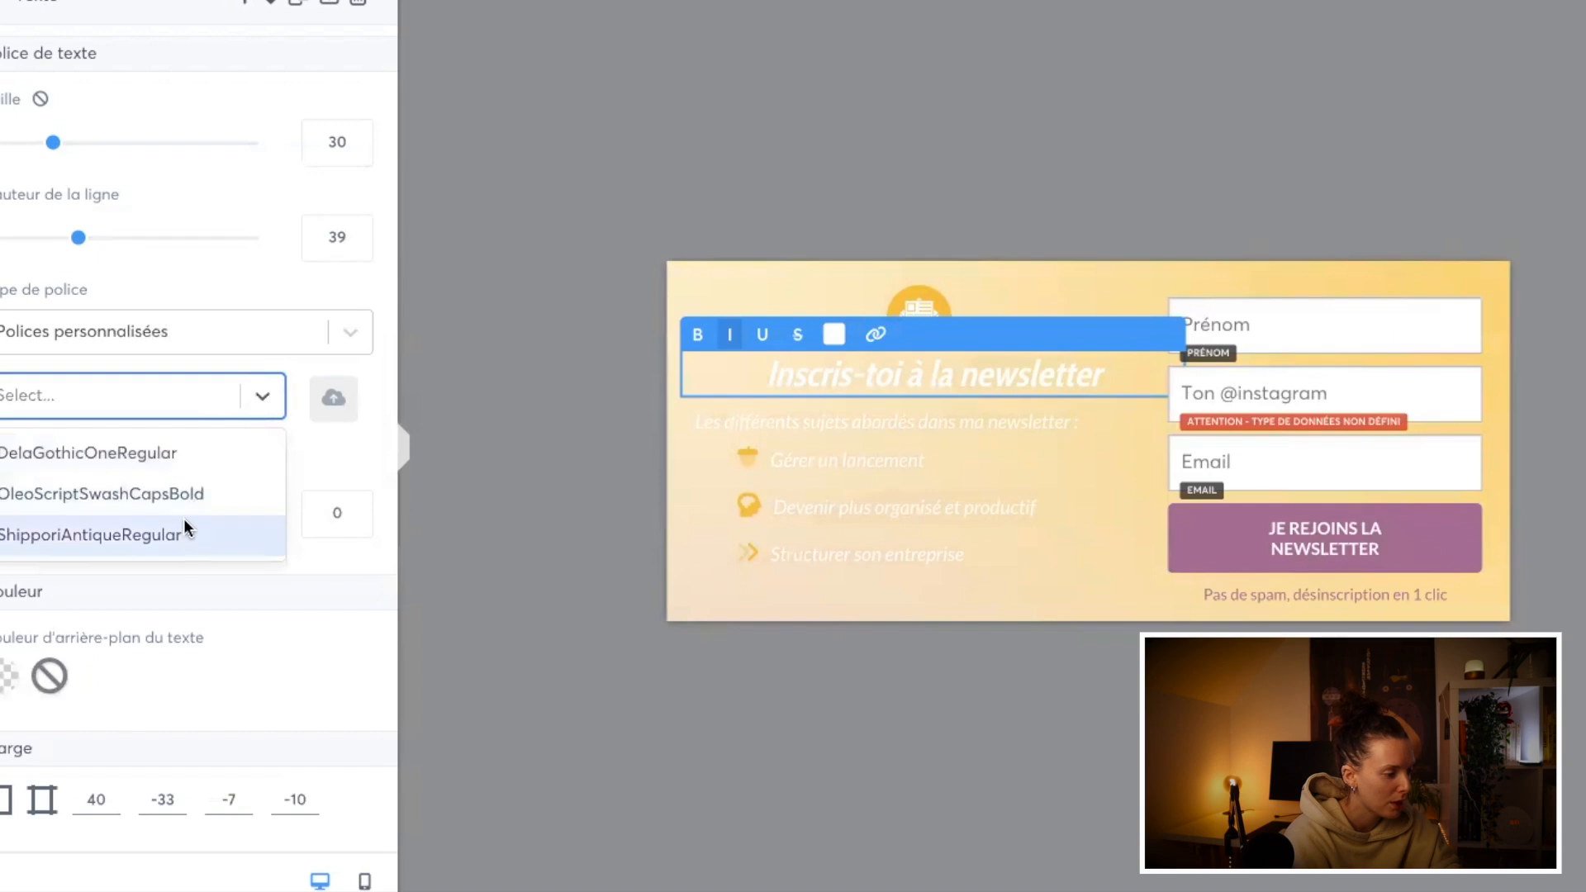
{"action": "left_click", "coordinate": [183, 459]}
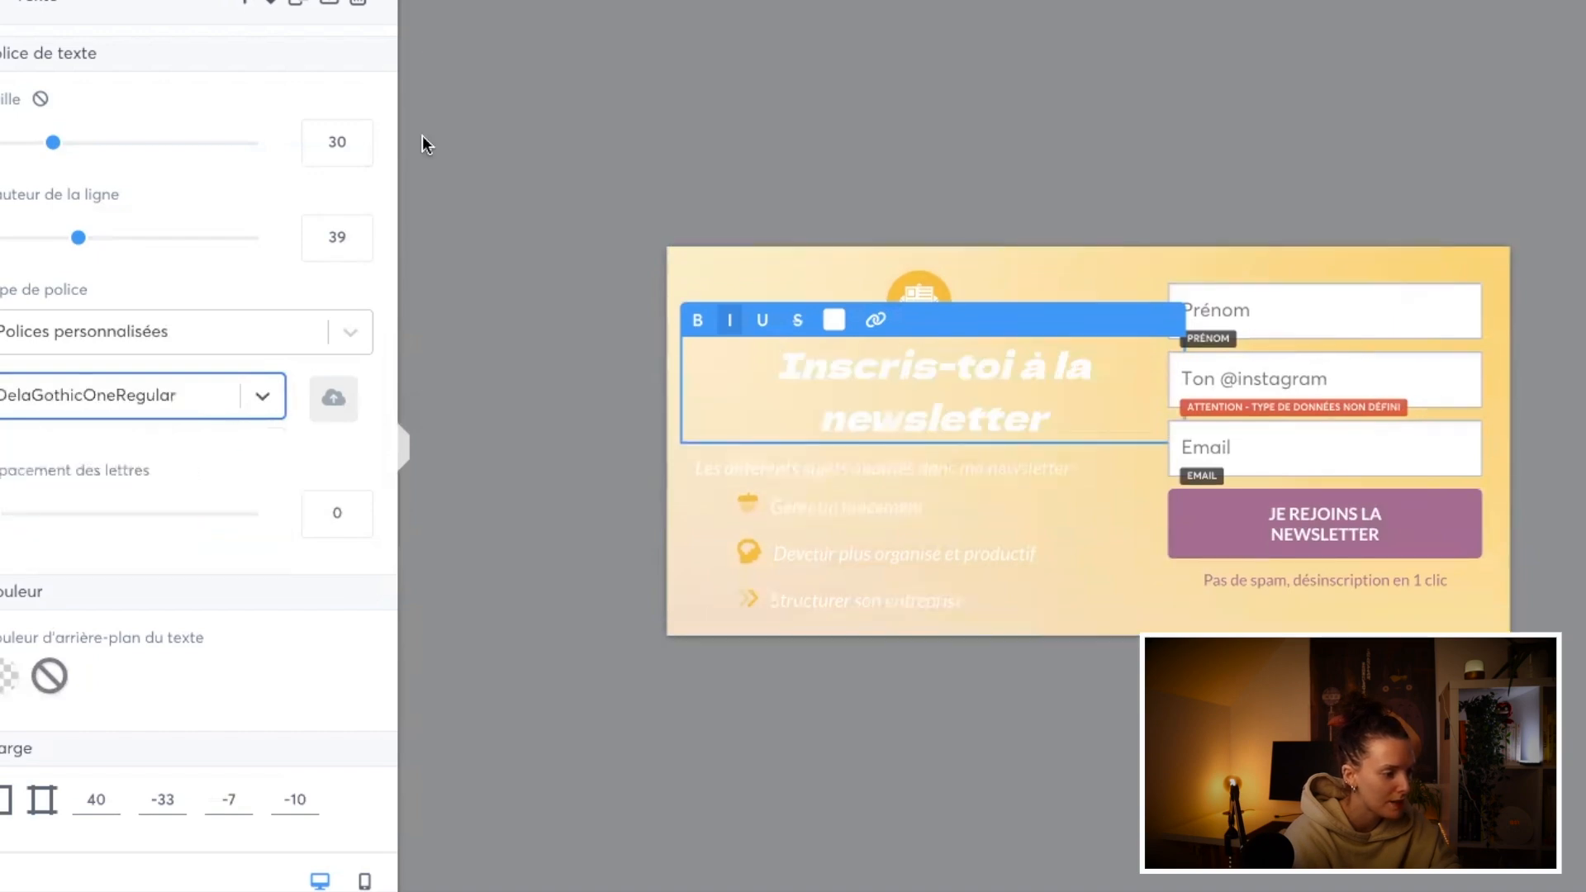
Step: Remove the heading's italics and retype it in capitals as "INSCRIS TOI A LA NEWSLETTER"
{"action": "triple_click", "coordinate": [909, 372]}
{"action": "left_click", "coordinate": [731, 337]}
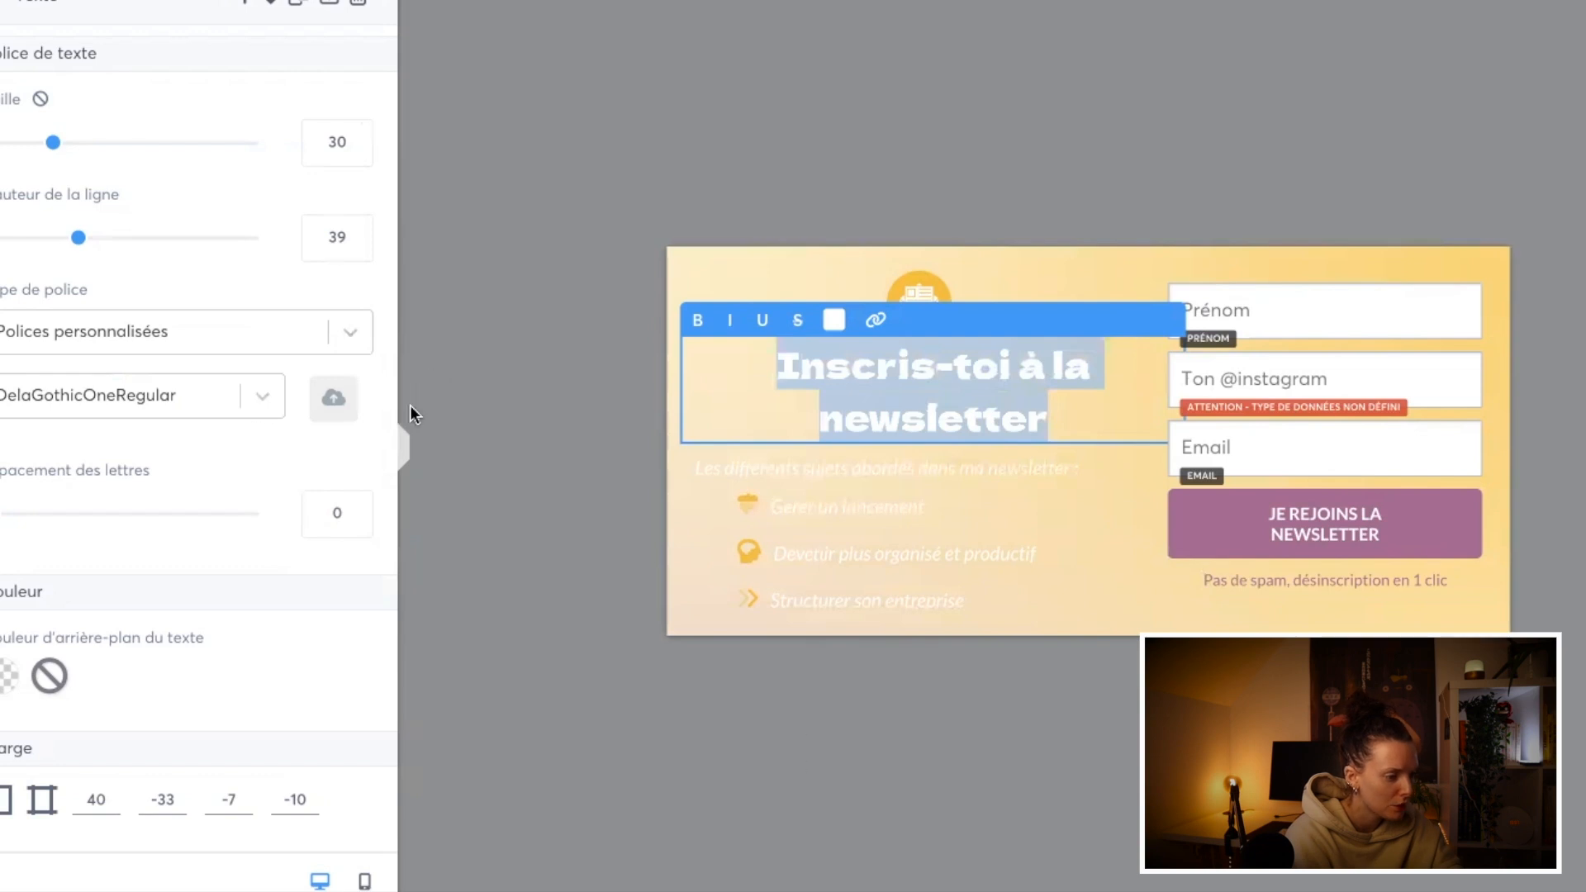
{"action": "type", "text": "INSCRIS TOI A LA NEWSLETTER"}
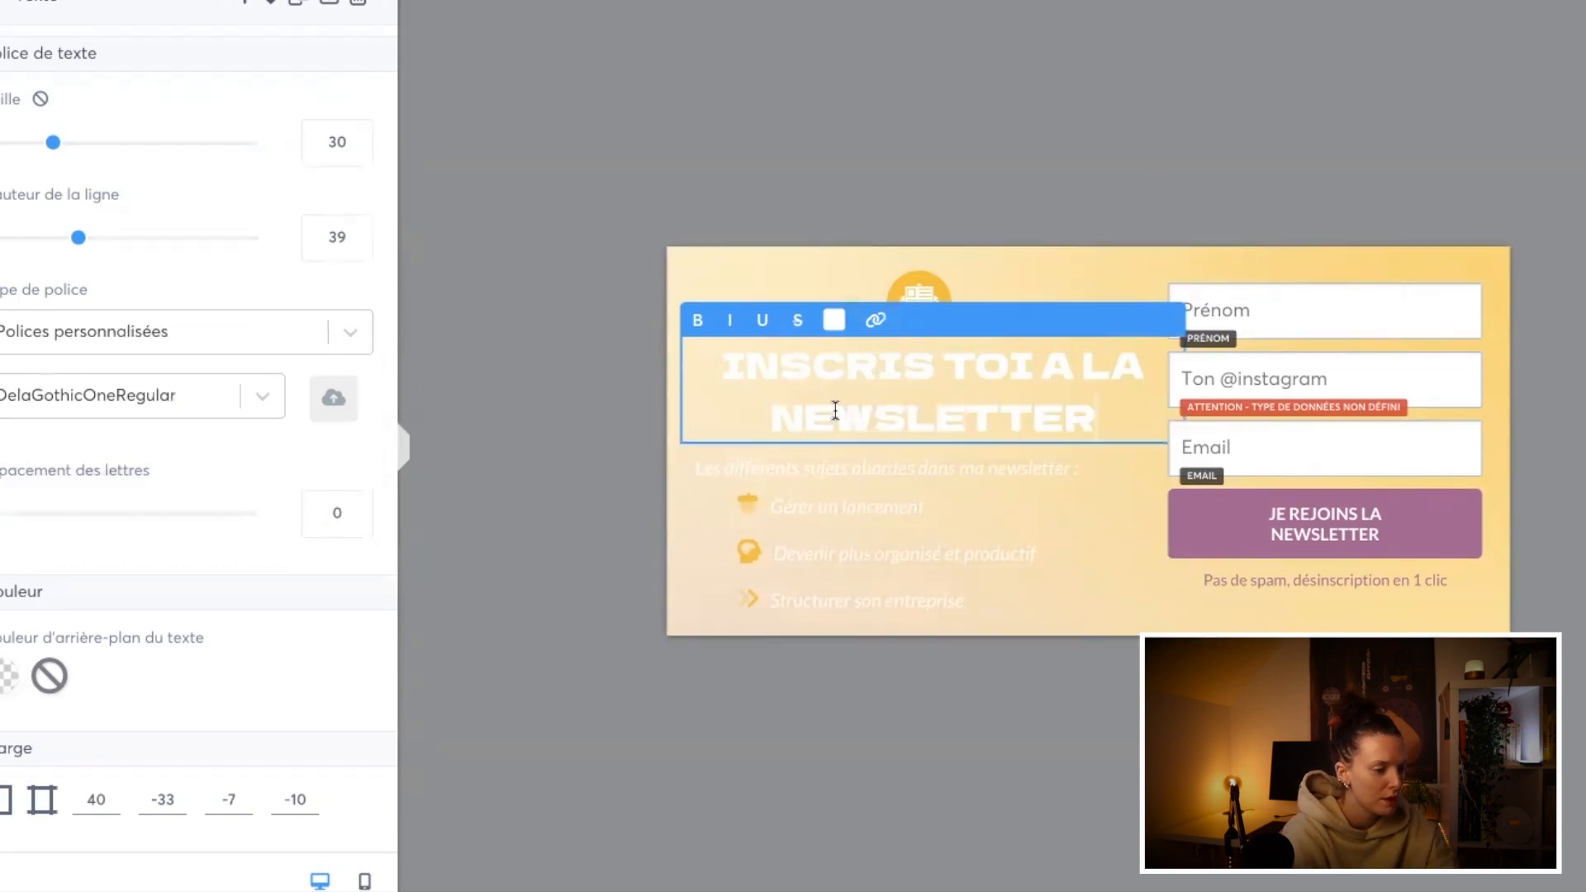
Step: Colour only the word "NEWSLETTER" in the heading with the saved mauve
{"action": "triple_click", "coordinate": [835, 411]}
{"action": "double_click", "coordinate": [835, 412]}
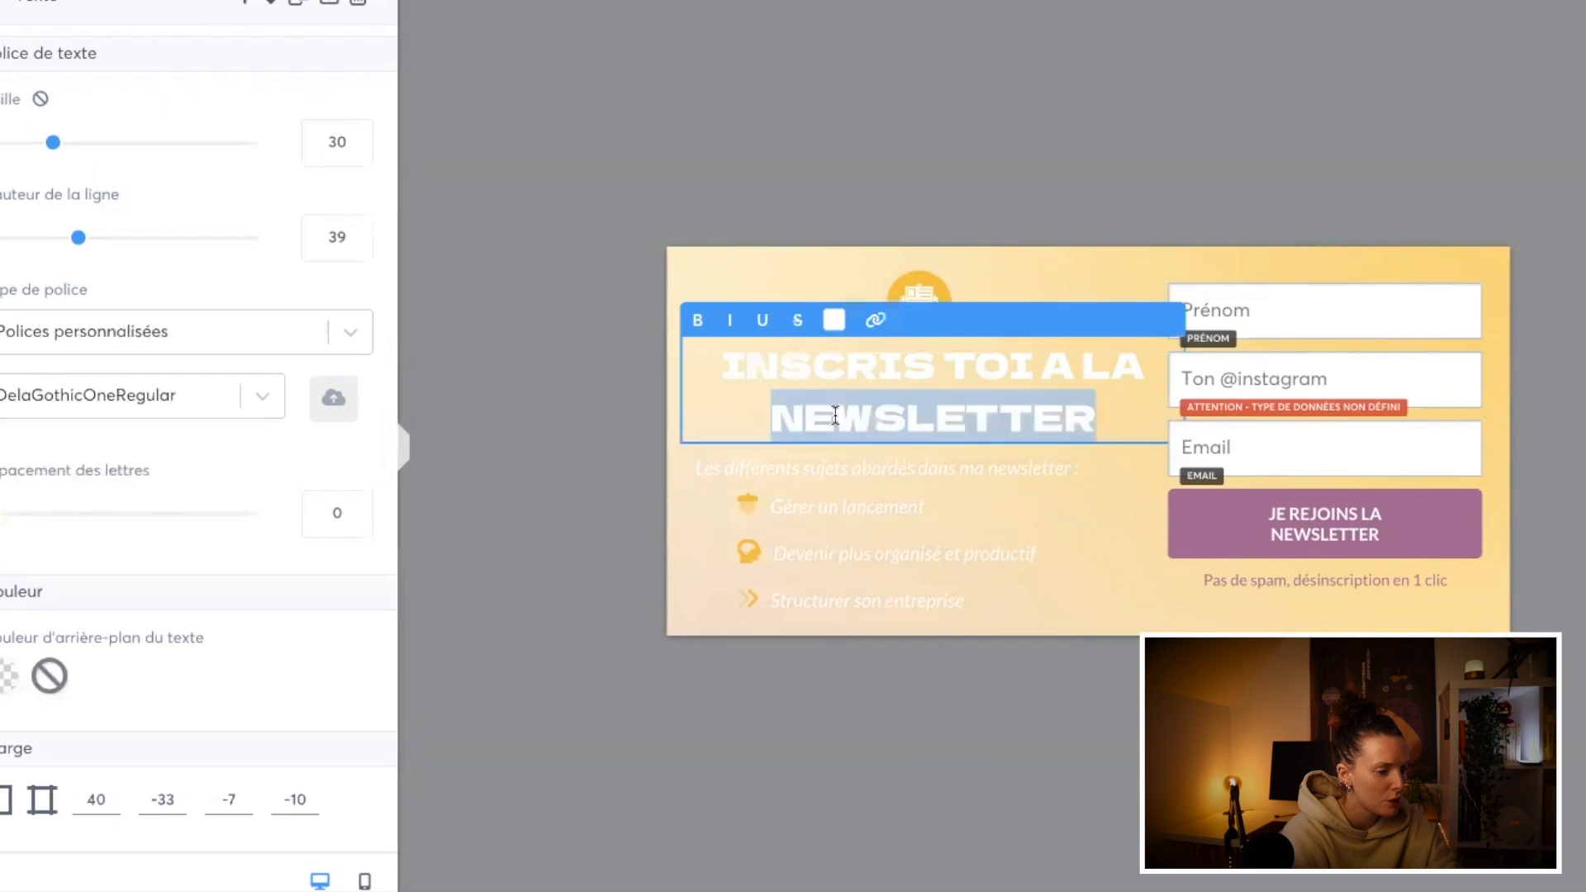
{"action": "scroll", "coordinate": [216, 701], "scroll_direction": "down", "scroll_amount": 4}
{"action": "scroll", "coordinate": [217, 701], "scroll_direction": "up", "scroll_amount": 4}
{"action": "left_click", "coordinate": [835, 332]}
{"action": "double_click", "coordinate": [825, 418]}
{"action": "left_click", "coordinate": [839, 323]}
{"action": "left_click", "coordinate": [876, 760]}
{"action": "left_click", "coordinate": [755, 486]}
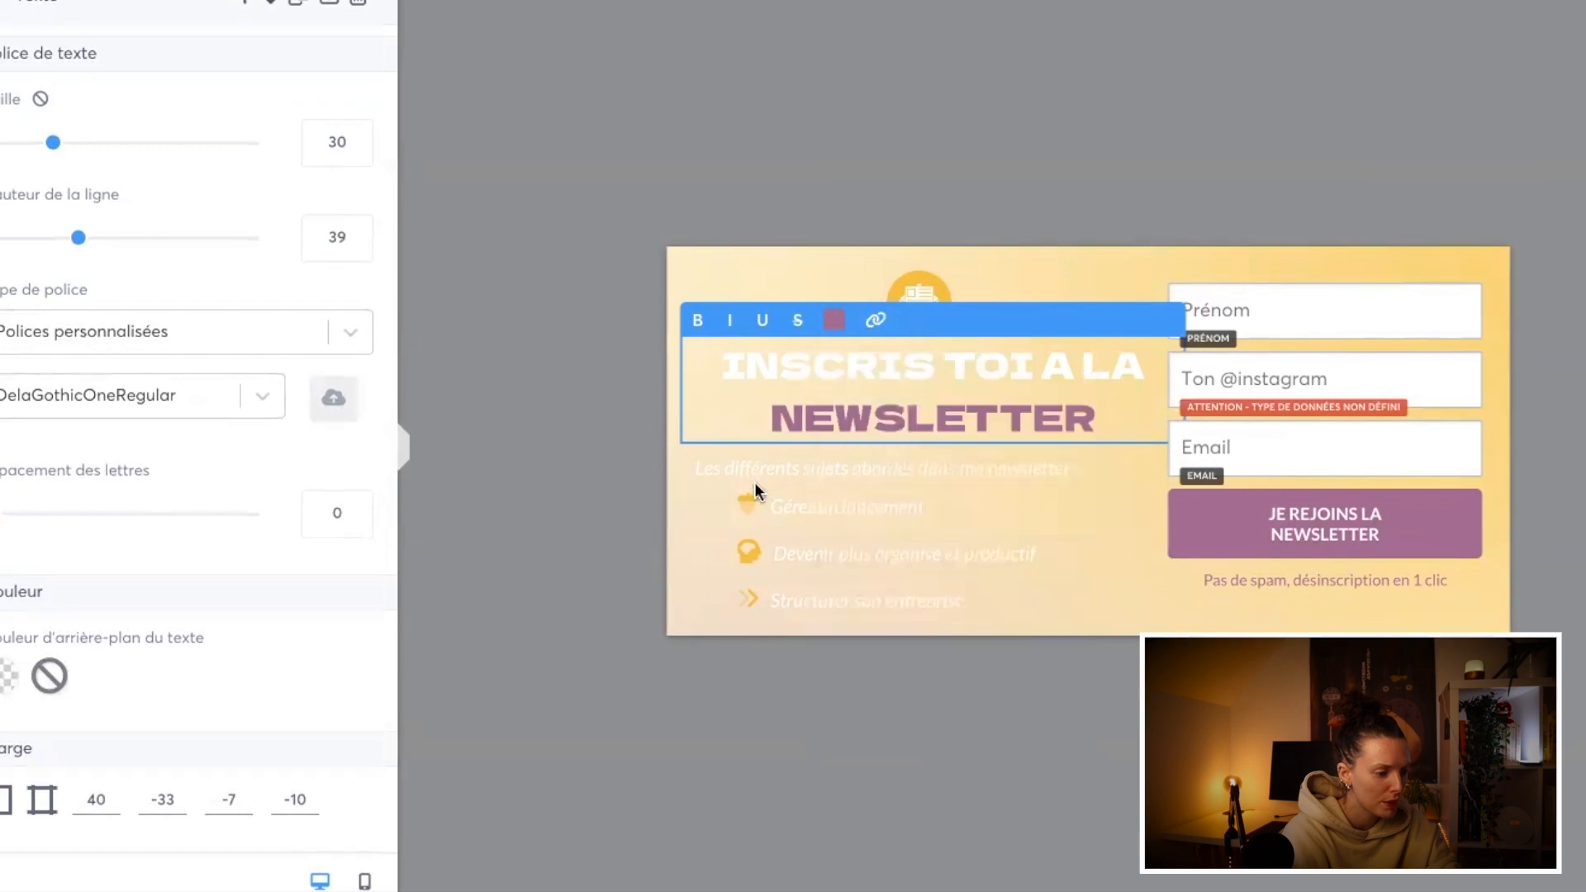
Step: Set the two-line heading's line height to 33 and try a text size of 32
{"action": "double_click", "coordinate": [838, 413]}
{"action": "left_click", "coordinate": [357, 246]}
{"action": "left_click", "coordinate": [356, 246]}
{"action": "left_click", "coordinate": [357, 135]}
{"action": "left_click", "coordinate": [356, 136]}
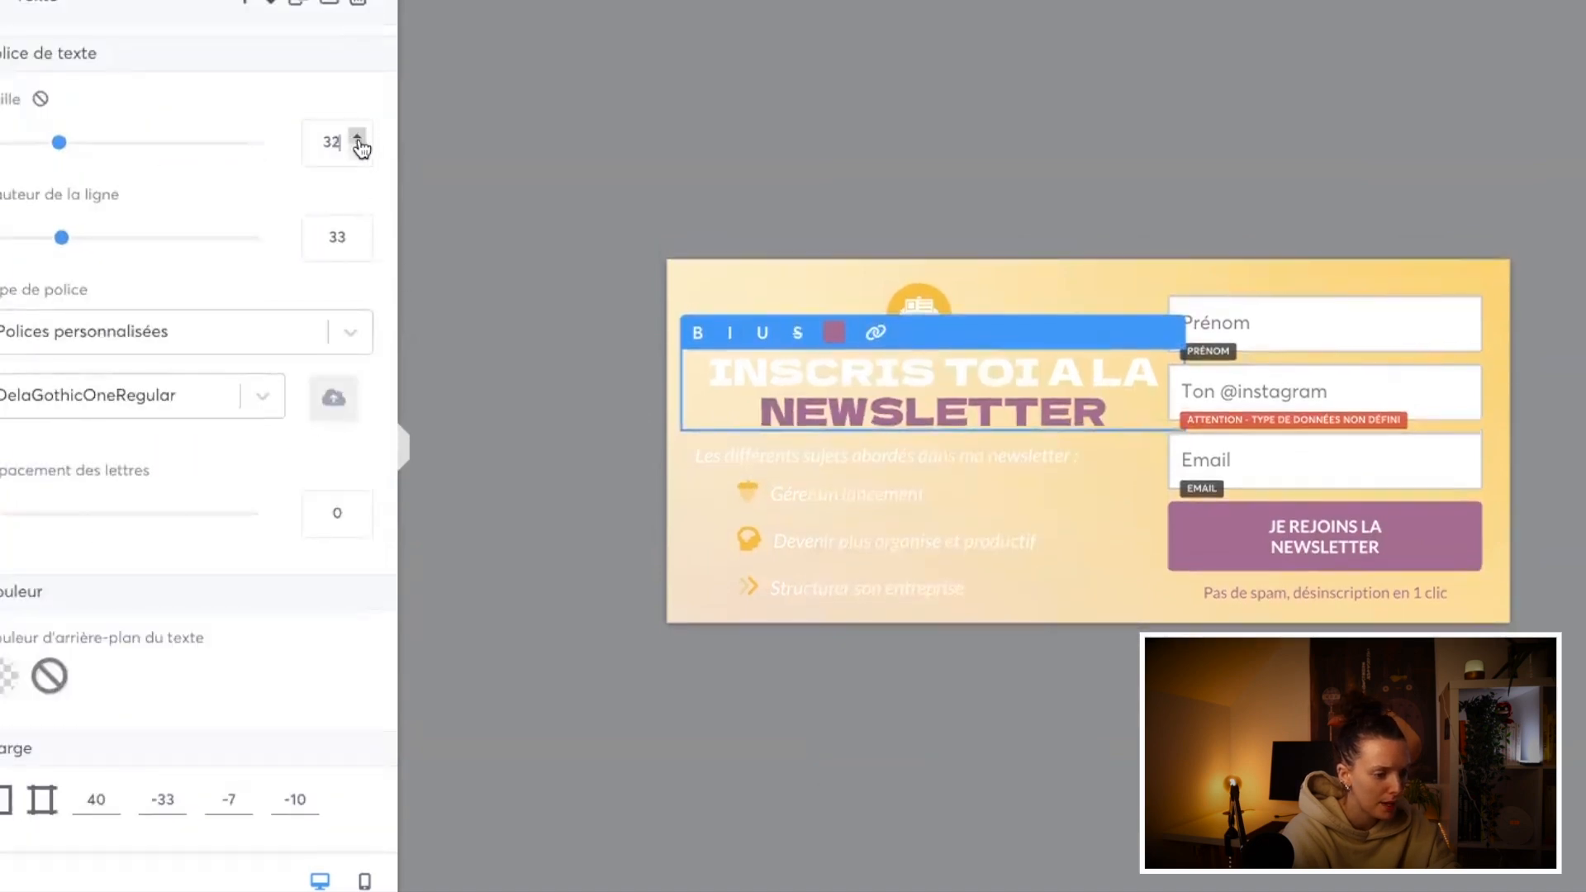
{"action": "left_click", "coordinate": [537, 429]}
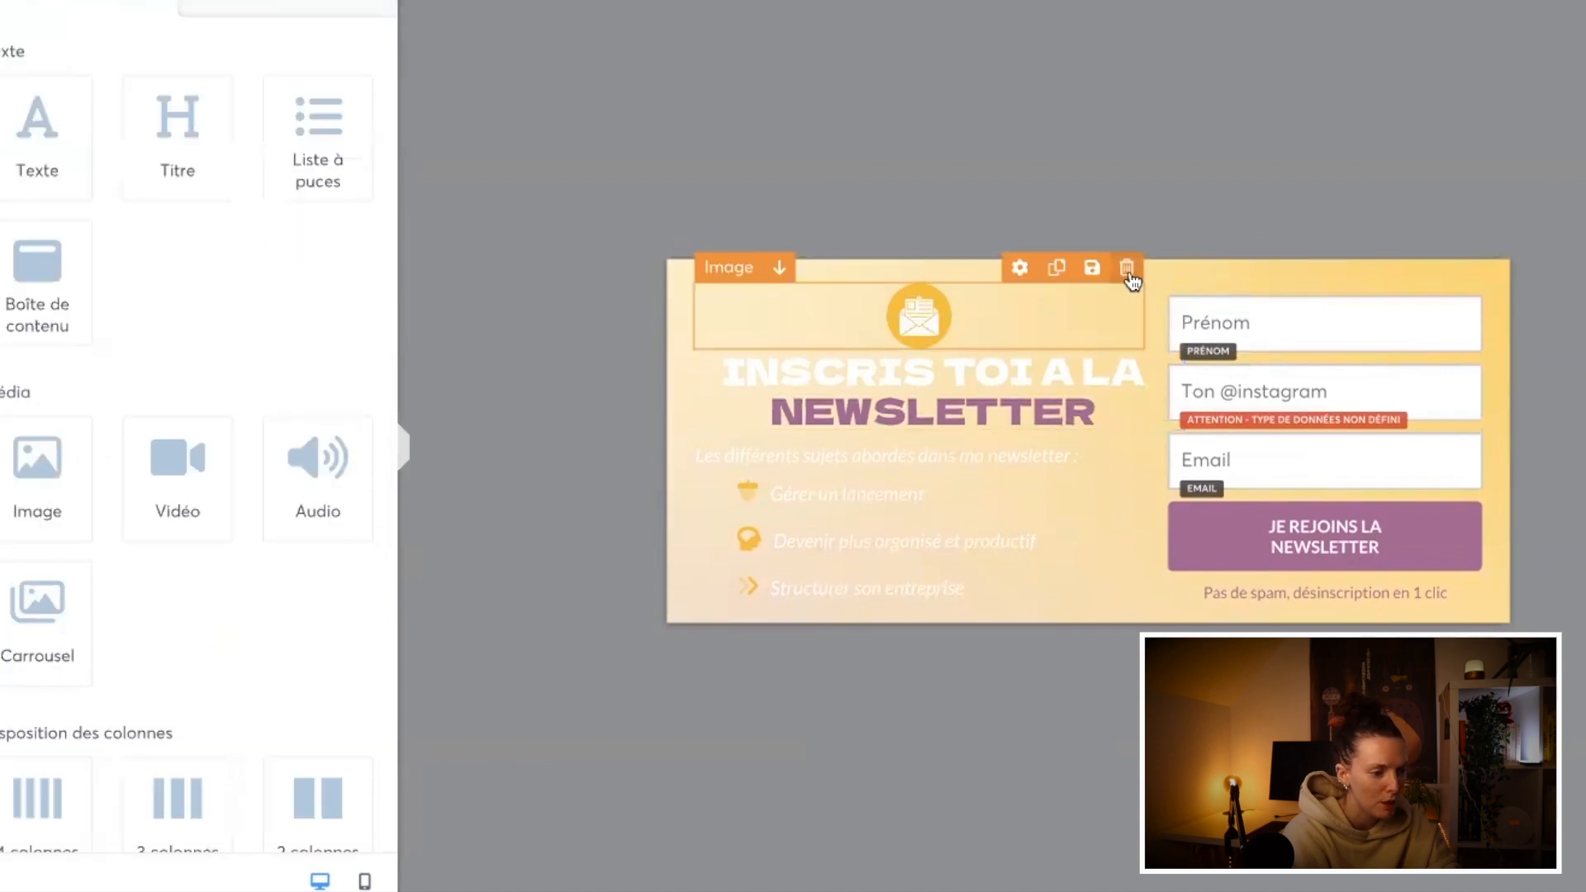
Step: Delete the envelope image and duplicate the heading, splitting it into separate "INSCRIS TOI A LA" and "NEWSLETTER" text blocks
{"action": "left_click", "coordinate": [1128, 269]}
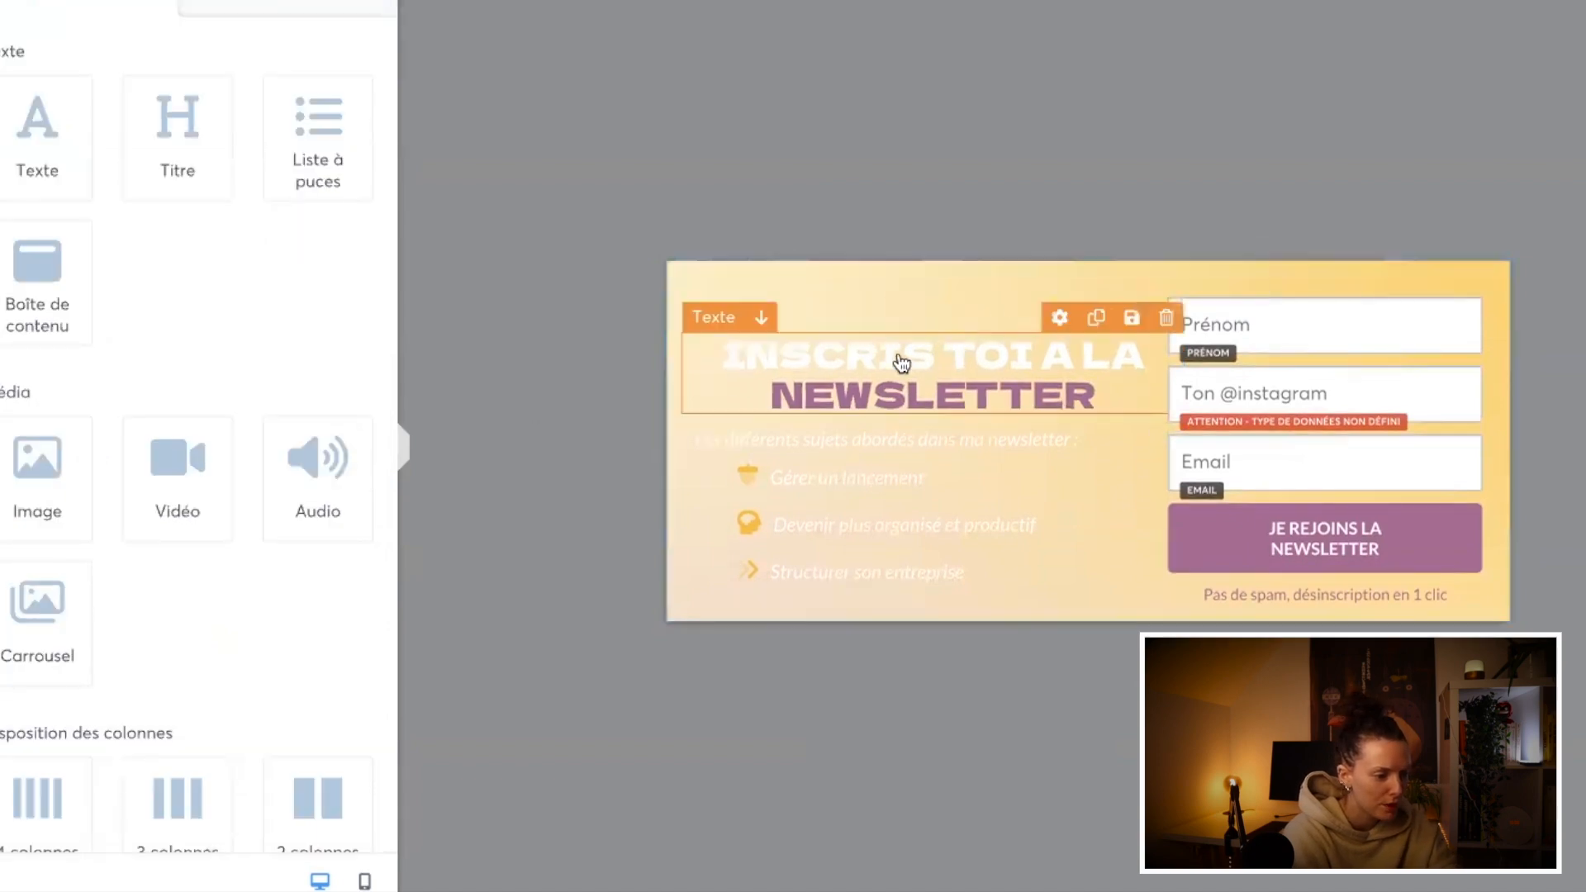
{"action": "left_click", "coordinate": [1101, 318]}
{"action": "double_click", "coordinate": [895, 338]}
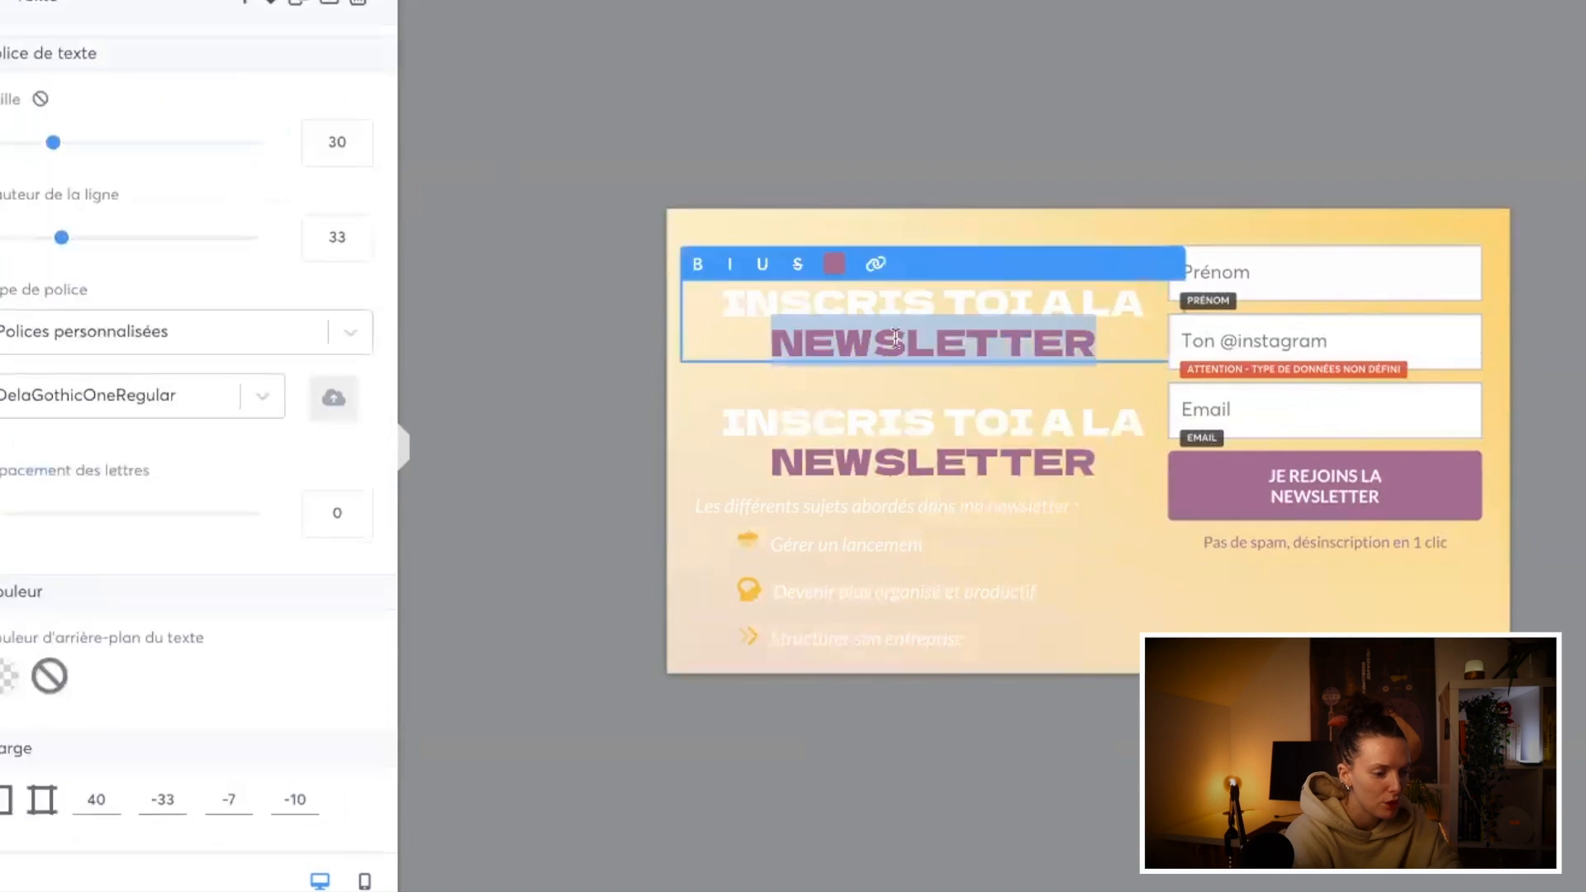
{"action": "key", "text": "BackSpace"}
{"action": "left_click", "coordinate": [929, 440]}
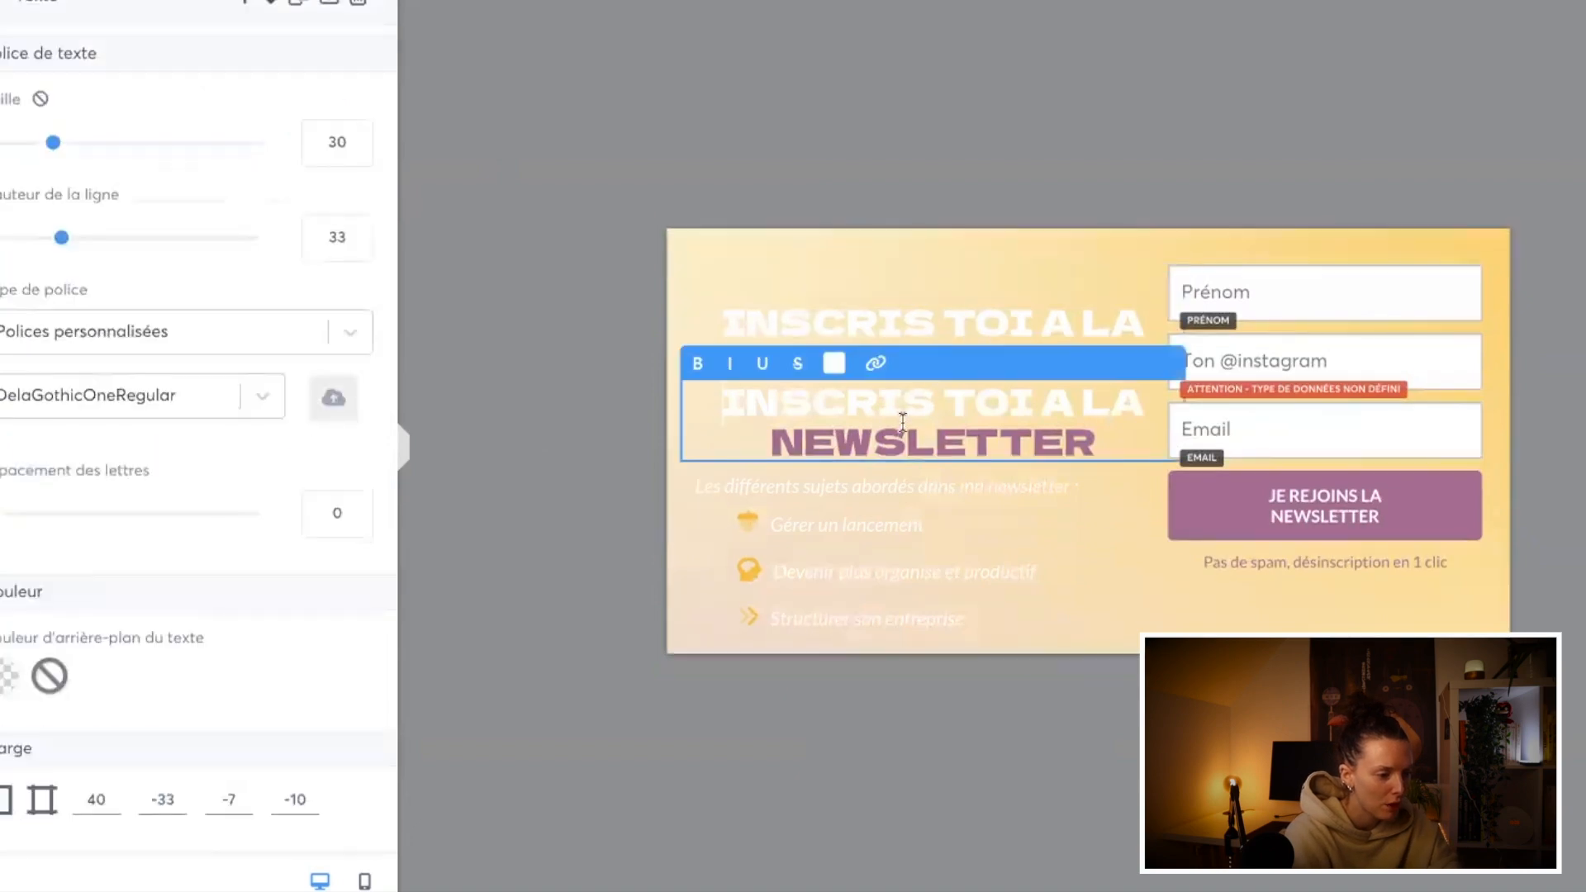
{"action": "left_click_drag", "start_coordinate": [717, 403], "coordinate": [1150, 405]}
{"action": "key", "text": "BackSpace"}
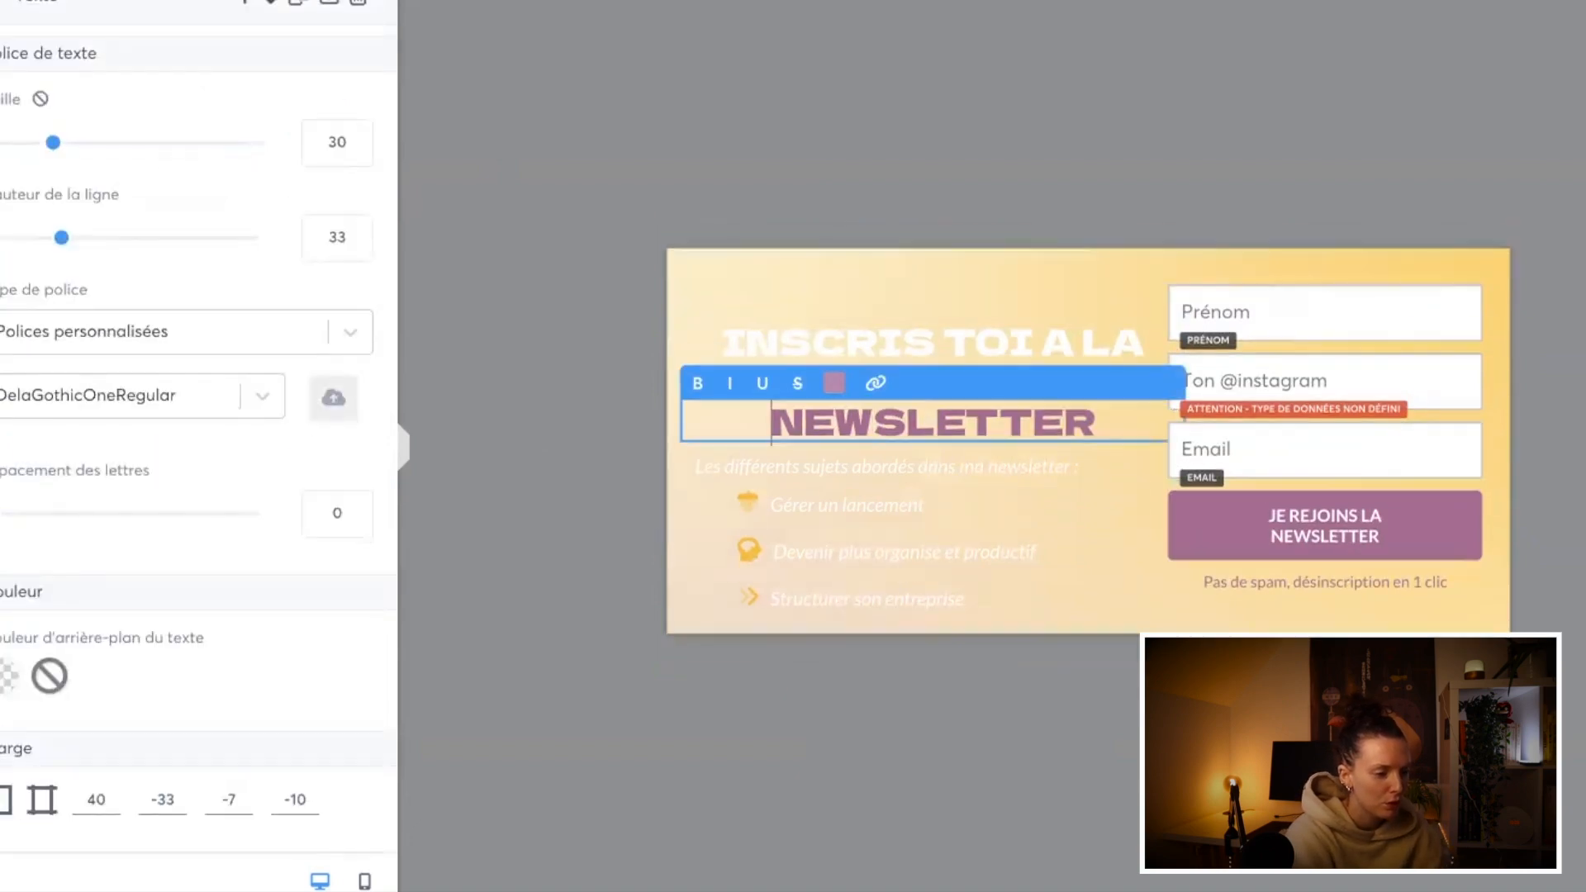
Step: Set the text size of the "NEWSLETTER" block to 41
{"action": "left_click", "coordinate": [1029, 494]}
{"action": "left_click", "coordinate": [959, 425]}
{"action": "left_click", "coordinate": [356, 138]}
{"action": "left_click", "coordinate": [356, 139]}
{"action": "left_click", "coordinate": [356, 139]}
{"action": "left_click", "coordinate": [356, 139]}
{"action": "left_click", "coordinate": [356, 138]}
{"action": "left_click", "coordinate": [356, 138]}
{"action": "left_click", "coordinate": [356, 139]}
{"action": "left_click", "coordinate": [356, 139]}
Step: Reduce the top margin of the "NEWSLETTER" block so it sits close beneath "INSCRIS TOI A LA"
{"action": "scroll", "coordinate": [151, 673], "scroll_direction": "down", "scroll_amount": 1}
{"action": "scroll", "coordinate": [151, 673], "scroll_direction": "down", "scroll_amount": 2}
{"action": "left_click", "coordinate": [111, 652]}
{"action": "left_click", "coordinate": [110, 652]}
{"action": "left_click", "coordinate": [111, 652]}
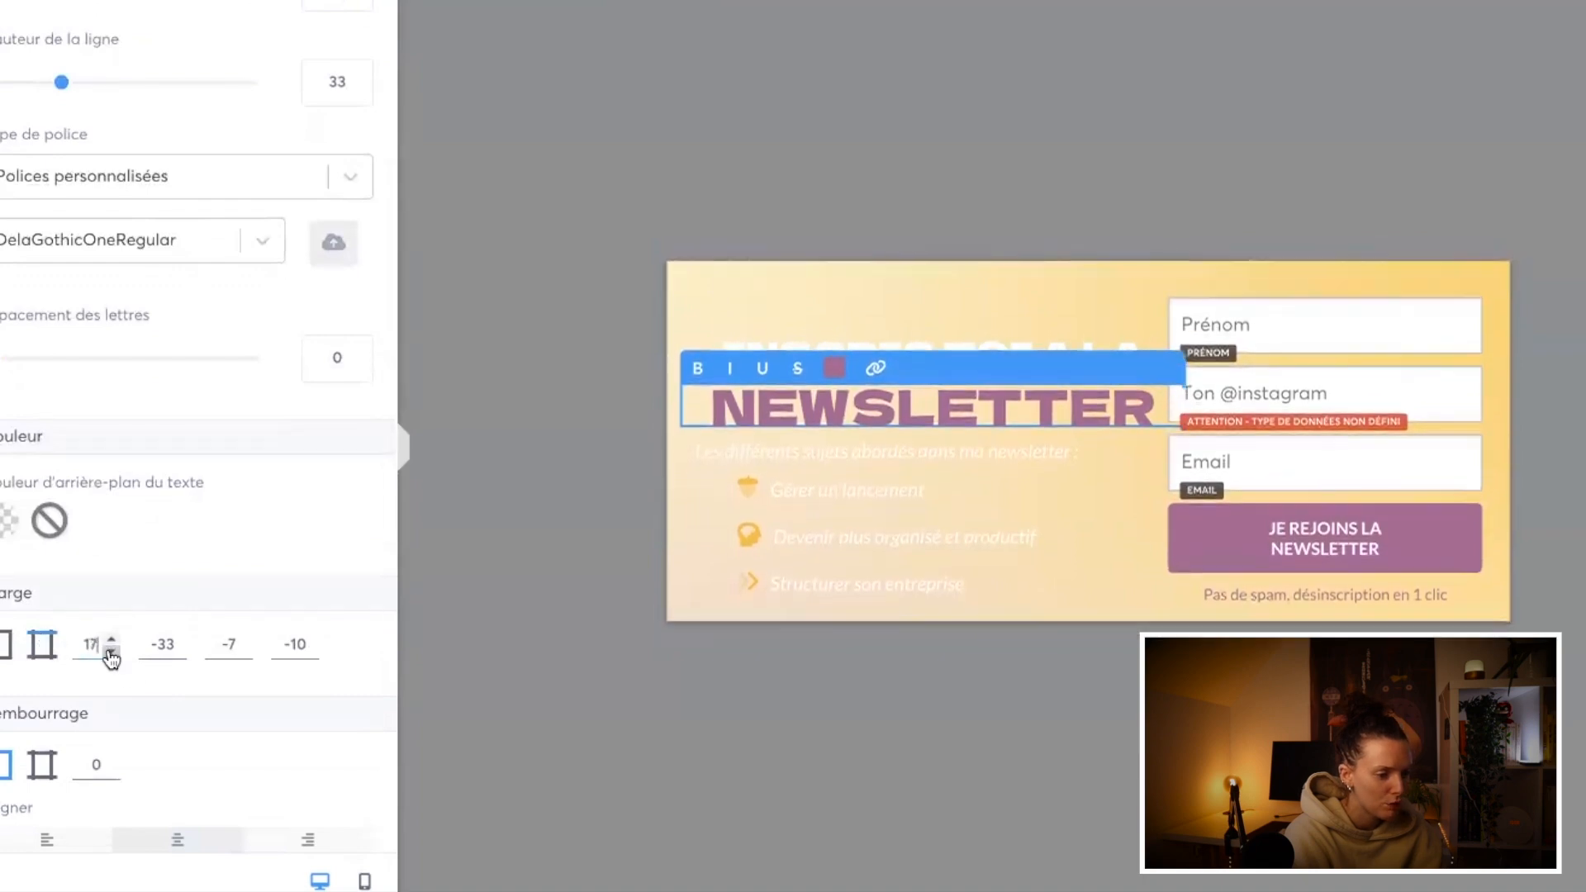
{"action": "left_click", "coordinate": [529, 683]}
{"action": "left_click", "coordinate": [829, 404]}
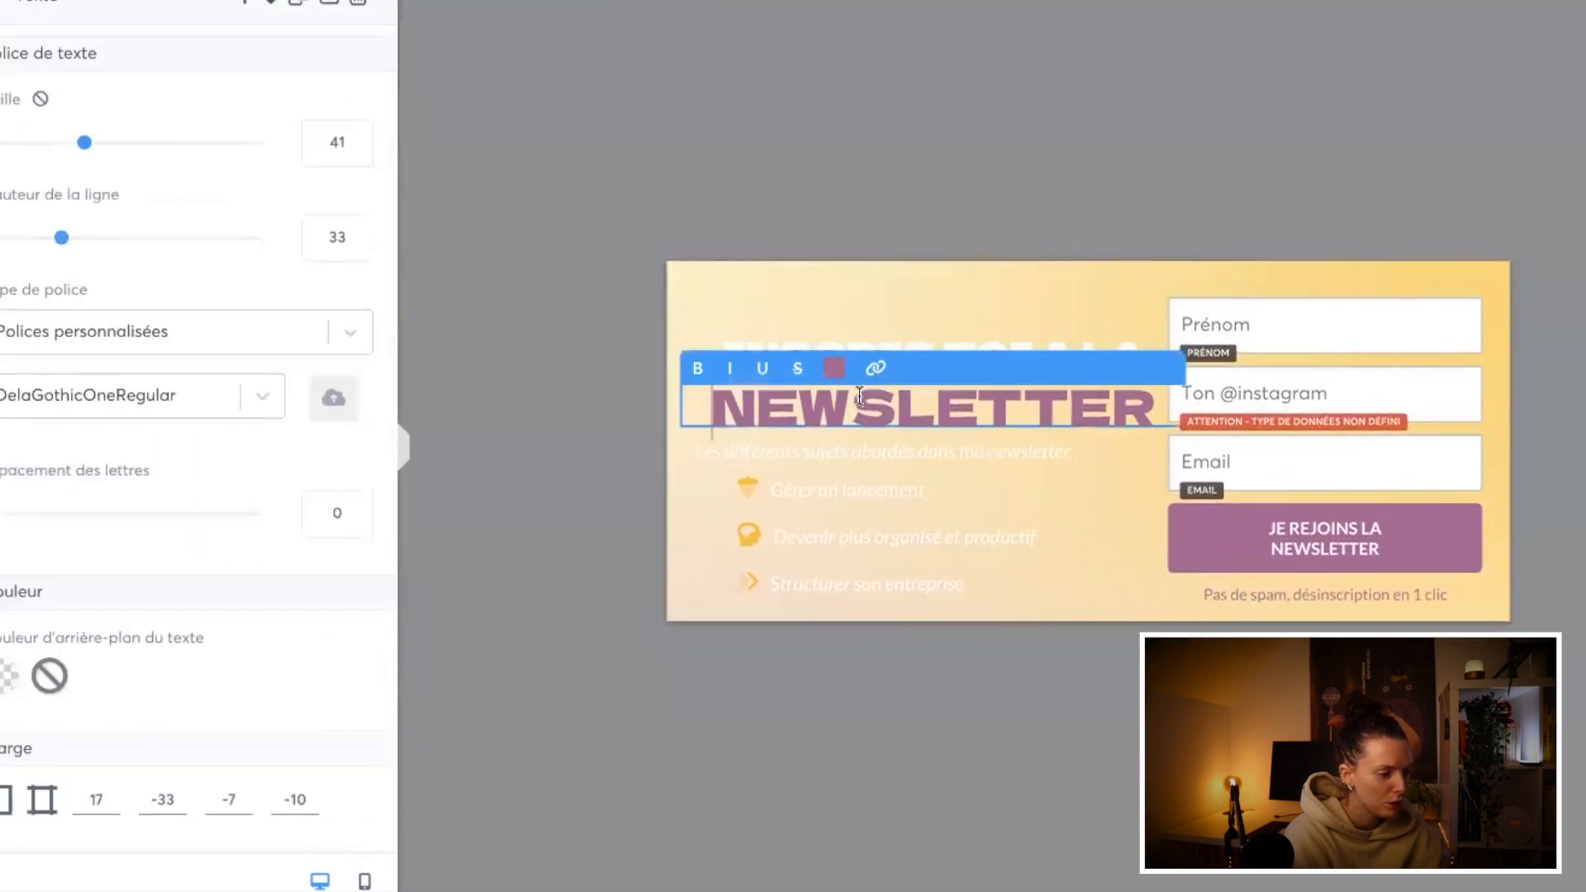
{"action": "left_click", "coordinate": [796, 693]}
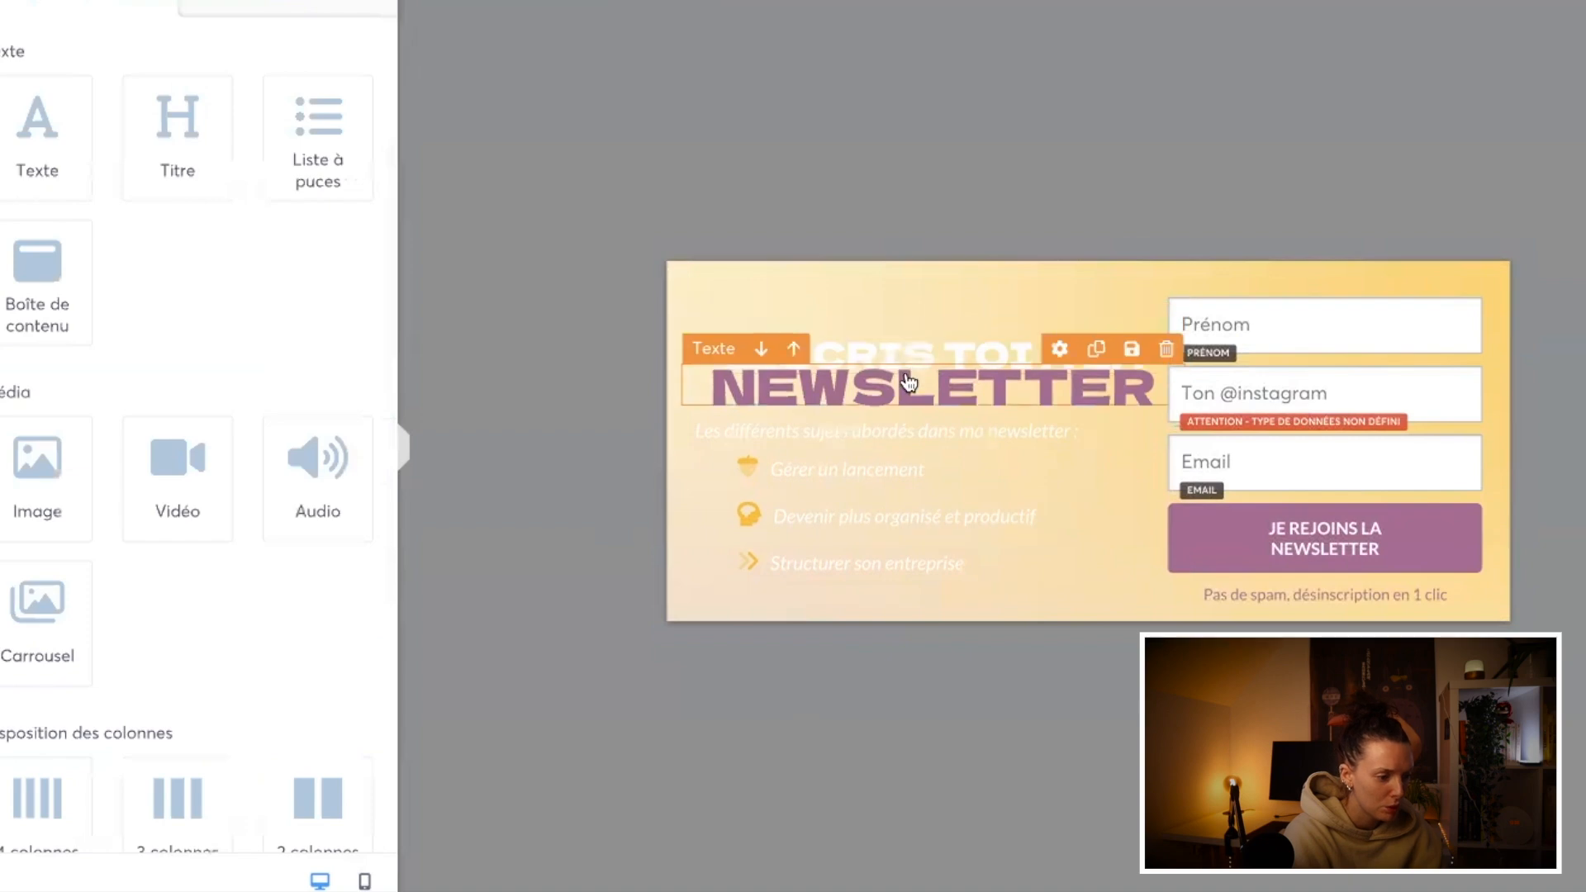
{"action": "left_click", "coordinate": [909, 381]}
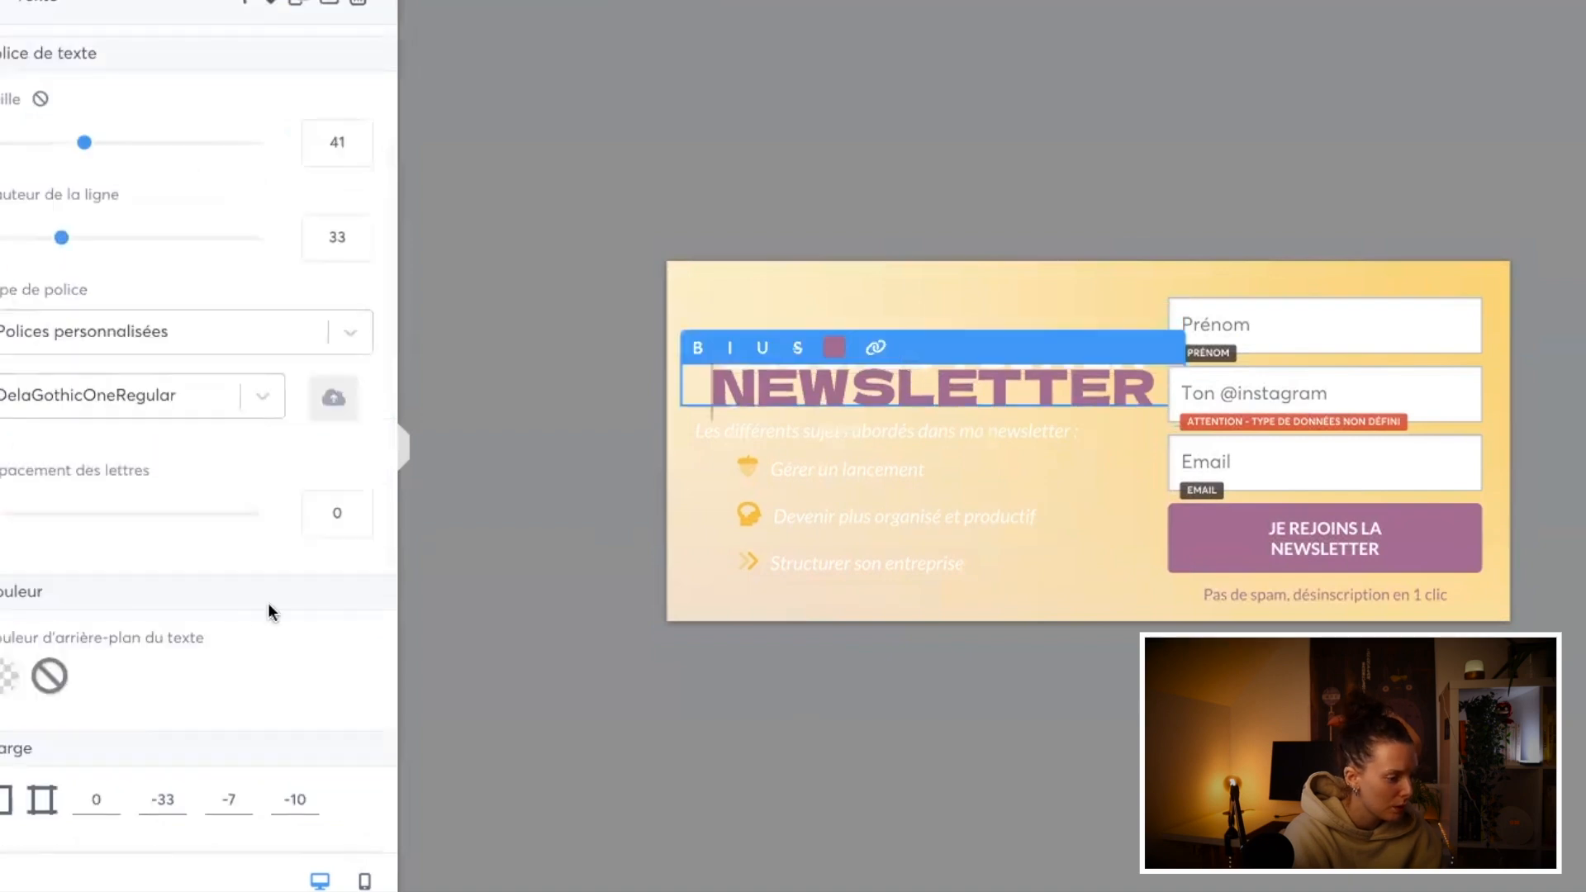
{"action": "left_click", "coordinate": [107, 798]}
Step: Try a slightly larger text size for the "NEWSLETTER" block and bring it back down
{"action": "left_click", "coordinate": [357, 141]}
{"action": "left_click", "coordinate": [357, 137]}
{"action": "left_click", "coordinate": [357, 137]}
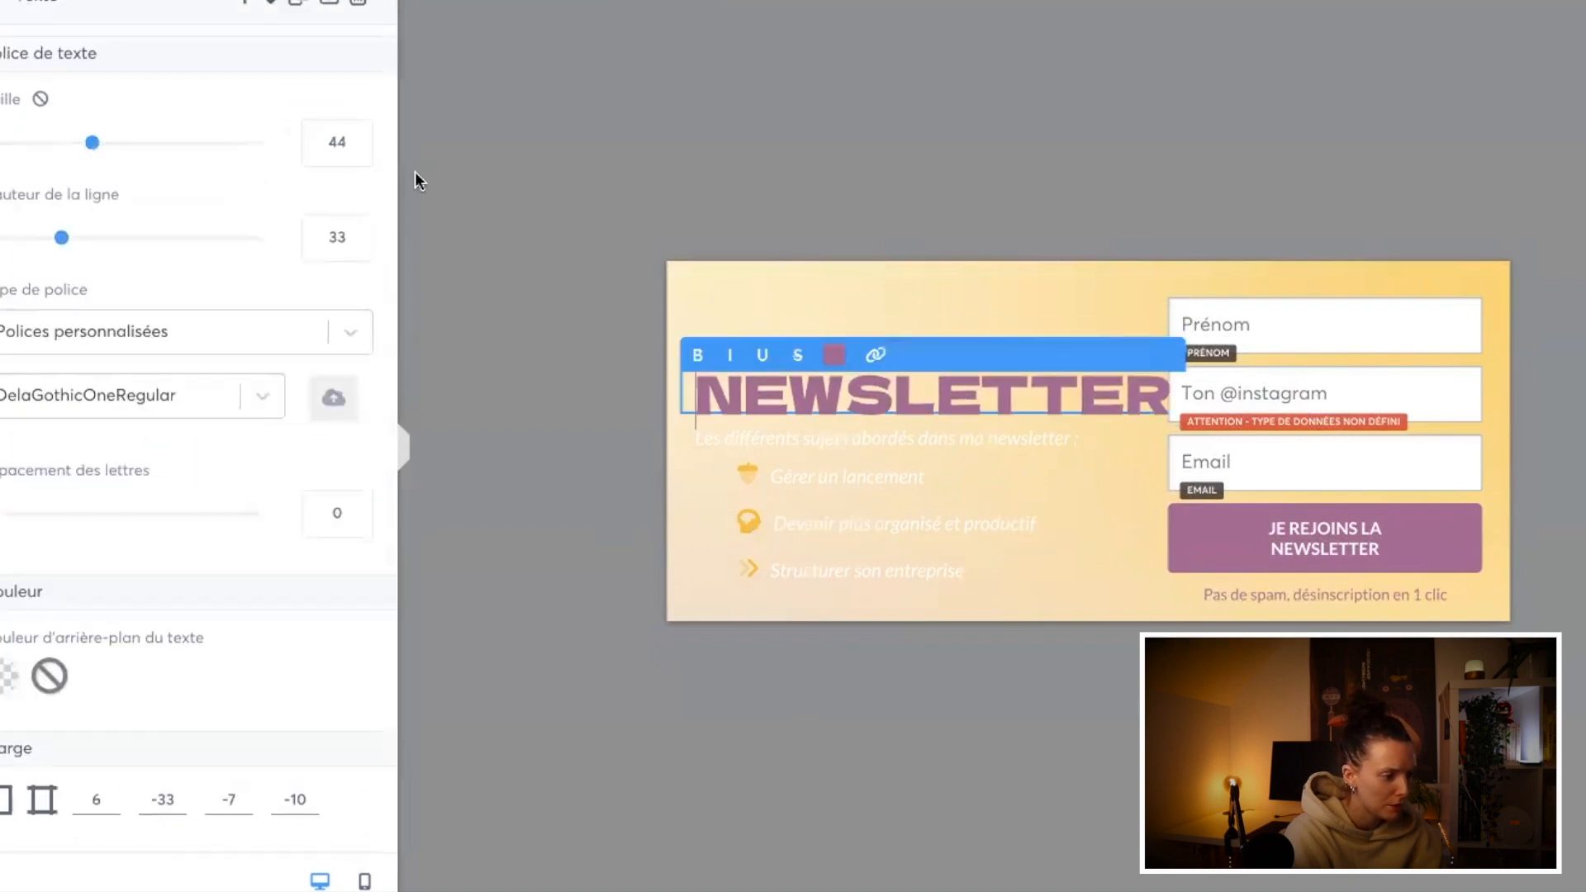
{"action": "left_click", "coordinate": [357, 152]}
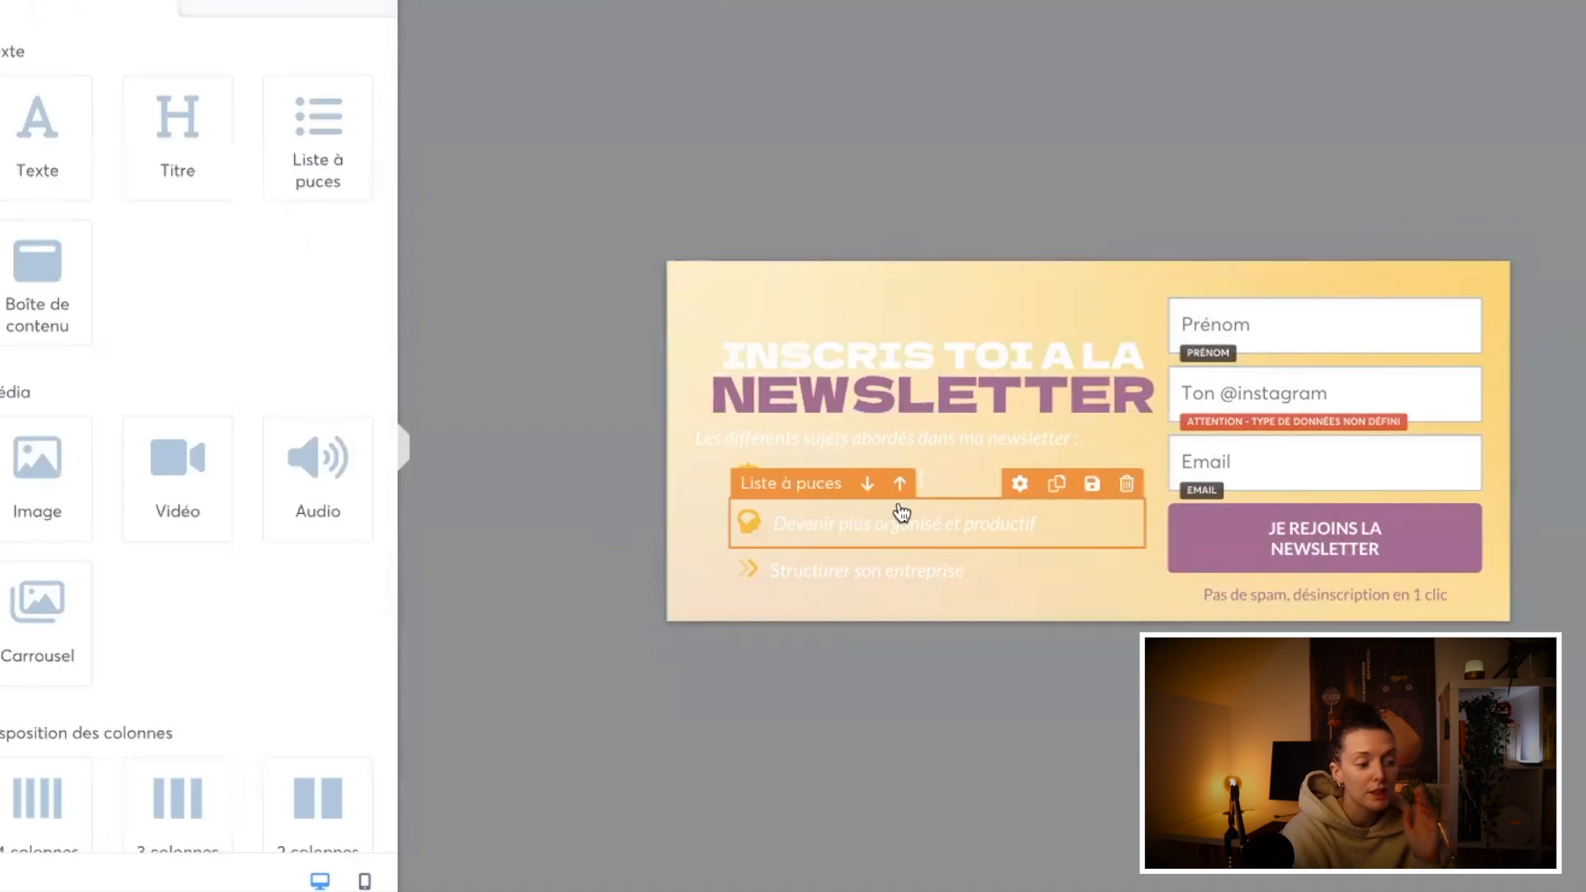
Step: Set the font of the "Les différents sujets abordés dans ma newsletter :" line to the custom font ShipporiAntiqueRegular
{"action": "double_click", "coordinate": [871, 438]}
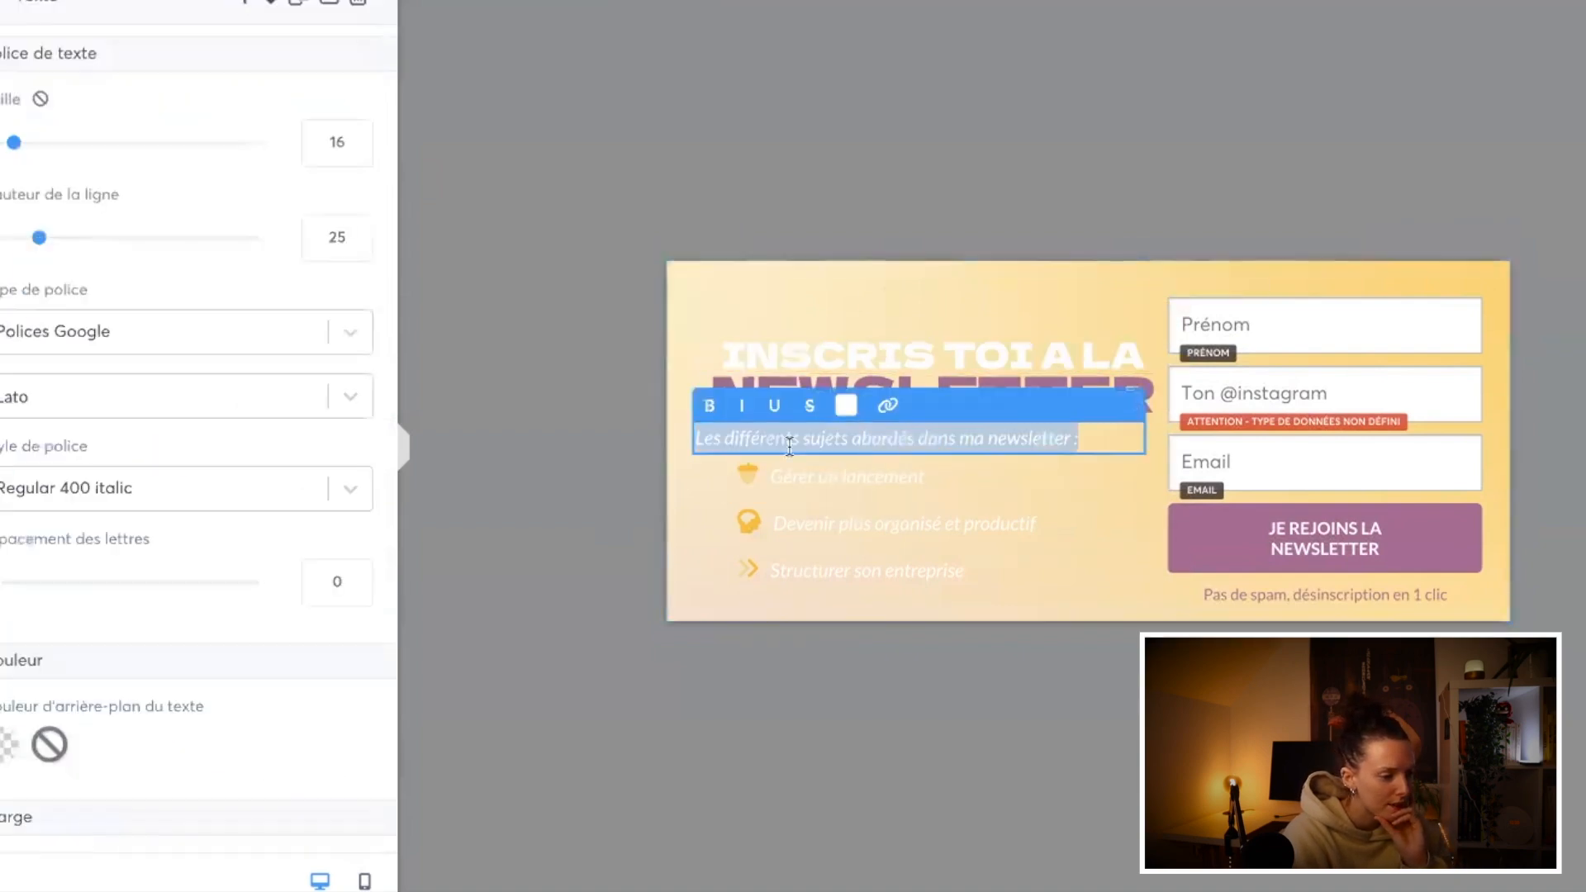
{"action": "left_click", "coordinate": [345, 327]}
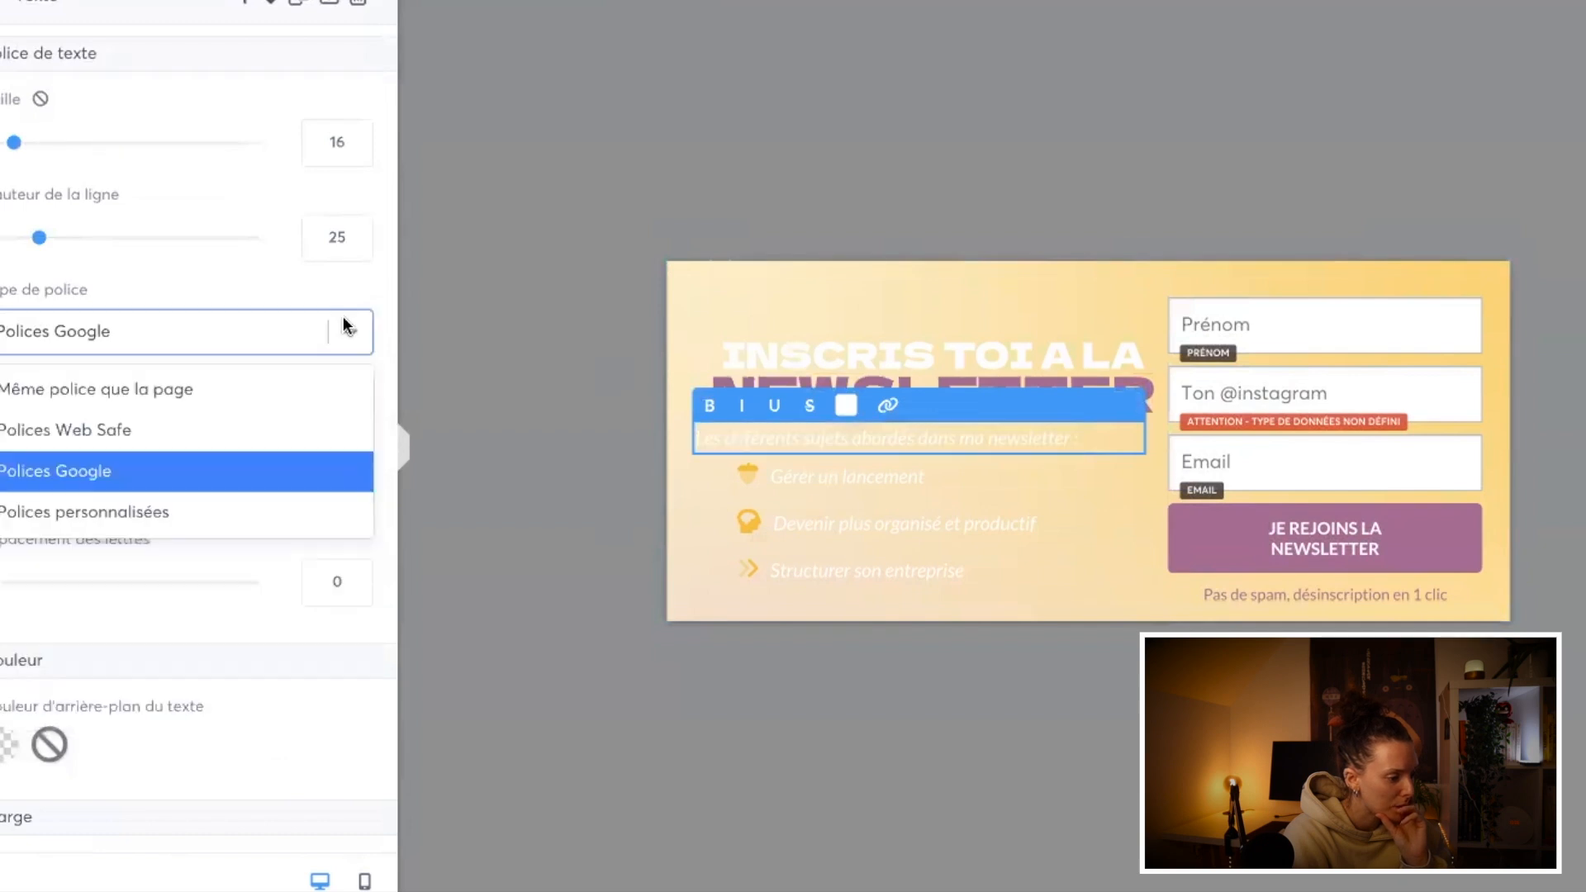
{"action": "left_click", "coordinate": [272, 505]}
{"action": "left_click", "coordinate": [252, 401]}
{"action": "left_click", "coordinate": [198, 540]}
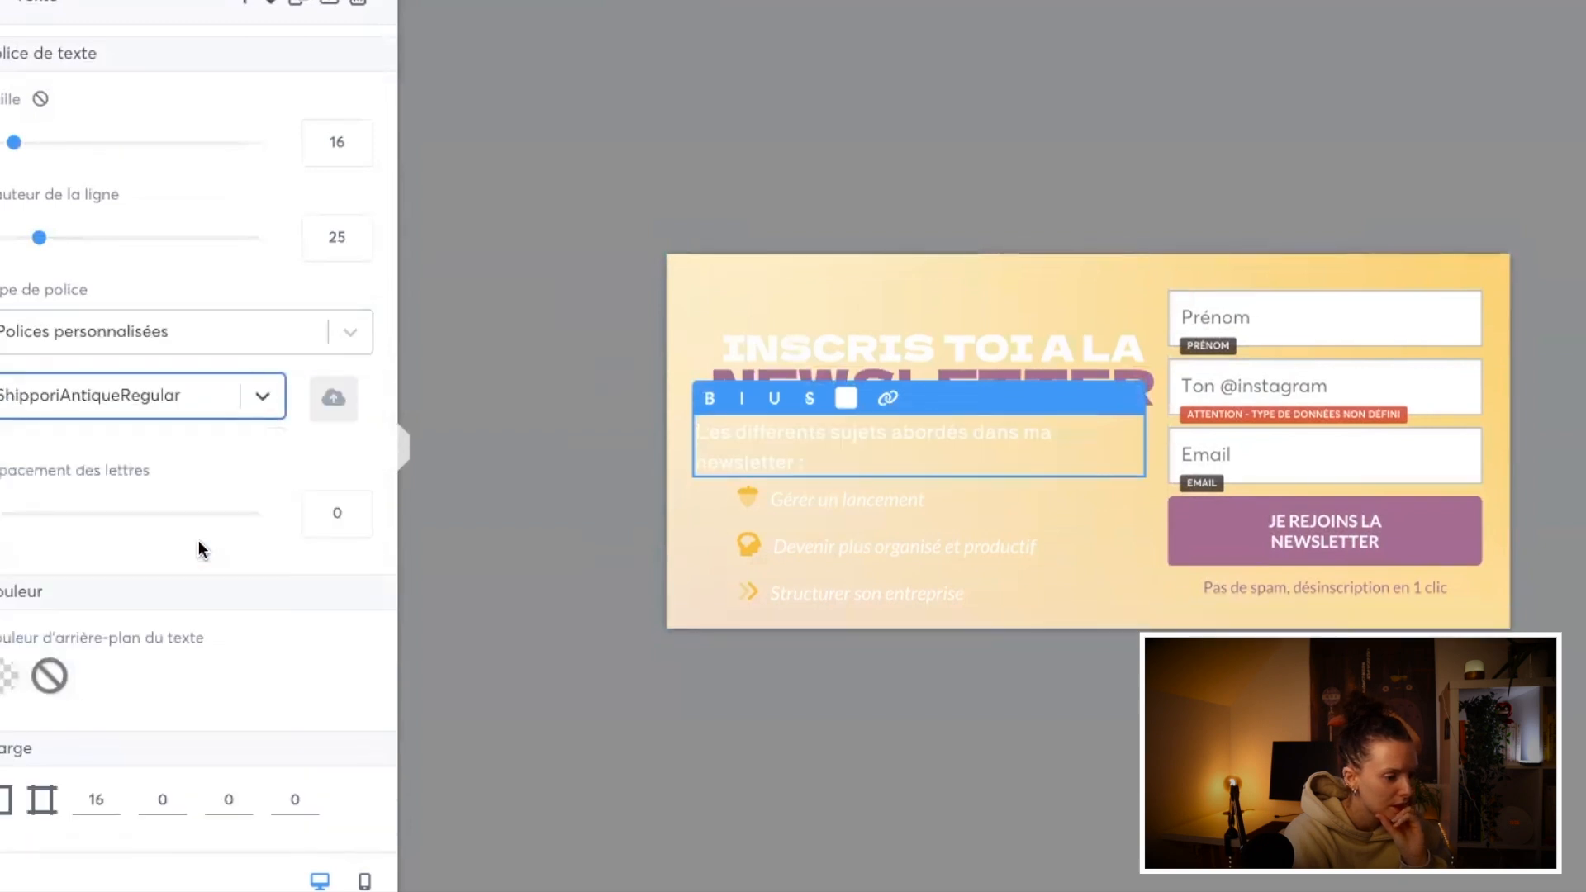
Step: Try the custom font OleoScriptSwashCapsBold on the "Les différents sujets" line and return to ShipporiAntiqueRegular
{"action": "left_click", "coordinate": [202, 397]}
{"action": "left_click", "coordinate": [196, 486]}
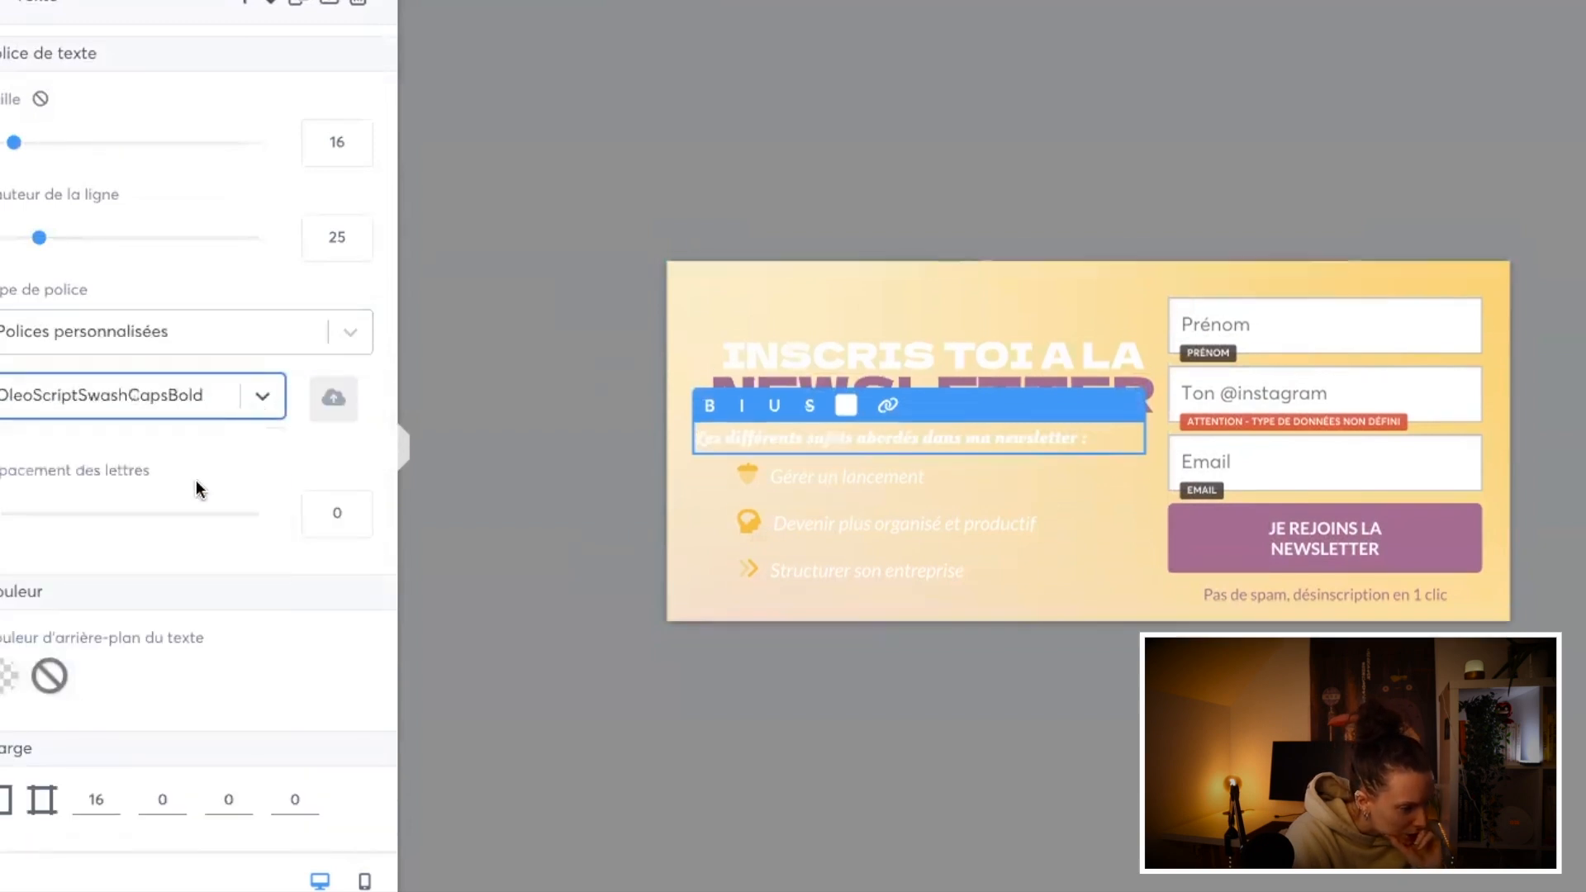
{"action": "left_click", "coordinate": [236, 400]}
{"action": "left_click", "coordinate": [196, 531]}
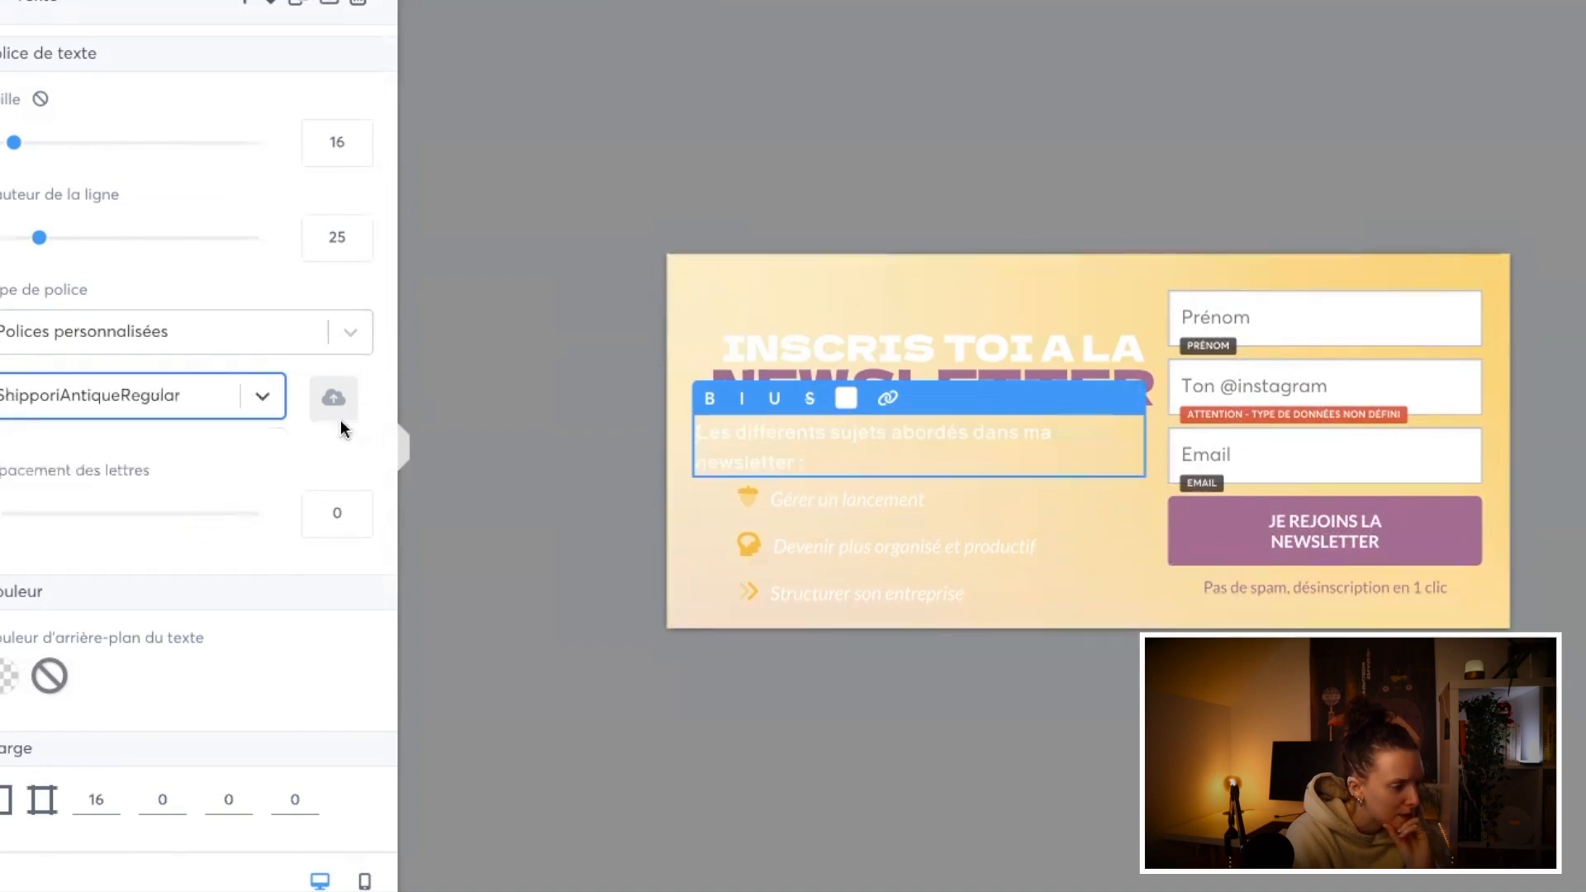
{"action": "scroll", "coordinate": [311, 591], "scroll_direction": "down", "scroll_amount": 5}
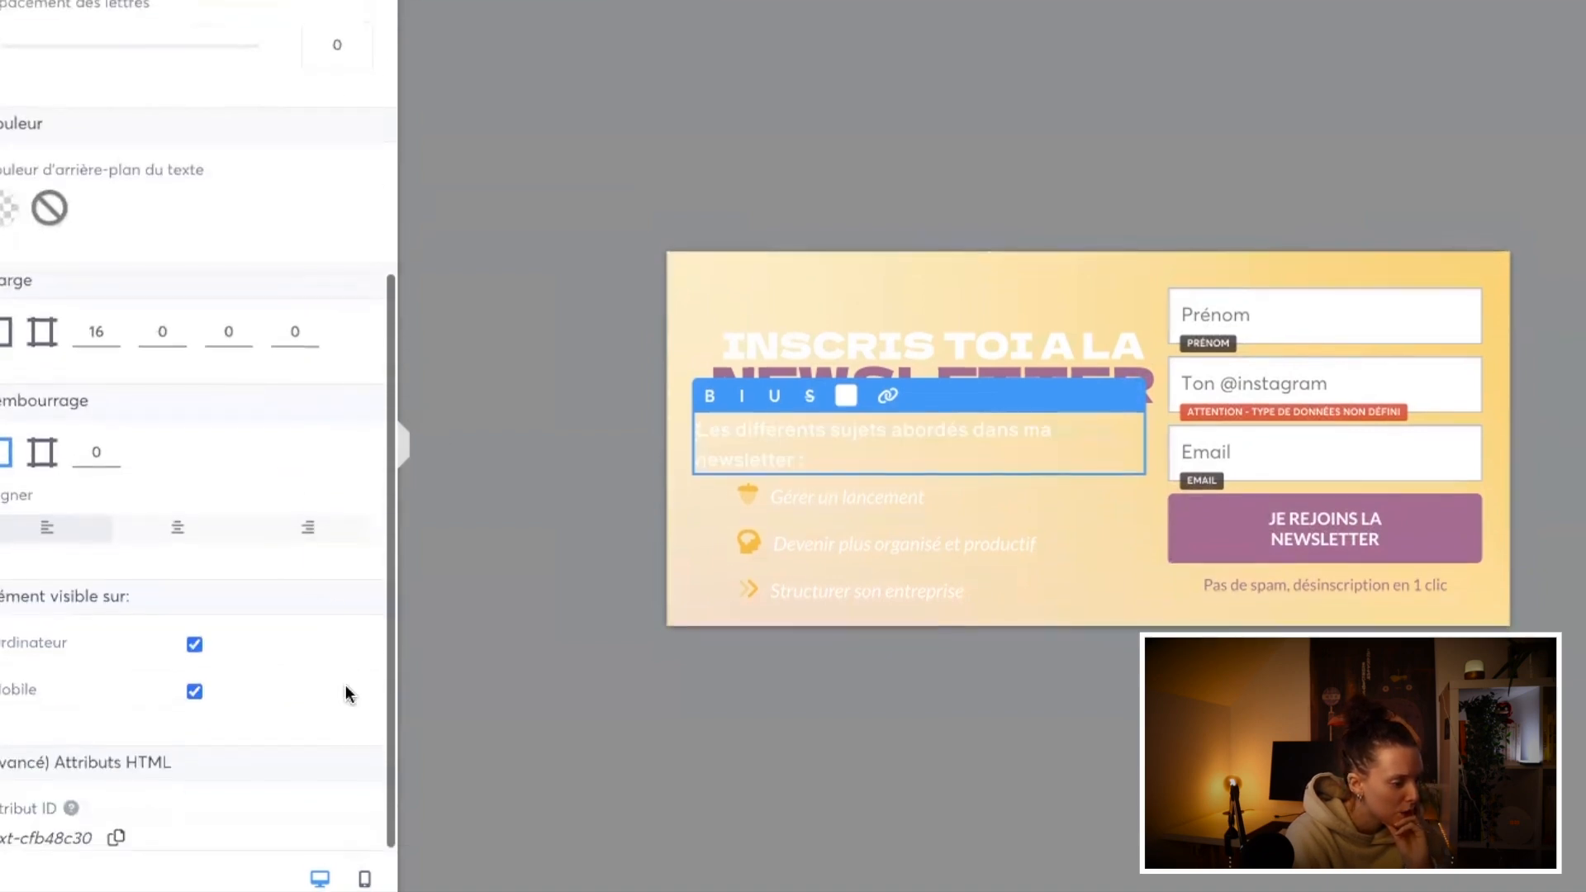
Step: Try the saved dark grey 474646 as the text colour of the "Les différents sujets" line
{"action": "left_click", "coordinate": [822, 576]}
{"action": "left_click", "coordinate": [839, 460]}
{"action": "left_click_drag", "start_coordinate": [839, 460], "coordinate": [642, 434]}
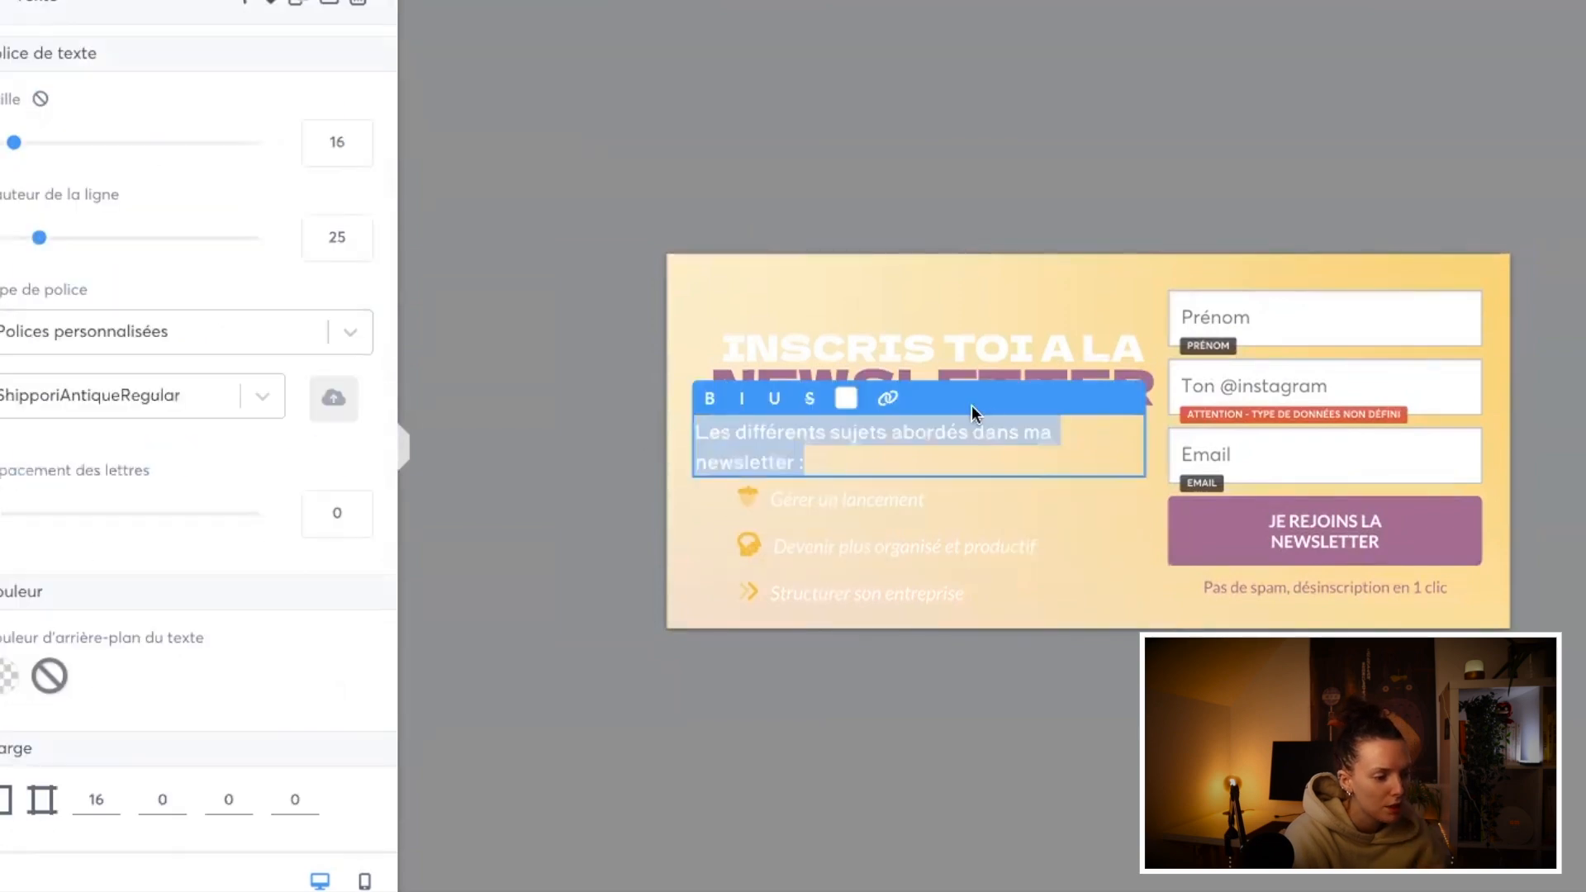
{"action": "left_click", "coordinate": [846, 399]}
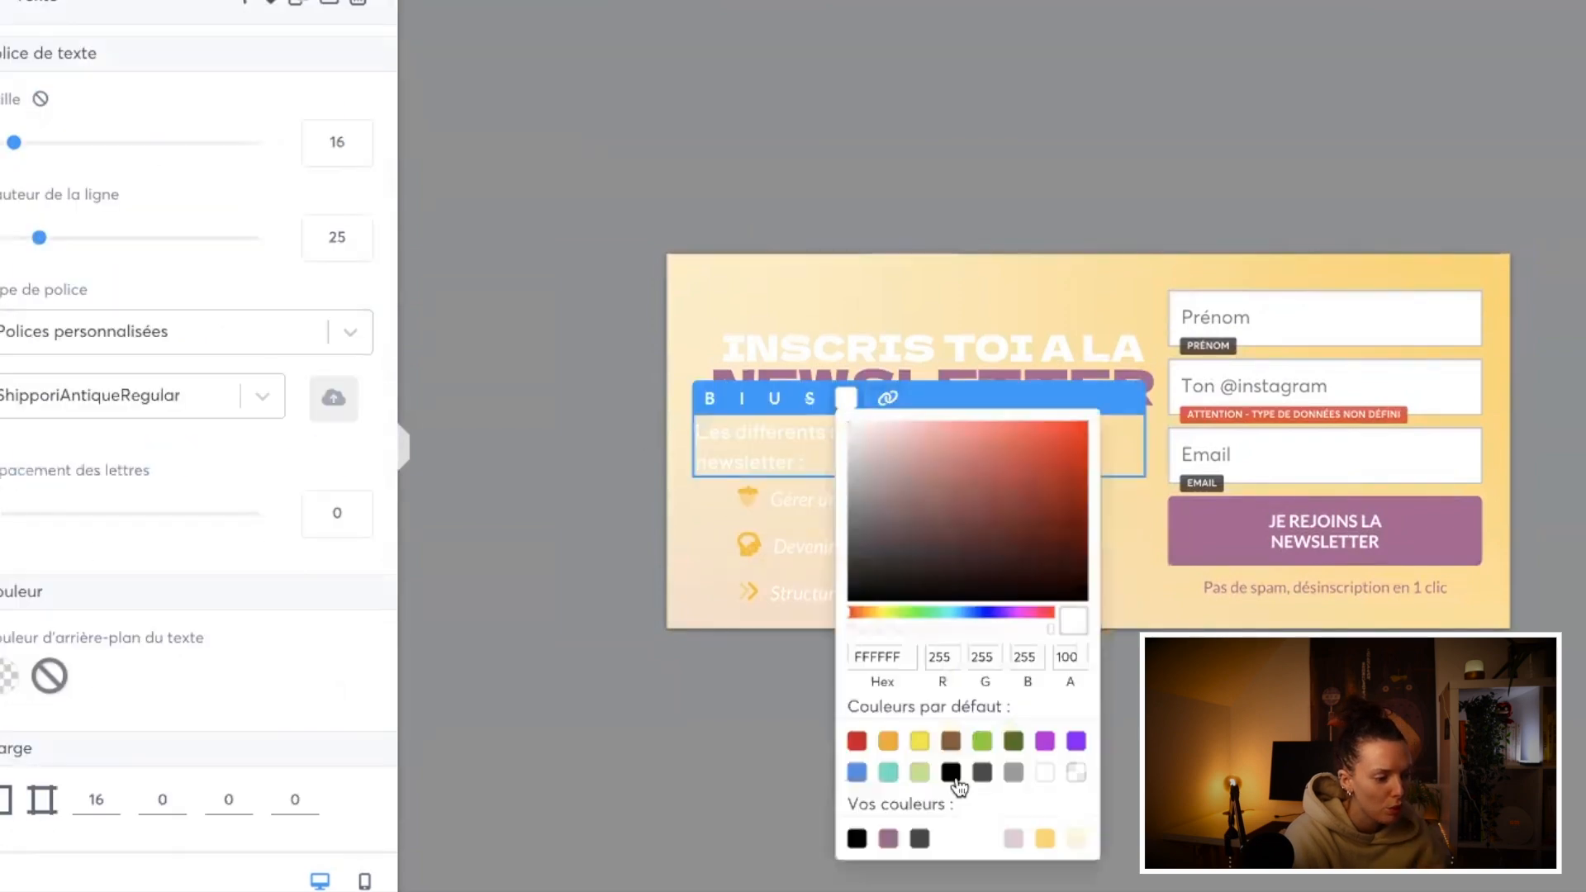
{"action": "left_click", "coordinate": [918, 838]}
{"action": "left_click", "coordinate": [790, 609]}
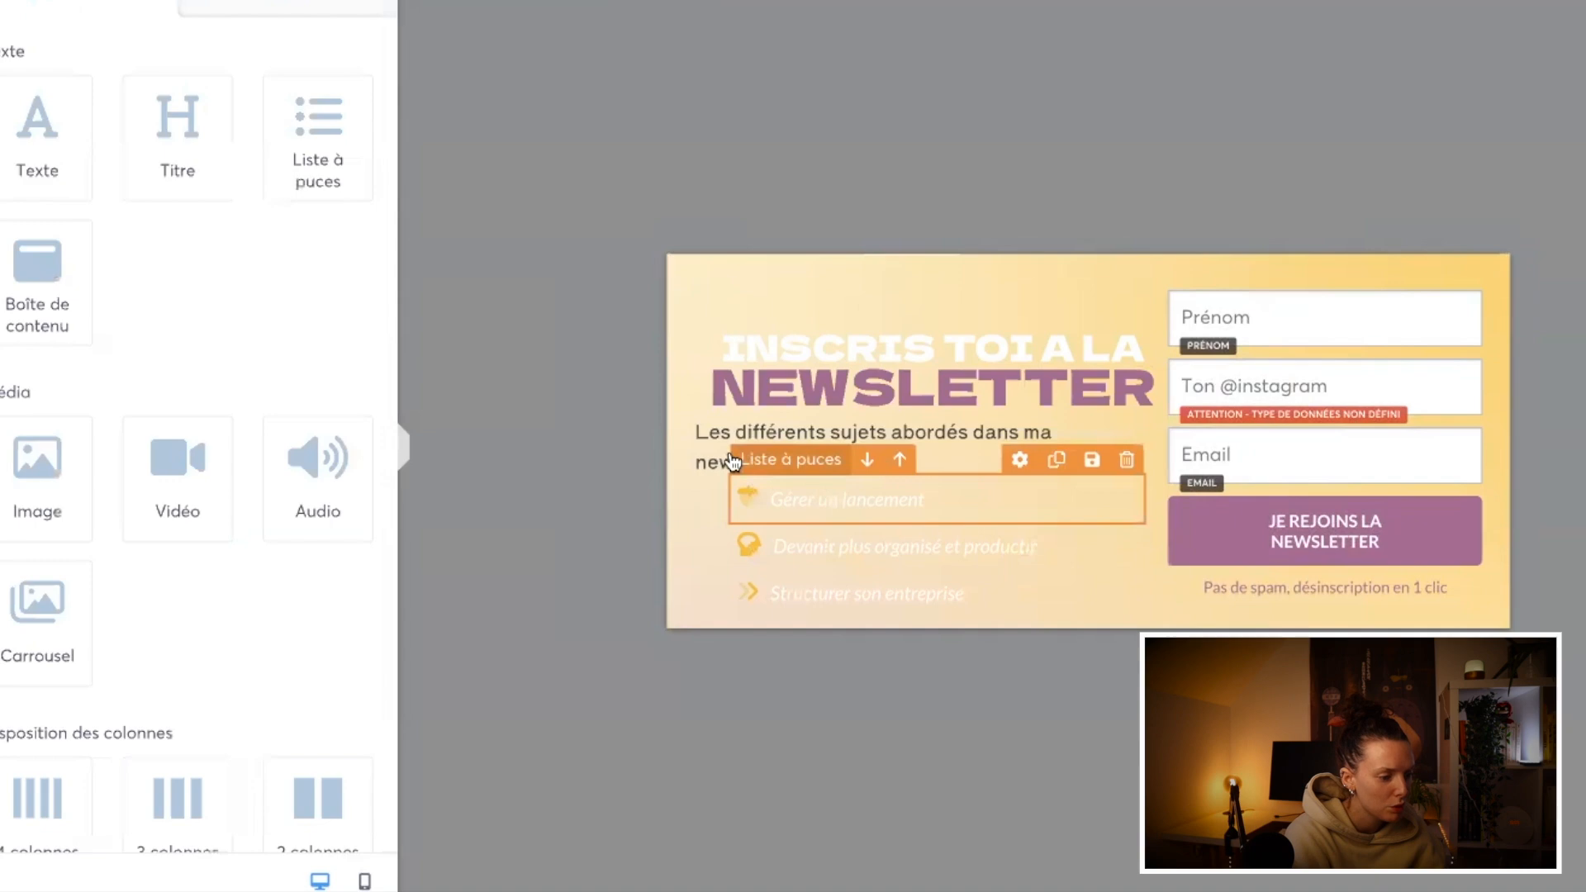
Step: Change the text colour of the "Les différents sujets" line to the saved mauve
{"action": "left_click", "coordinate": [708, 447]}
{"action": "left_click", "coordinate": [846, 398]}
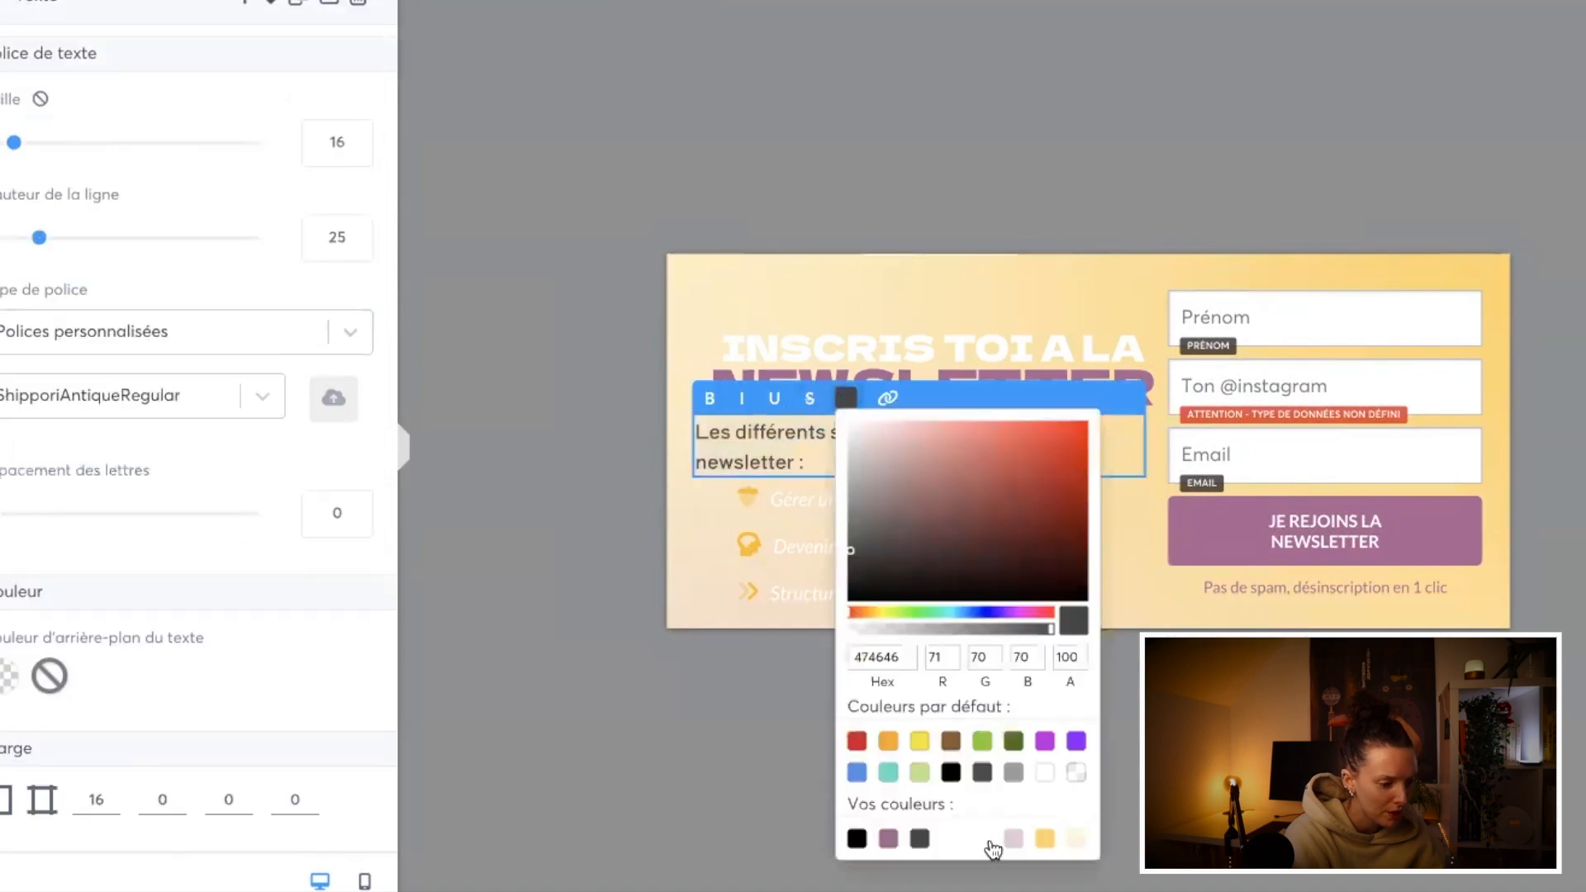
{"action": "left_click", "coordinate": [889, 838]}
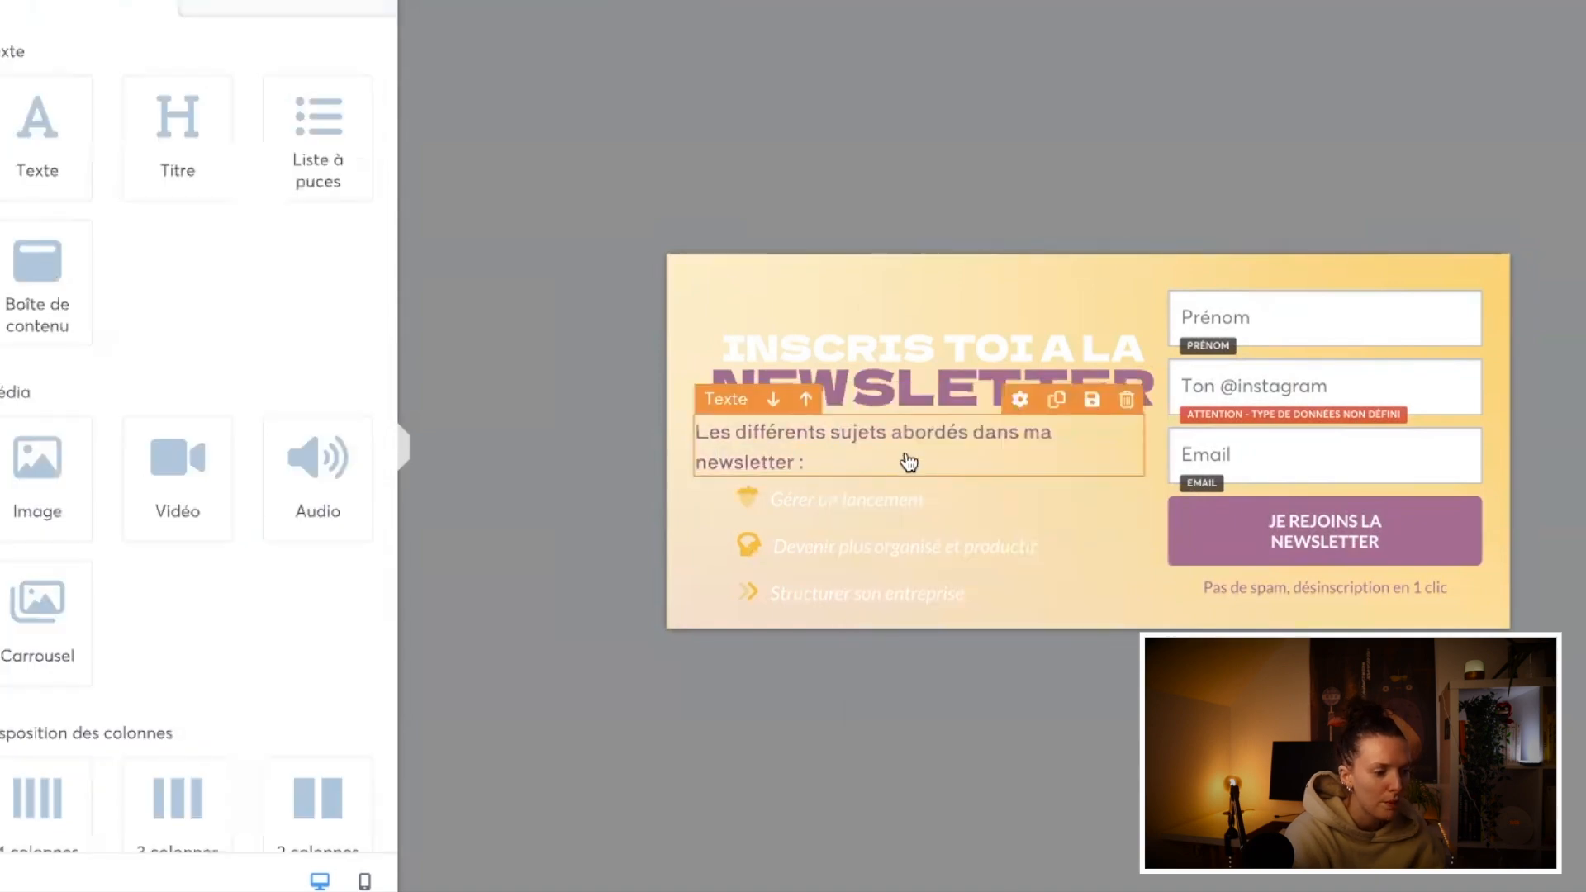
{"action": "left_click", "coordinate": [906, 460]}
{"action": "left_click", "coordinate": [841, 484]}
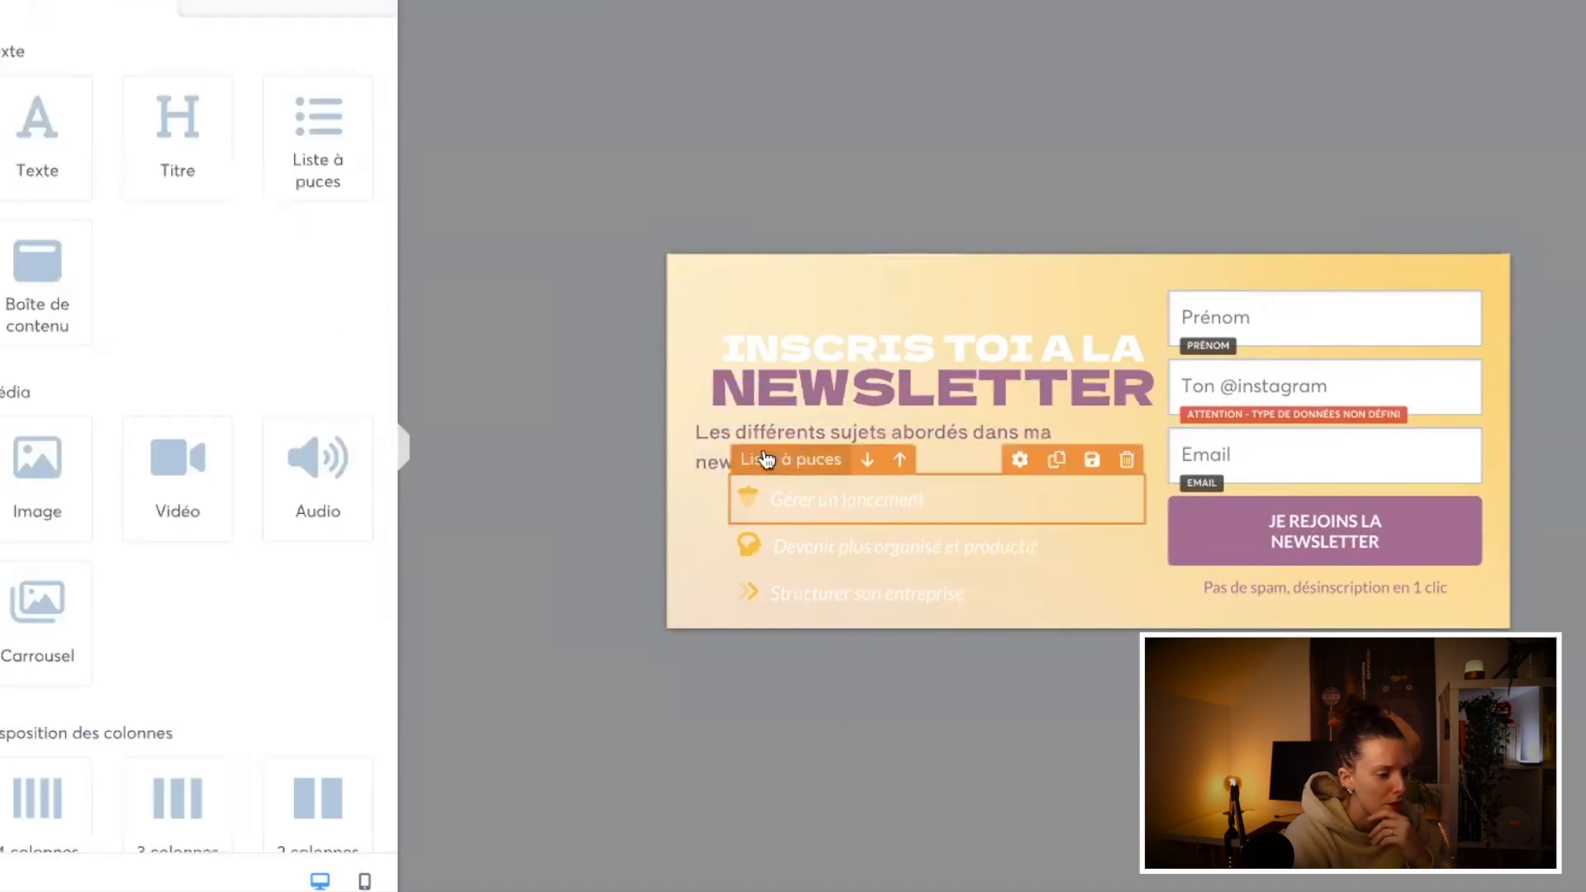
Step: Set the text size of the "Les différents sujets" line to 15 so it fits on one line
{"action": "left_click", "coordinate": [710, 460]}
{"action": "left_click", "coordinate": [354, 151]}
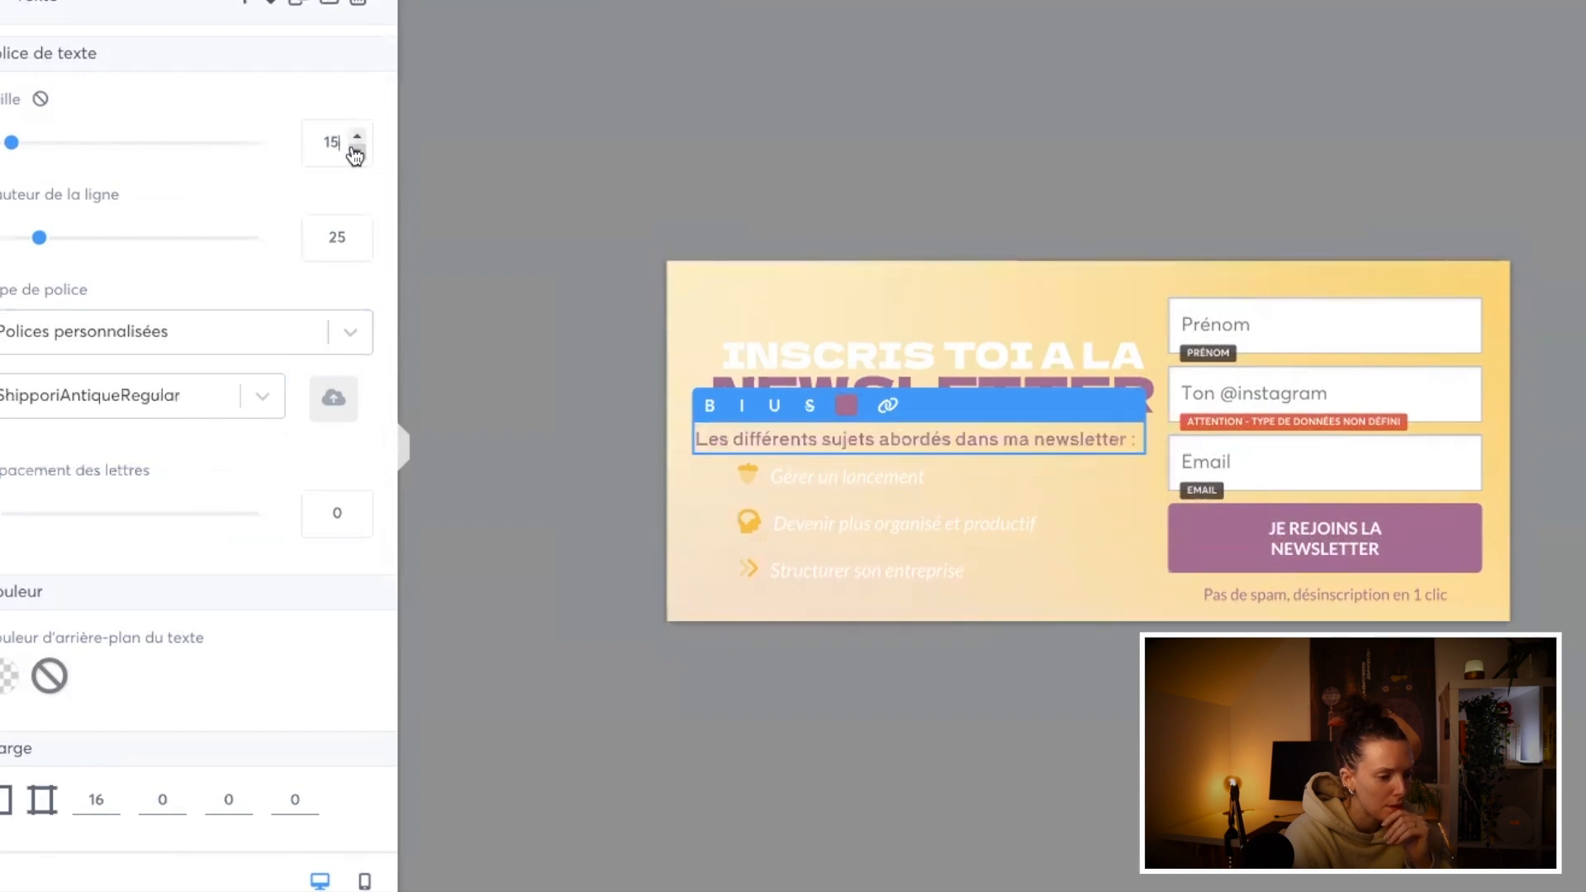
{"action": "left_click", "coordinate": [400, 494]}
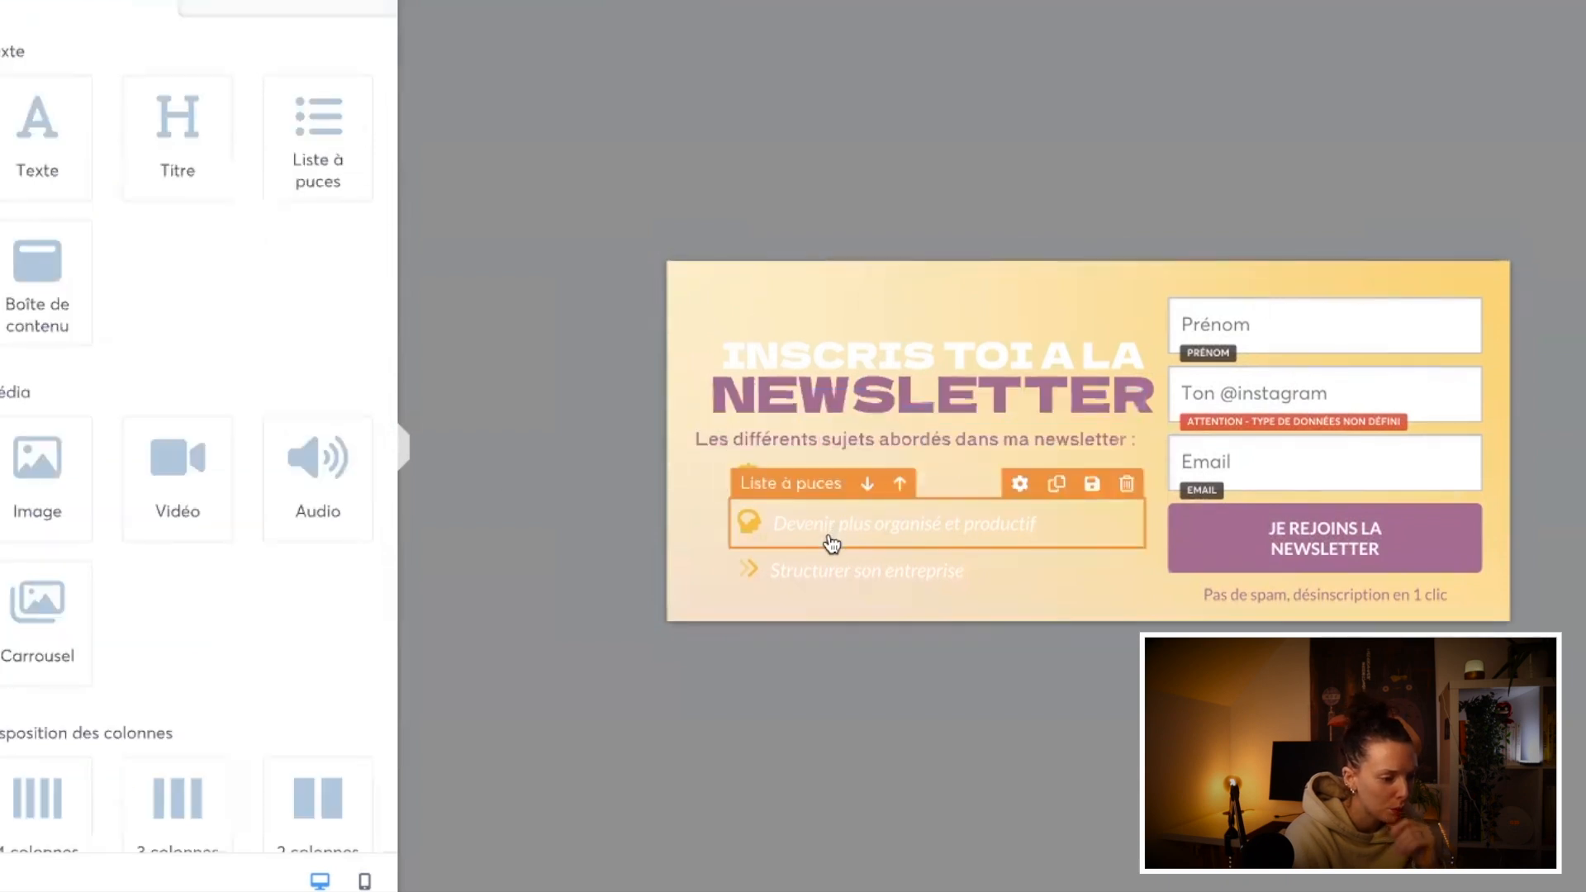
Step: Delete the first two bullet elements and colour the text of the remaining "Structurer son entreprise" bullet mauve AA6093
{"action": "left_click", "coordinate": [1126, 484]}
{"action": "triple_click", "coordinate": [839, 487]}
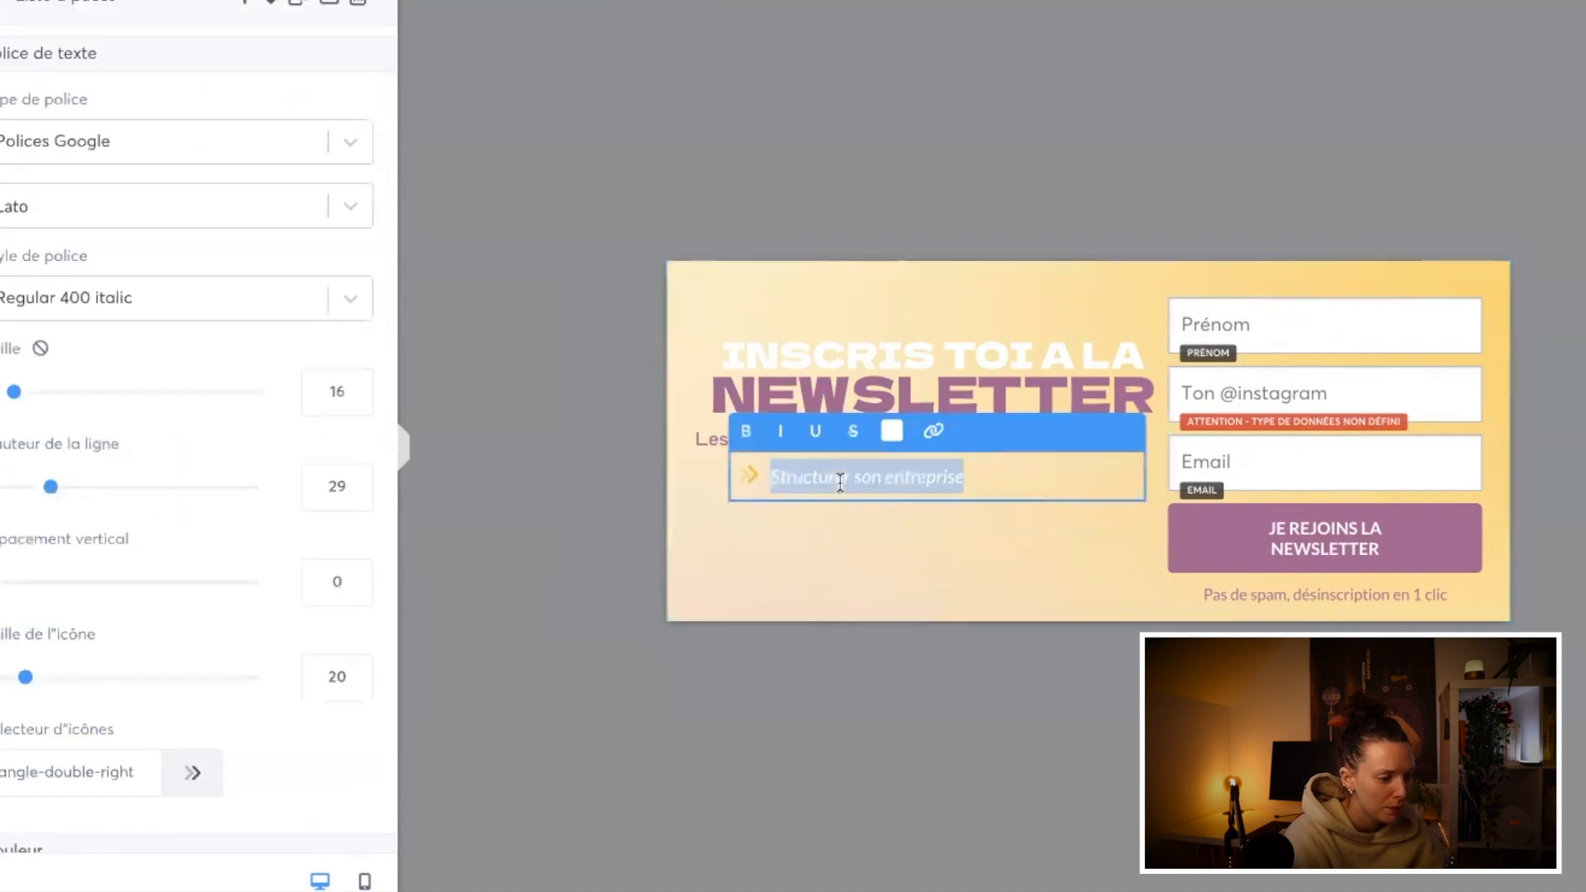
{"action": "left_click", "coordinate": [891, 430]}
{"action": "left_click", "coordinate": [935, 873]}
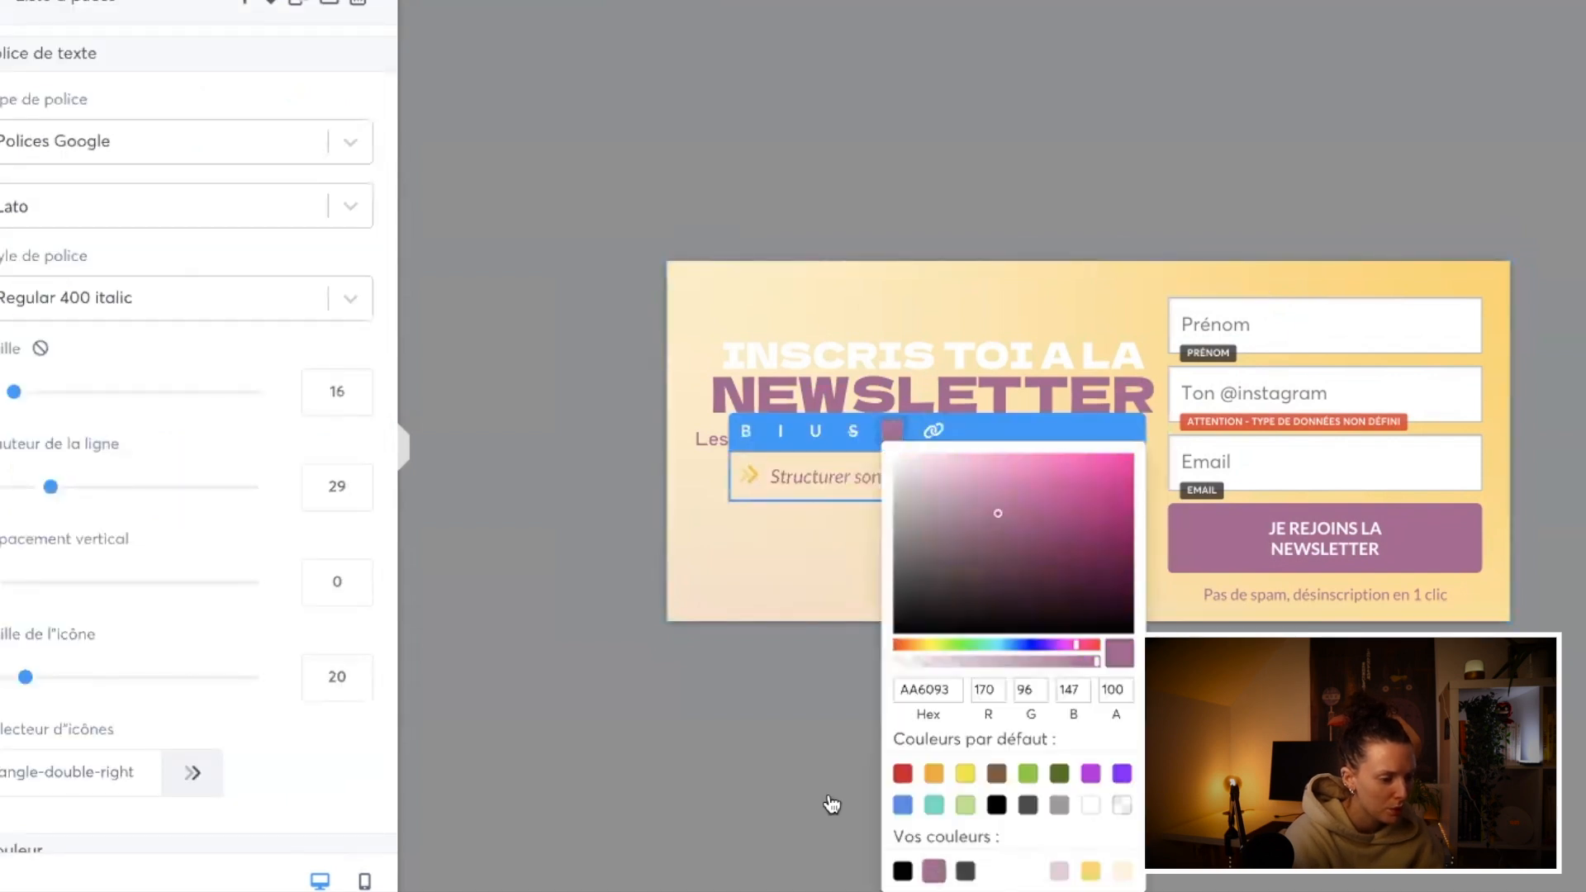
Step: Switch the font of the "Structurer son entreprise" bullet from Google fonts to the custom font ShipporiAntiqueRegular
{"action": "left_click", "coordinate": [785, 719]}
{"action": "triple_click", "coordinate": [799, 470]}
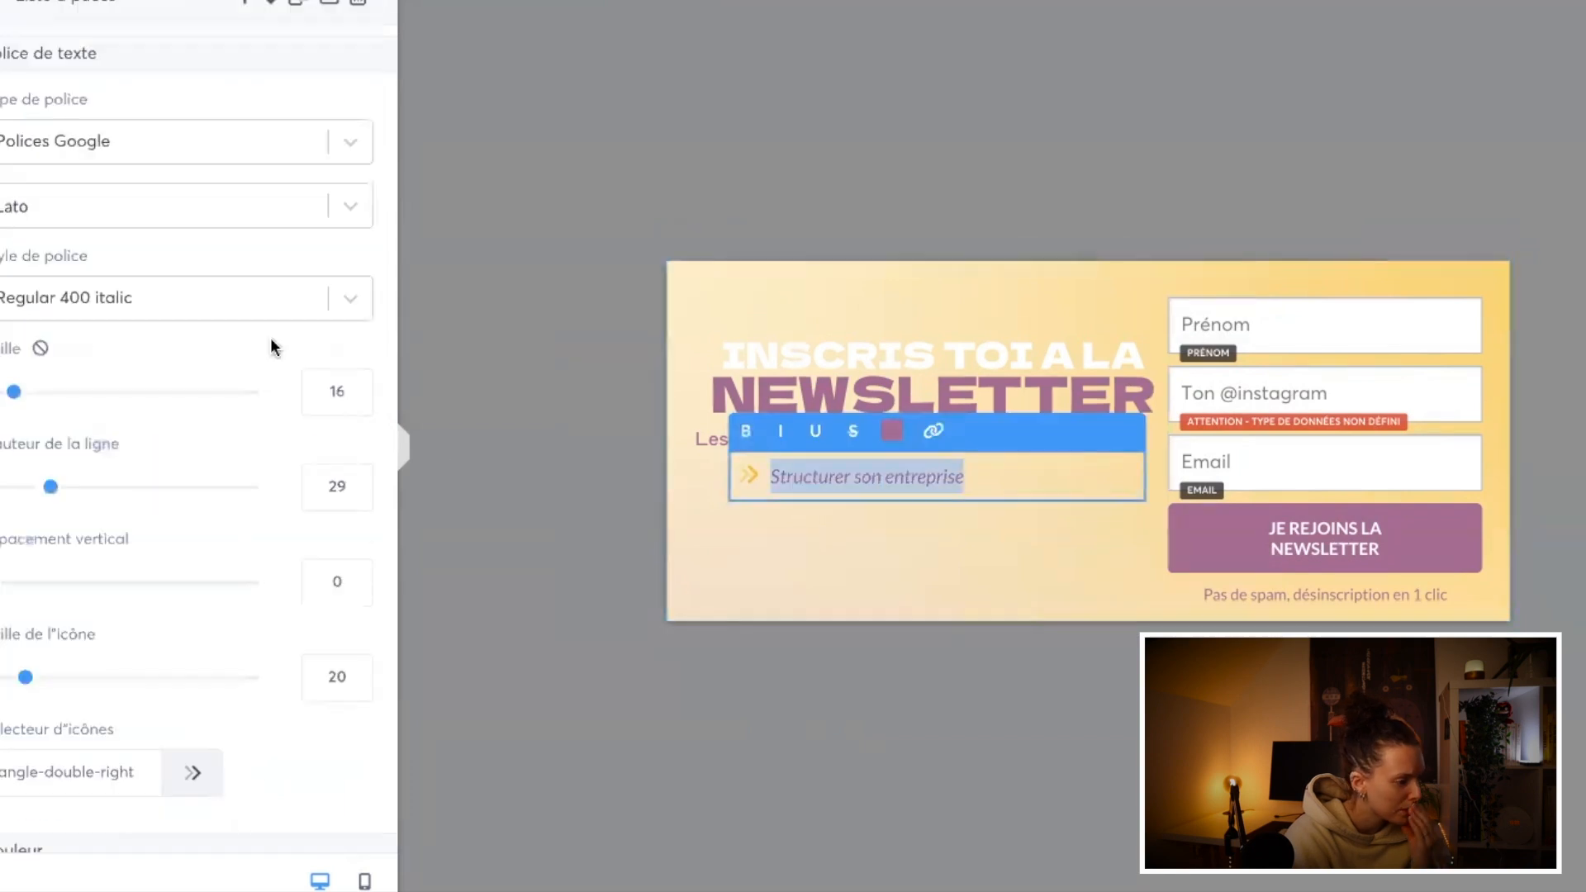
{"action": "left_click", "coordinate": [261, 301]}
{"action": "left_click", "coordinate": [215, 205]}
{"action": "key", "text": "Escape"}
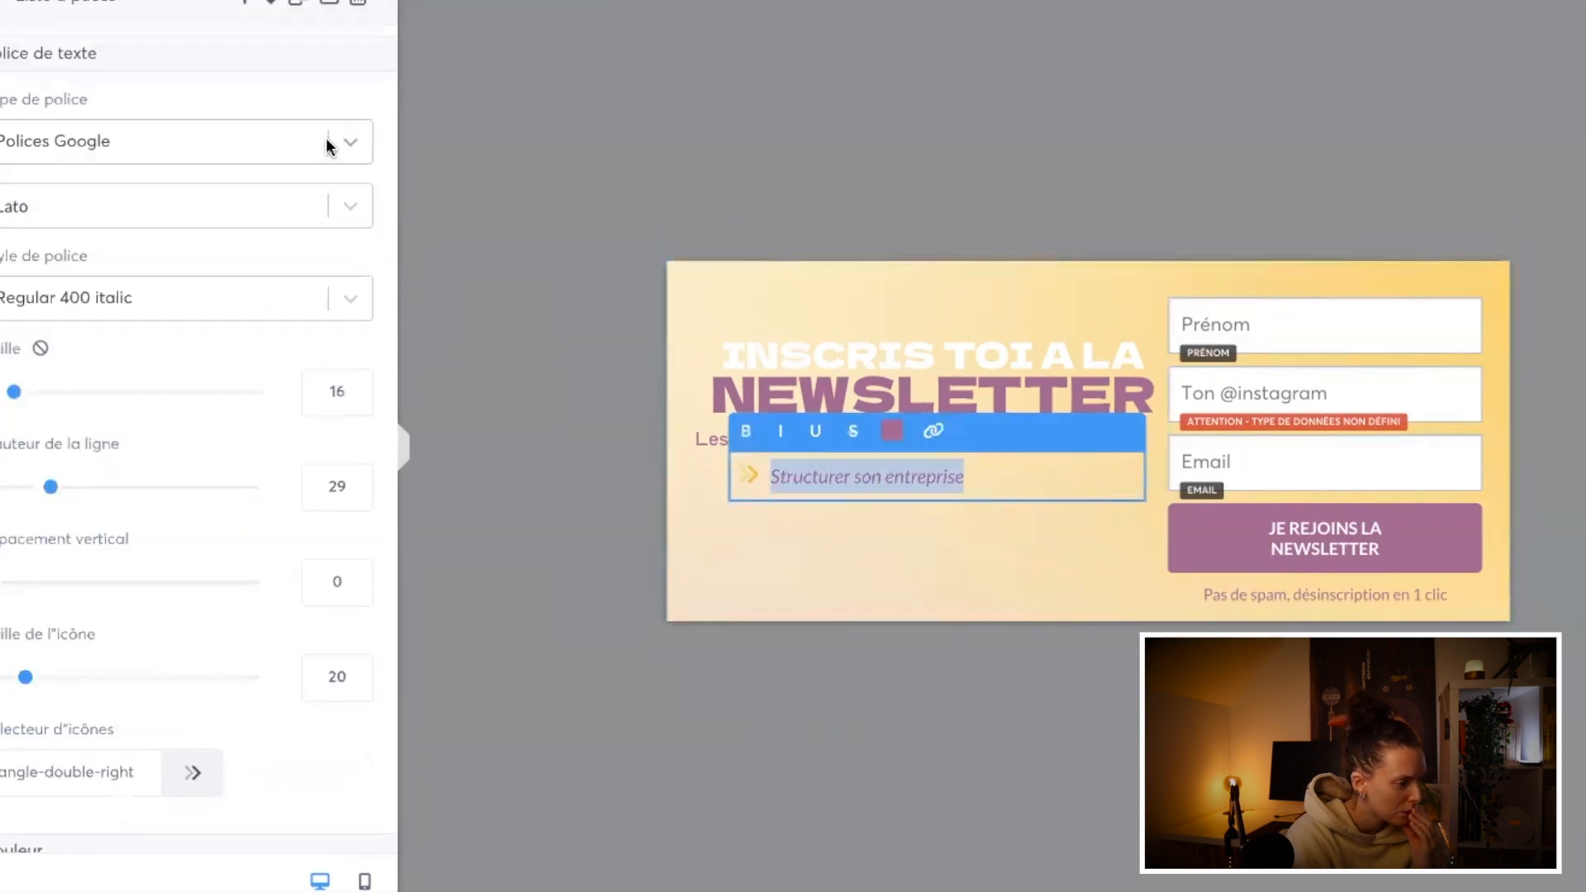
{"action": "left_click", "coordinate": [325, 149]}
{"action": "left_click", "coordinate": [255, 317]}
{"action": "left_click", "coordinate": [219, 206]}
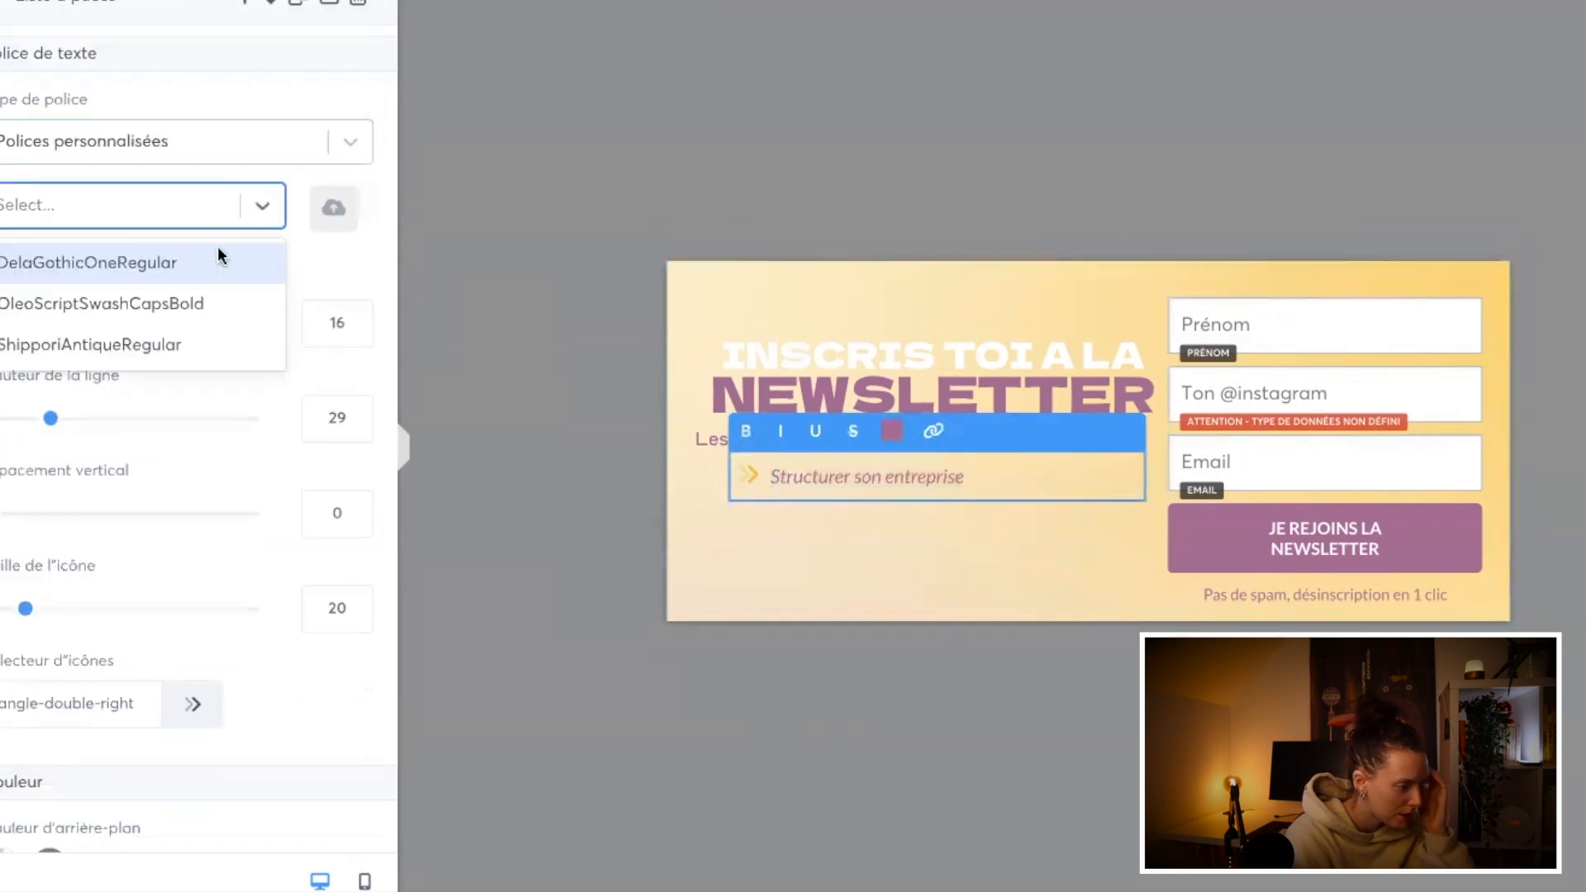
{"action": "left_click", "coordinate": [181, 346]}
{"action": "left_click", "coordinate": [829, 541]}
{"action": "left_click", "coordinate": [828, 481]}
{"action": "left_click", "coordinate": [824, 579]}
{"action": "triple_click", "coordinate": [791, 475]}
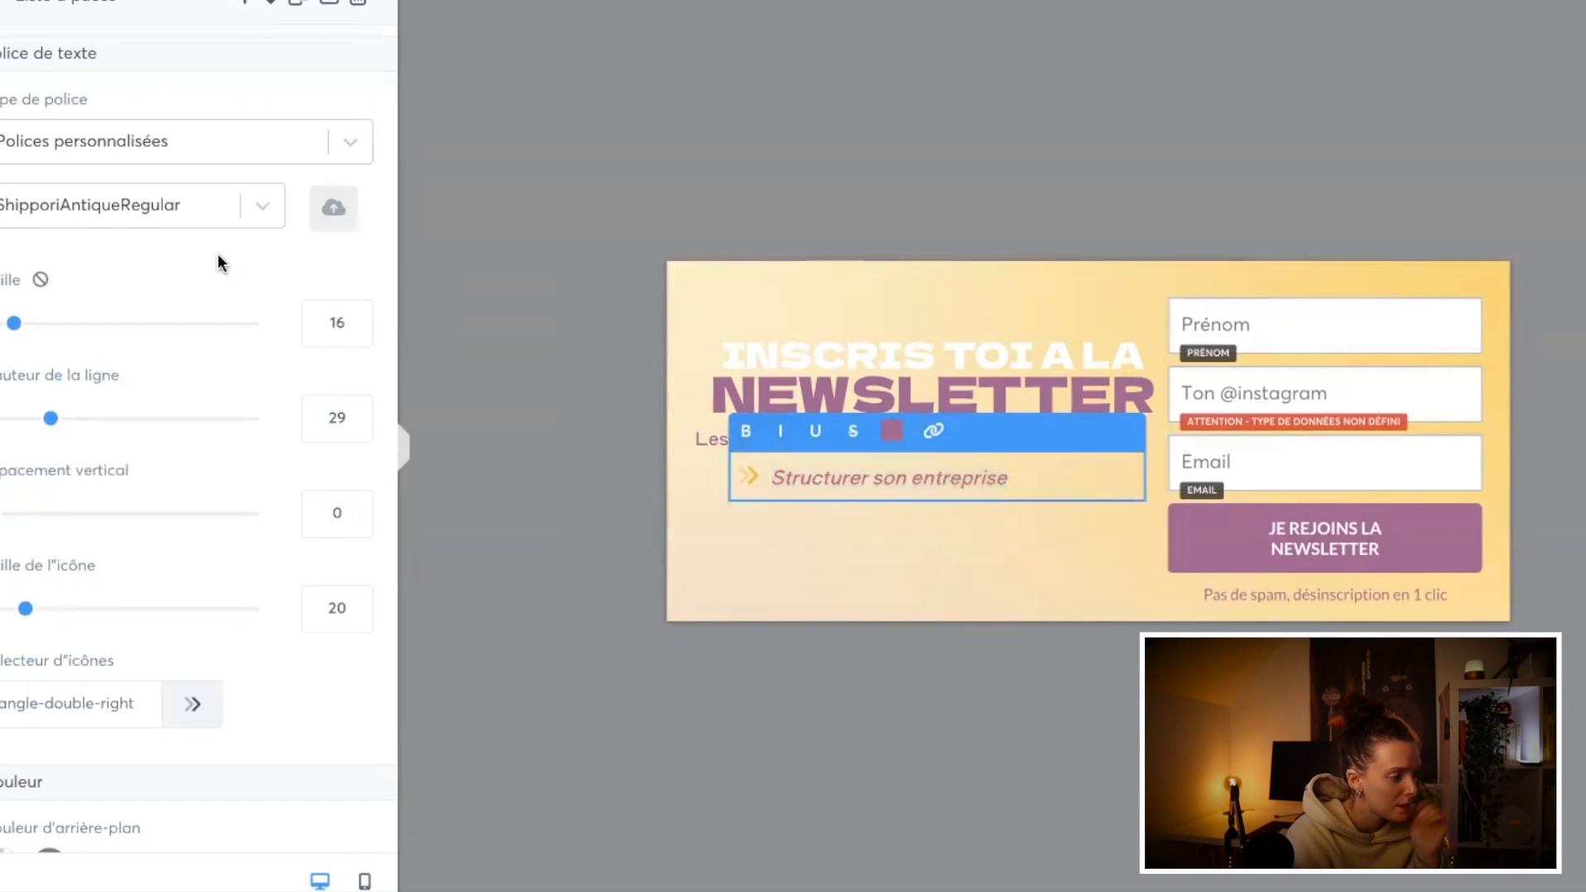
Step: Compare the bullet with the "Les différents sujets" line and set its text size to 15 and line height to 24
{"action": "left_click", "coordinate": [875, 521]}
{"action": "triple_click", "coordinate": [916, 436]}
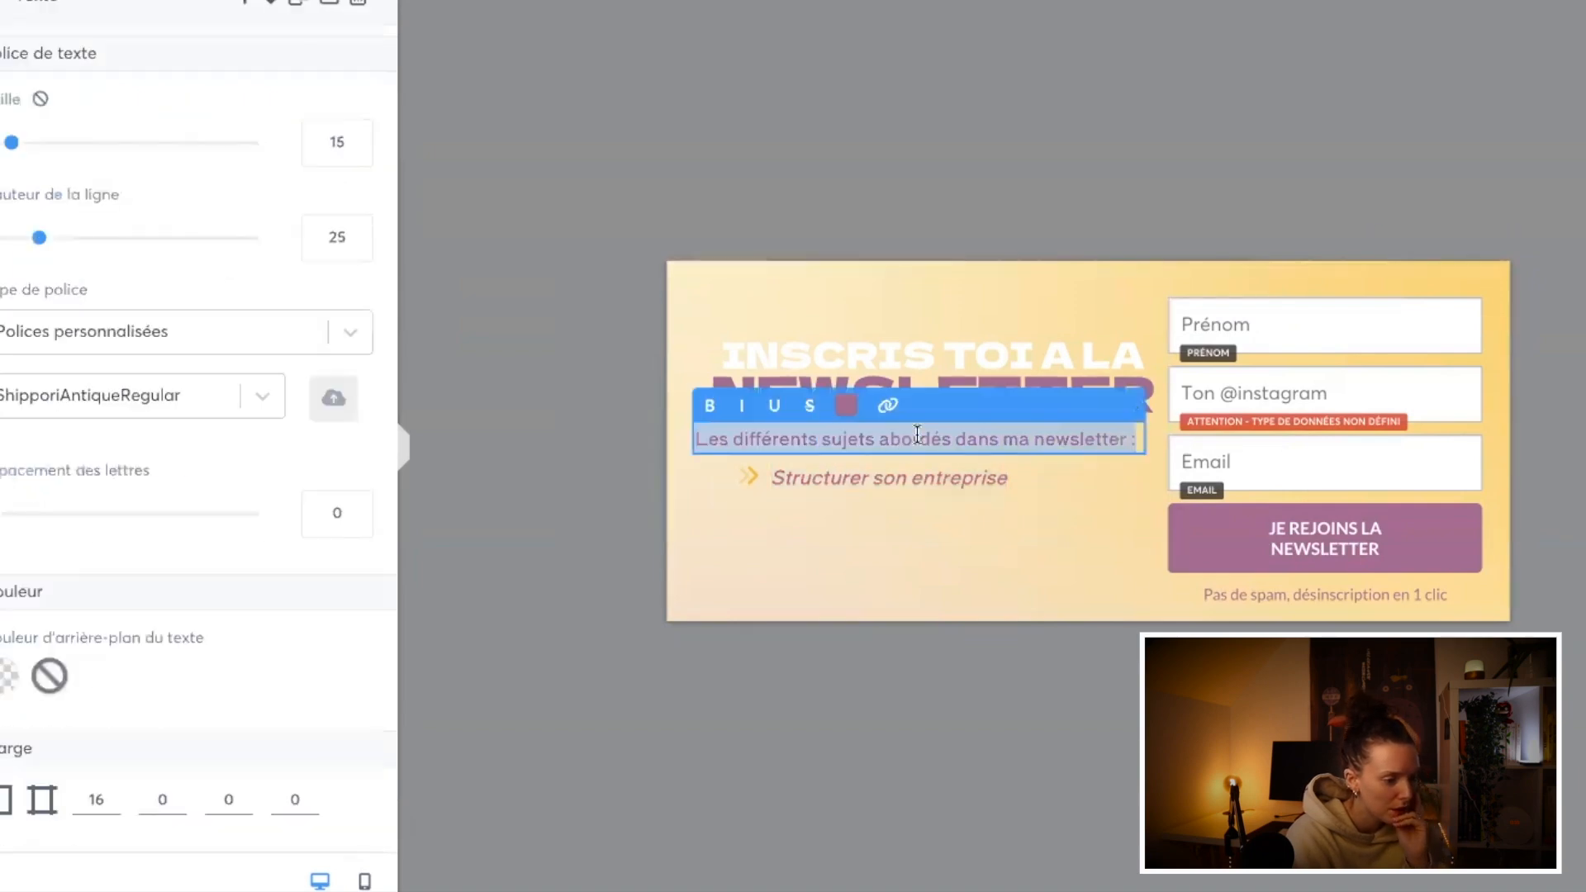
{"action": "left_click", "coordinate": [869, 479]}
{"action": "left_click", "coordinate": [852, 478]}
{"action": "left_click", "coordinate": [743, 529]}
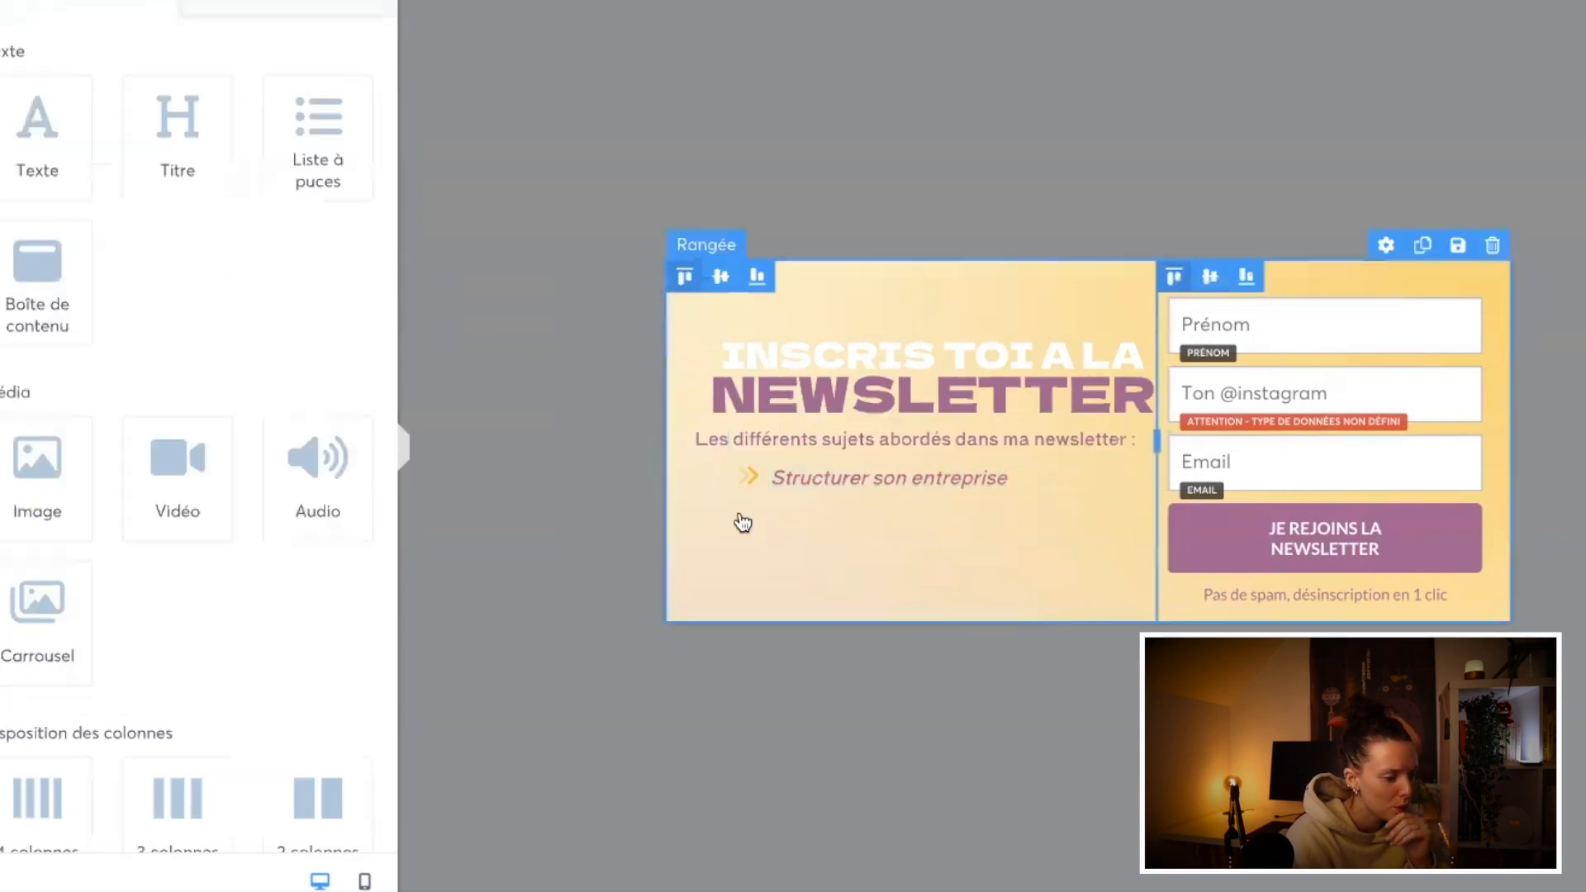
{"action": "left_click", "coordinate": [812, 489]}
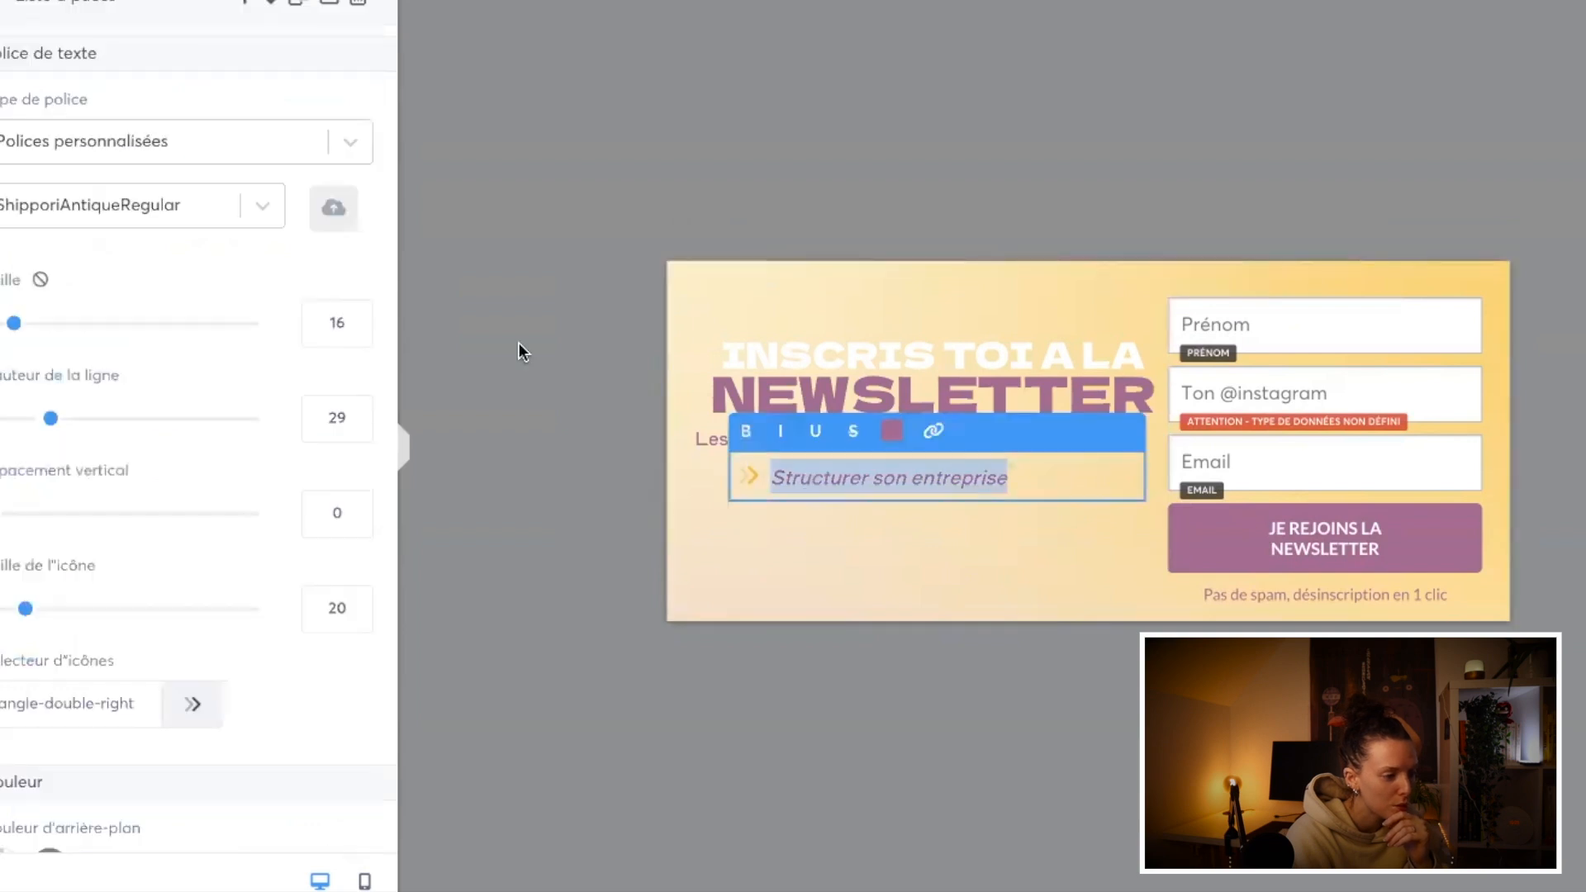
{"action": "left_click", "coordinate": [357, 330]}
{"action": "left_click", "coordinate": [356, 427]}
{"action": "left_click", "coordinate": [356, 427]}
{"action": "left_click", "coordinate": [356, 427]}
{"action": "left_click", "coordinate": [356, 427]}
{"action": "left_click", "coordinate": [356, 427]}
Step: Change the bullet's double-arrow icon colour to the saved mauve
{"action": "scroll", "coordinate": [219, 672], "scroll_direction": "down", "scroll_amount": 1}
{"action": "left_click", "coordinate": [185, 691]}
{"action": "left_click", "coordinate": [183, 690]}
{"action": "scroll", "coordinate": [275, 704], "scroll_direction": "down", "scroll_amount": 3}
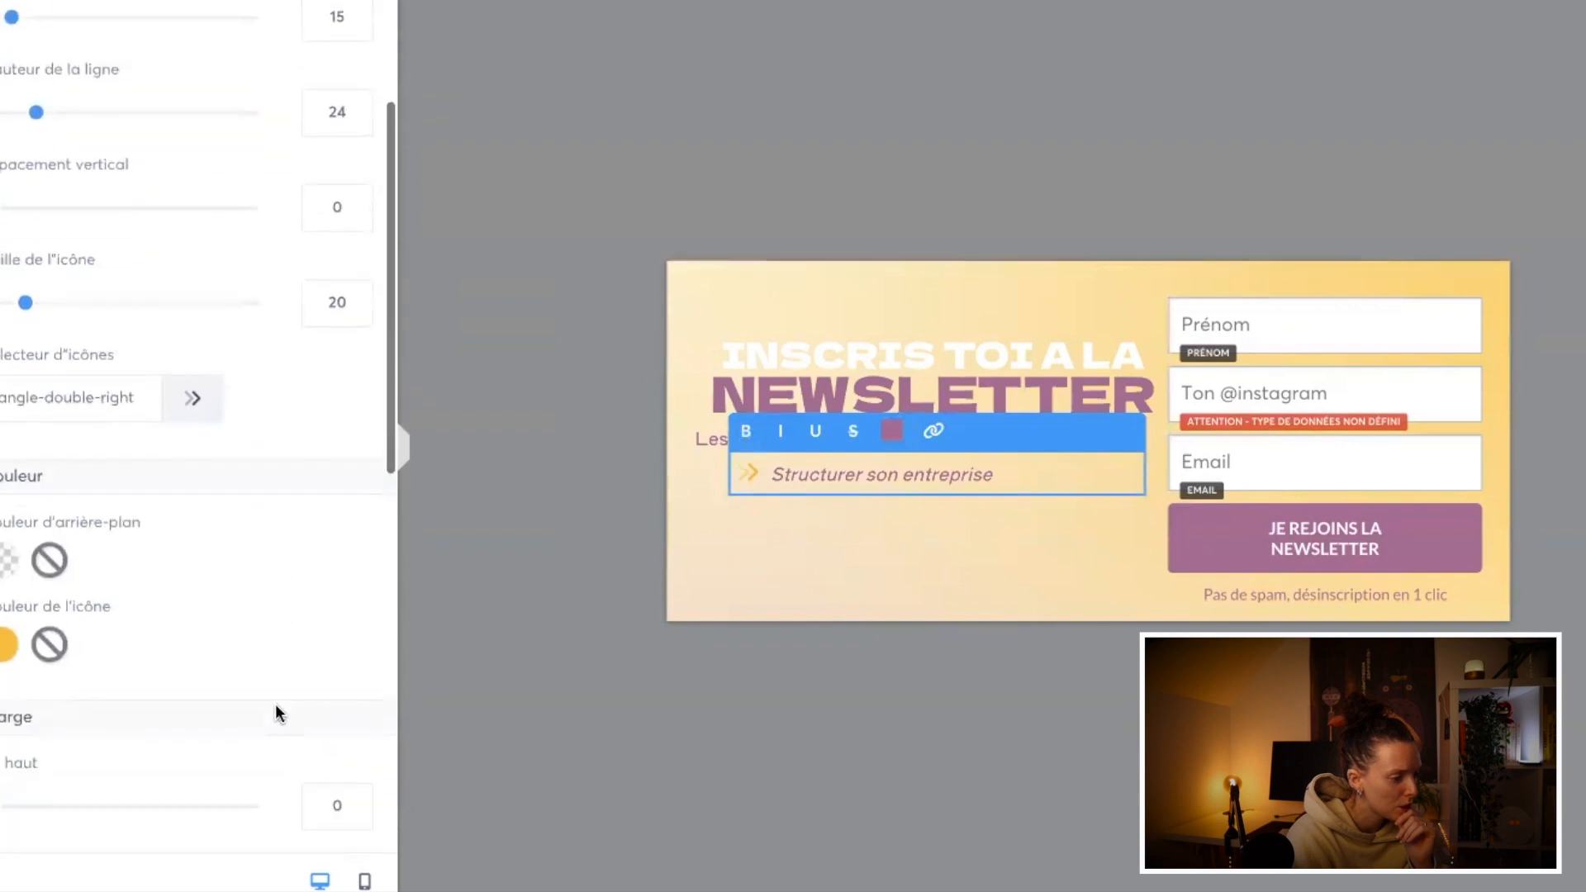
{"action": "left_click", "coordinate": [10, 645]}
{"action": "left_click", "coordinate": [235, 830]}
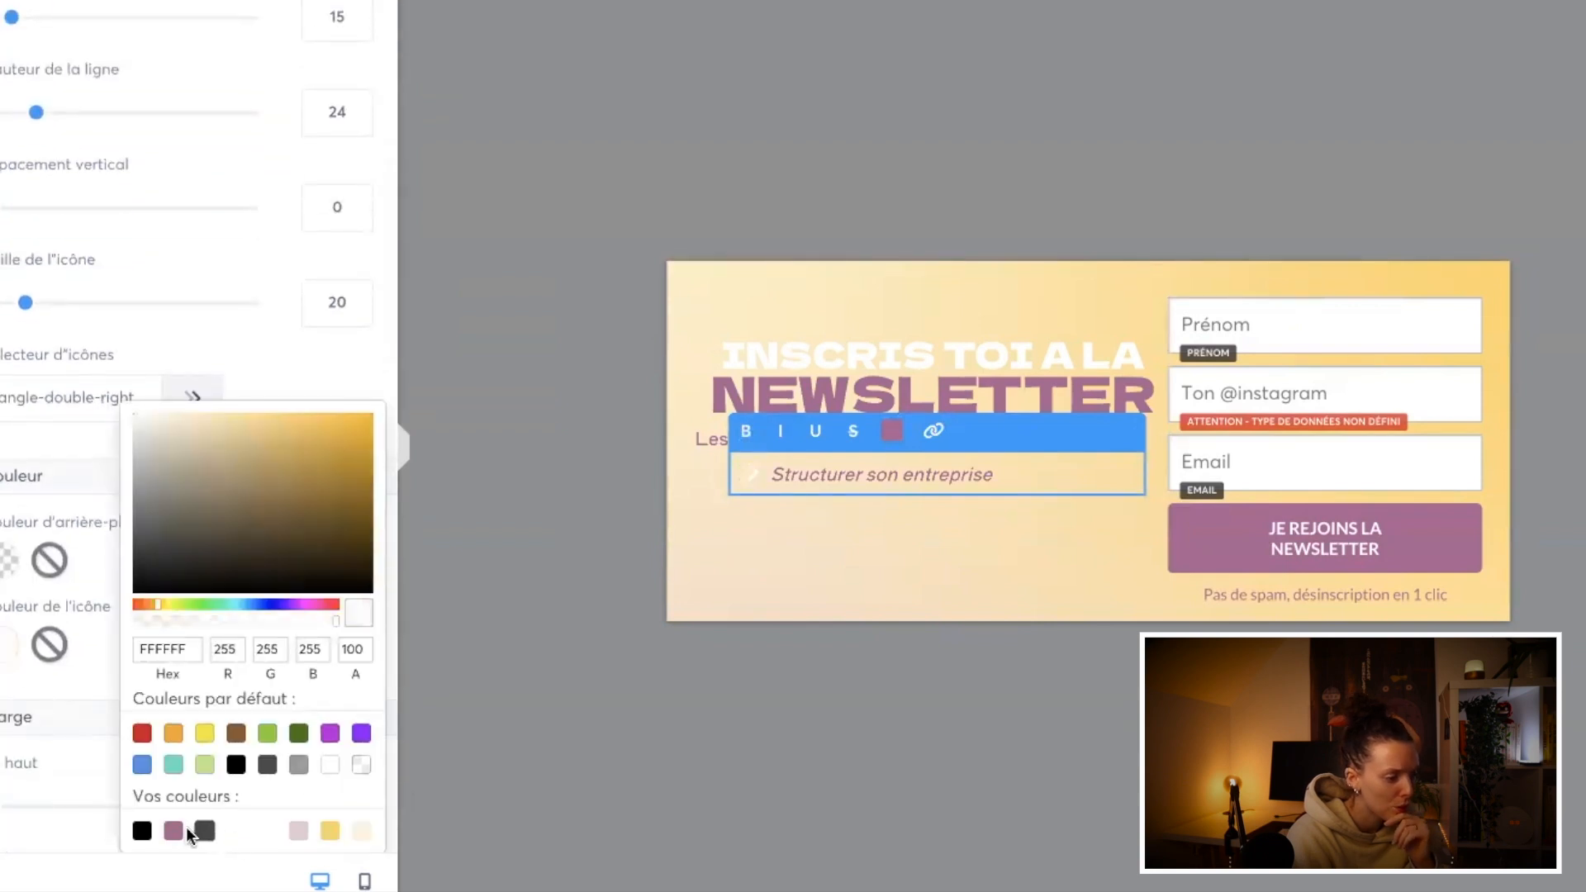
{"action": "left_click", "coordinate": [173, 831]}
{"action": "left_click", "coordinate": [205, 831]}
{"action": "left_click", "coordinate": [173, 831]}
{"action": "left_click", "coordinate": [772, 627]}
{"action": "left_click", "coordinate": [771, 627]}
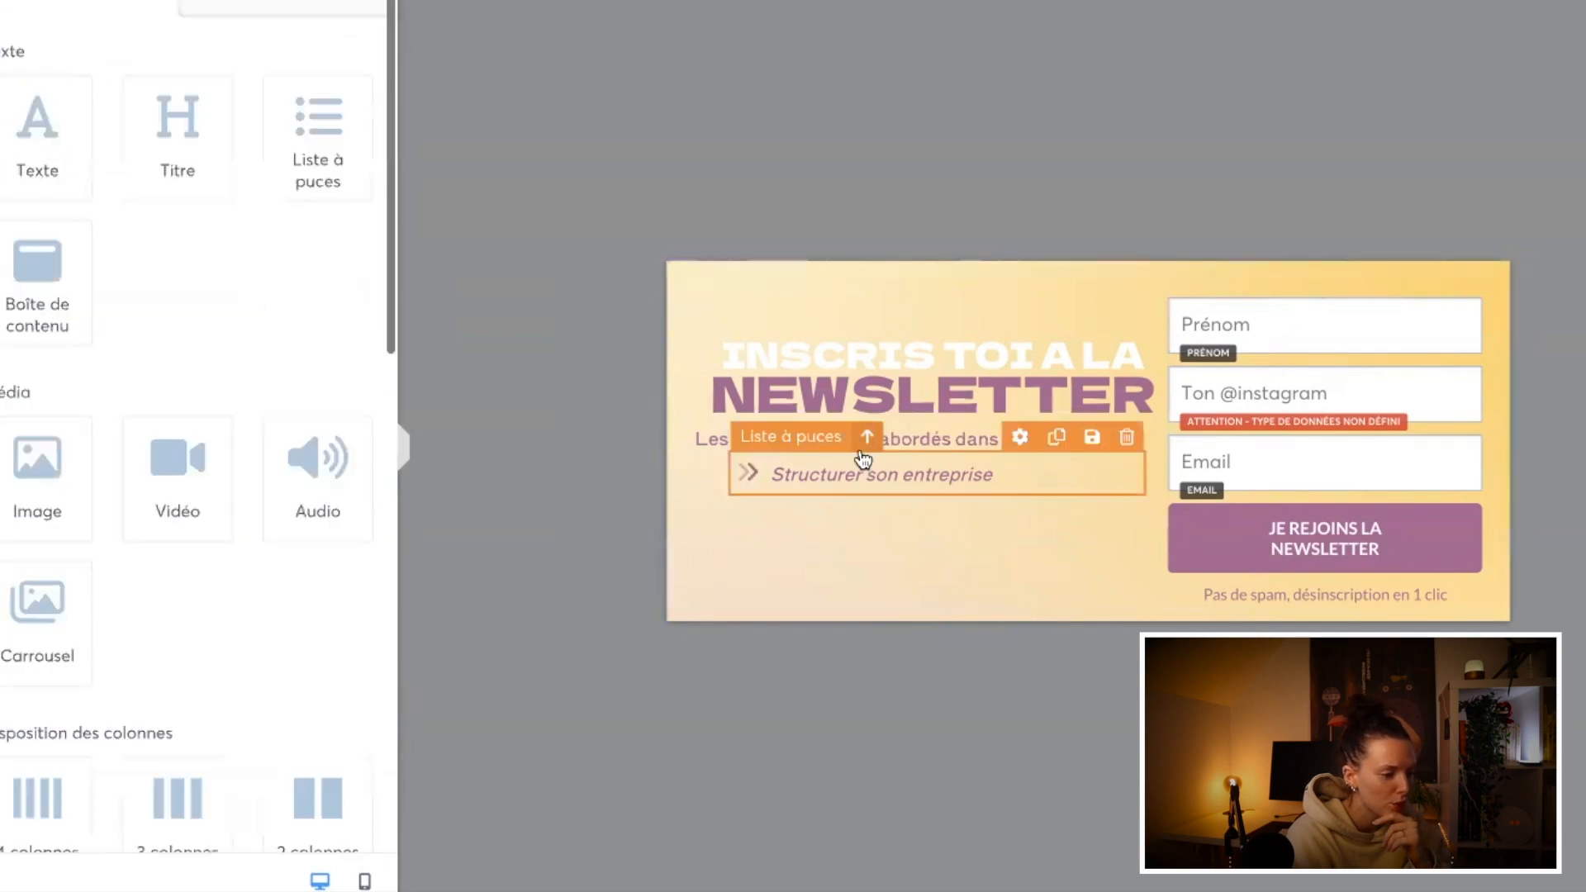
Step: Reduce the bullet list's left margin to 0 to align it with the line above
{"action": "left_click", "coordinate": [810, 472]}
{"action": "scroll", "coordinate": [368, 528], "scroll_direction": "down", "scroll_amount": 10}
{"action": "left_click_drag", "start_coordinate": [31, 284], "coordinate": [1, 283]}
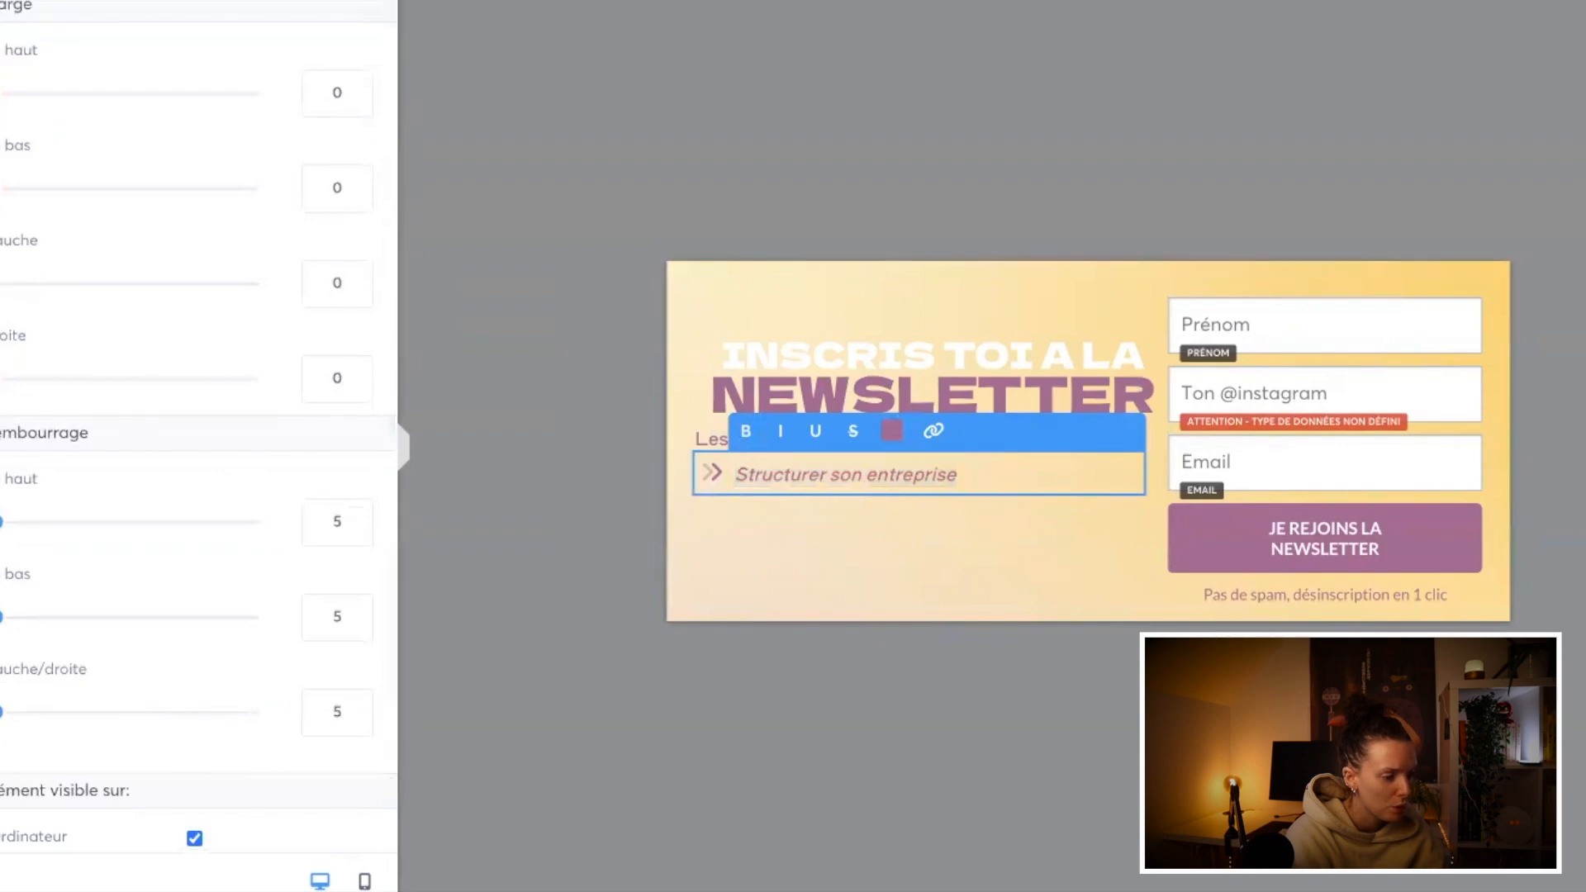
{"action": "left_click", "coordinate": [822, 558]}
Step: Replace the bullet text with four list items: Sujet 1, Sujet 2, Sujet 3 and Sujet 4
{"action": "left_click", "coordinate": [821, 483]}
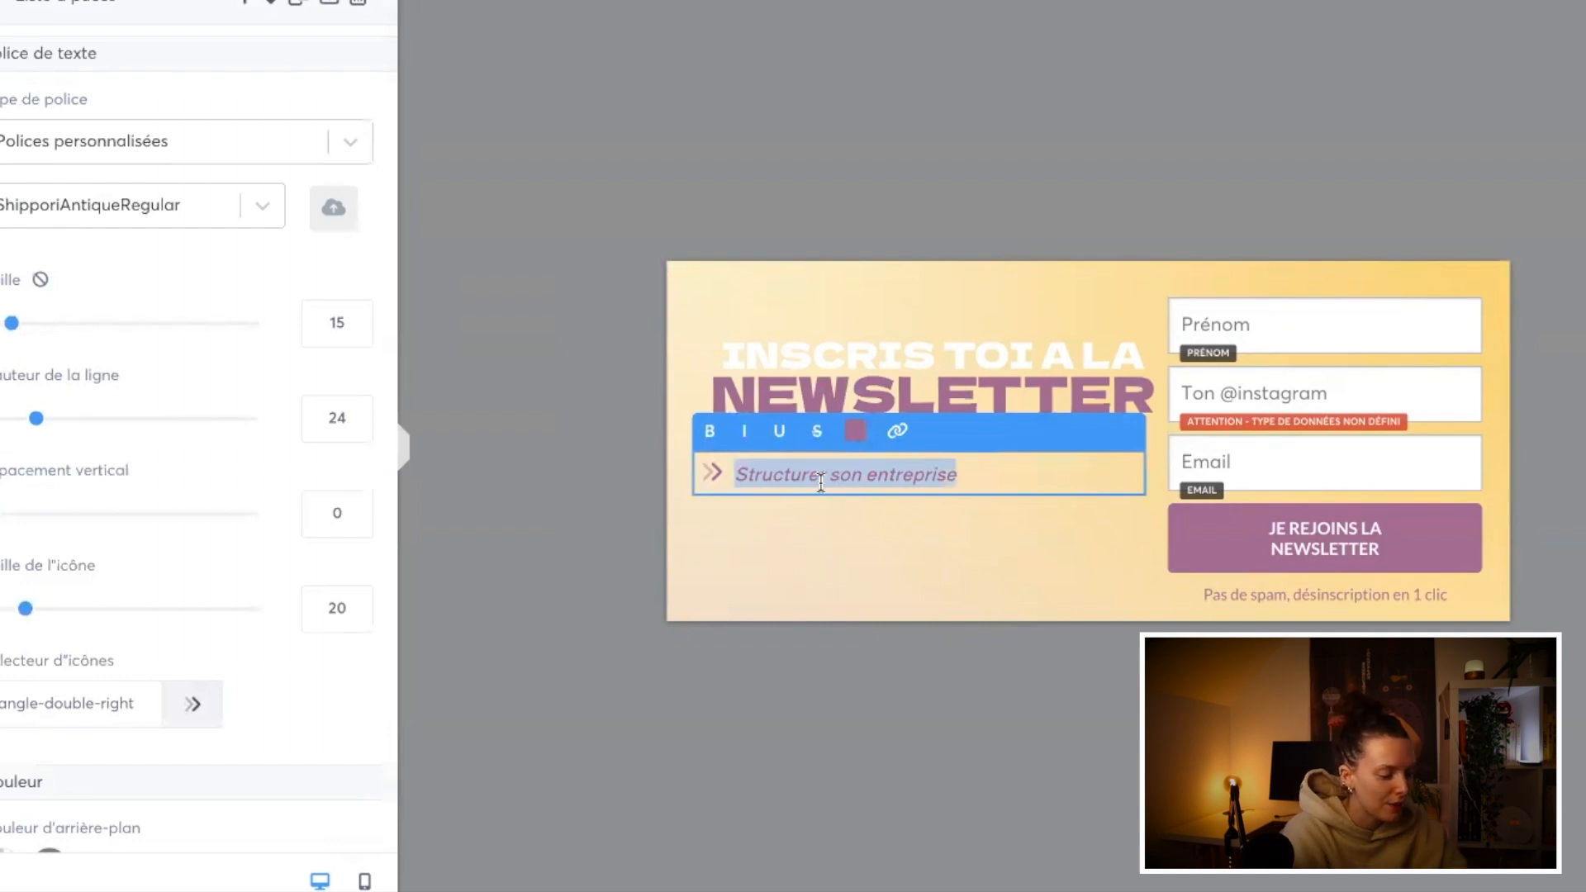
{"action": "type", "text": "suj"}
{"action": "key", "text": "BackSpace"}
{"action": "key", "text": "BackSpace"}
{"action": "key", "text": "BackSpace"}
{"action": "type", "text": "u"}
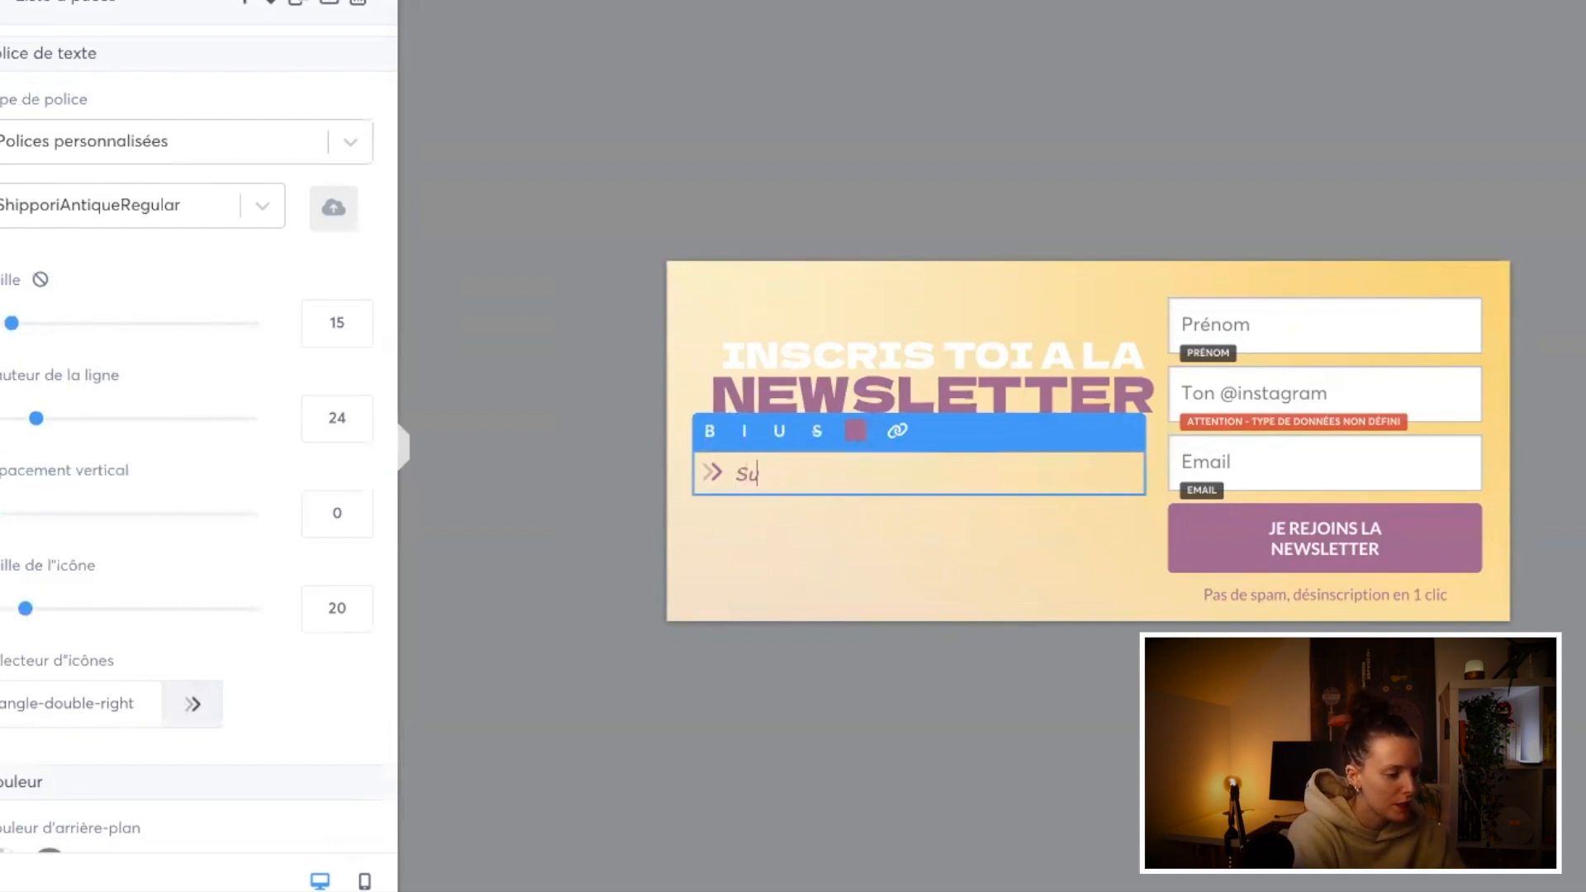
{"action": "type", "text": "jet 1"}
{"action": "key", "text": "Return"}
{"action": "type", "text": "Sujet 2"}
{"action": "key", "text": "Return"}
{"action": "type", "text": "Sujet"}
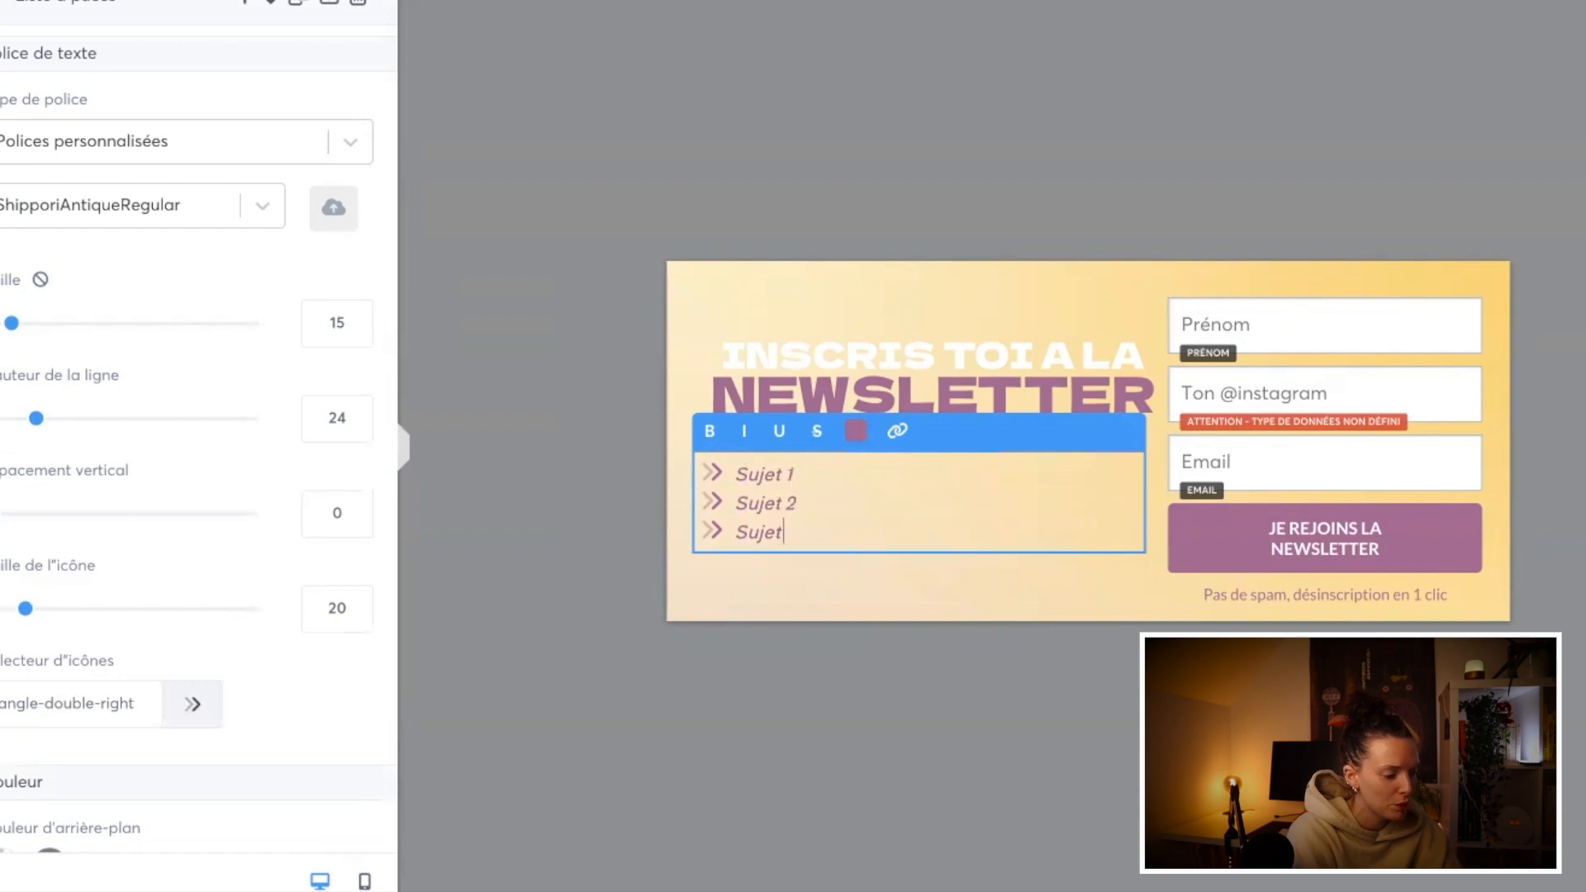
{"action": "type", "text": "3"}
{"action": "key", "text": "Return"}
{"action": "type", "text": "Sujet 4"}
{"action": "left_click", "coordinate": [806, 673]}
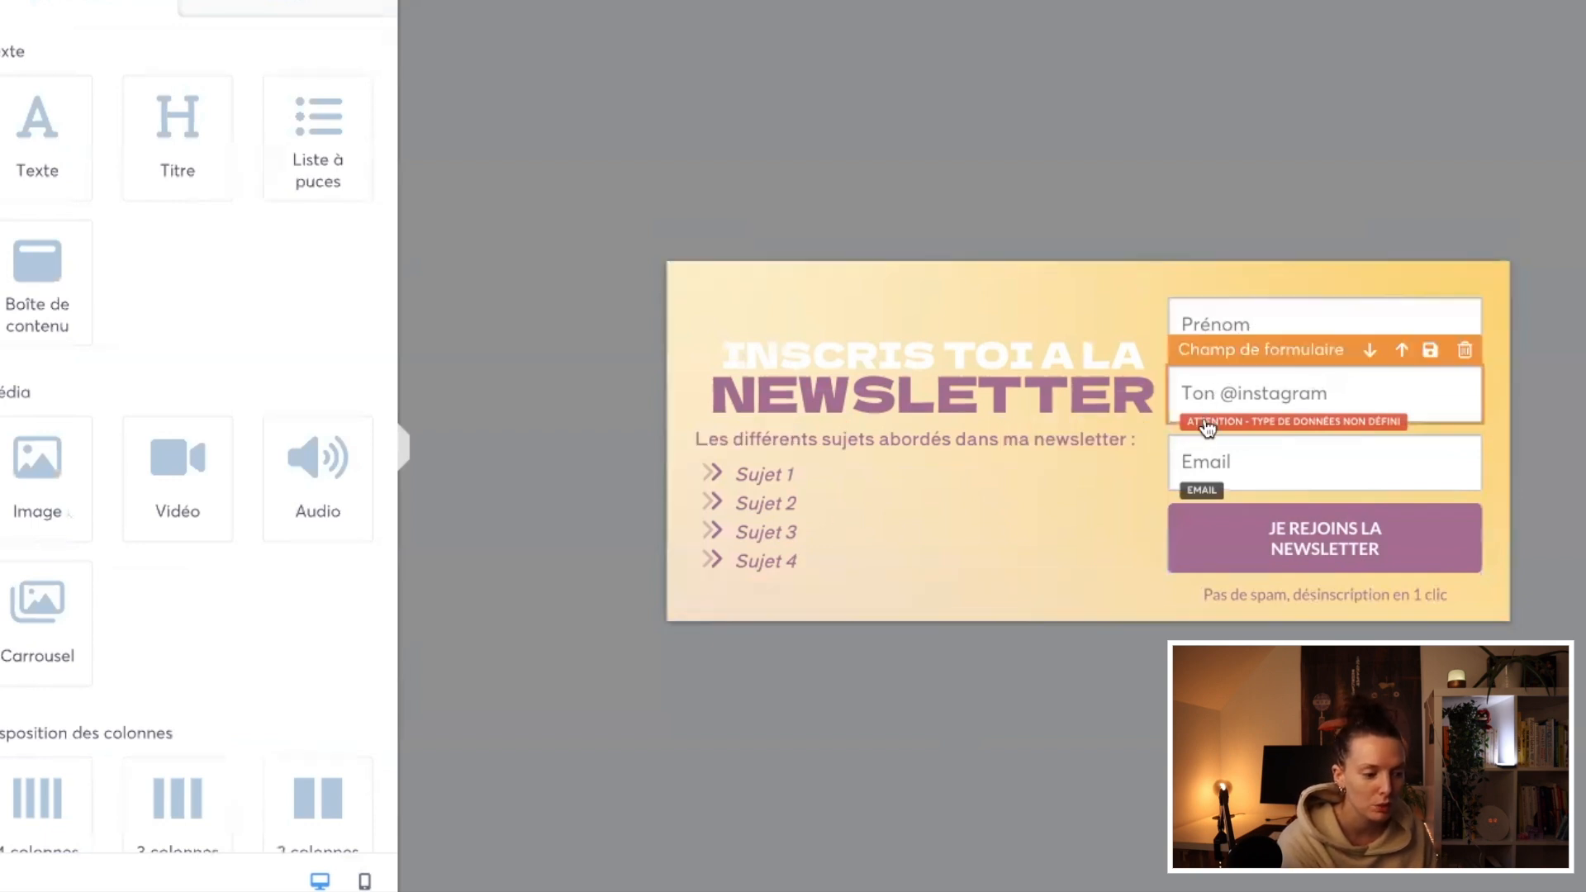
{"action": "left_click", "coordinate": [1221, 394]}
{"action": "left_click", "coordinate": [1249, 400]}
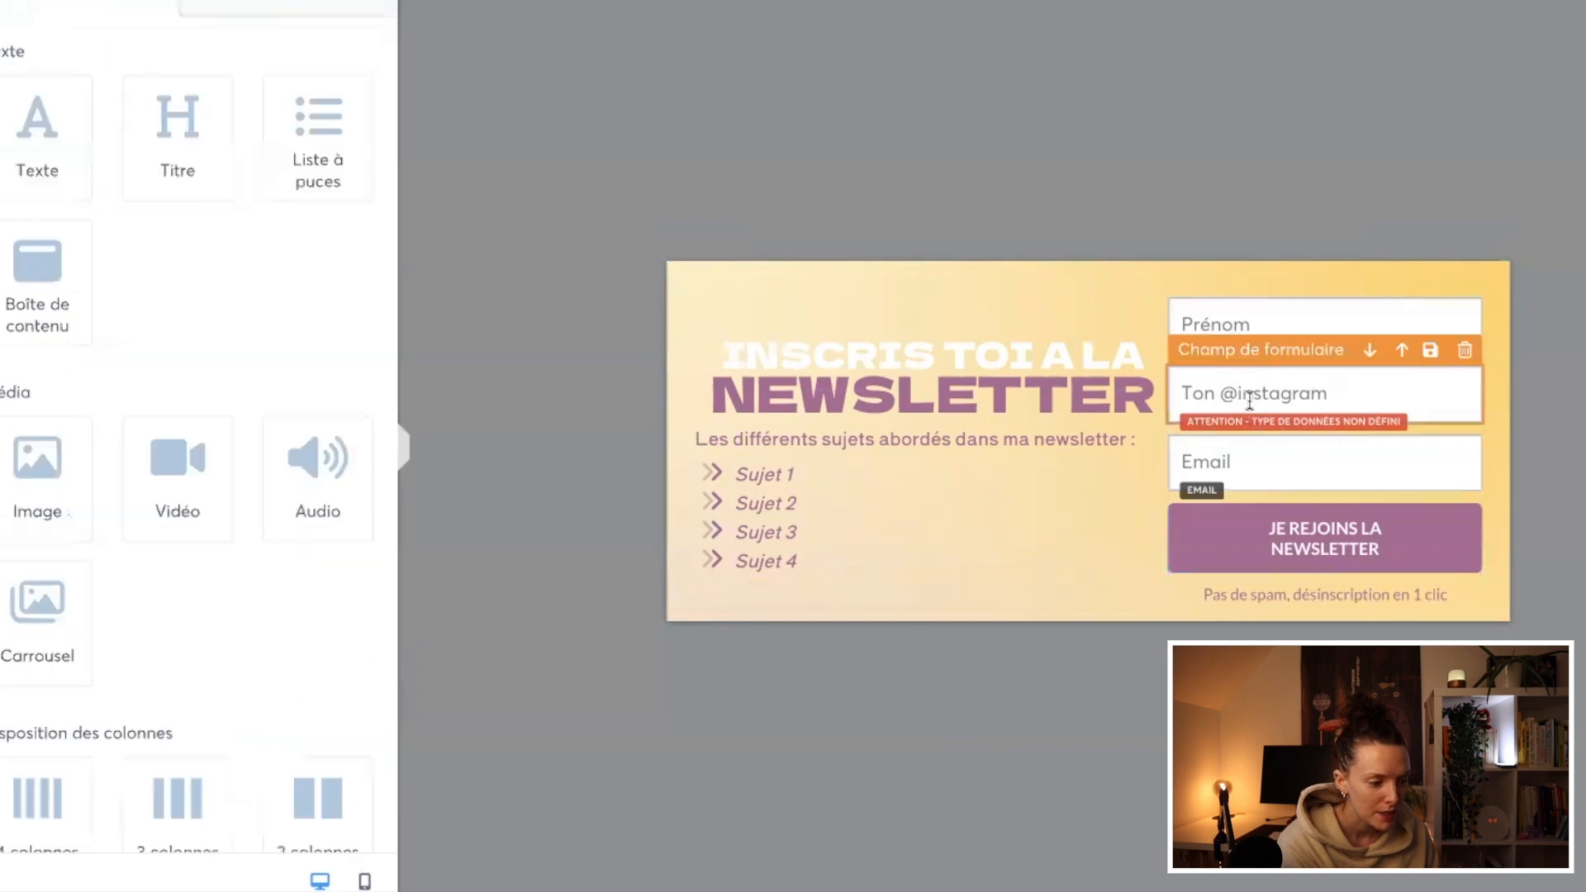
{"action": "left_click", "coordinate": [1224, 357]}
{"action": "left_click", "coordinate": [129, 111]}
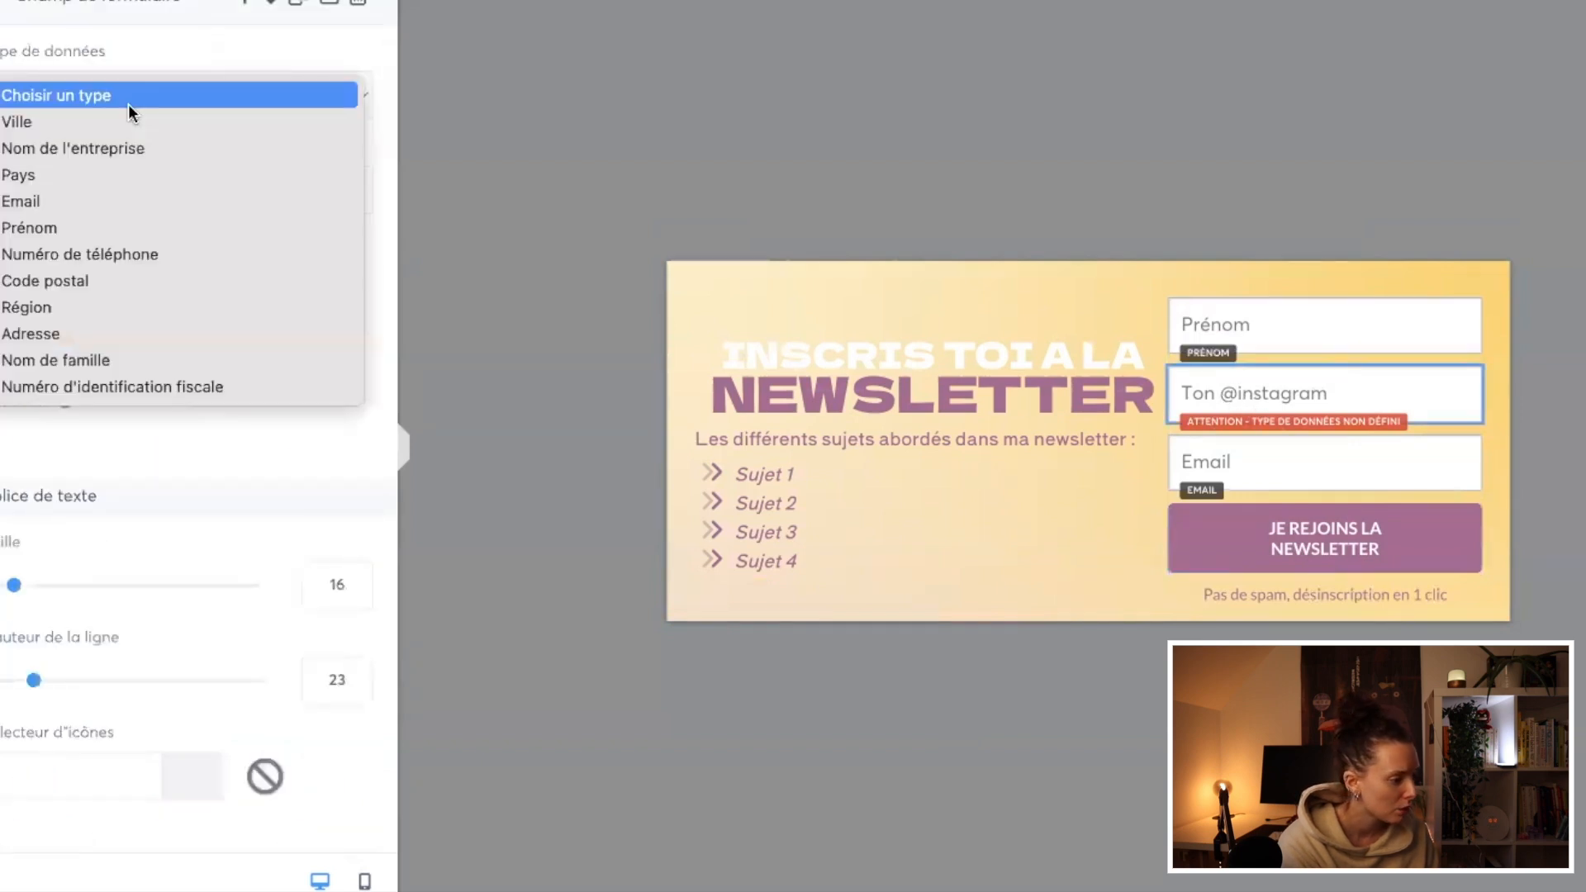
{"action": "left_click", "coordinate": [127, 104]}
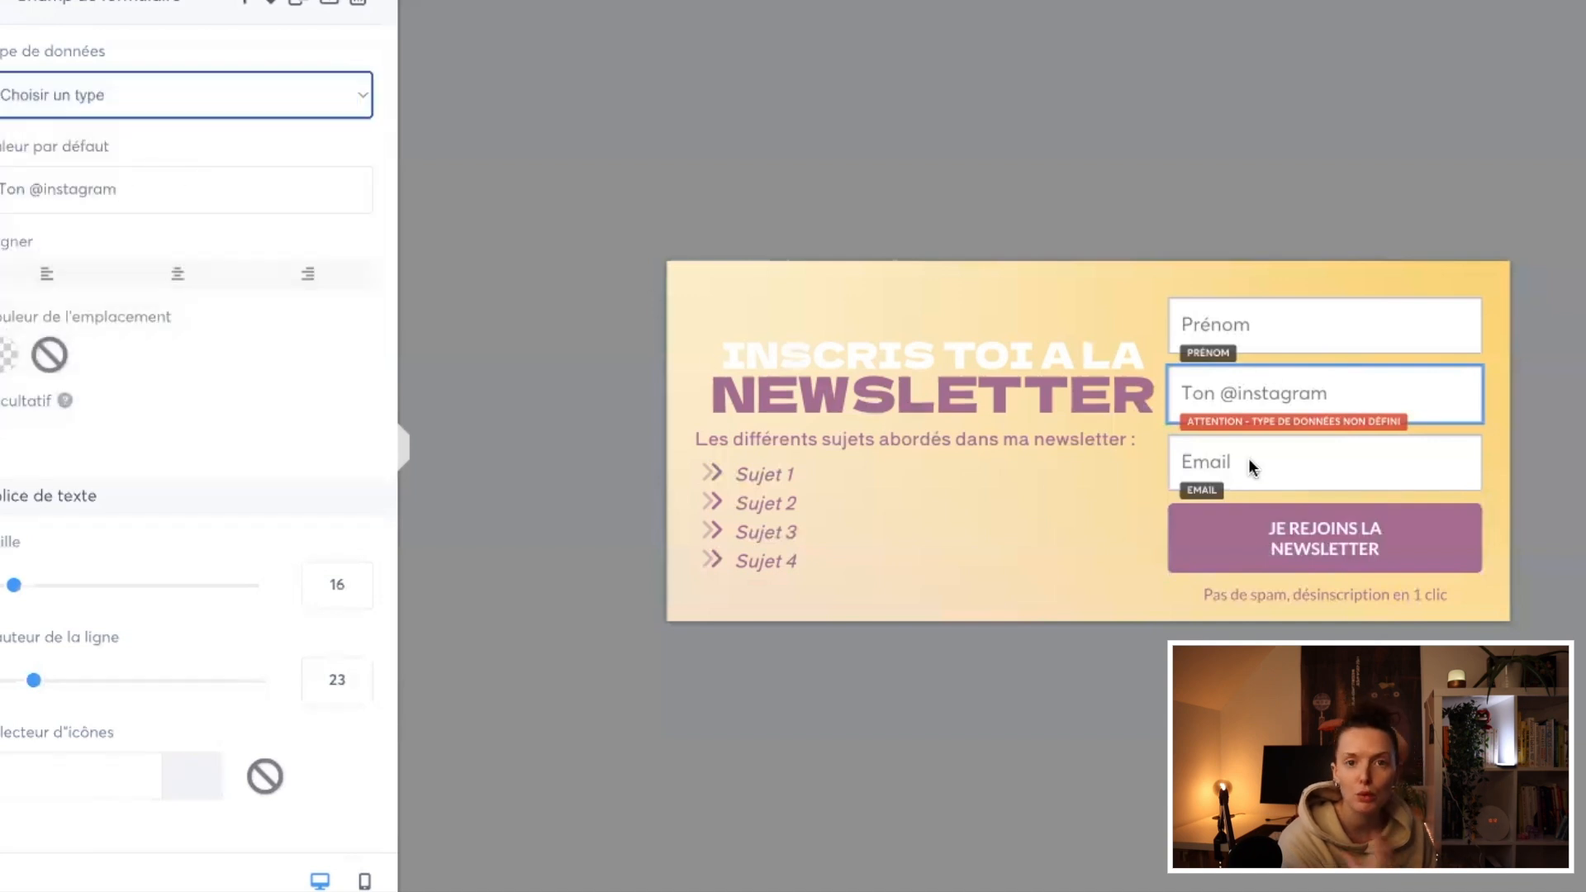
{"action": "left_click", "coordinate": [1232, 398]}
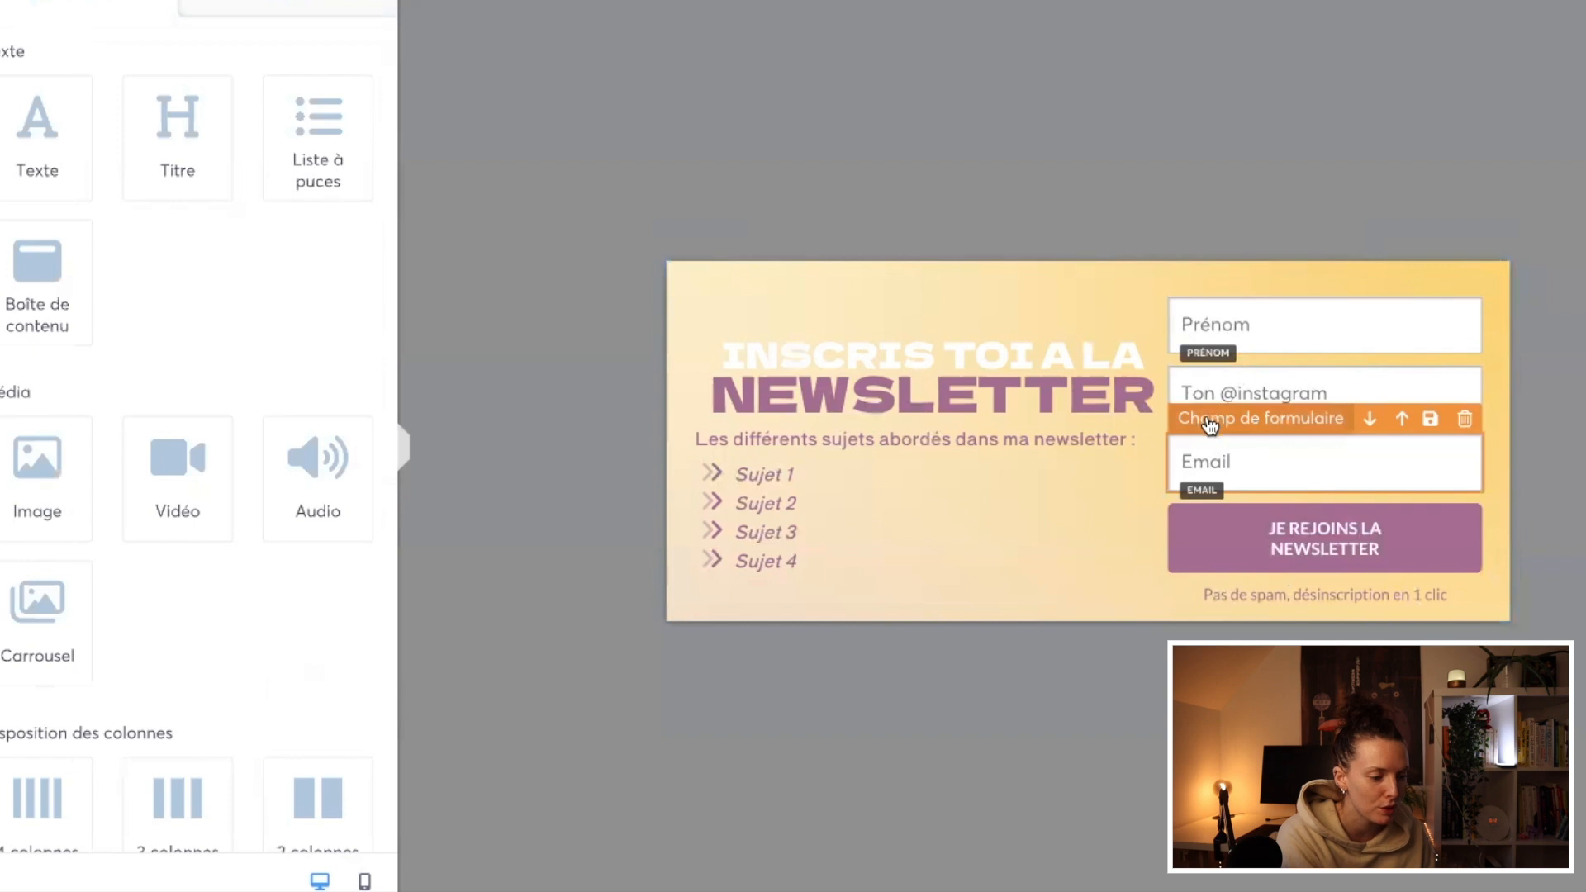
Step: Clear the custom redirection URL of the "Je rejoins la newsletter" button
{"action": "left_click", "coordinate": [1222, 537]}
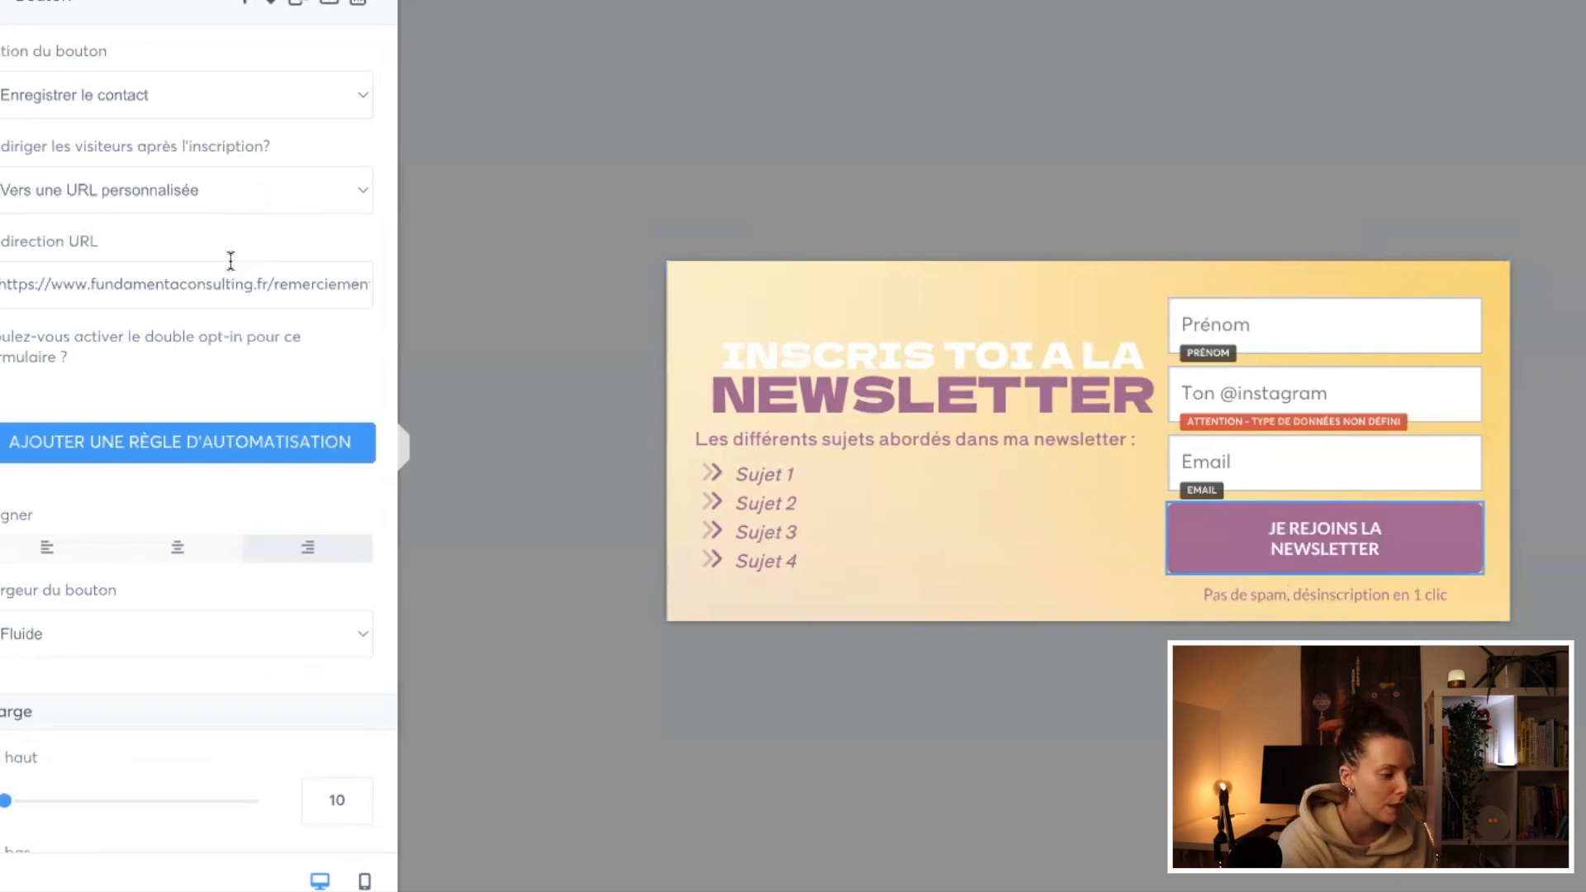
{"action": "double_click", "coordinate": [182, 285]}
{"action": "key", "text": "BackSpace"}
{"action": "triple_click", "coordinate": [194, 283]}
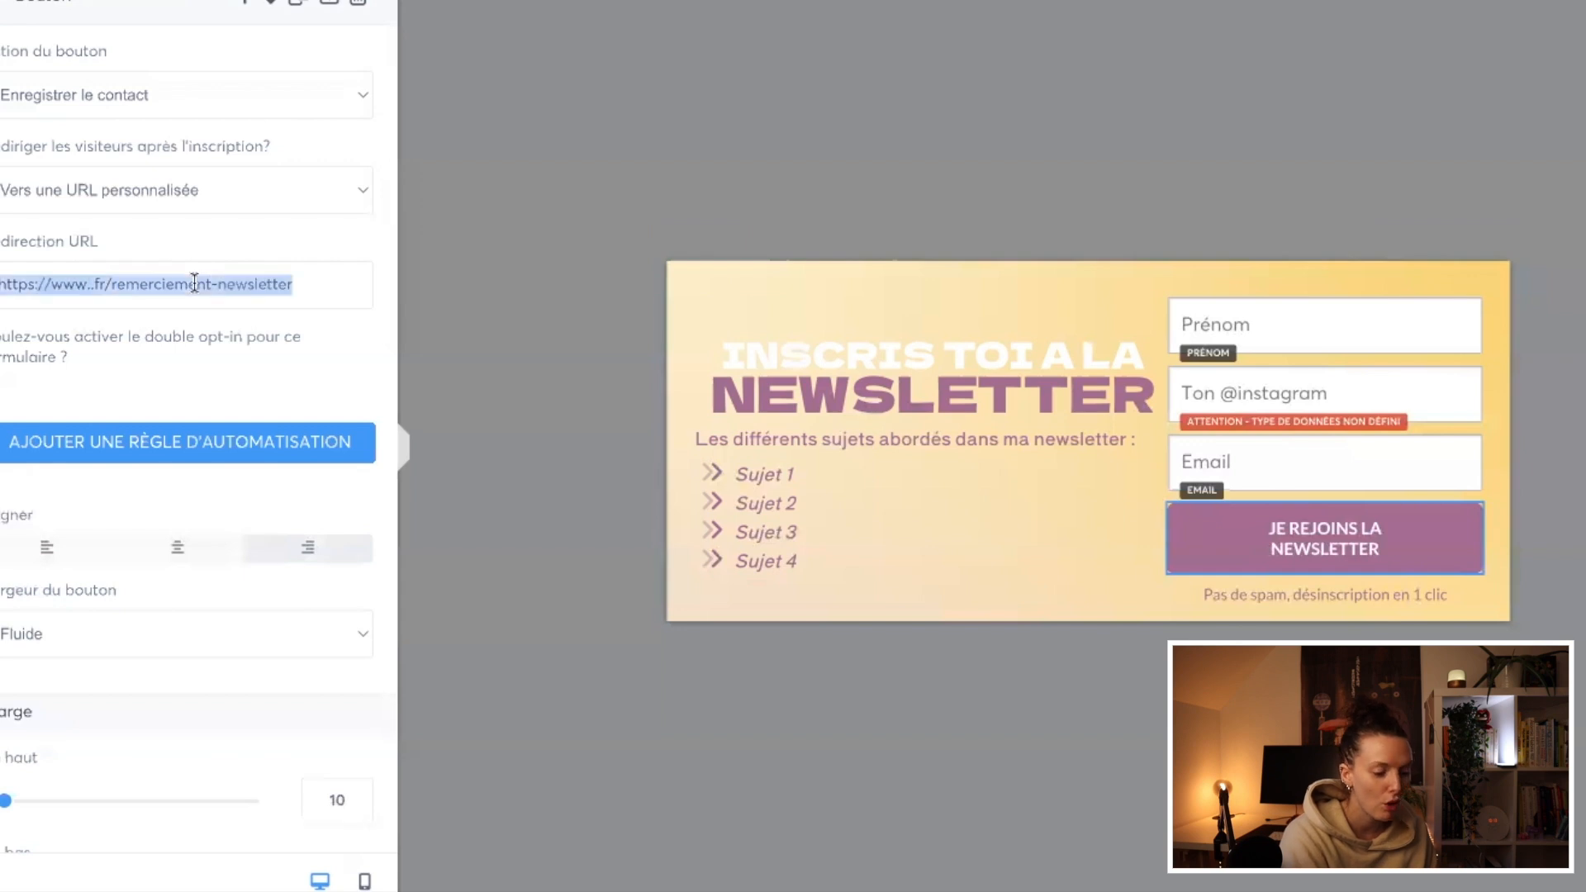
{"action": "key", "text": "BackSpace"}
{"action": "left_click", "coordinate": [413, 303]}
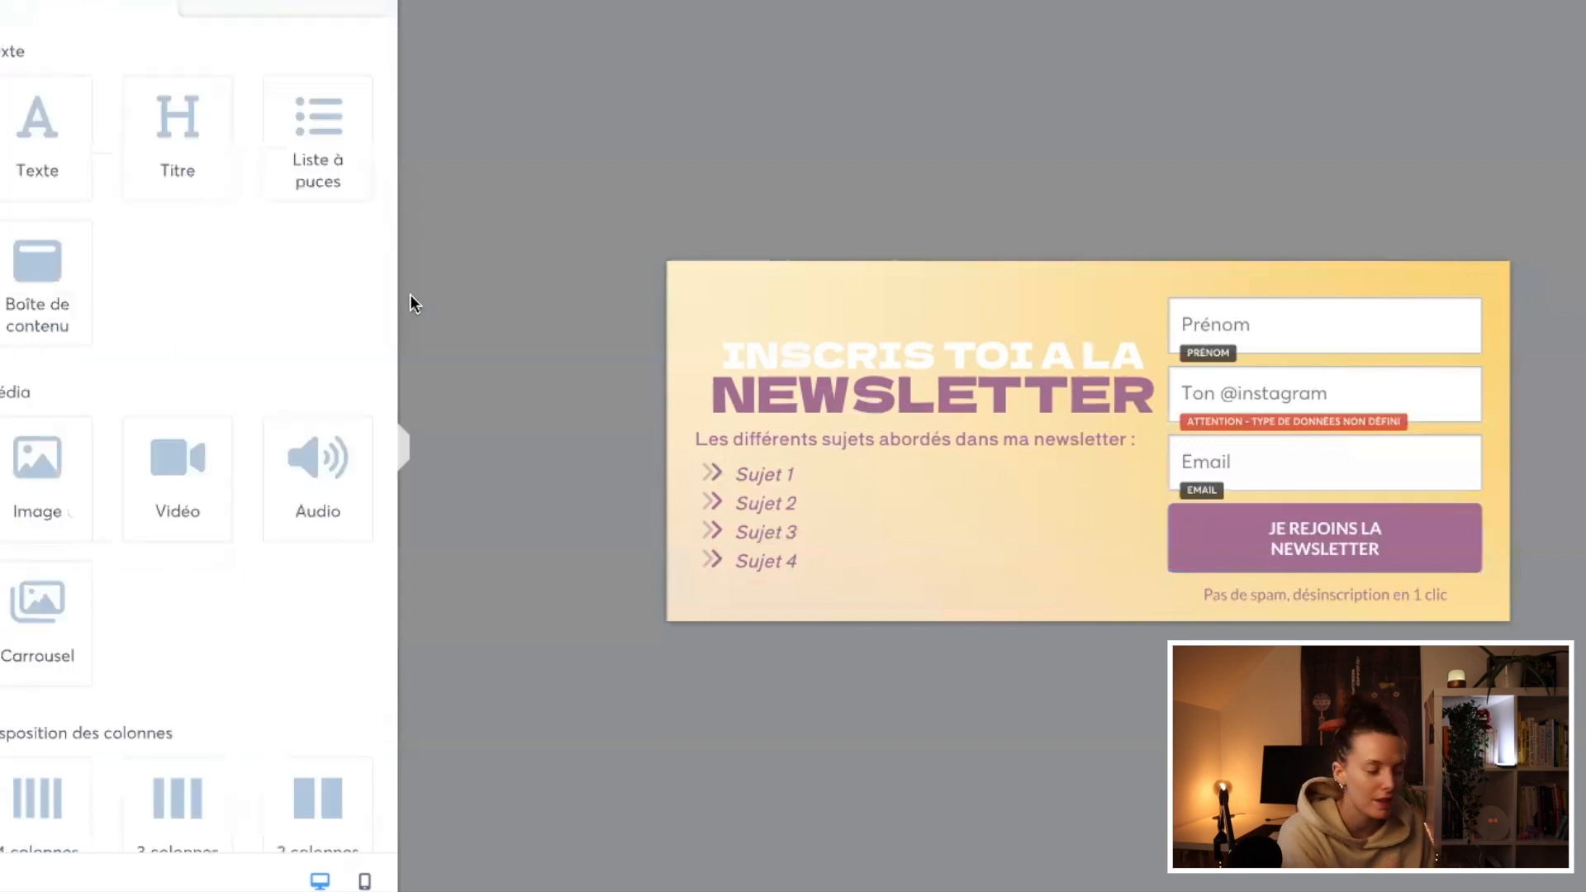
{"action": "left_click", "coordinate": [1232, 558]}
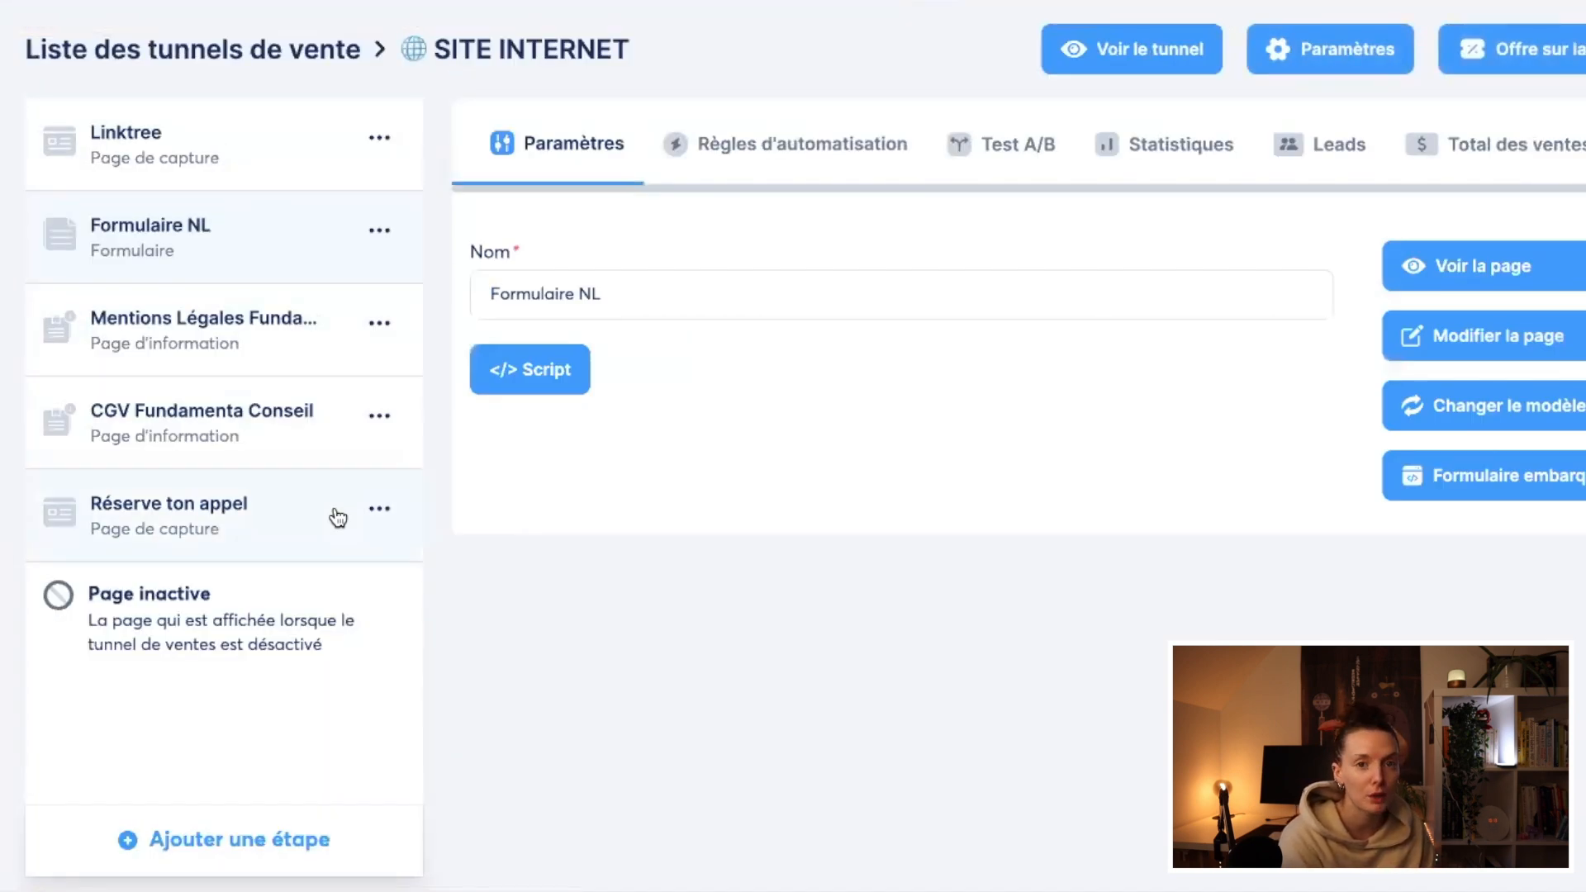
Step: Add a new step named "Page de capture NL" of type "Page de capture" to the SITE INTERNET funnel
{"action": "left_click", "coordinate": [223, 841]}
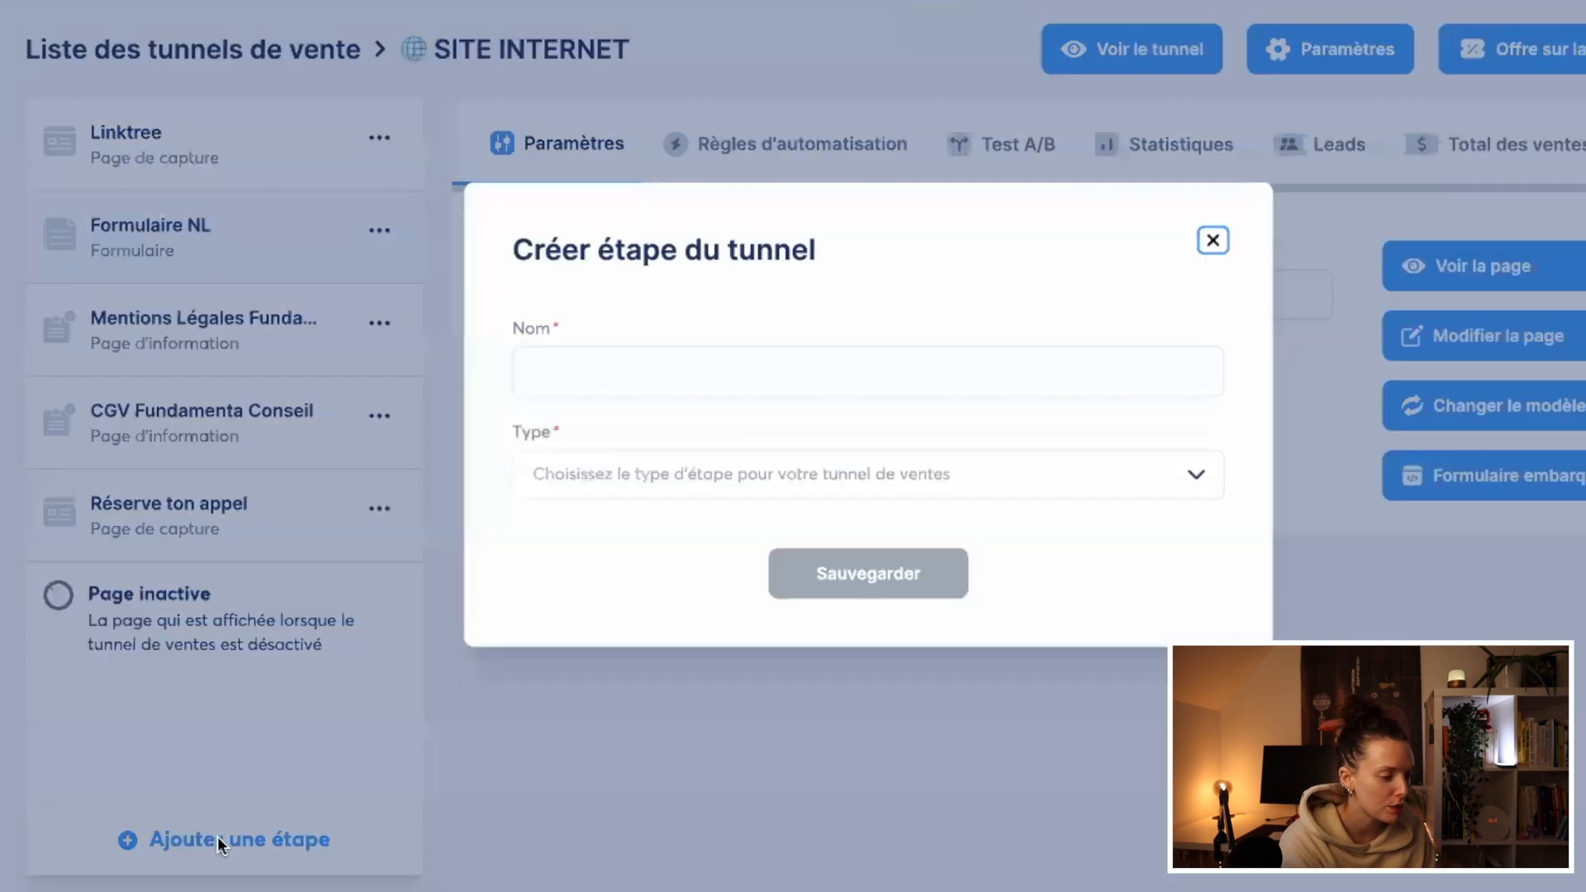
{"action": "left_click", "coordinate": [545, 381]}
{"action": "type", "text": "Page de capture NL"}
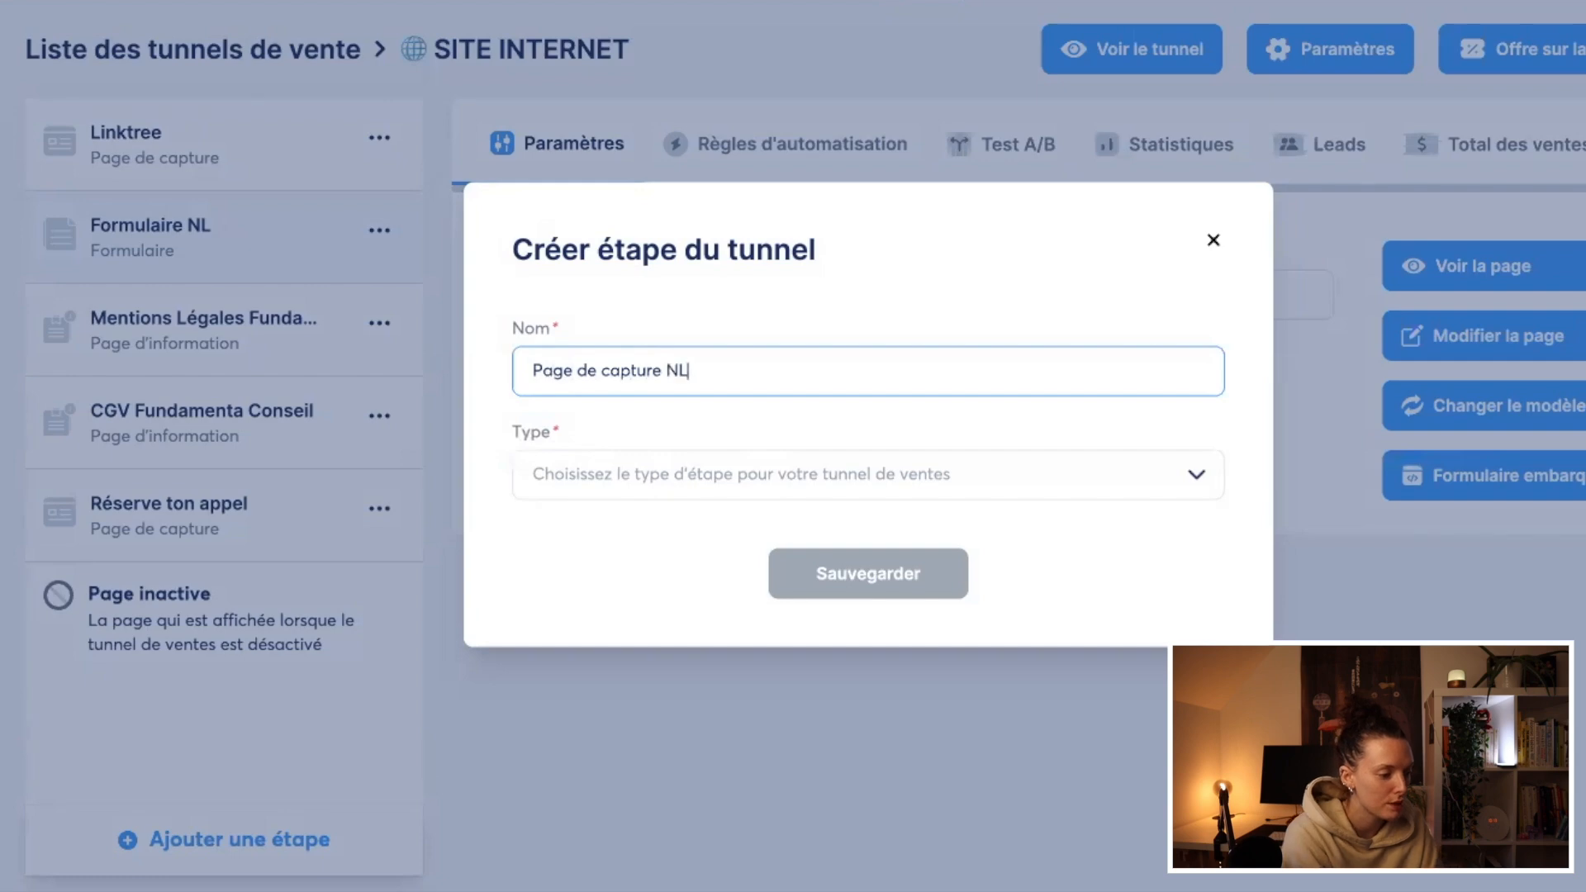
{"action": "left_click", "coordinate": [691, 473]}
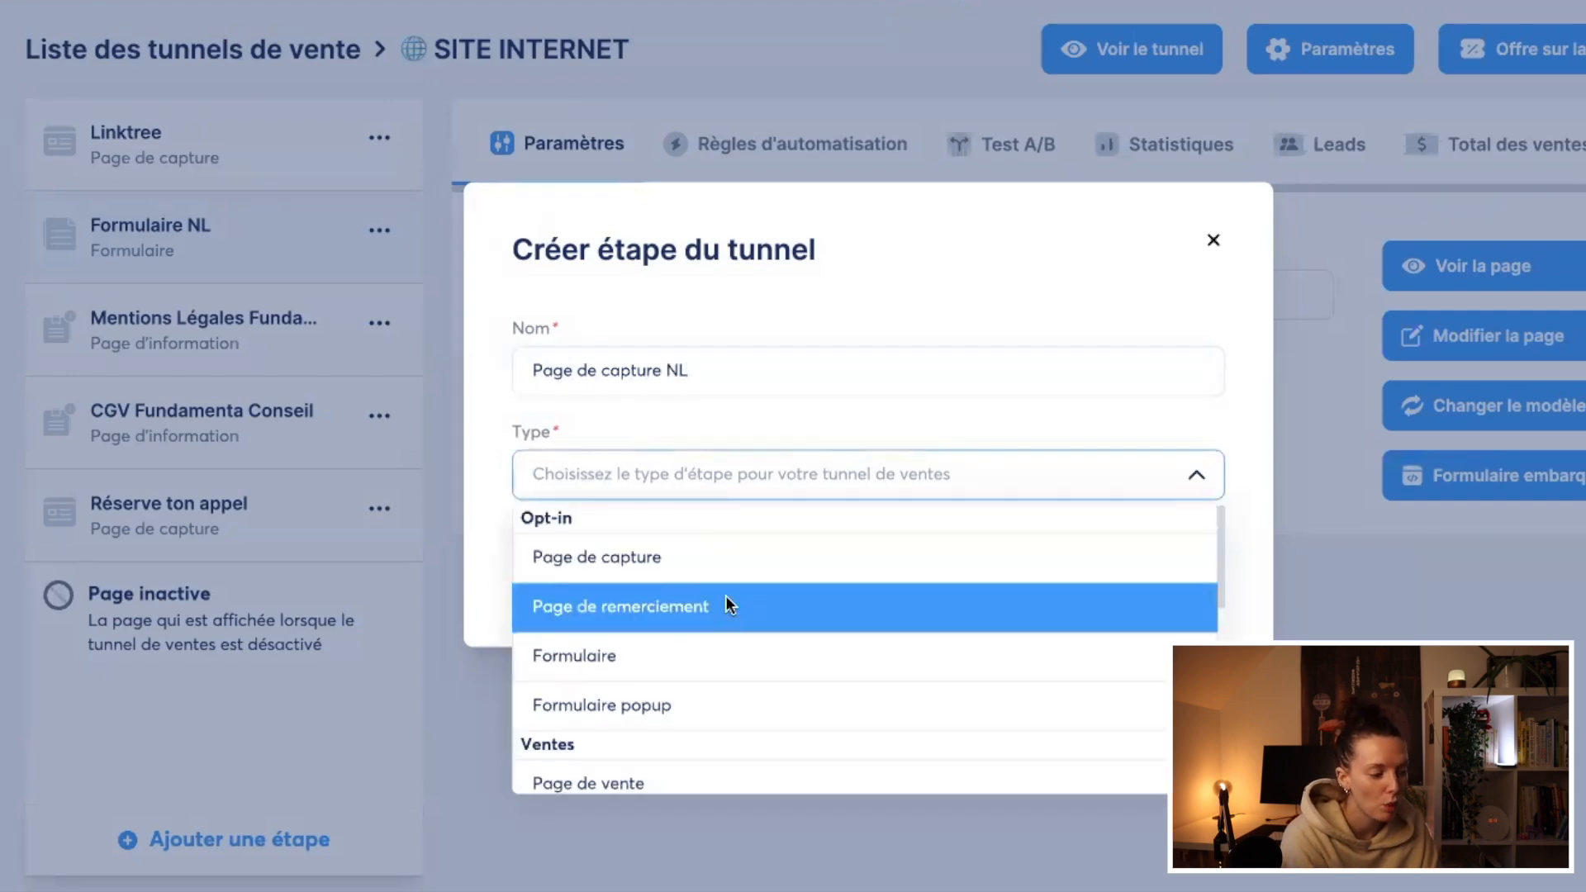
{"action": "scroll", "coordinate": [735, 607], "scroll_direction": "down", "scroll_amount": 5}
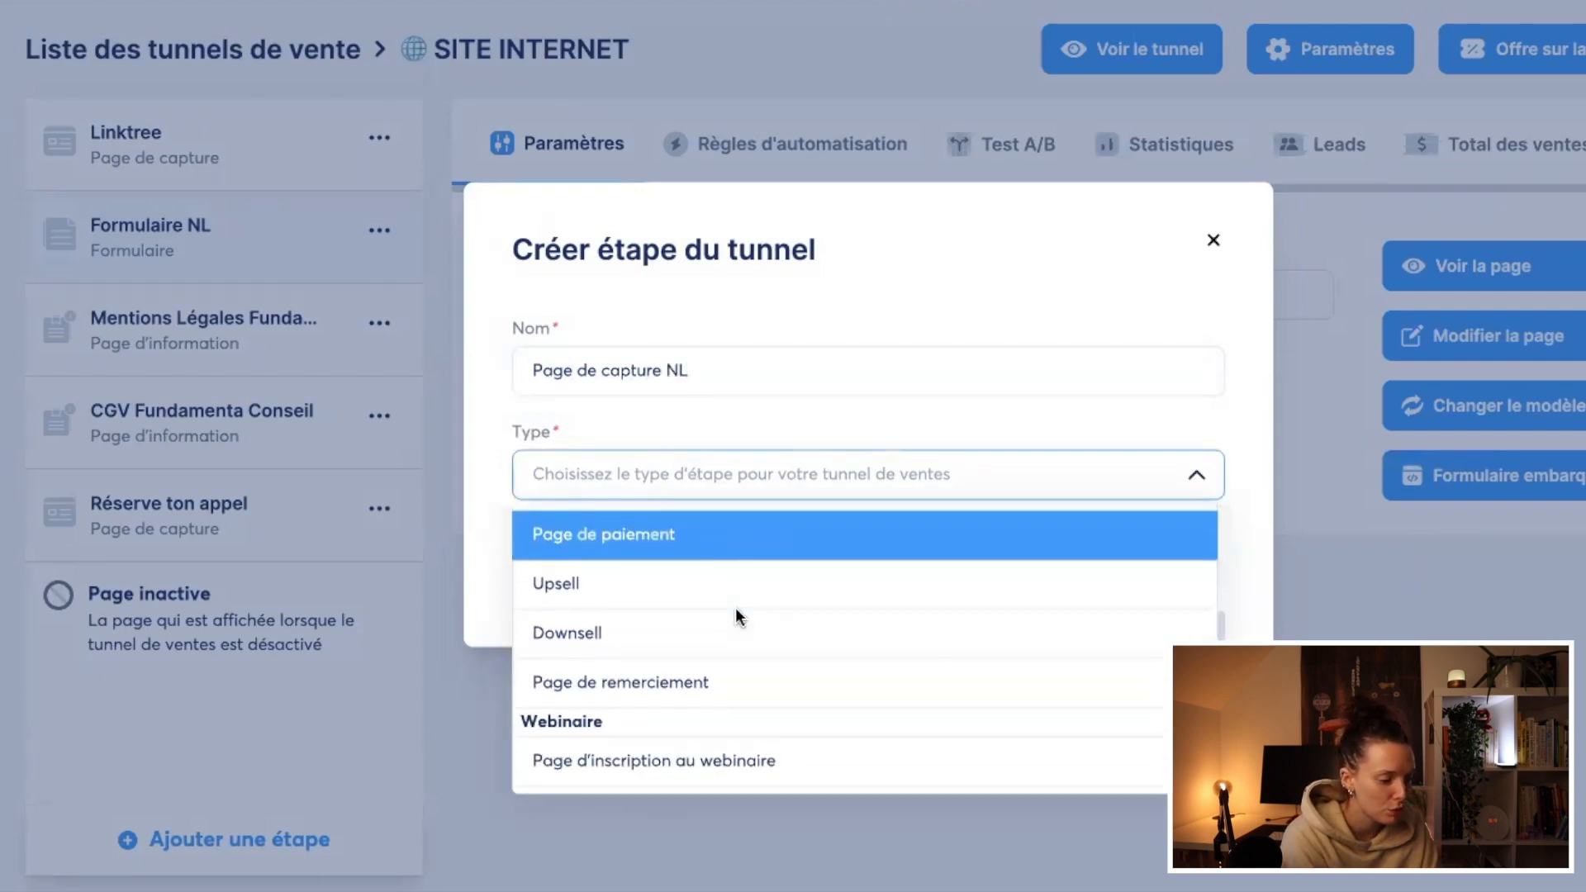
{"action": "scroll", "coordinate": [735, 607], "scroll_direction": "down", "scroll_amount": 2}
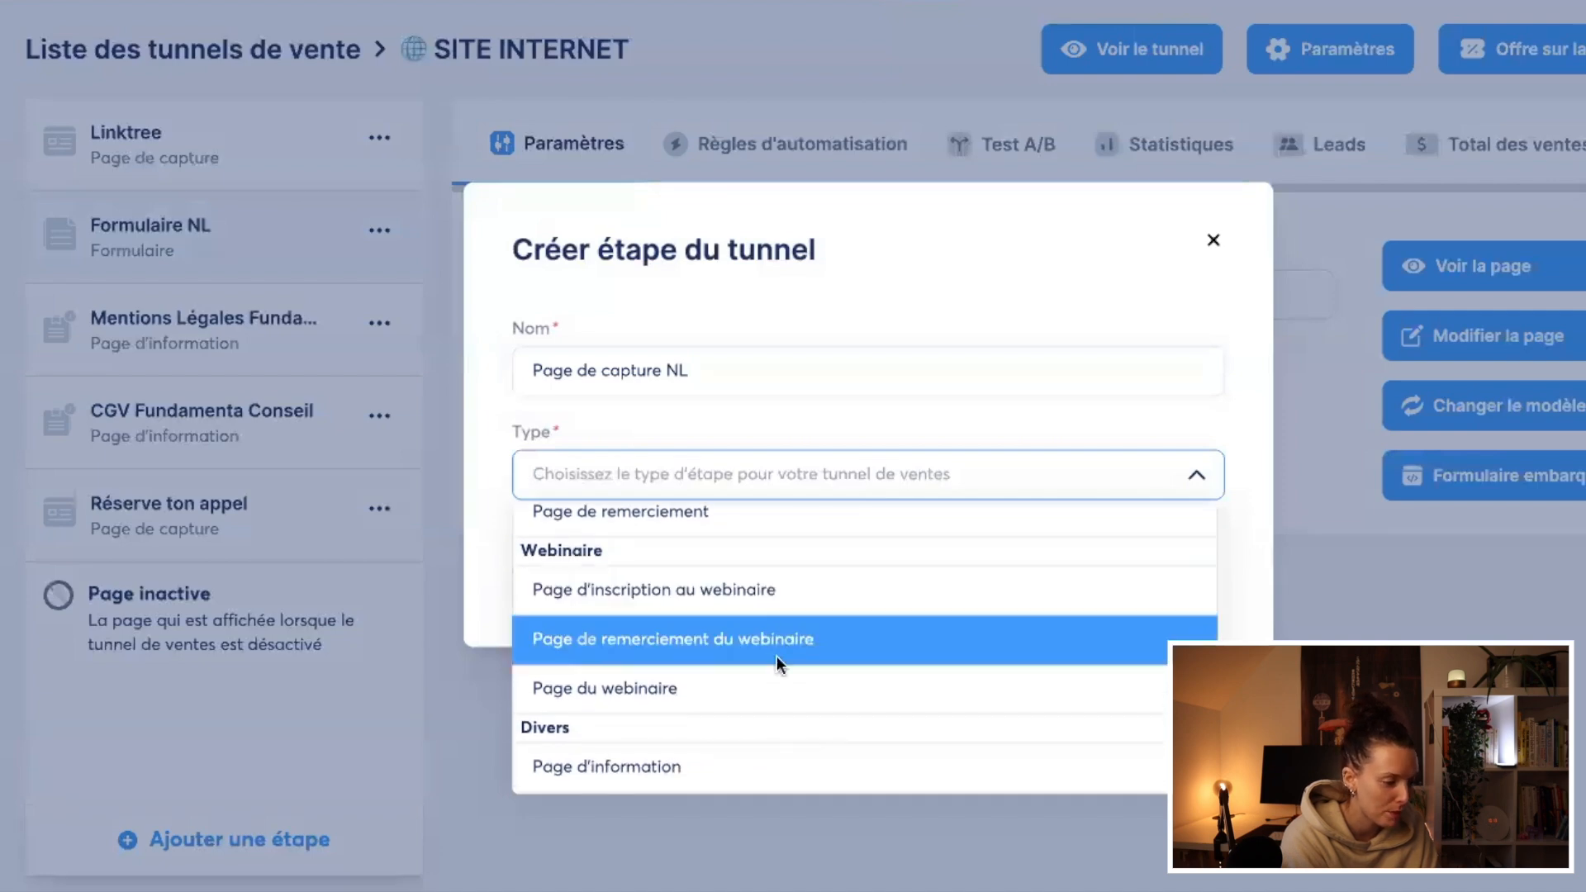
{"action": "scroll", "coordinate": [831, 699], "scroll_direction": "down", "scroll_amount": 1}
{"action": "scroll", "coordinate": [831, 698], "scroll_direction": "up", "scroll_amount": 10}
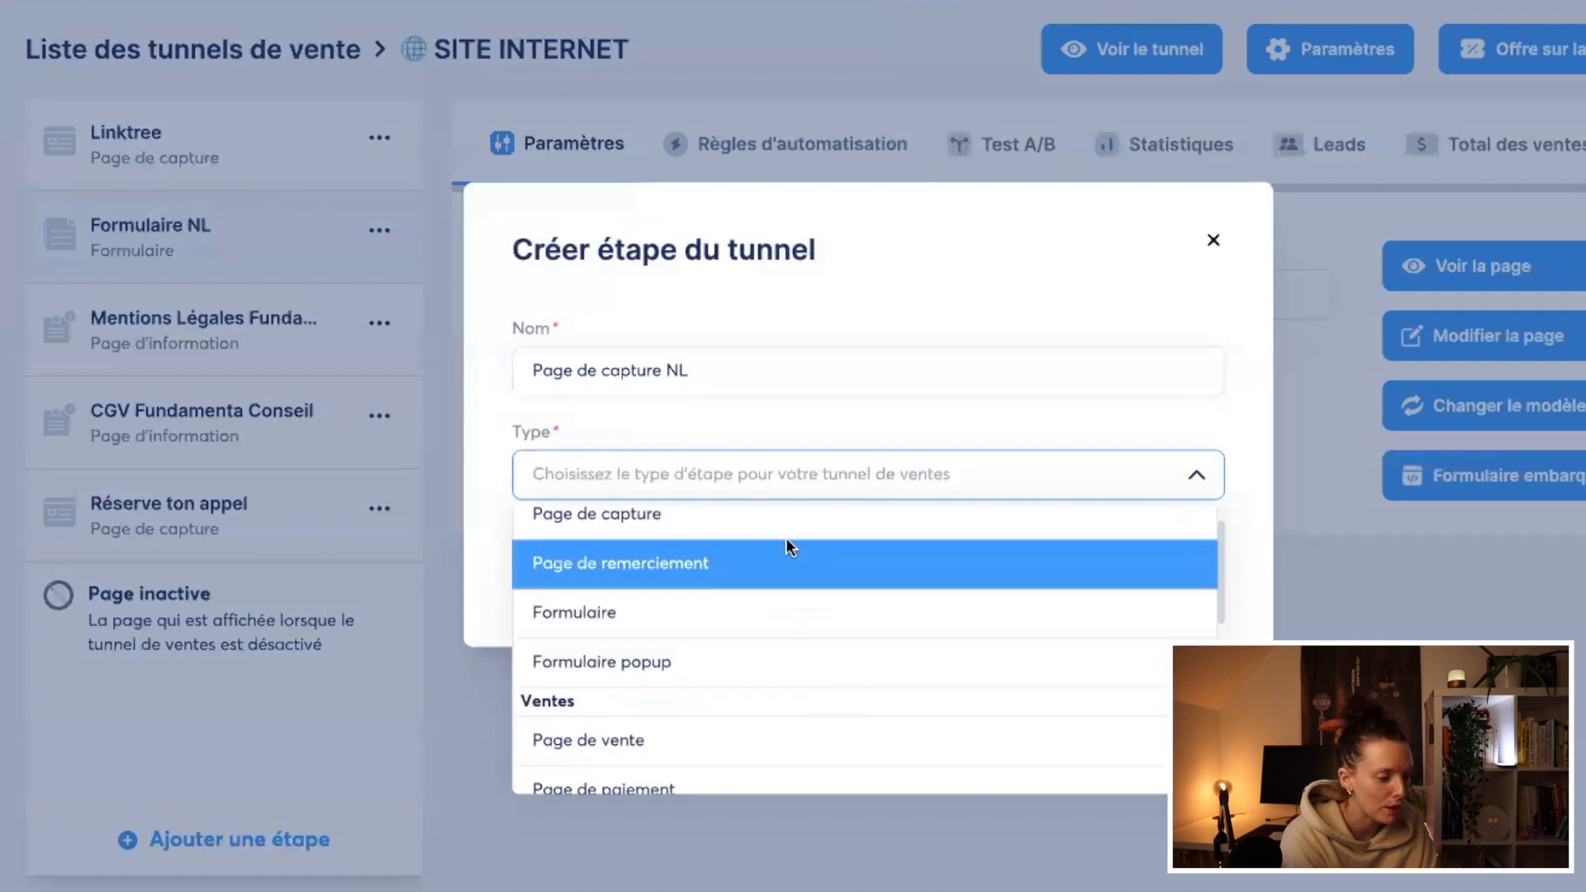
{"action": "left_click", "coordinate": [786, 529]}
{"action": "left_click", "coordinate": [835, 582]}
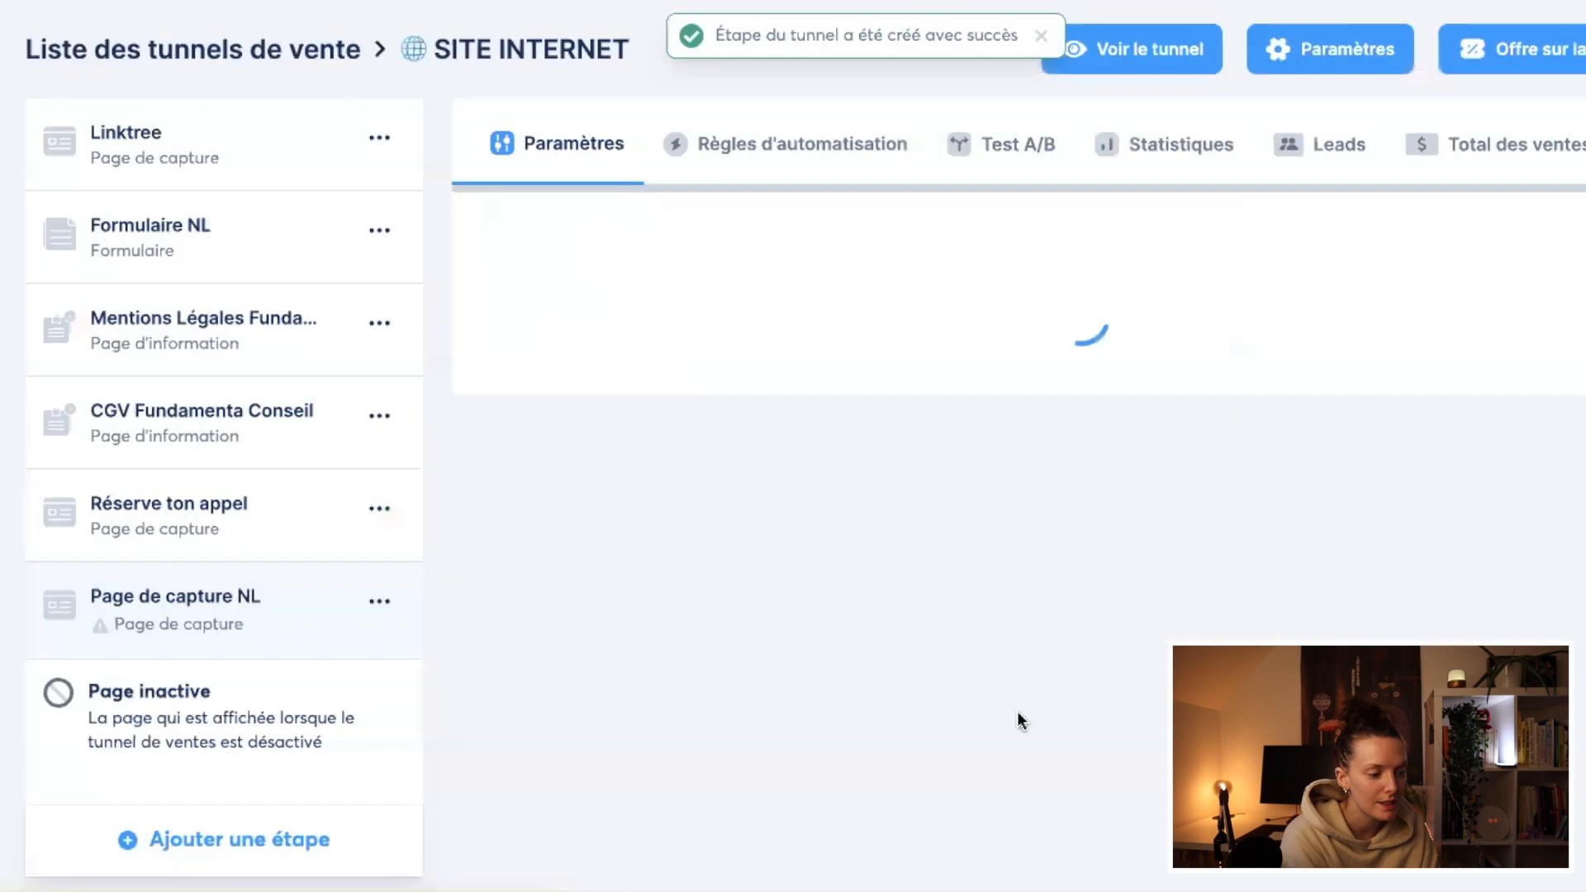
Step: Browse the page templates and select the "Développez votre activité grâce à nos solutions" template for Page de capture NL
{"action": "scroll", "coordinate": [1156, 628], "scroll_direction": "down", "scroll_amount": 3}
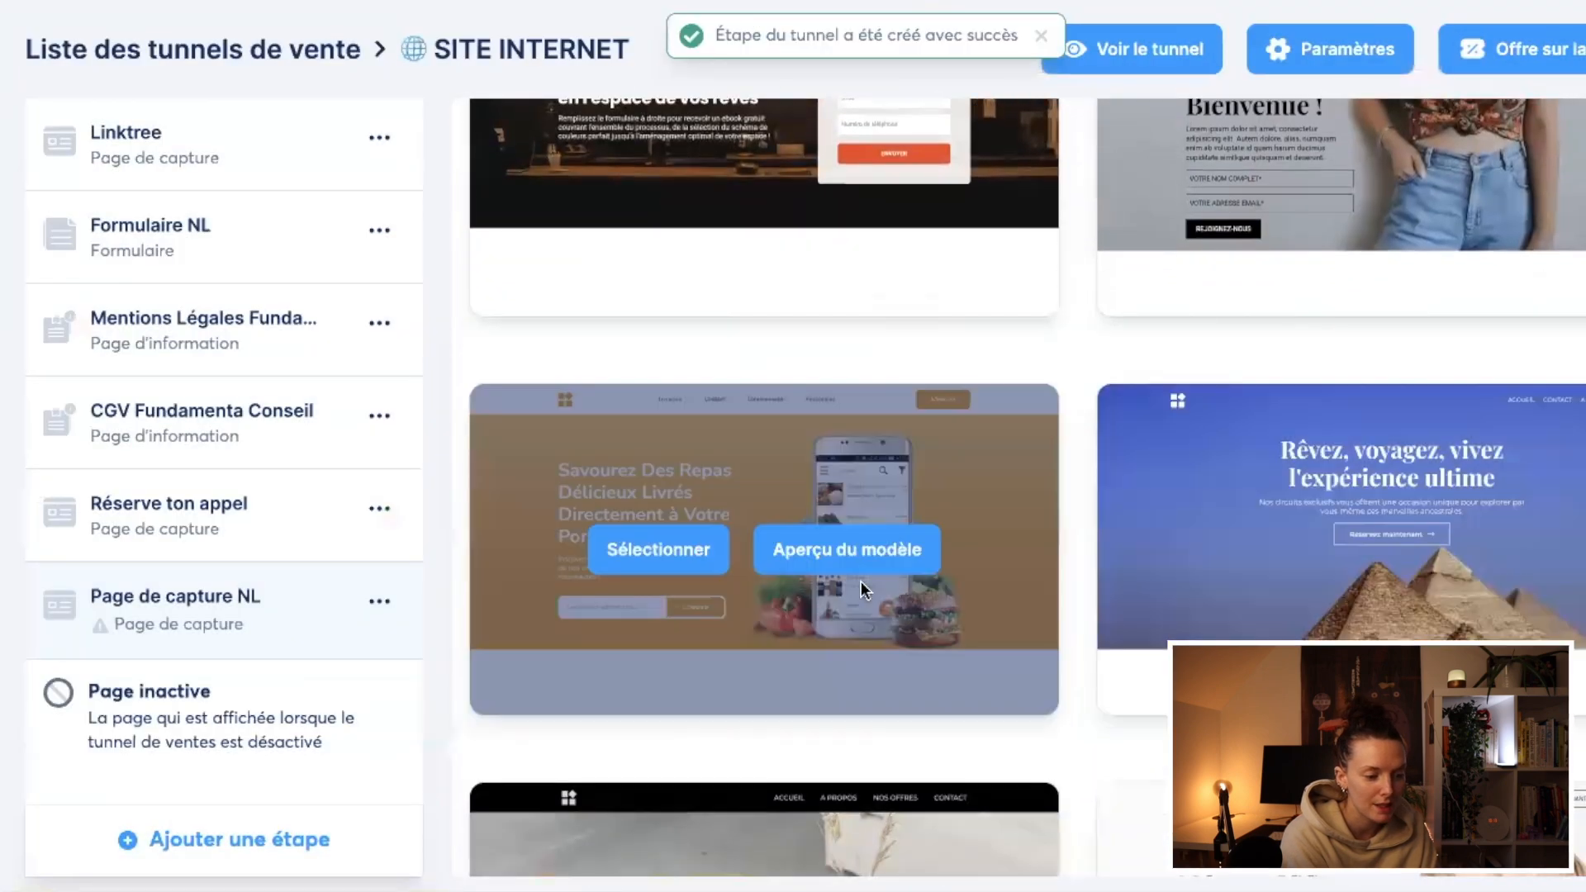
{"action": "scroll", "coordinate": [1226, 586], "scroll_direction": "down", "scroll_amount": 10}
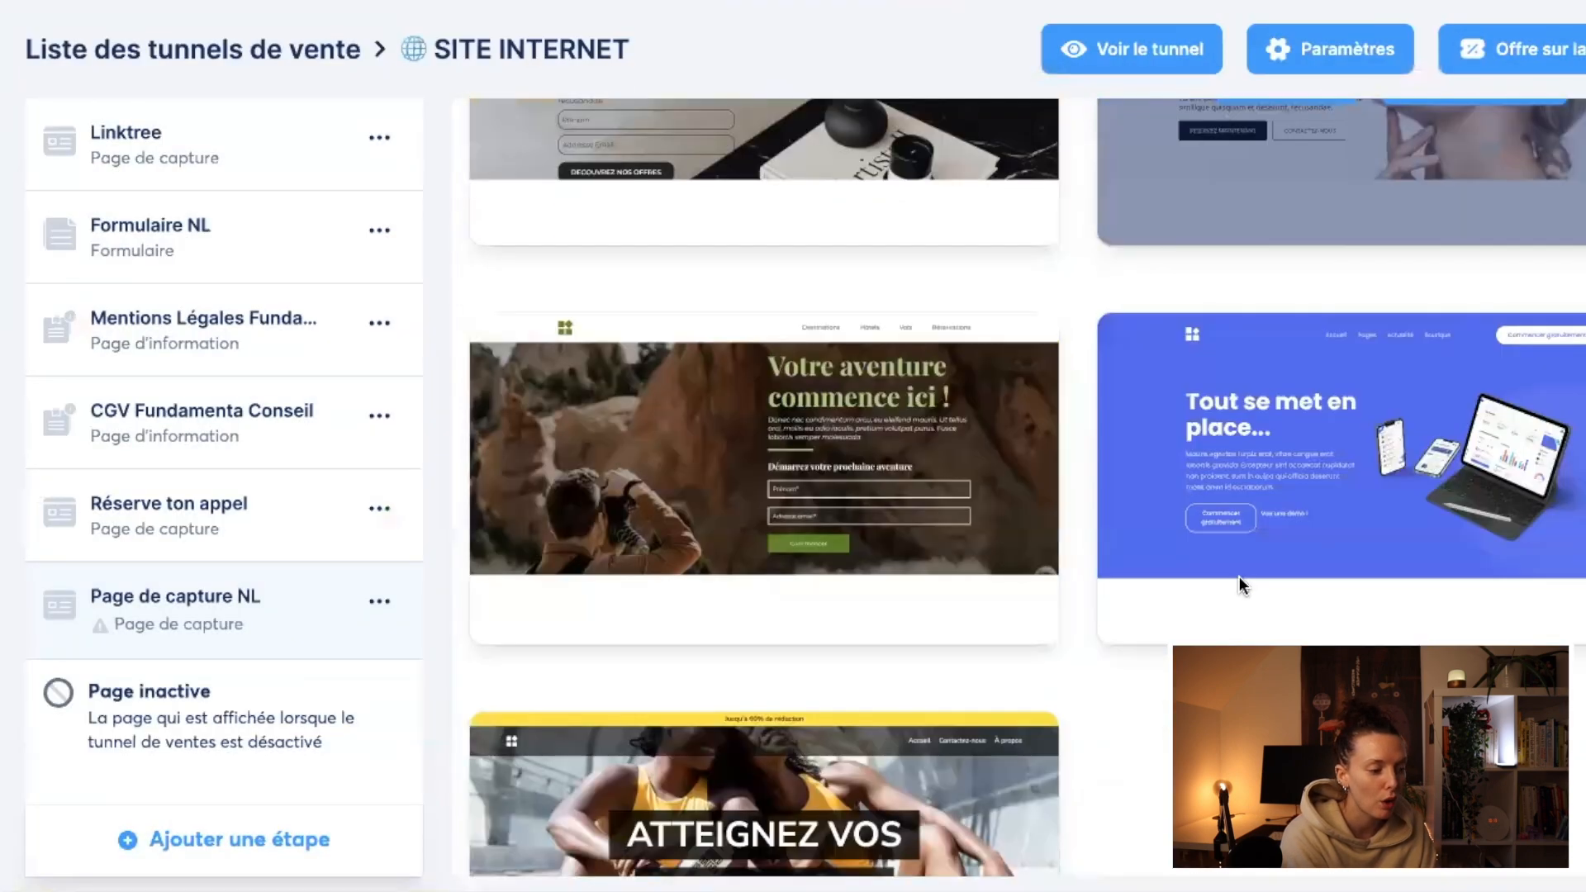
{"action": "scroll", "coordinate": [1161, 685], "scroll_direction": "down", "scroll_amount": 3}
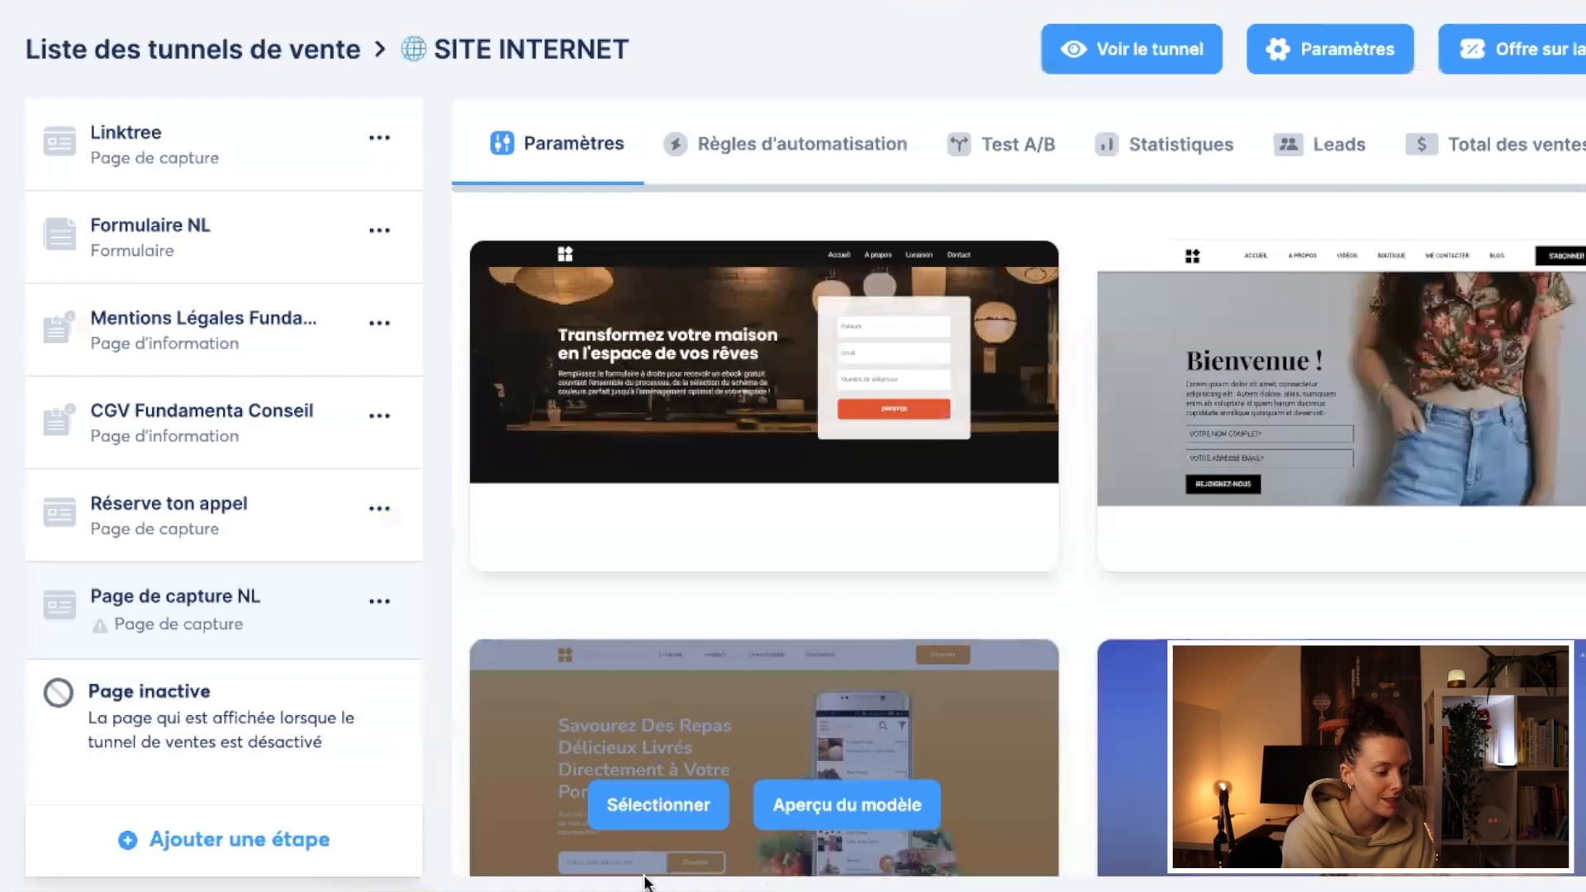
{"action": "mouse_move", "coordinate": [1305, 564]}
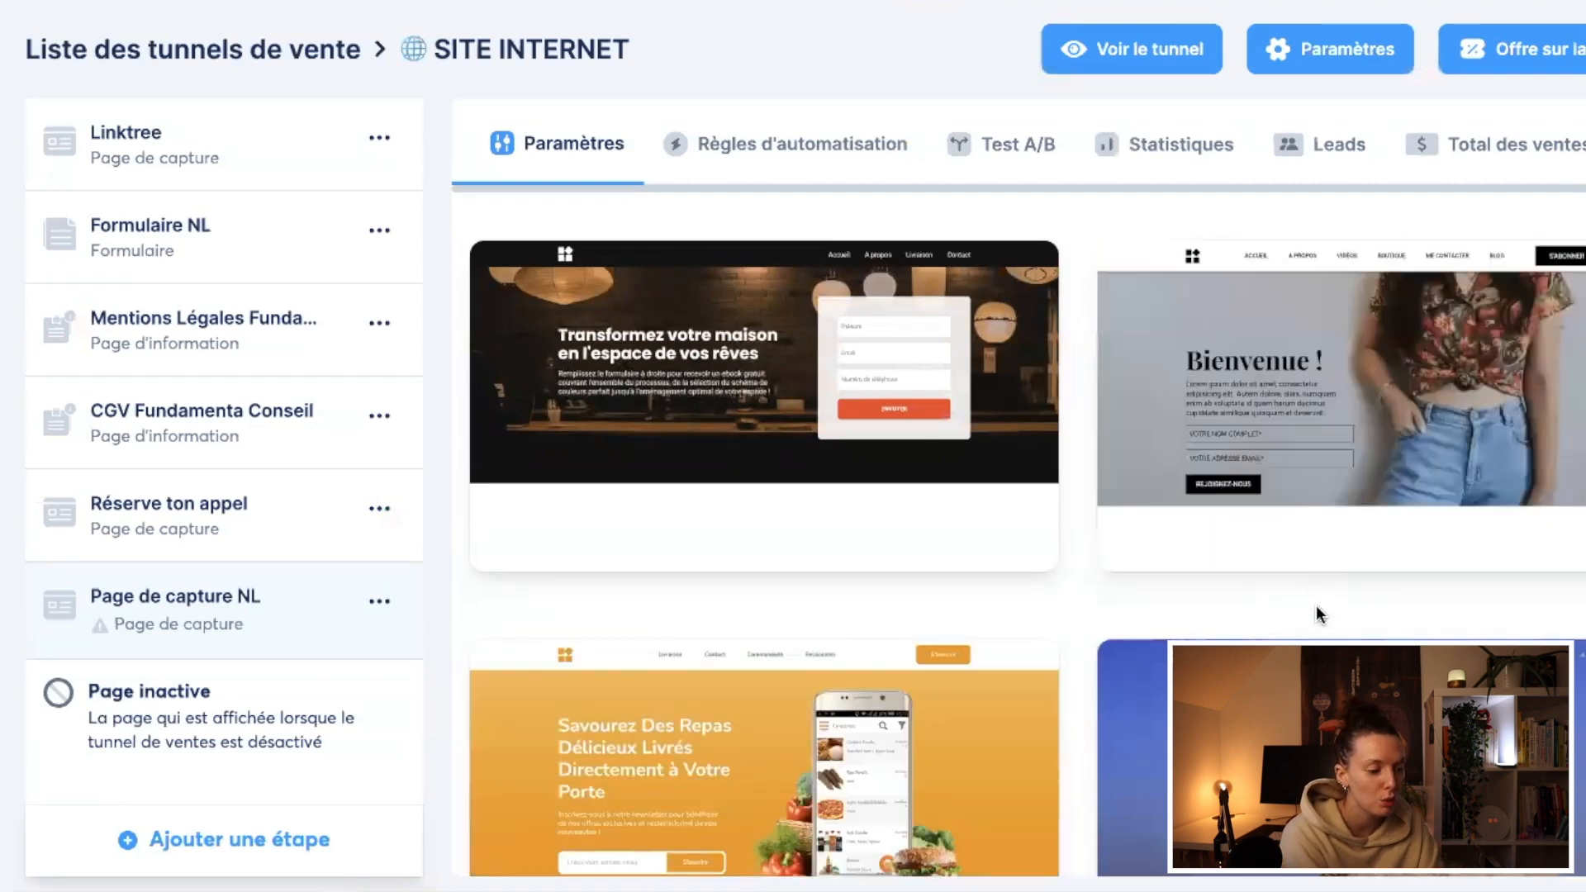
{"action": "scroll", "coordinate": [1316, 607], "scroll_direction": "down", "scroll_amount": 10}
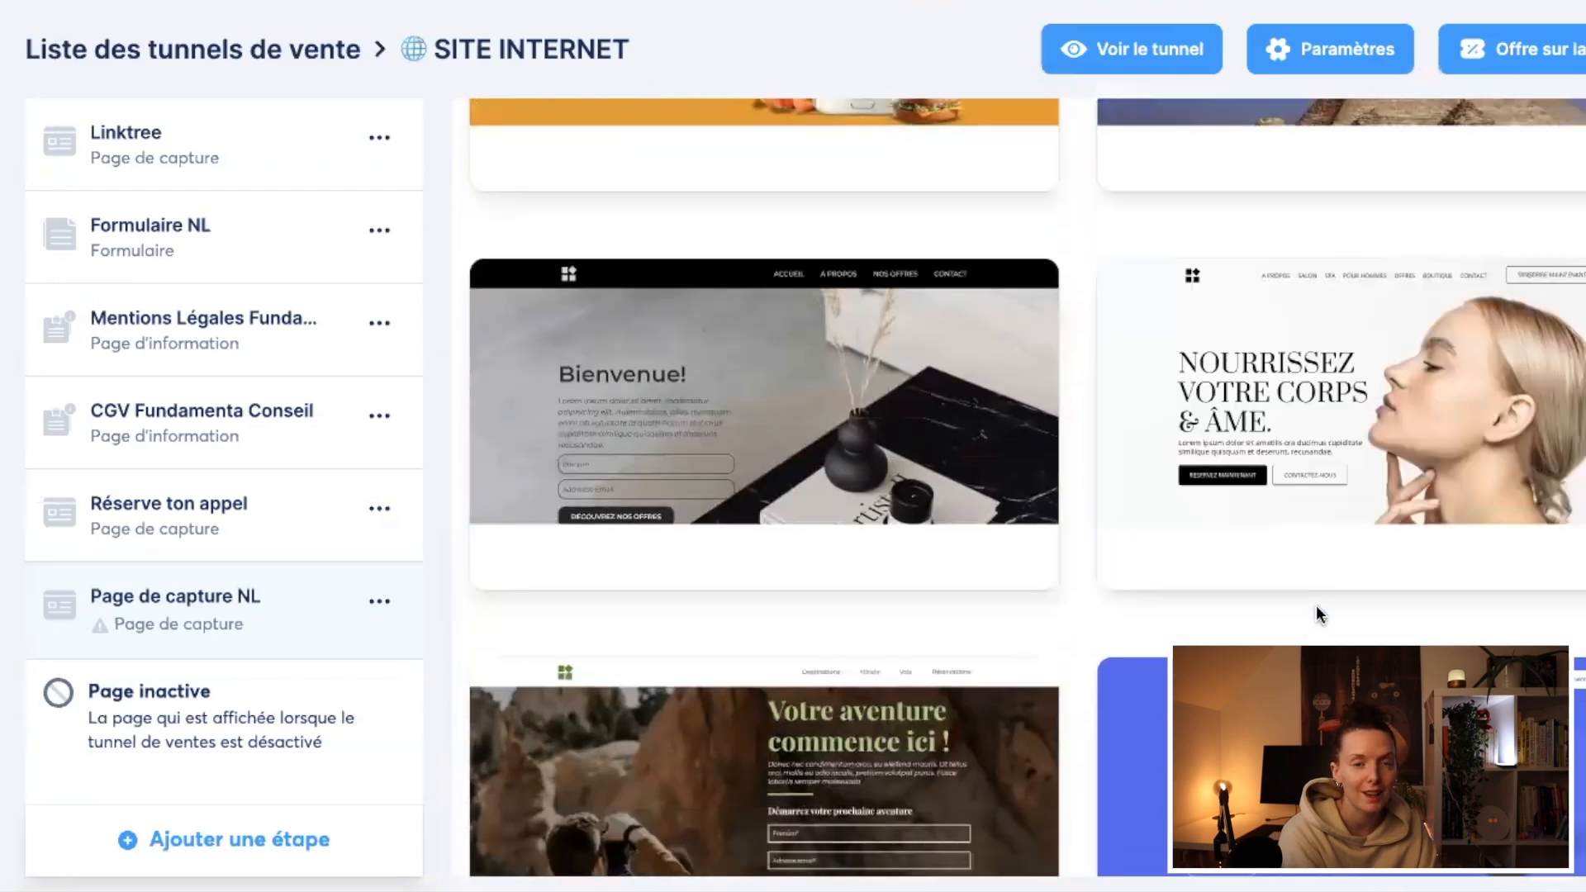
{"action": "scroll", "coordinate": [1316, 607], "scroll_direction": "down", "scroll_amount": 13}
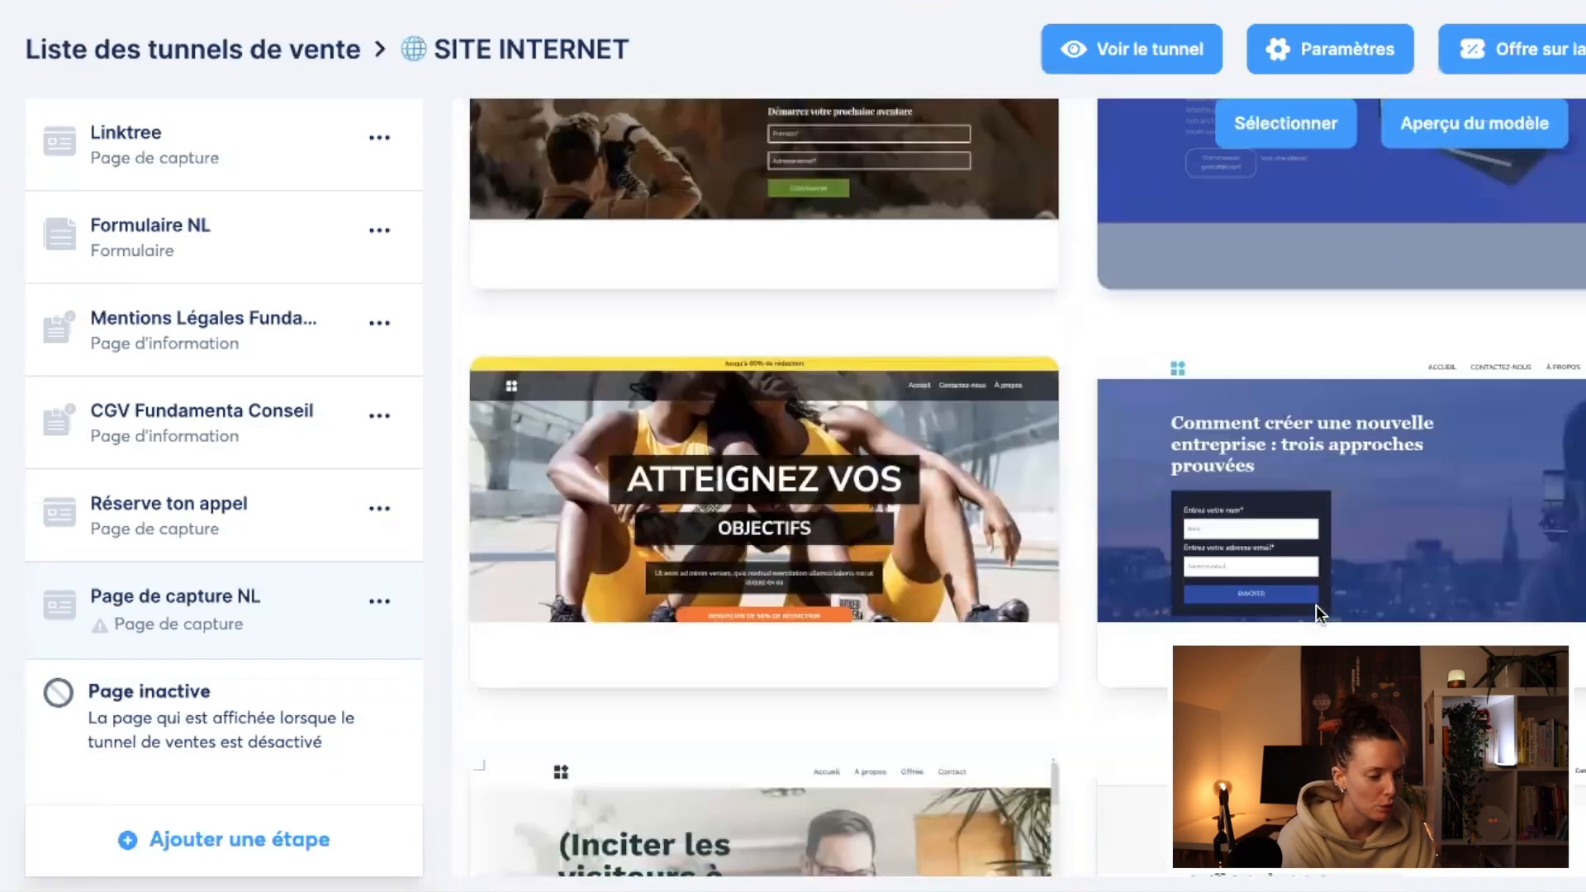
{"action": "scroll", "coordinate": [1317, 611], "scroll_direction": "down", "scroll_amount": 2}
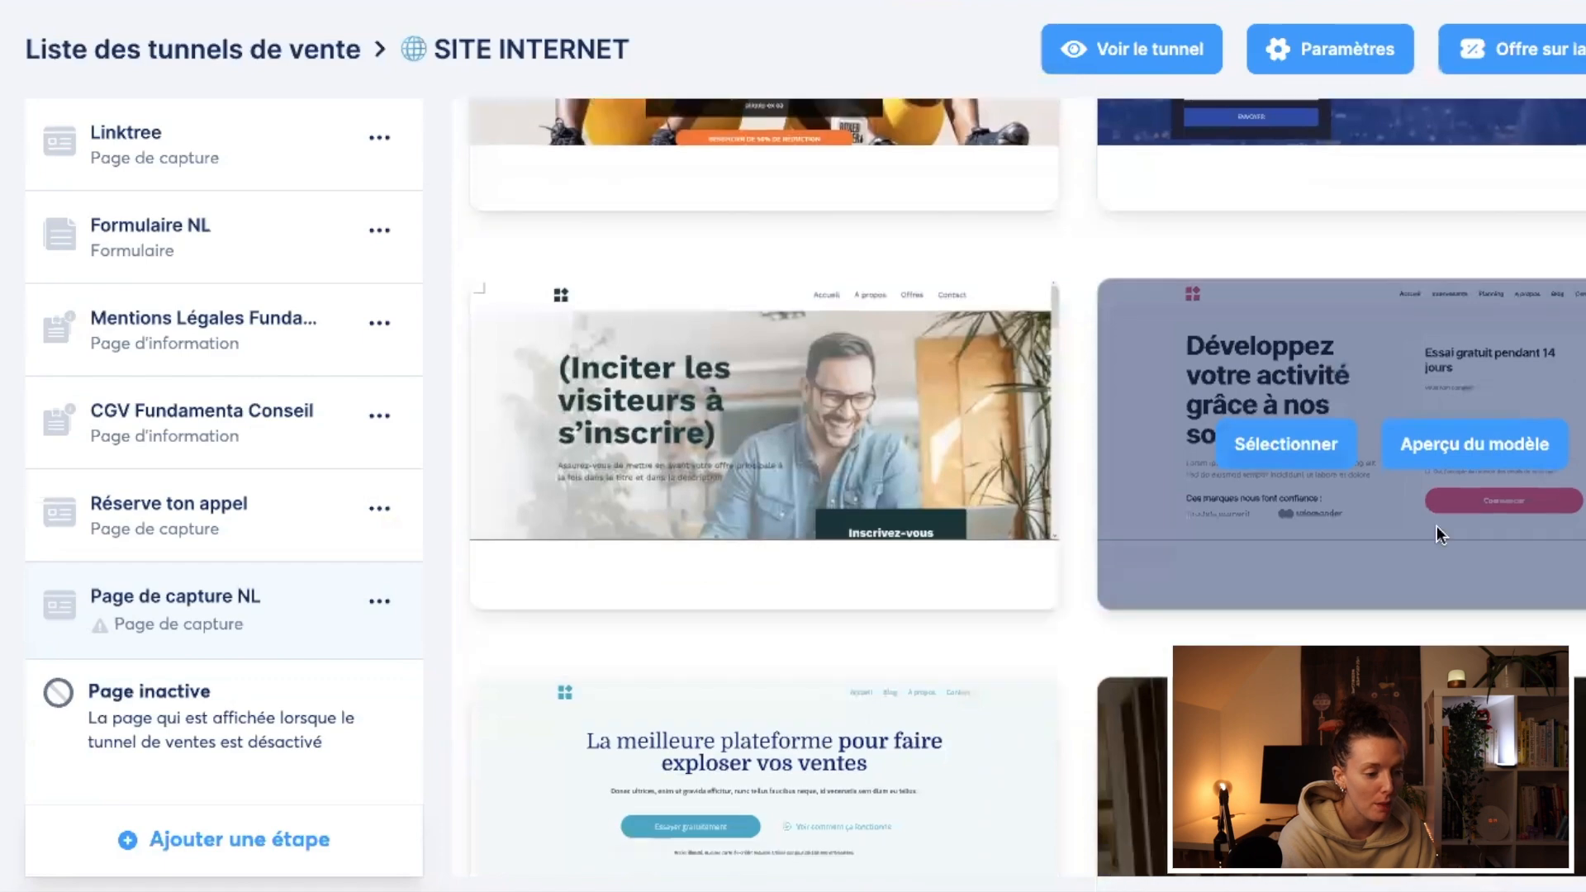
{"action": "scroll", "coordinate": [1294, 492], "scroll_direction": "down", "scroll_amount": 14}
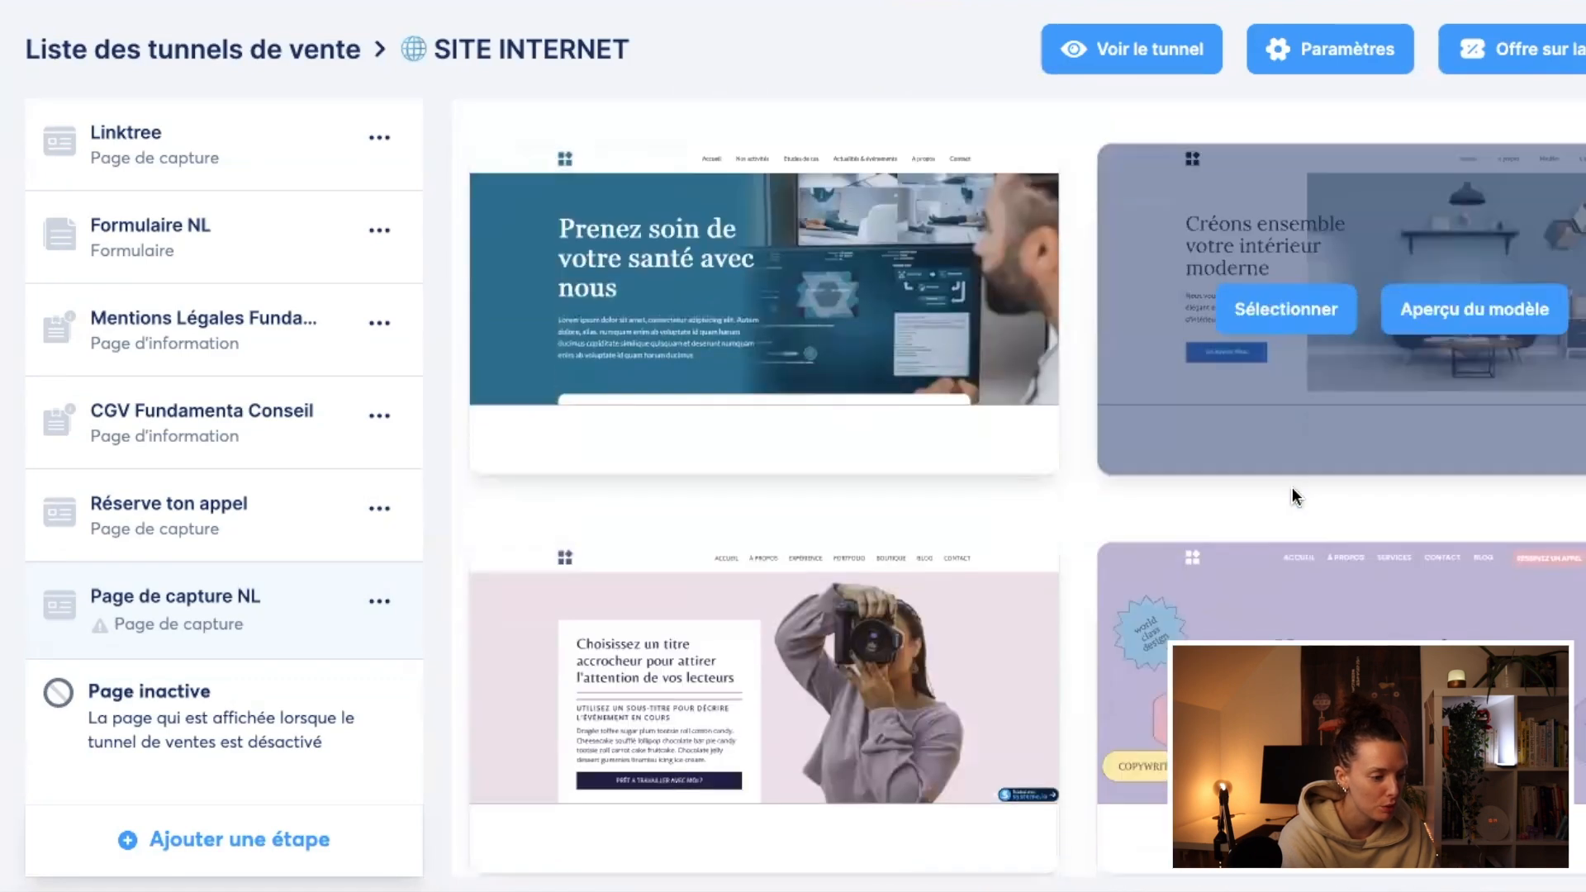
{"action": "scroll", "coordinate": [1291, 492], "scroll_direction": "down", "scroll_amount": 17}
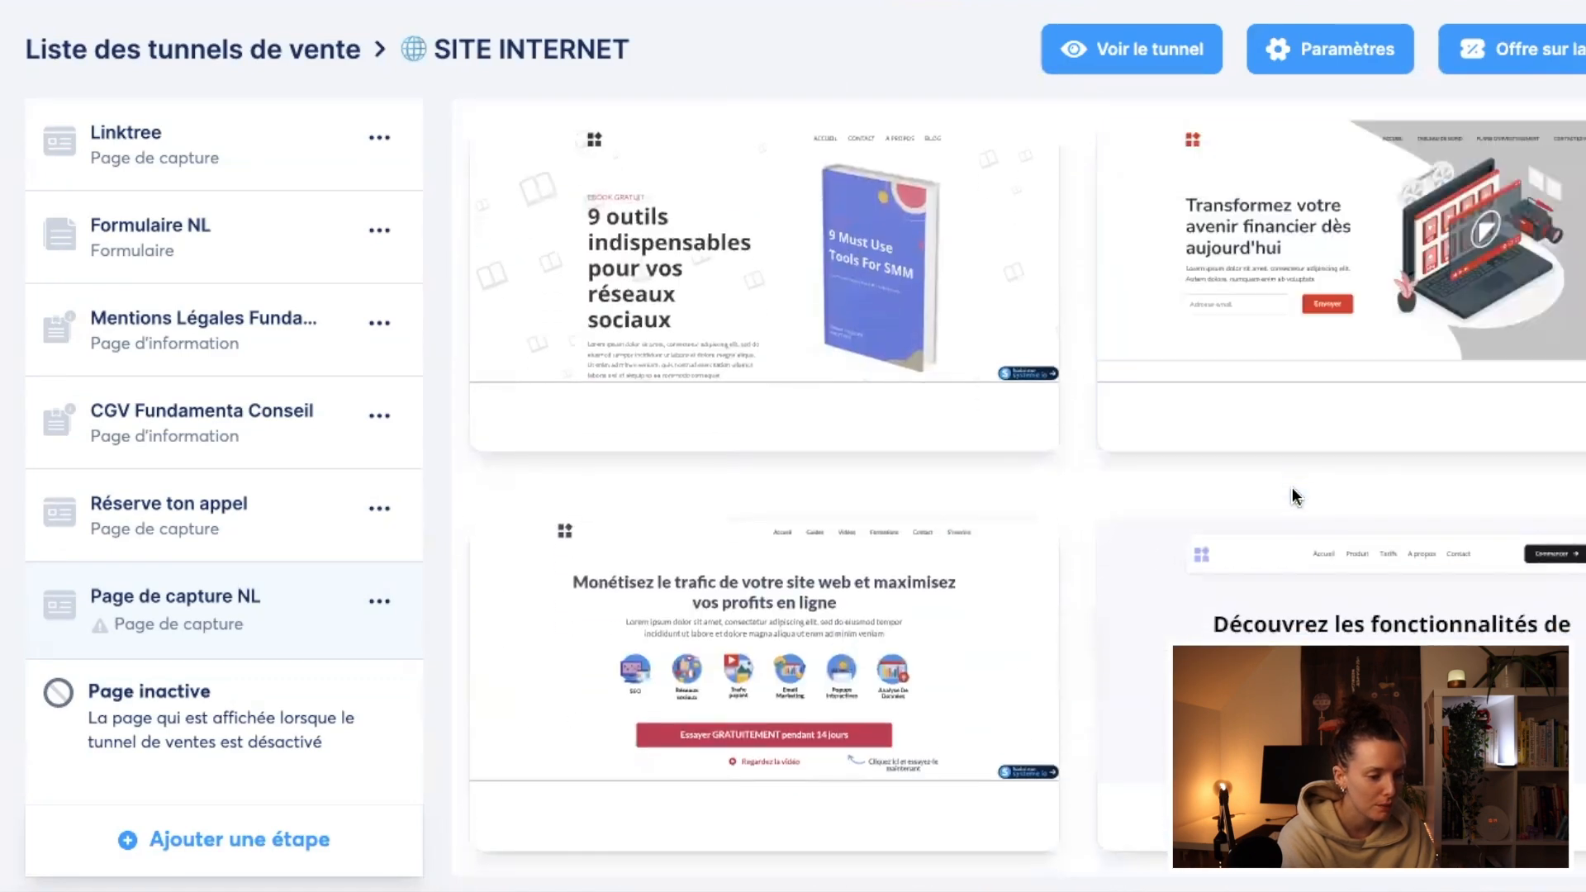
{"action": "scroll", "coordinate": [1291, 493], "scroll_direction": "down", "scroll_amount": 11}
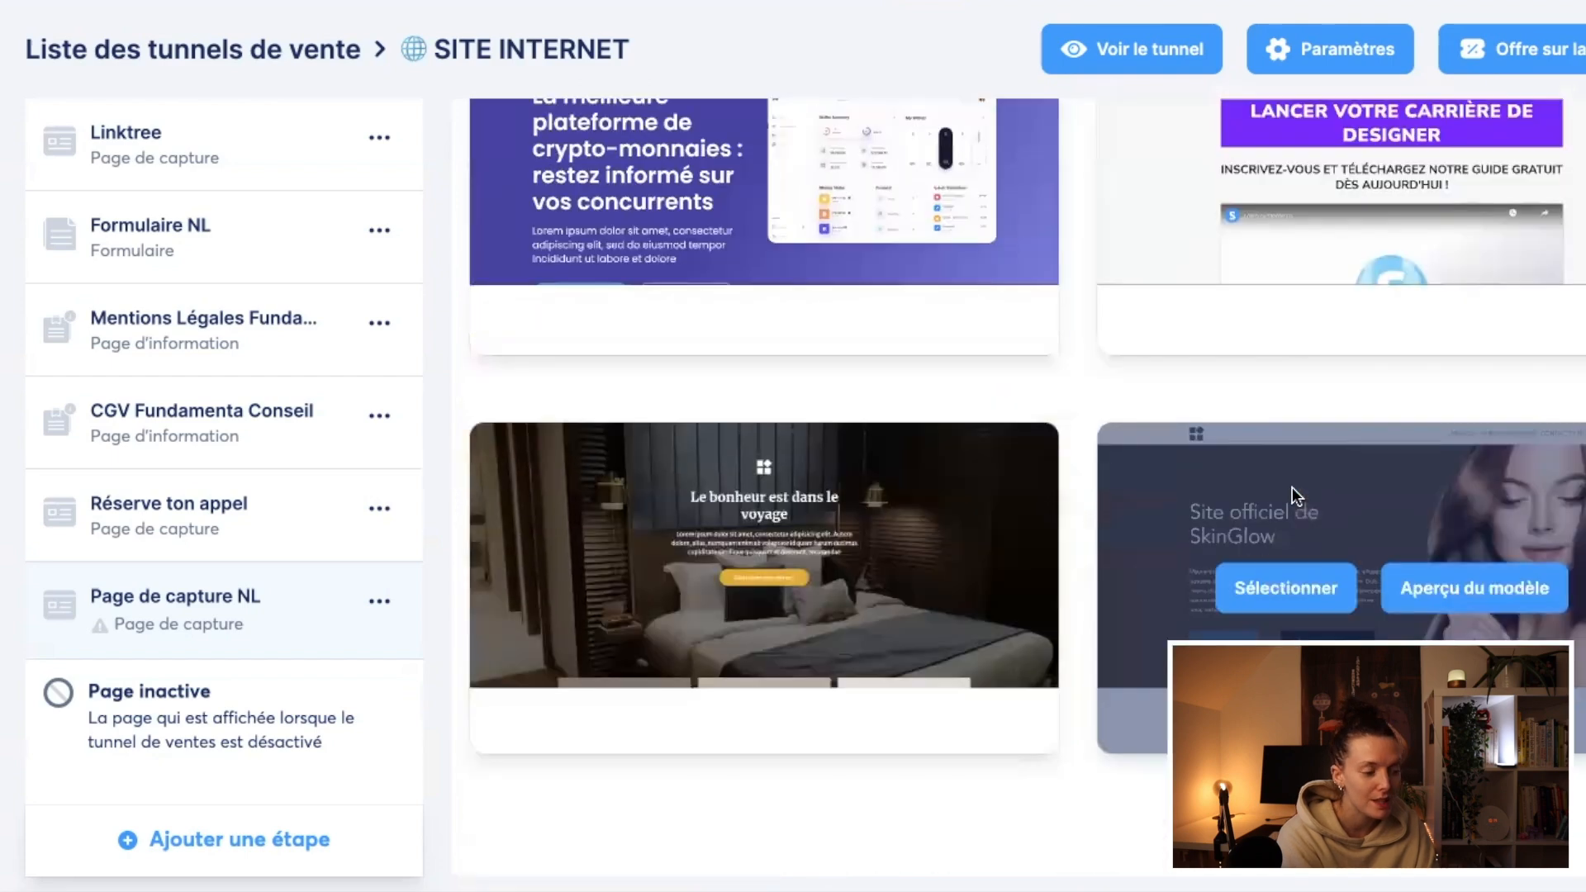
{"action": "scroll", "coordinate": [1292, 487], "scroll_direction": "up", "scroll_amount": 20}
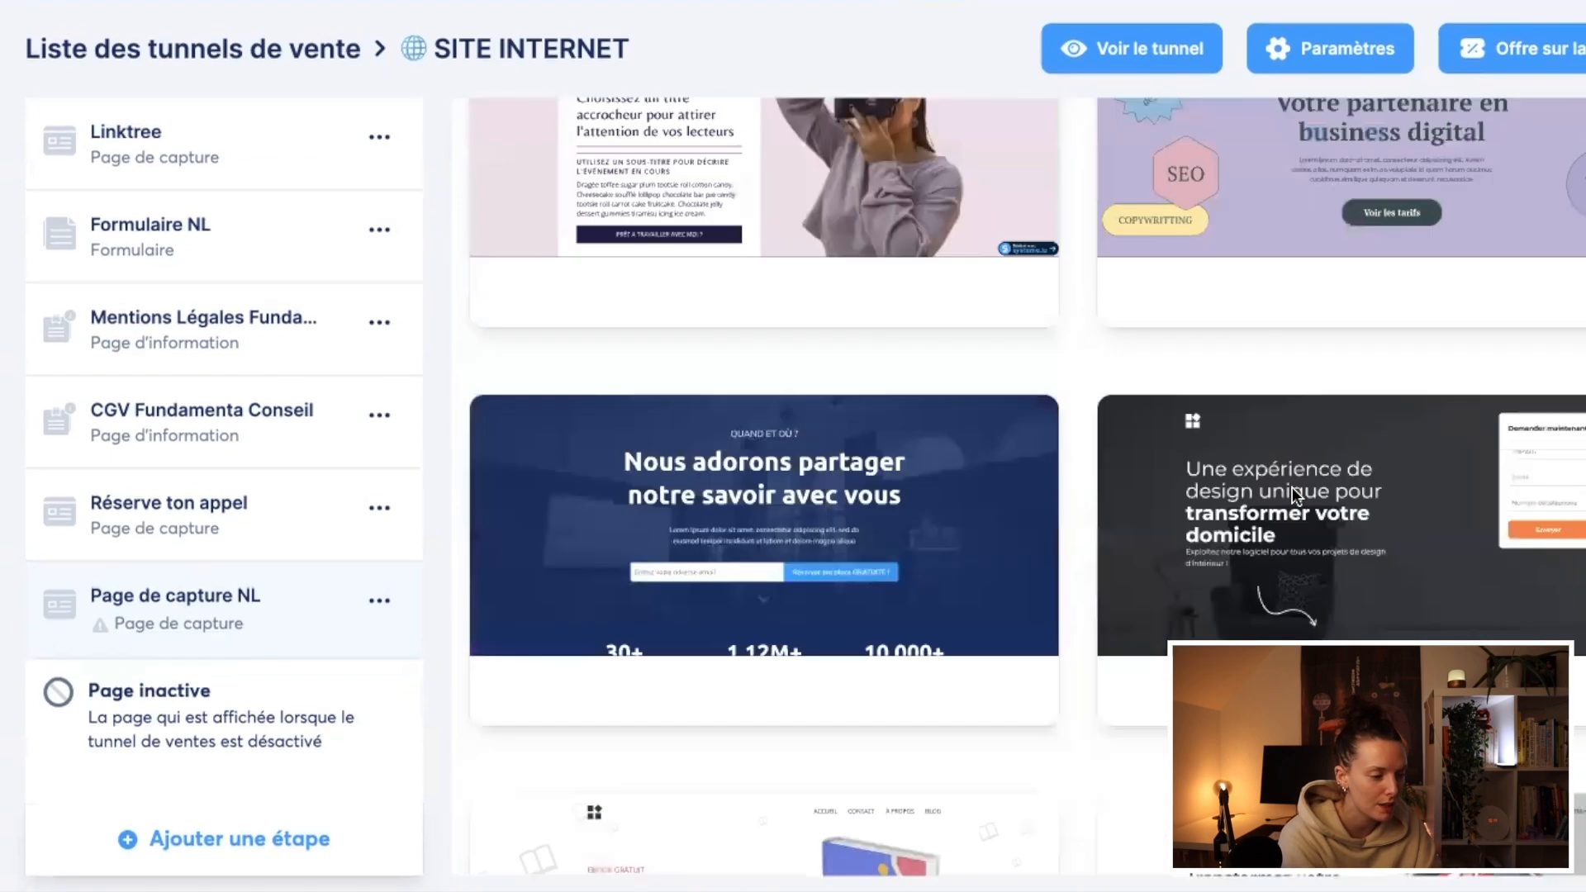
{"action": "scroll", "coordinate": [1292, 488], "scroll_direction": "down", "scroll_amount": 15}
{"action": "scroll", "coordinate": [1291, 488], "scroll_direction": "up", "scroll_amount": 6}
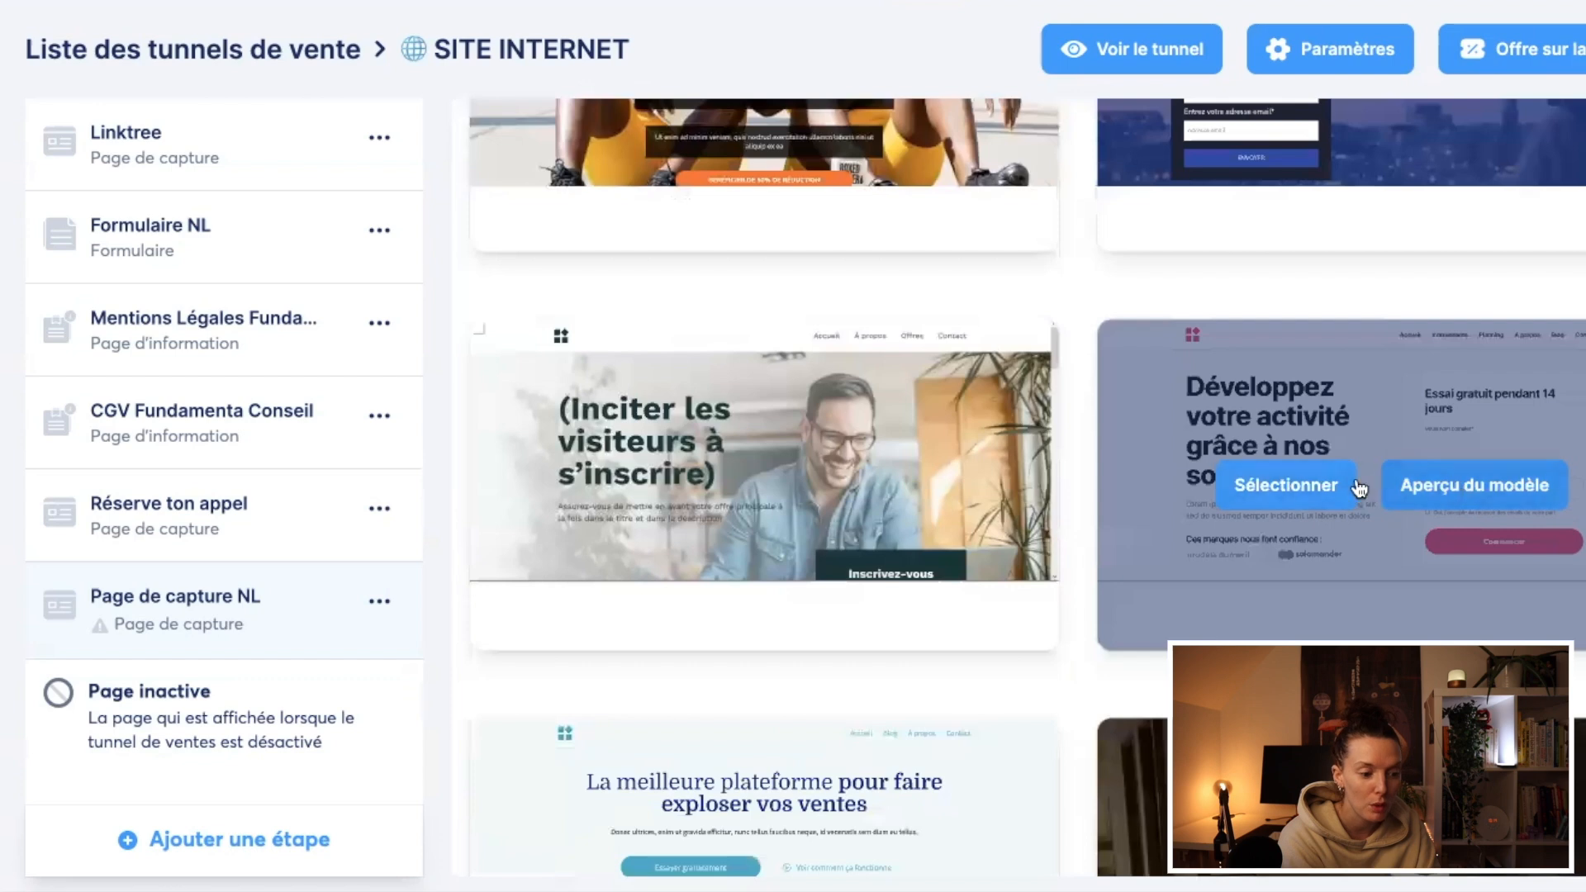
{"action": "left_click", "coordinate": [1296, 491]}
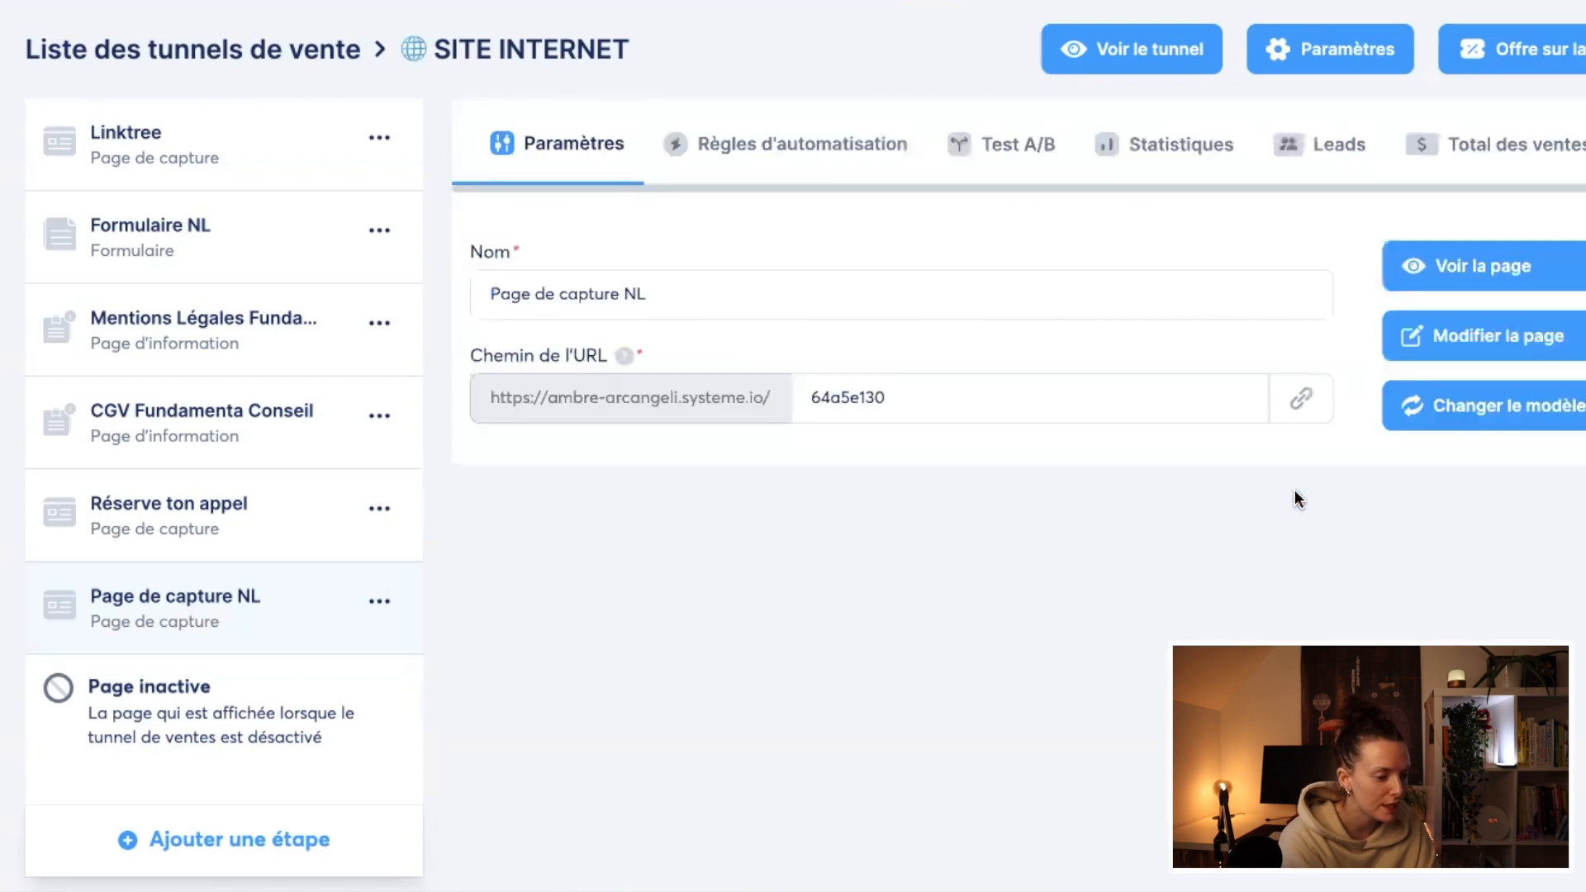
Step: Set the URL path of Page de capture NL to "inscriptionnl" and save it
{"action": "double_click", "coordinate": [861, 397]}
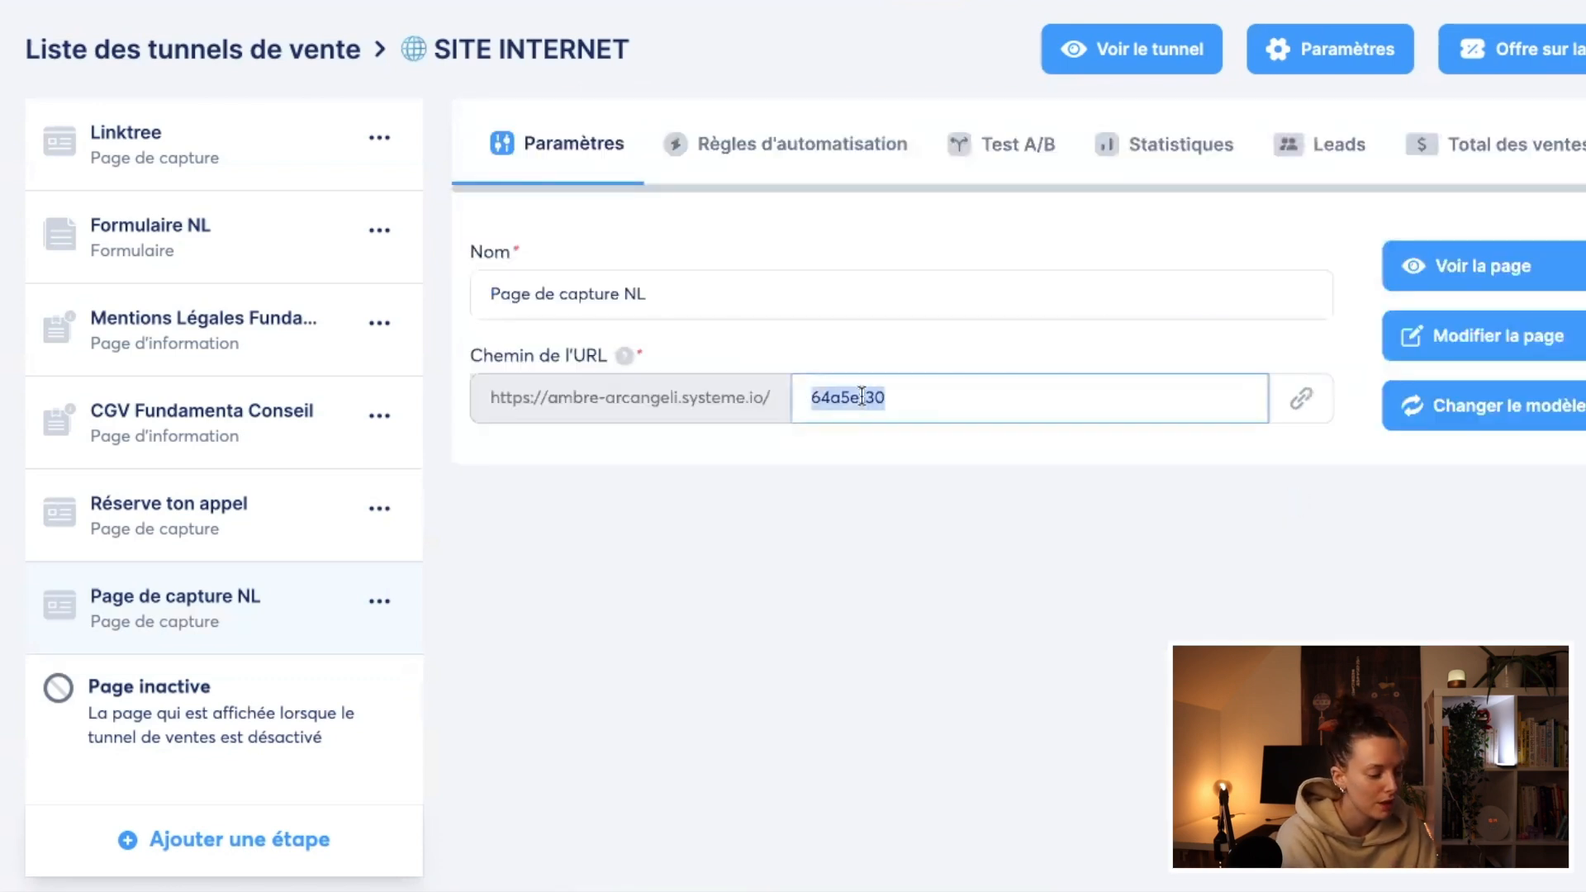
{"action": "type", "text": "inscript"}
{"action": "key", "text": "BackSpace"}
{"action": "type", "text": "ptionnl"}
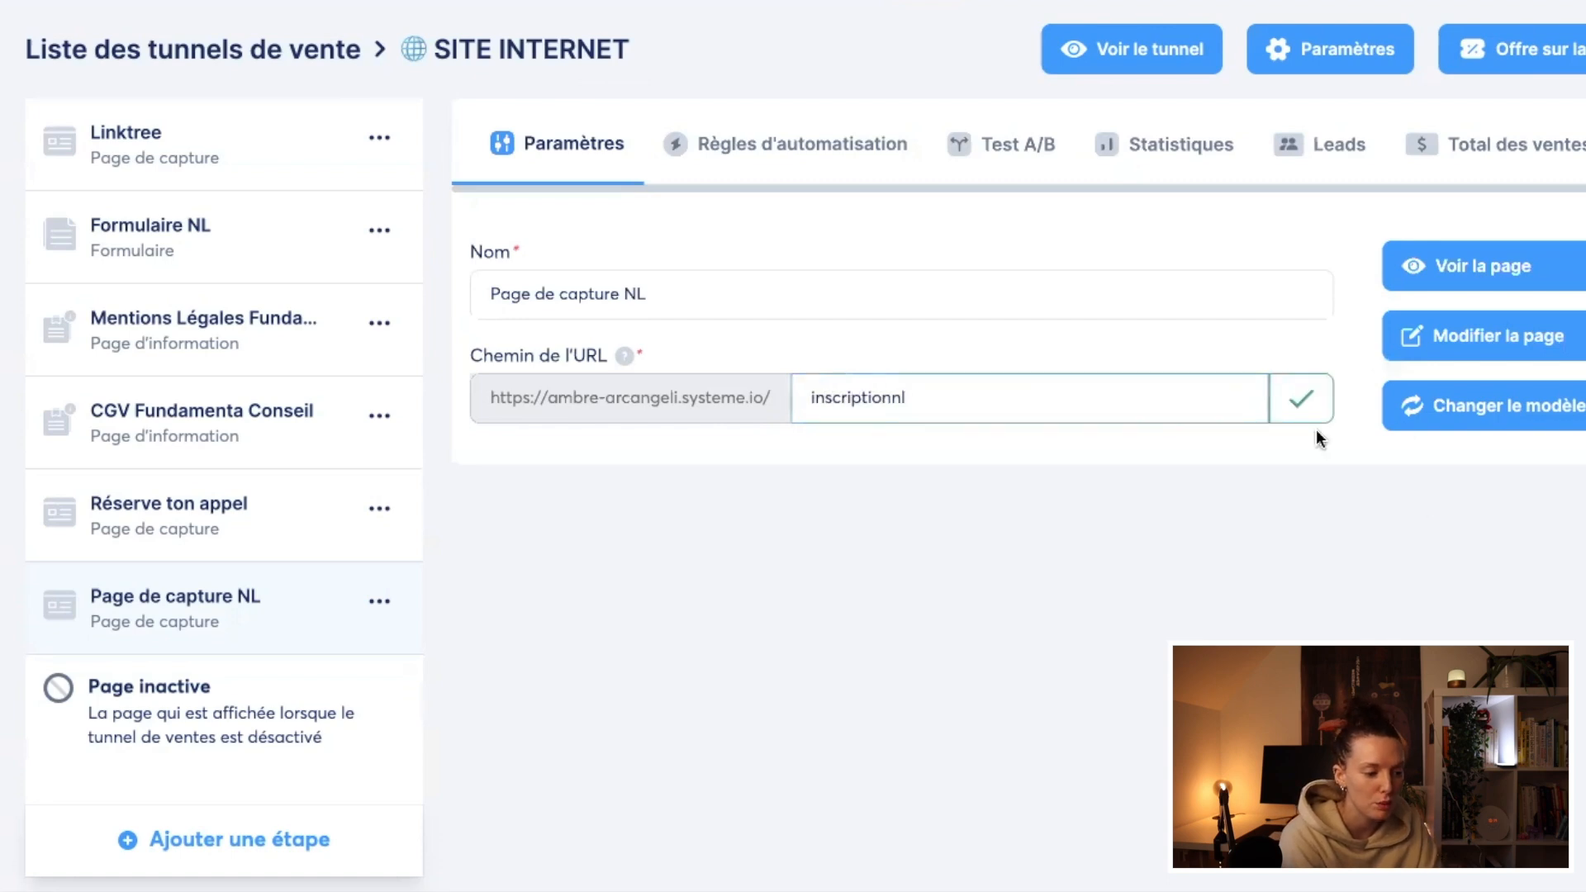
{"action": "left_click", "coordinate": [1295, 405]}
Step: Open Page de capture NL for editing and delete its navigation header section
{"action": "left_click", "coordinate": [1450, 335]}
{"action": "scroll", "coordinate": [1239, 389], "scroll_direction": "down", "scroll_amount": 2}
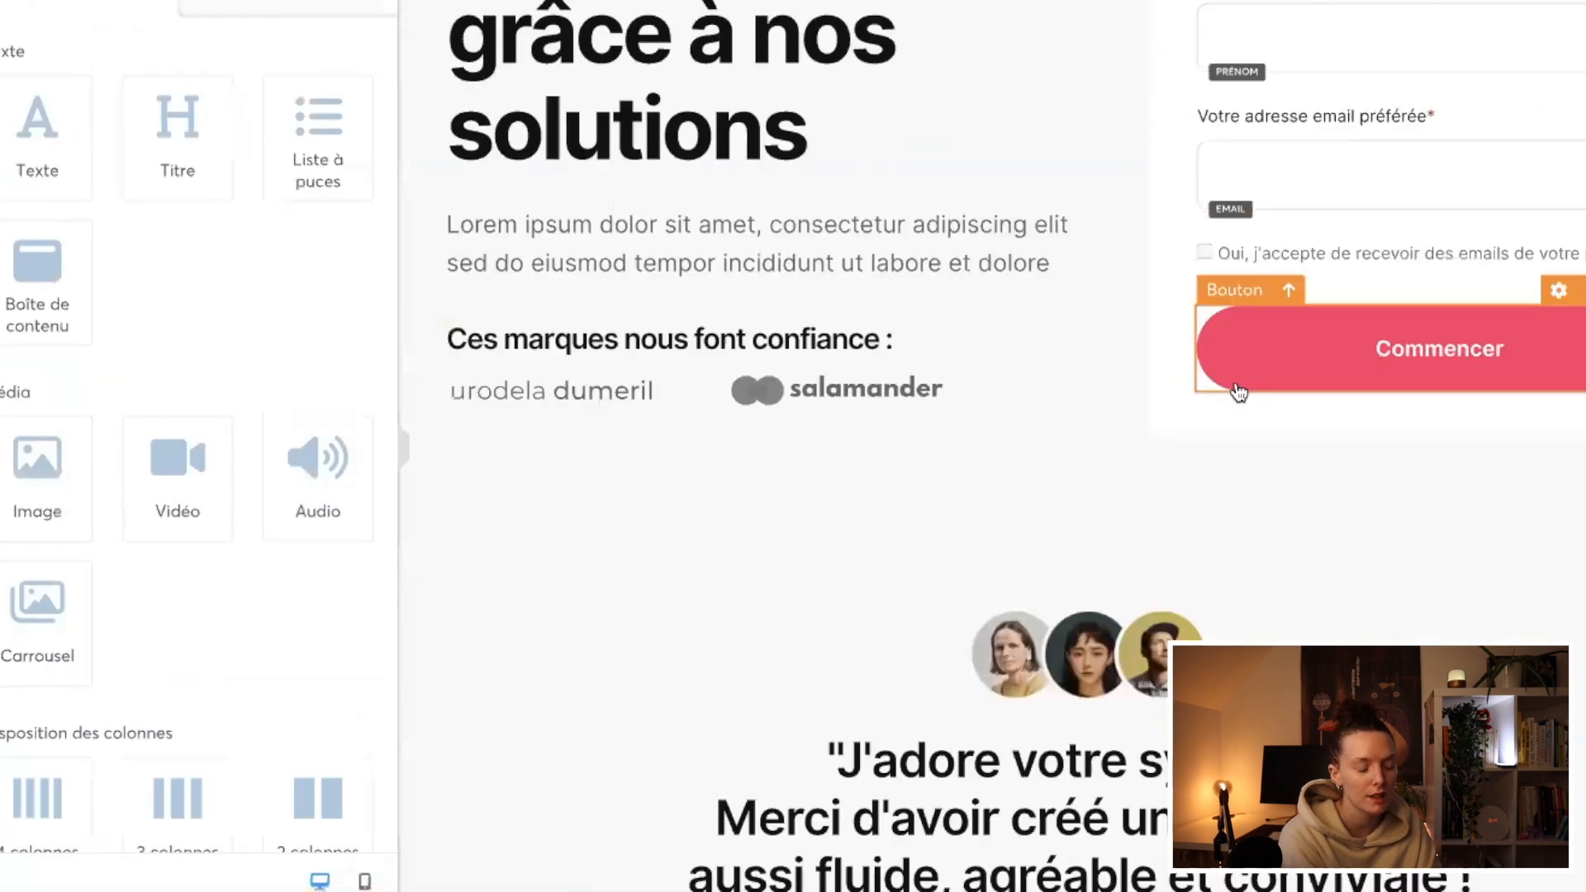
{"action": "scroll", "coordinate": [1022, 573], "scroll_direction": "up", "scroll_amount": 5}
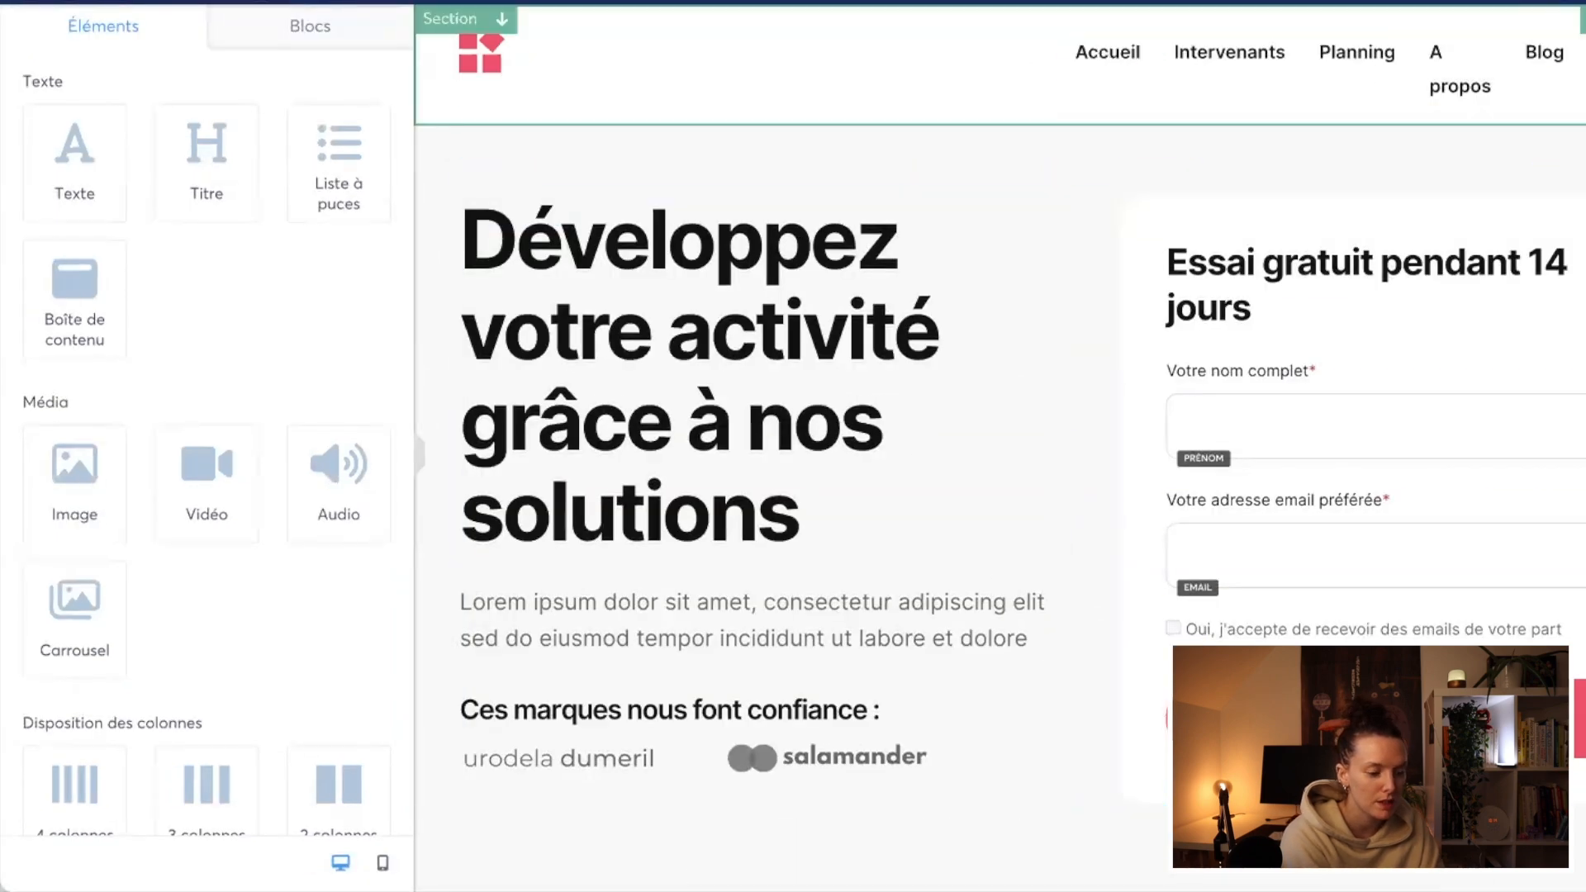
Step: Delete every section below the hero, from "Prêt à commencer ?" up to the testimonials, keeping only the hero with its sign-up form
{"action": "scroll", "coordinate": [1550, 271], "scroll_direction": "down", "scroll_amount": 10}
{"action": "scroll", "coordinate": [1550, 271], "scroll_direction": "down", "scroll_amount": 15}
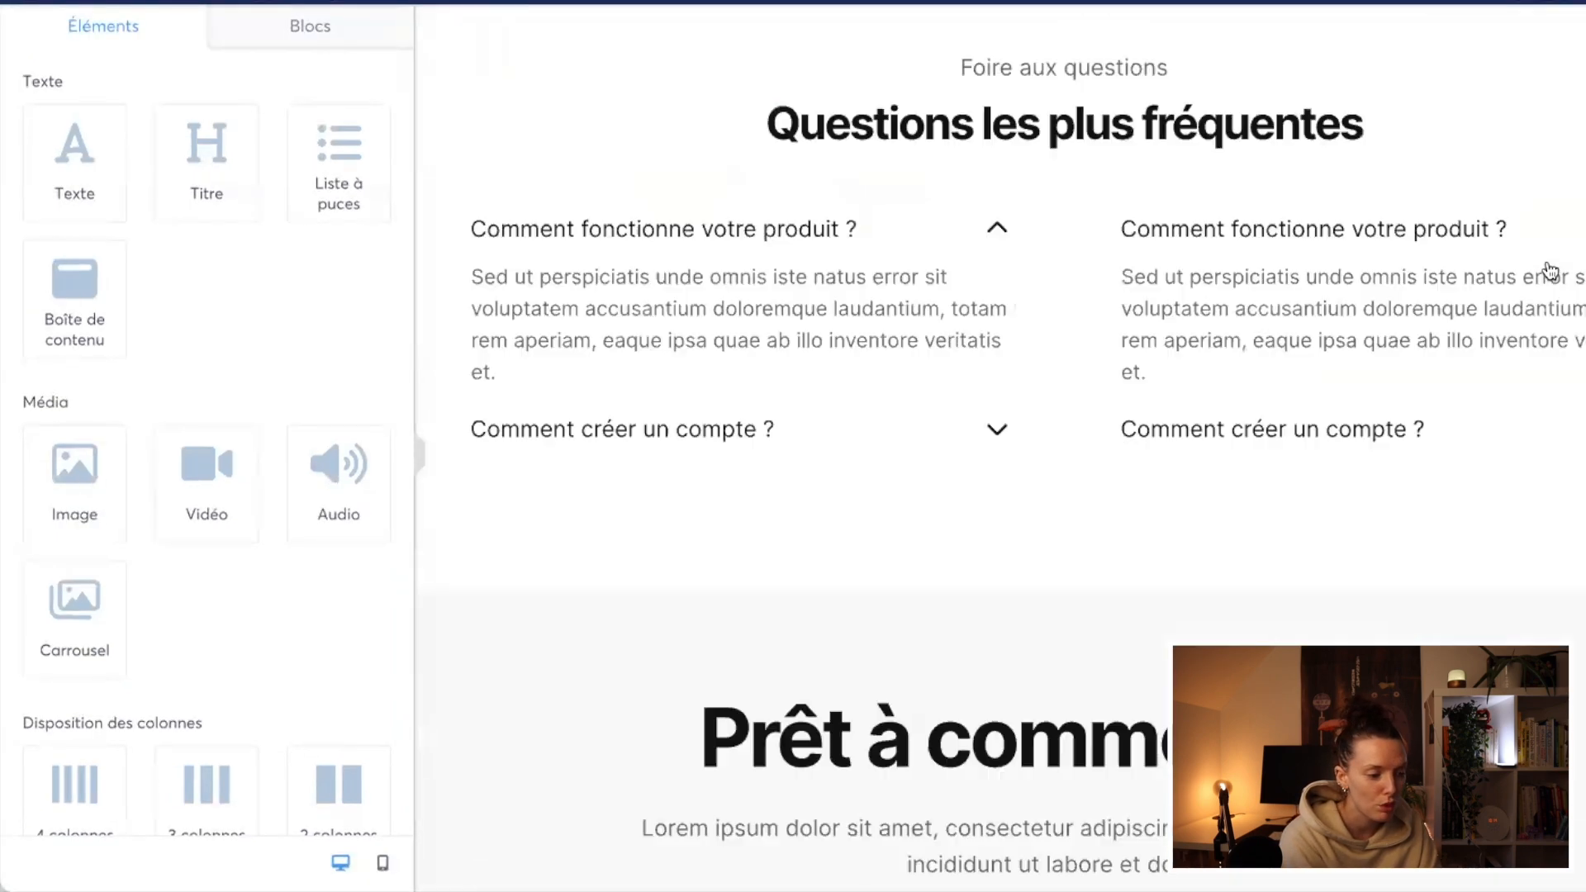
{"action": "scroll", "coordinate": [1000, 446], "scroll_direction": "up", "scroll_amount": 5}
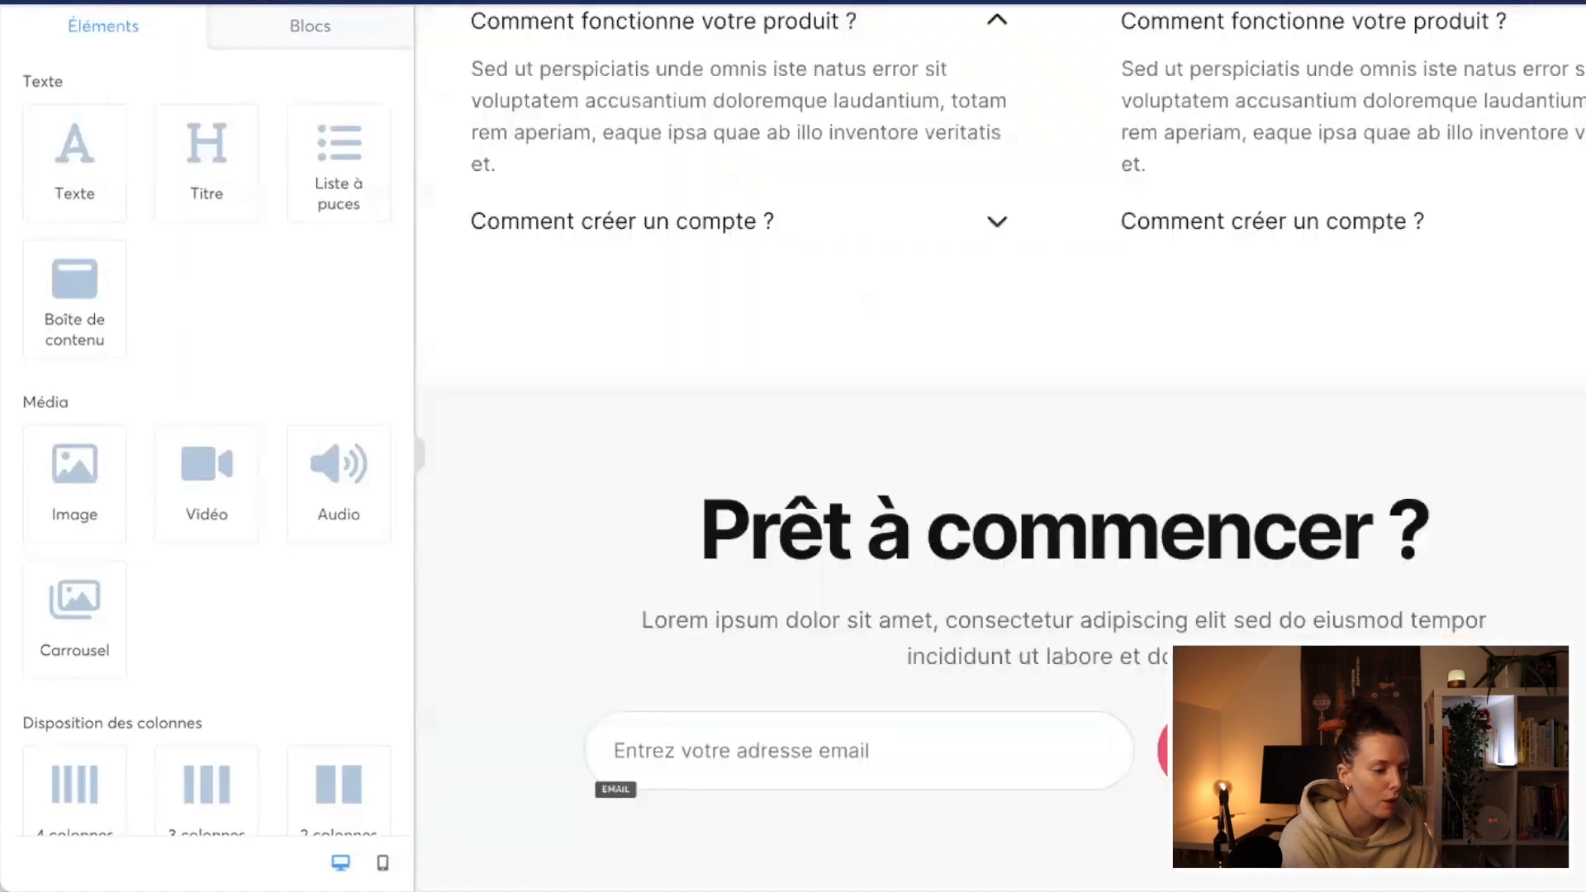
{"action": "scroll", "coordinate": [999, 446], "scroll_direction": "up", "scroll_amount": 5}
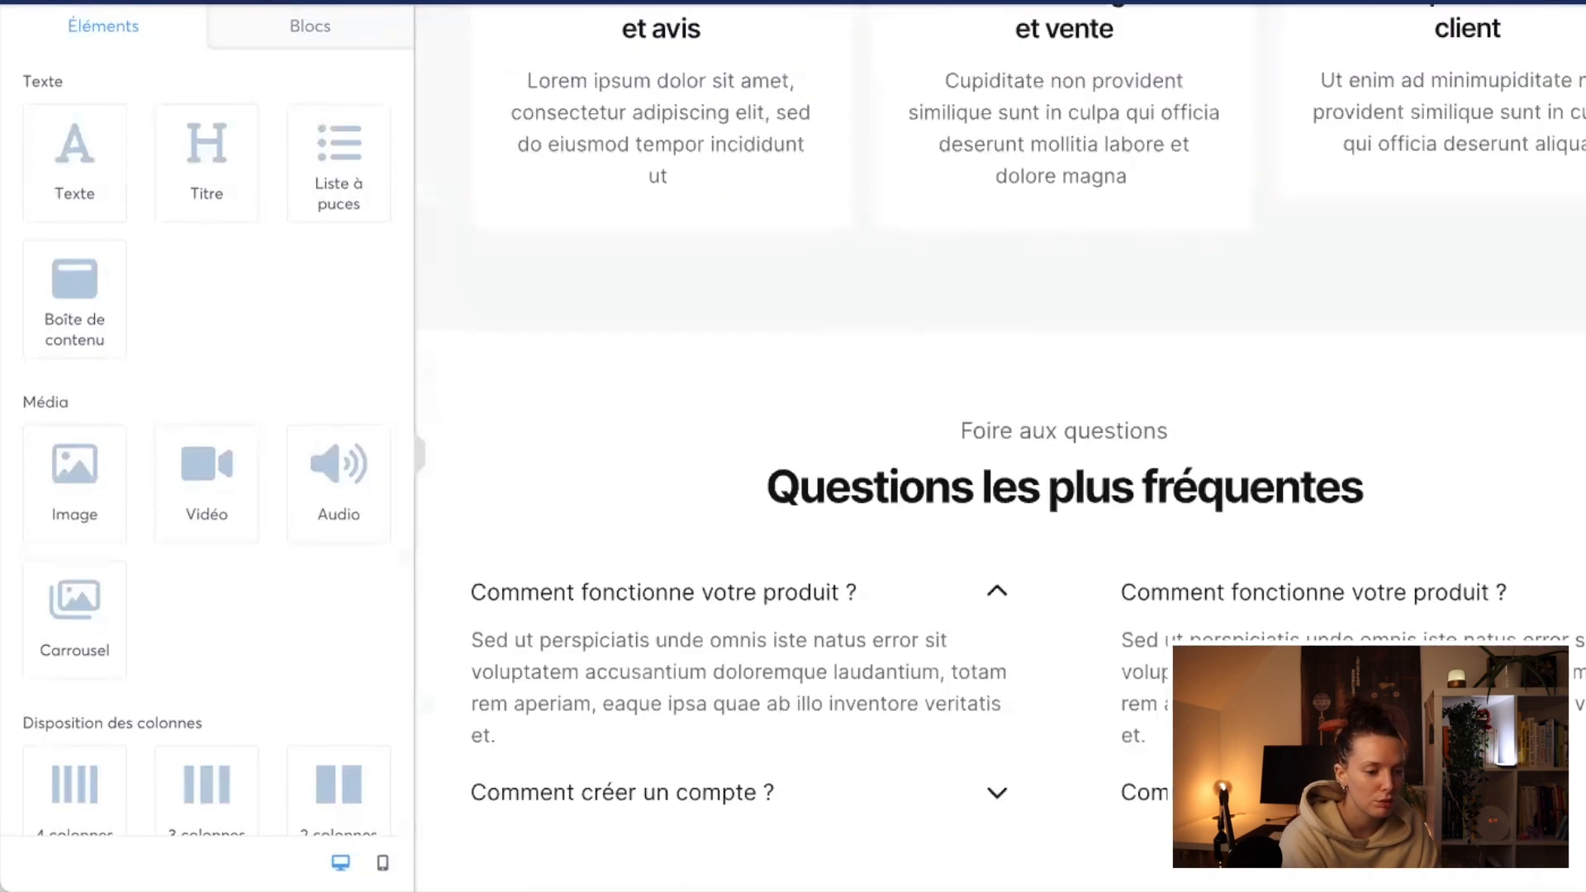
{"action": "left_click", "coordinate": [1000, 372]}
{"action": "scroll", "coordinate": [1000, 446], "scroll_direction": "up", "scroll_amount": 8}
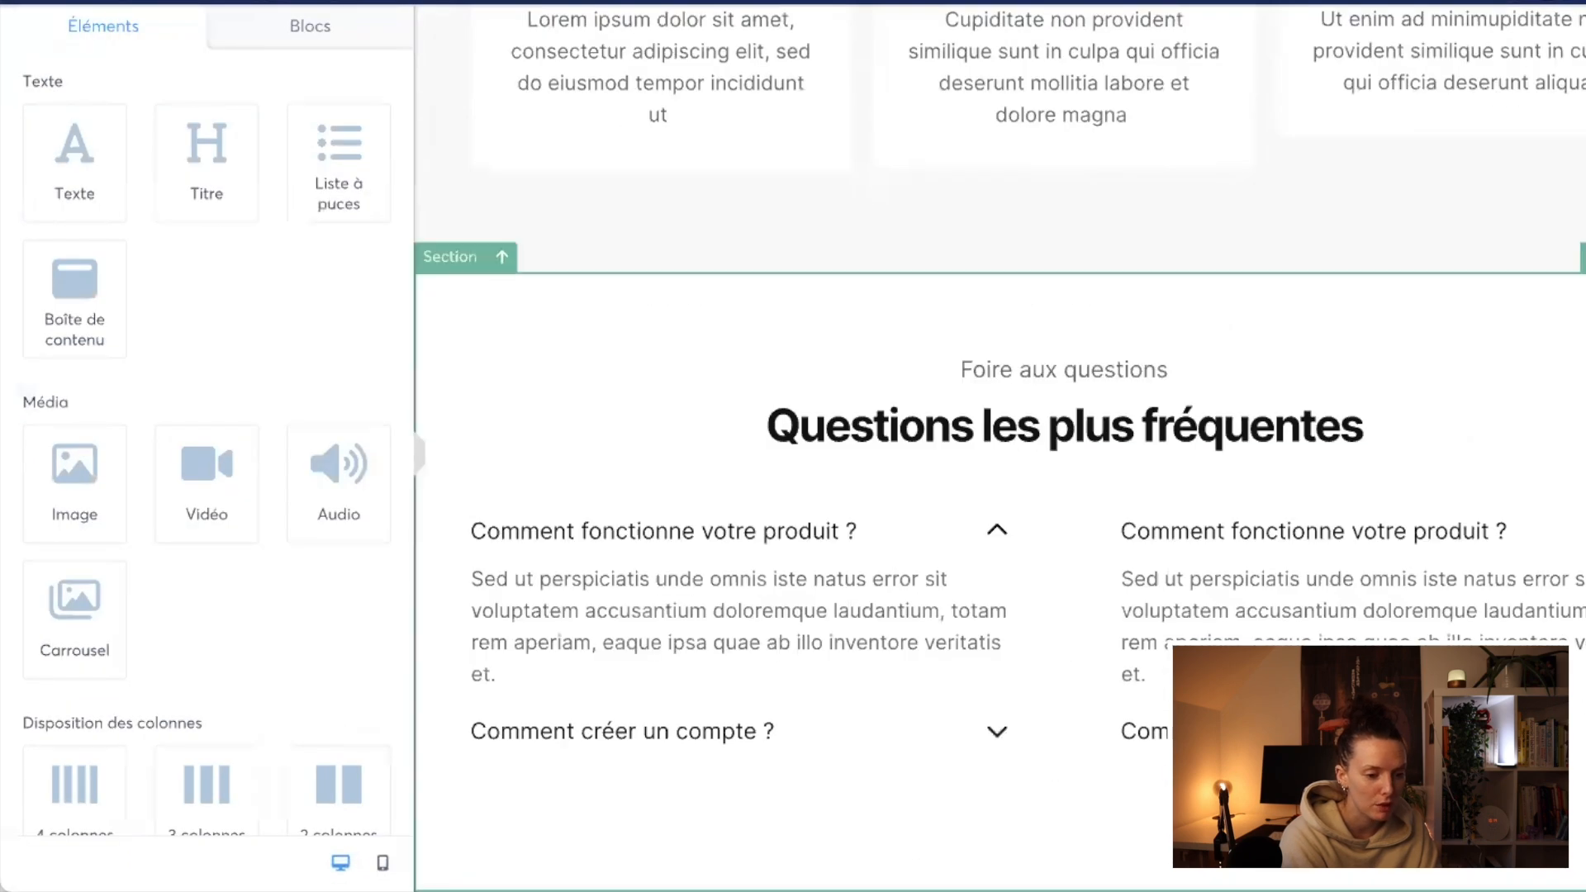
{"action": "scroll", "coordinate": [999, 446], "scroll_direction": "up", "scroll_amount": 15}
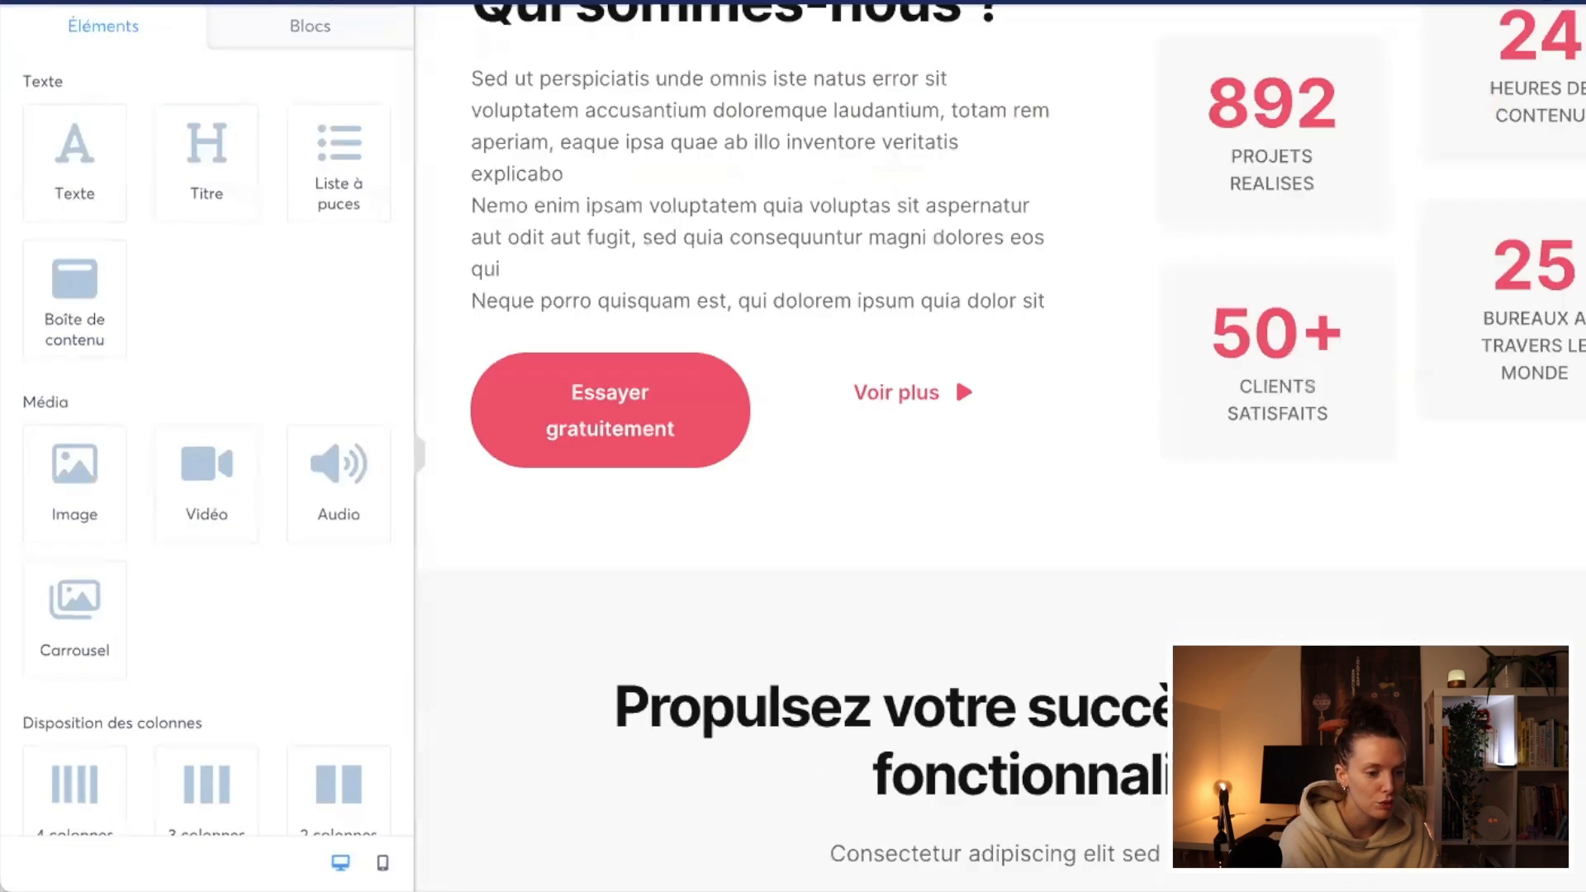
{"action": "left_click", "coordinate": [999, 272]}
{"action": "scroll", "coordinate": [1000, 446], "scroll_direction": "down", "scroll_amount": 9}
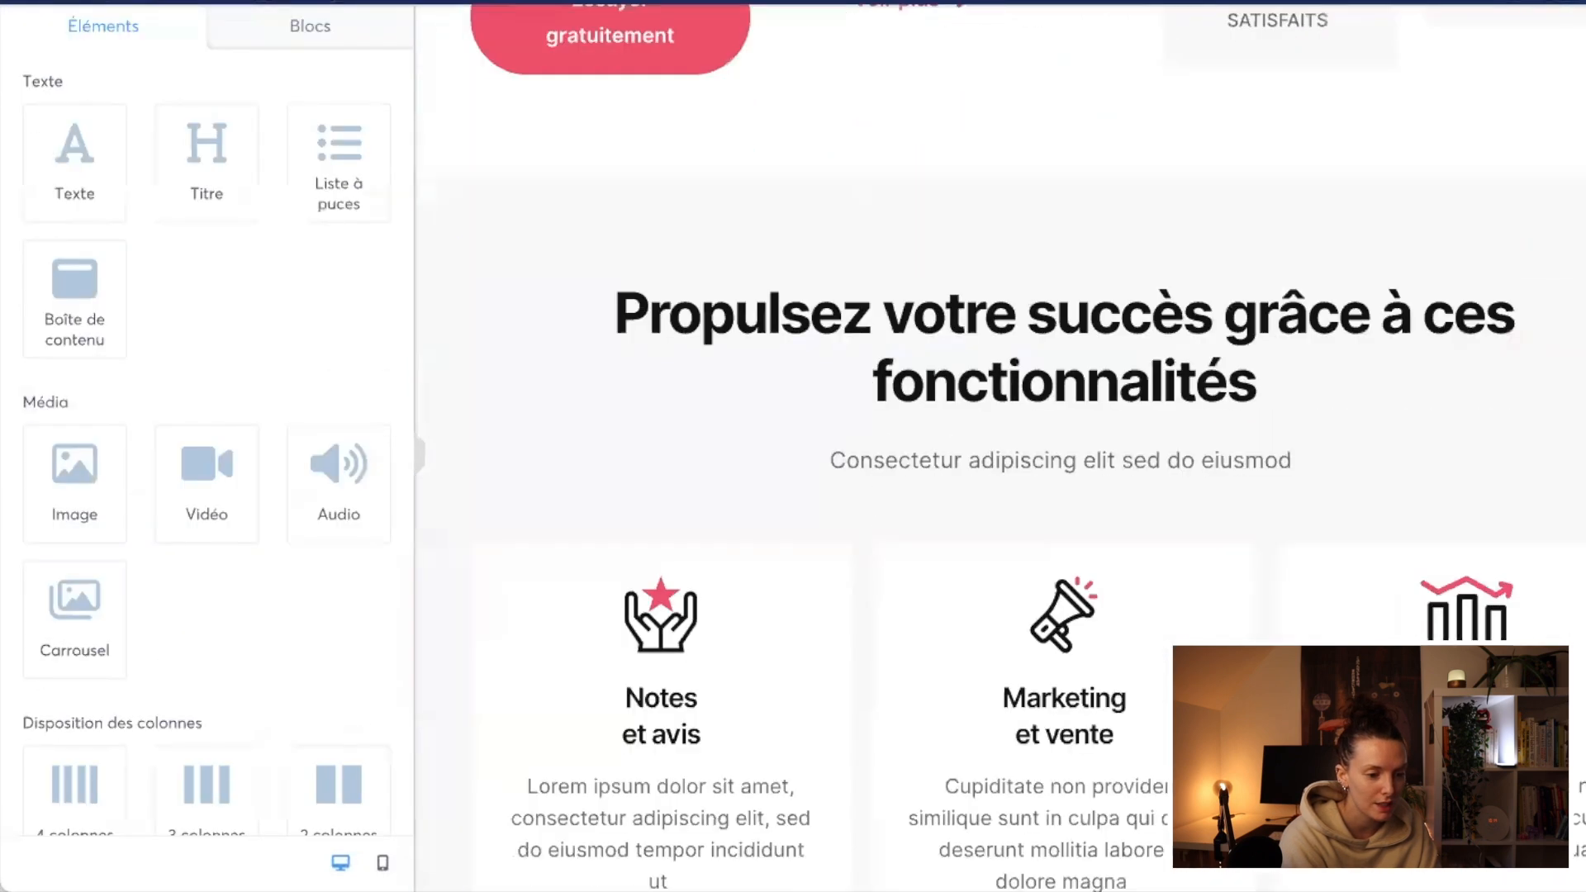
{"action": "scroll", "coordinate": [999, 446], "scroll_direction": "up", "scroll_amount": 6}
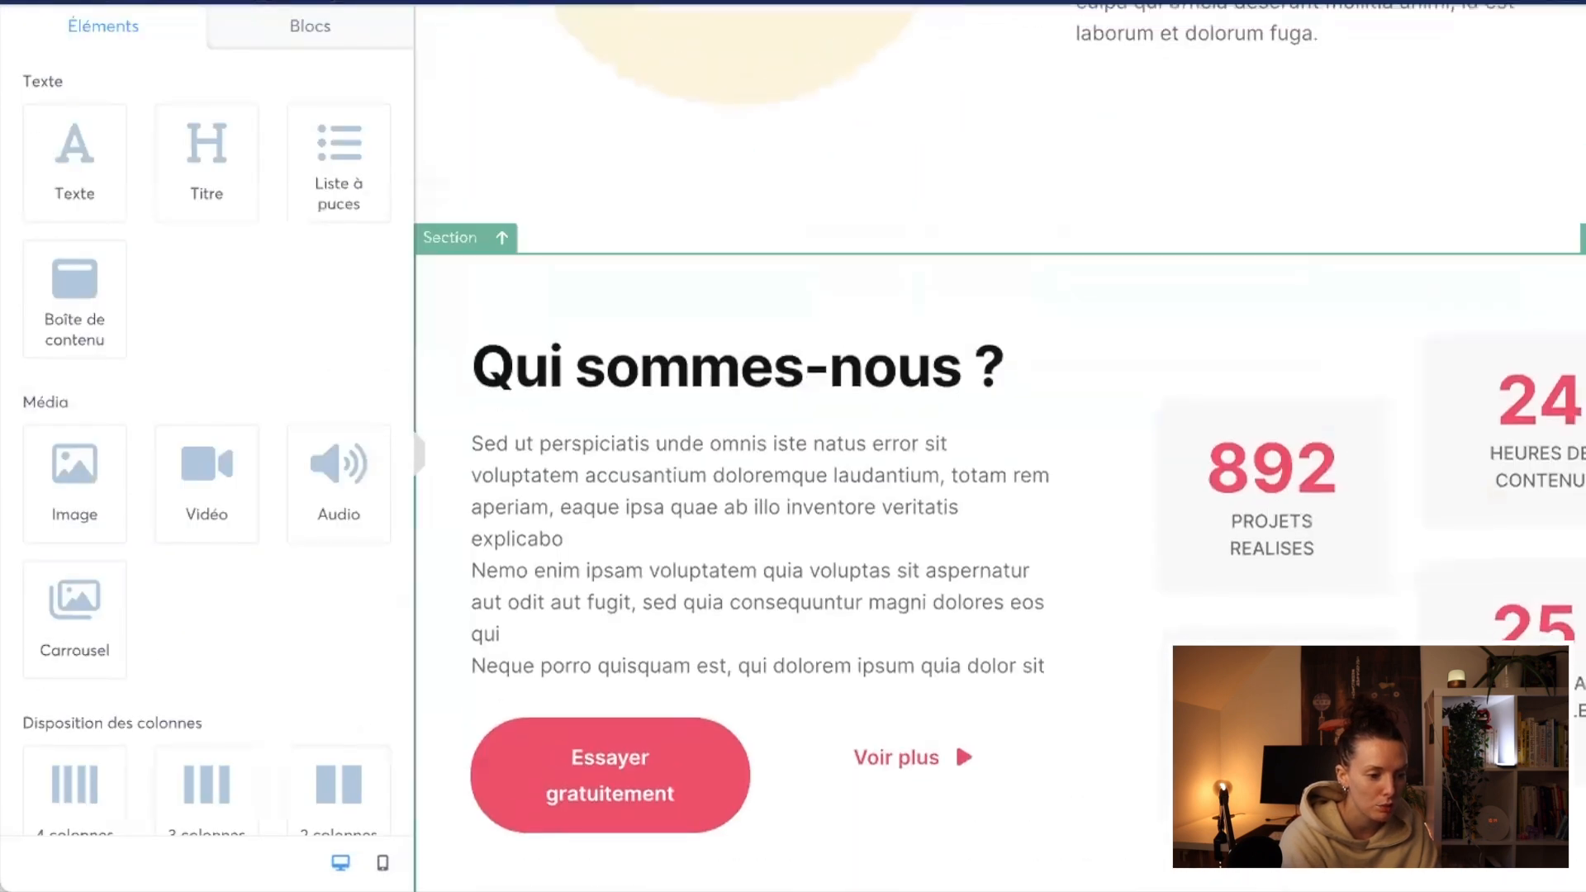
{"action": "scroll", "coordinate": [999, 446], "scroll_direction": "up", "scroll_amount": 10}
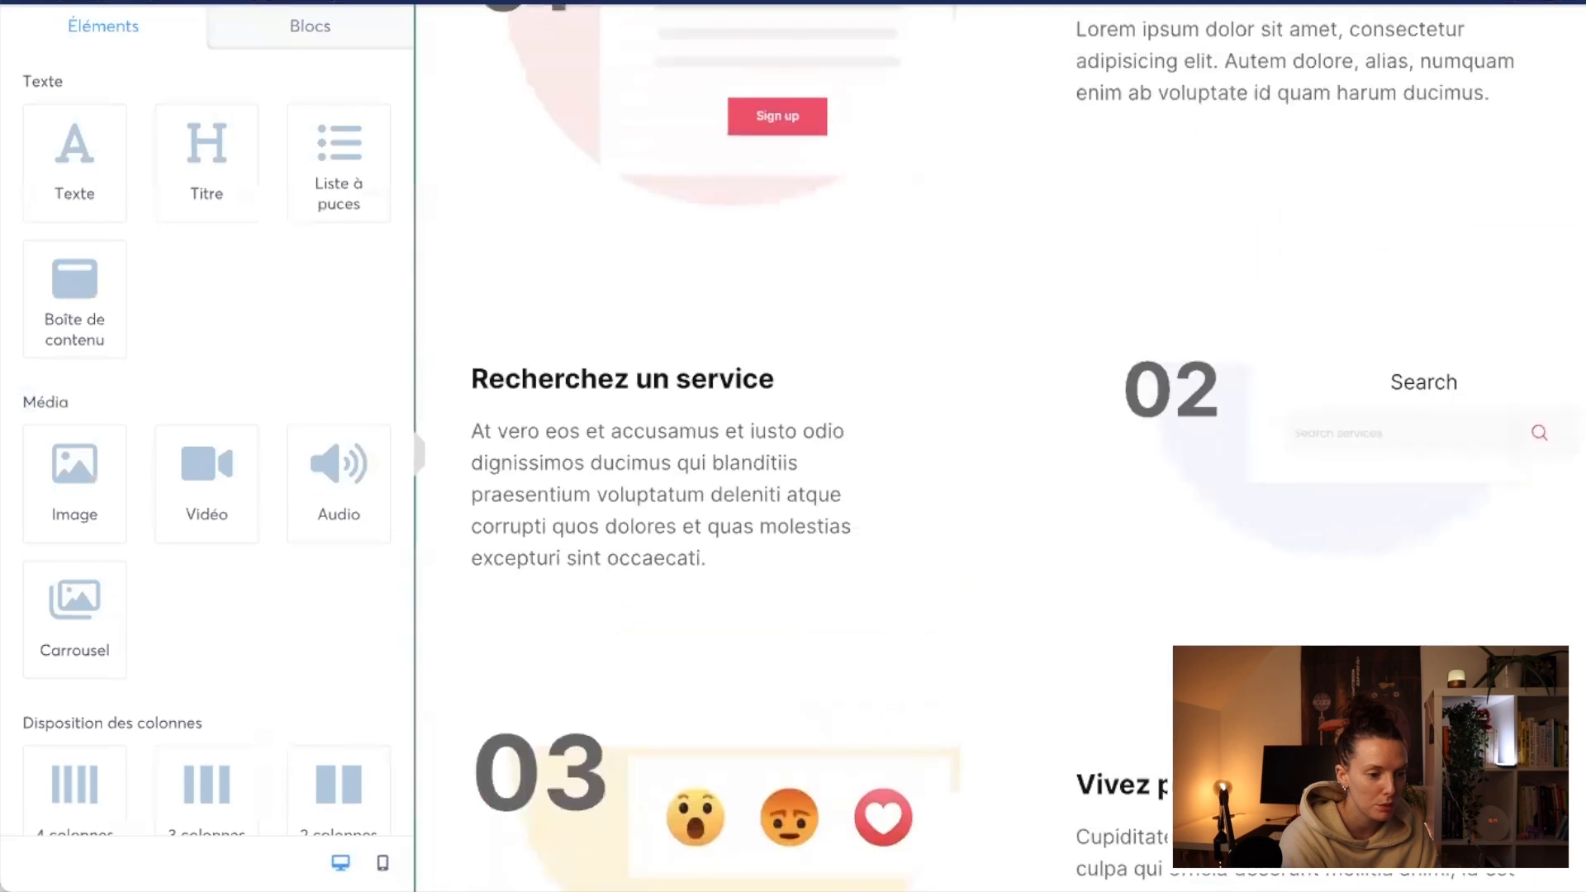
{"action": "scroll", "coordinate": [999, 446], "scroll_direction": "up", "scroll_amount": 4}
{"action": "scroll", "coordinate": [1549, 355], "scroll_direction": "up", "scroll_amount": 8}
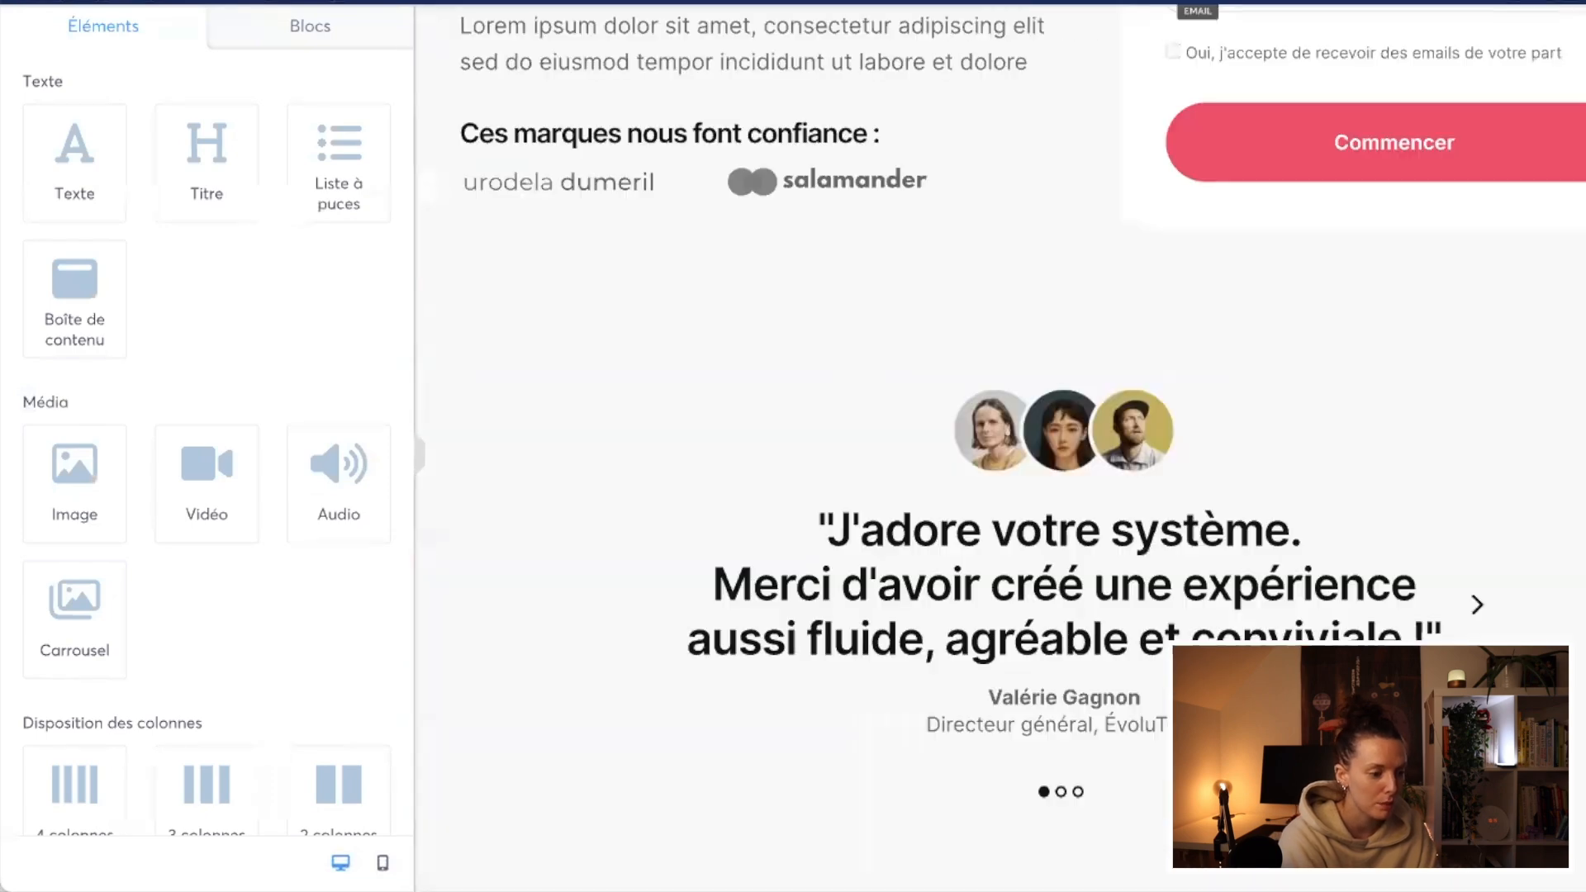
{"action": "scroll", "coordinate": [999, 446], "scroll_direction": "up", "scroll_amount": 5}
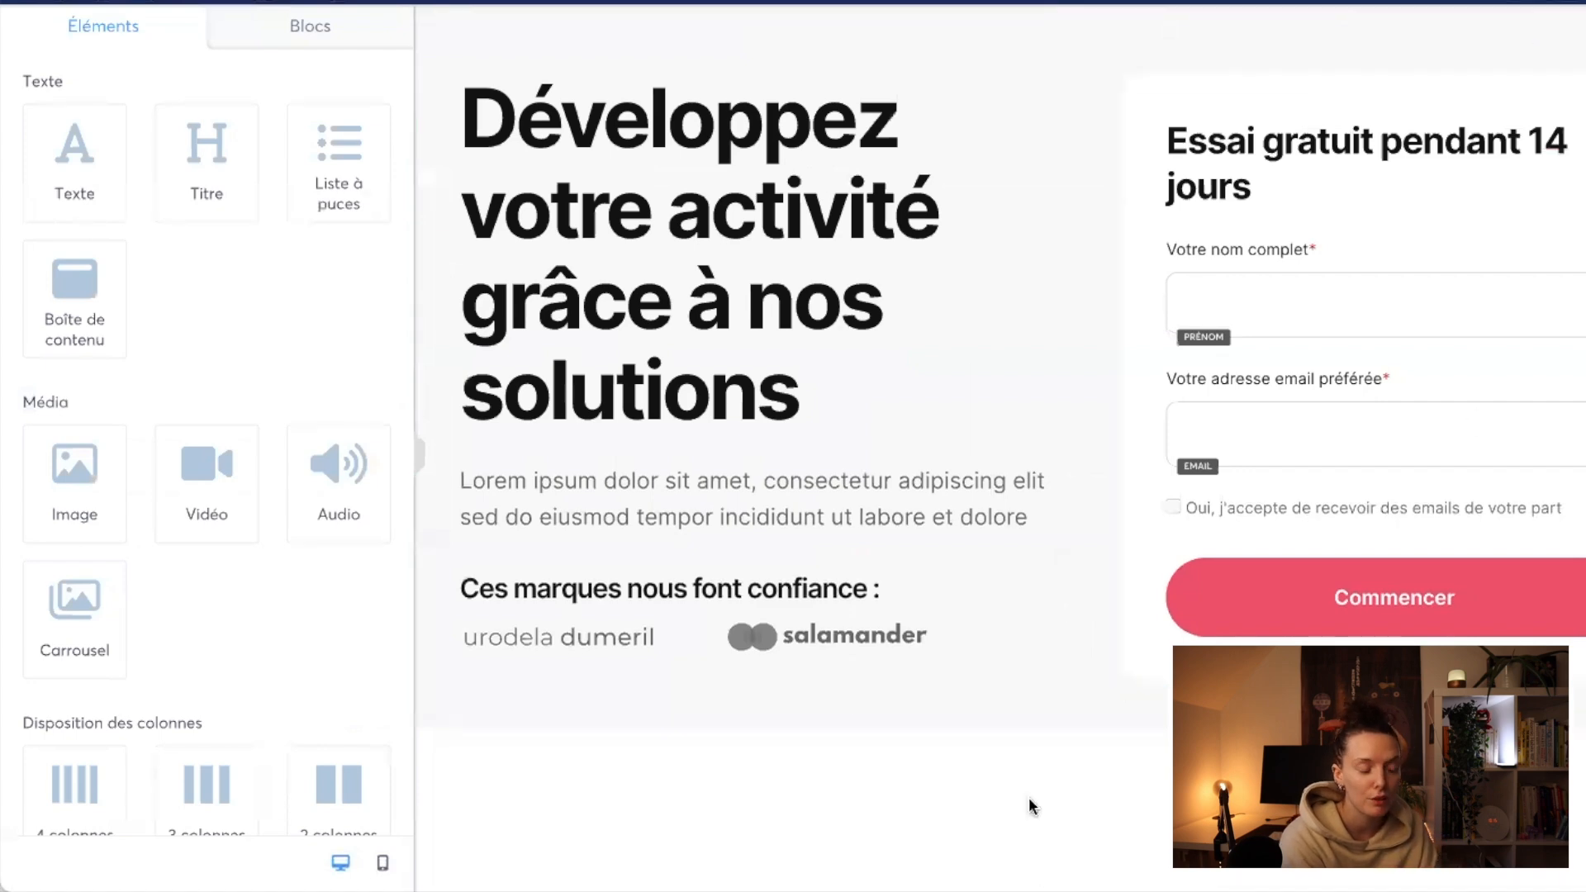
Step: Set the stored image Arriere-plandegrade.png as the background image of the hero section
{"action": "left_click", "coordinate": [551, 706]}
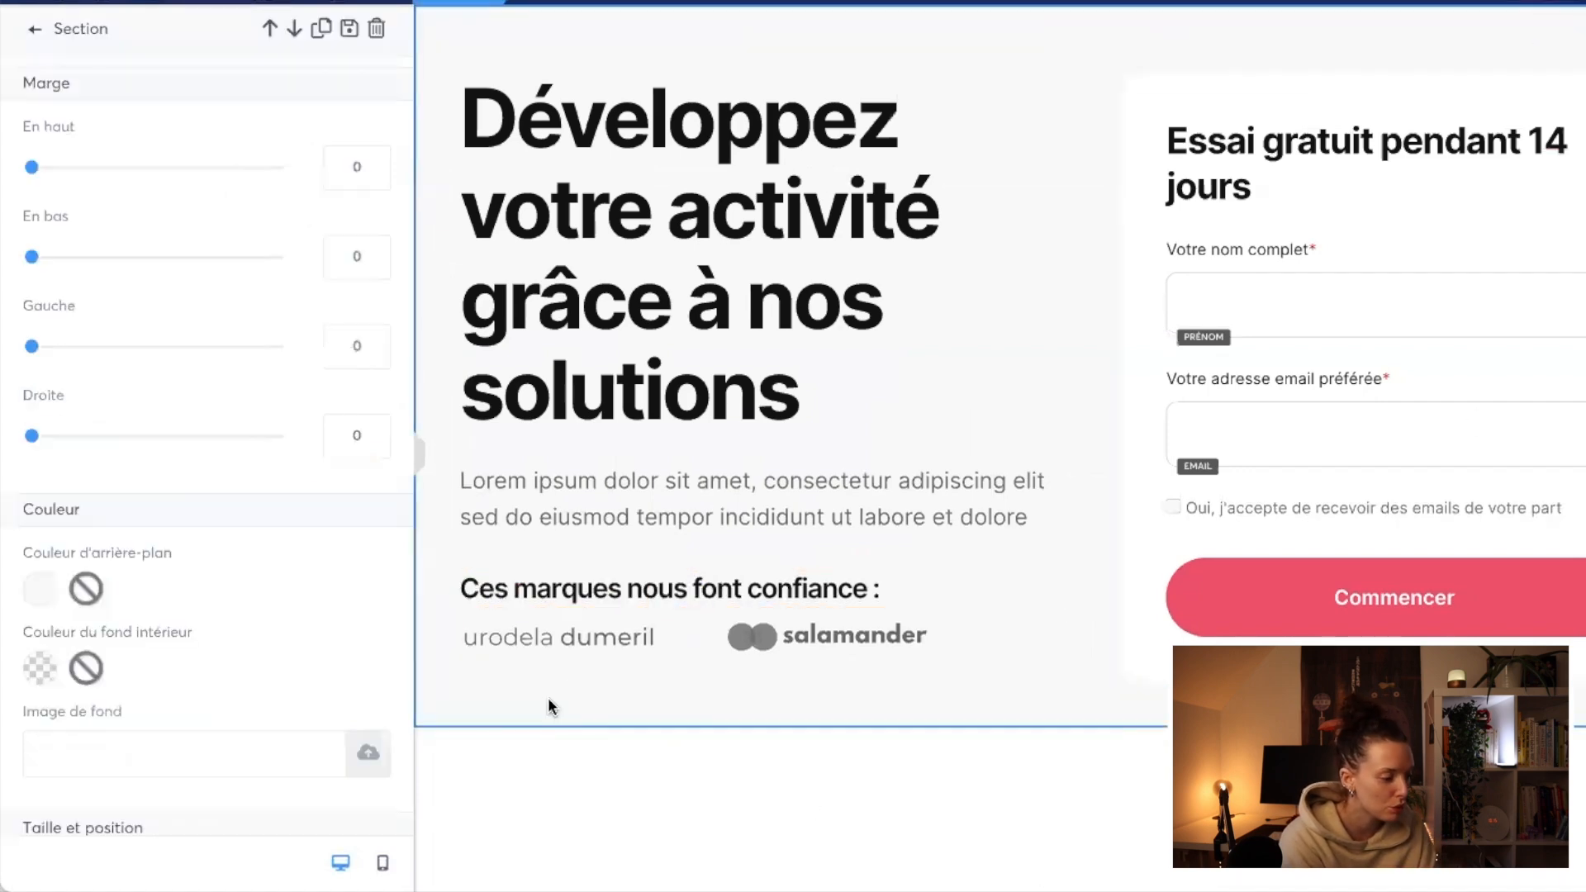
{"action": "left_click", "coordinate": [368, 755]}
{"action": "left_click", "coordinate": [1006, 165]}
{"action": "scroll", "coordinate": [726, 548], "scroll_direction": "down", "scroll_amount": 3}
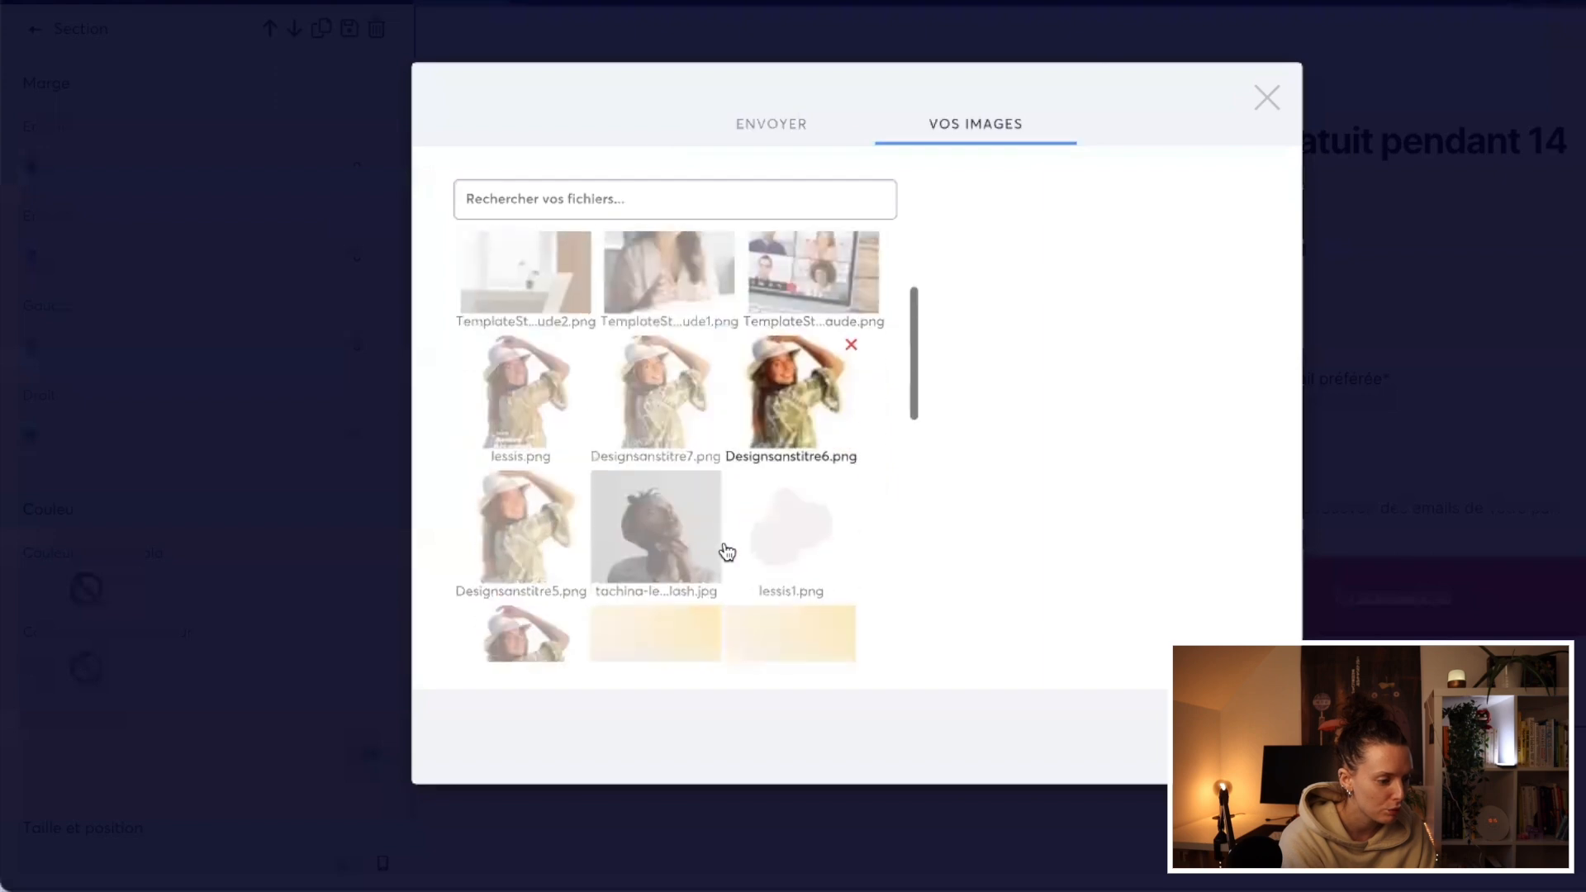
{"action": "left_click", "coordinate": [702, 545]}
{"action": "left_click", "coordinate": [702, 546]}
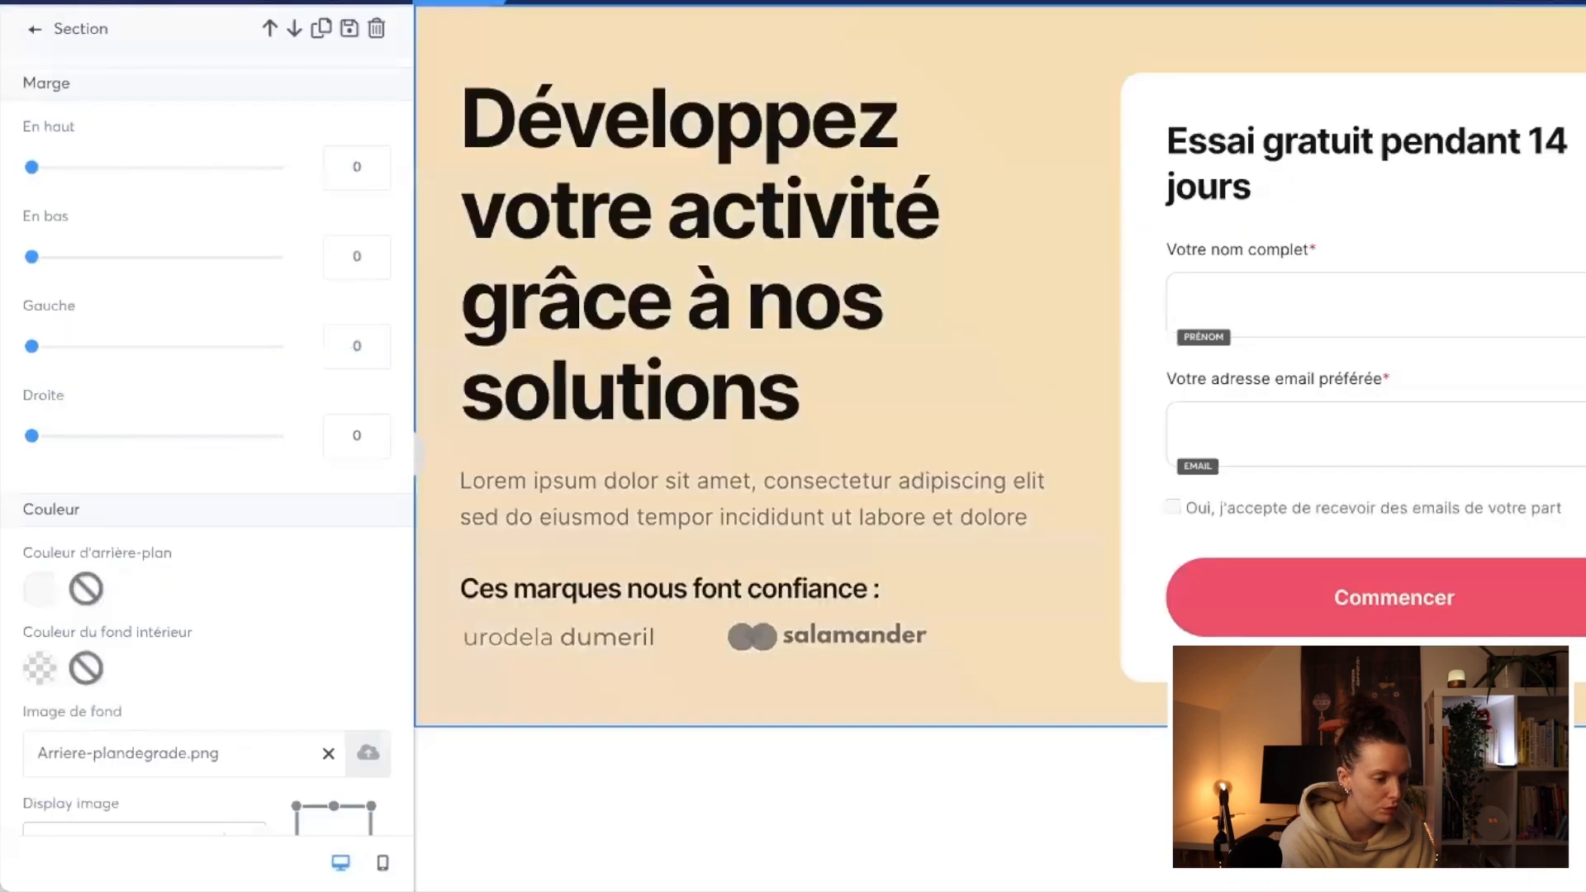
Step: Try the Plein centre (Fixed) and Répéter display modes for the hero's background image, and settle on Remplir à 100% en largeur
{"action": "scroll", "coordinate": [159, 679], "scroll_direction": "down", "scroll_amount": 3}
{"action": "left_click", "coordinate": [223, 647]}
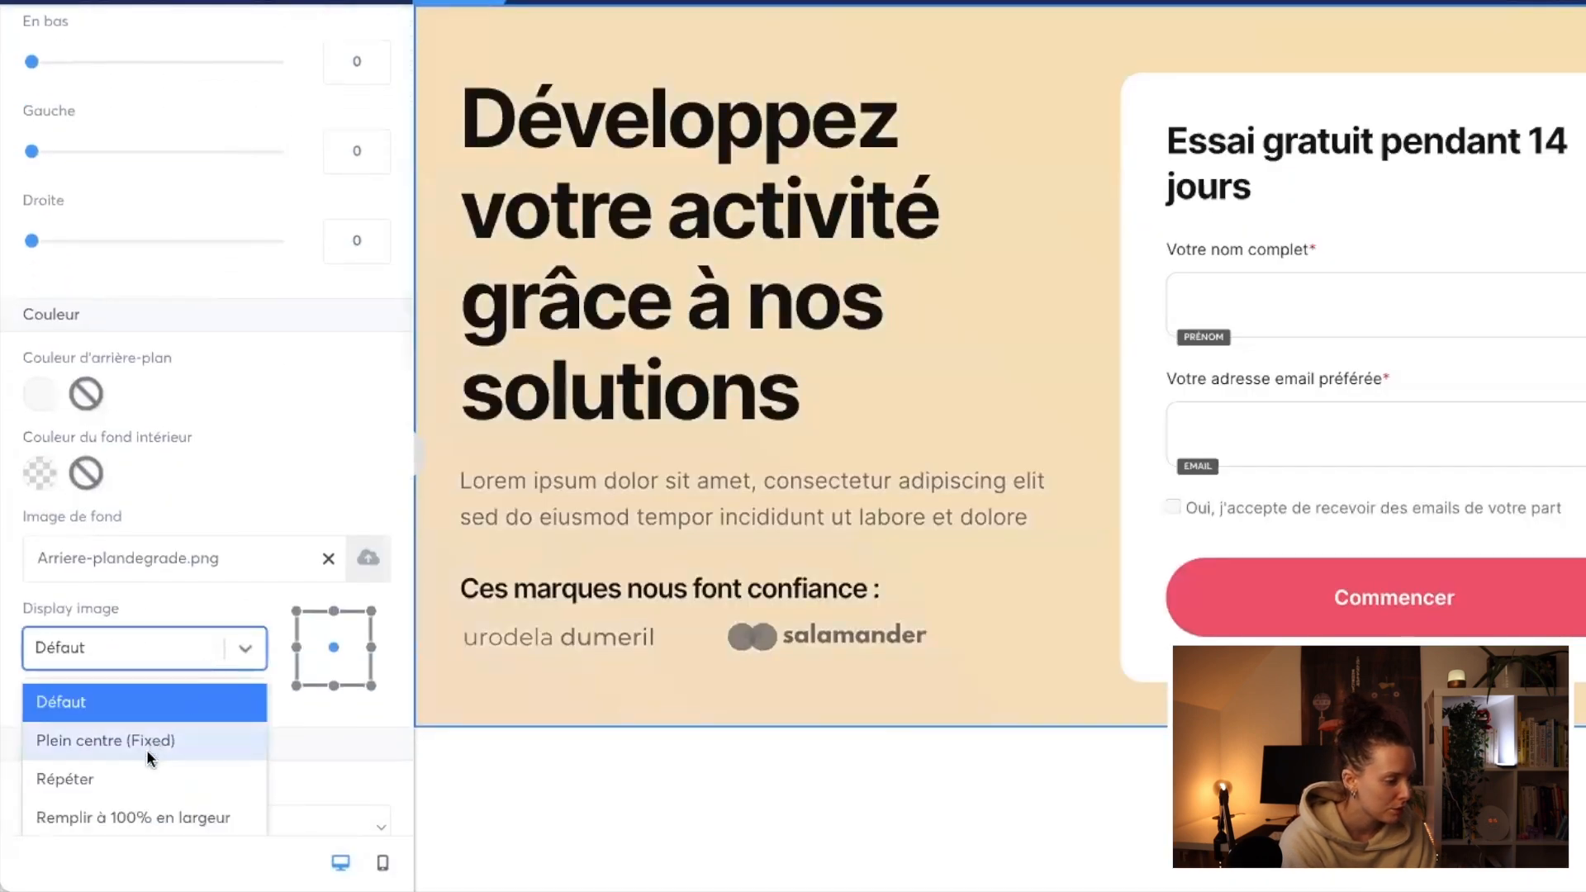
{"action": "left_click", "coordinate": [142, 740]}
{"action": "left_click", "coordinate": [206, 648]}
{"action": "left_click", "coordinate": [166, 778]}
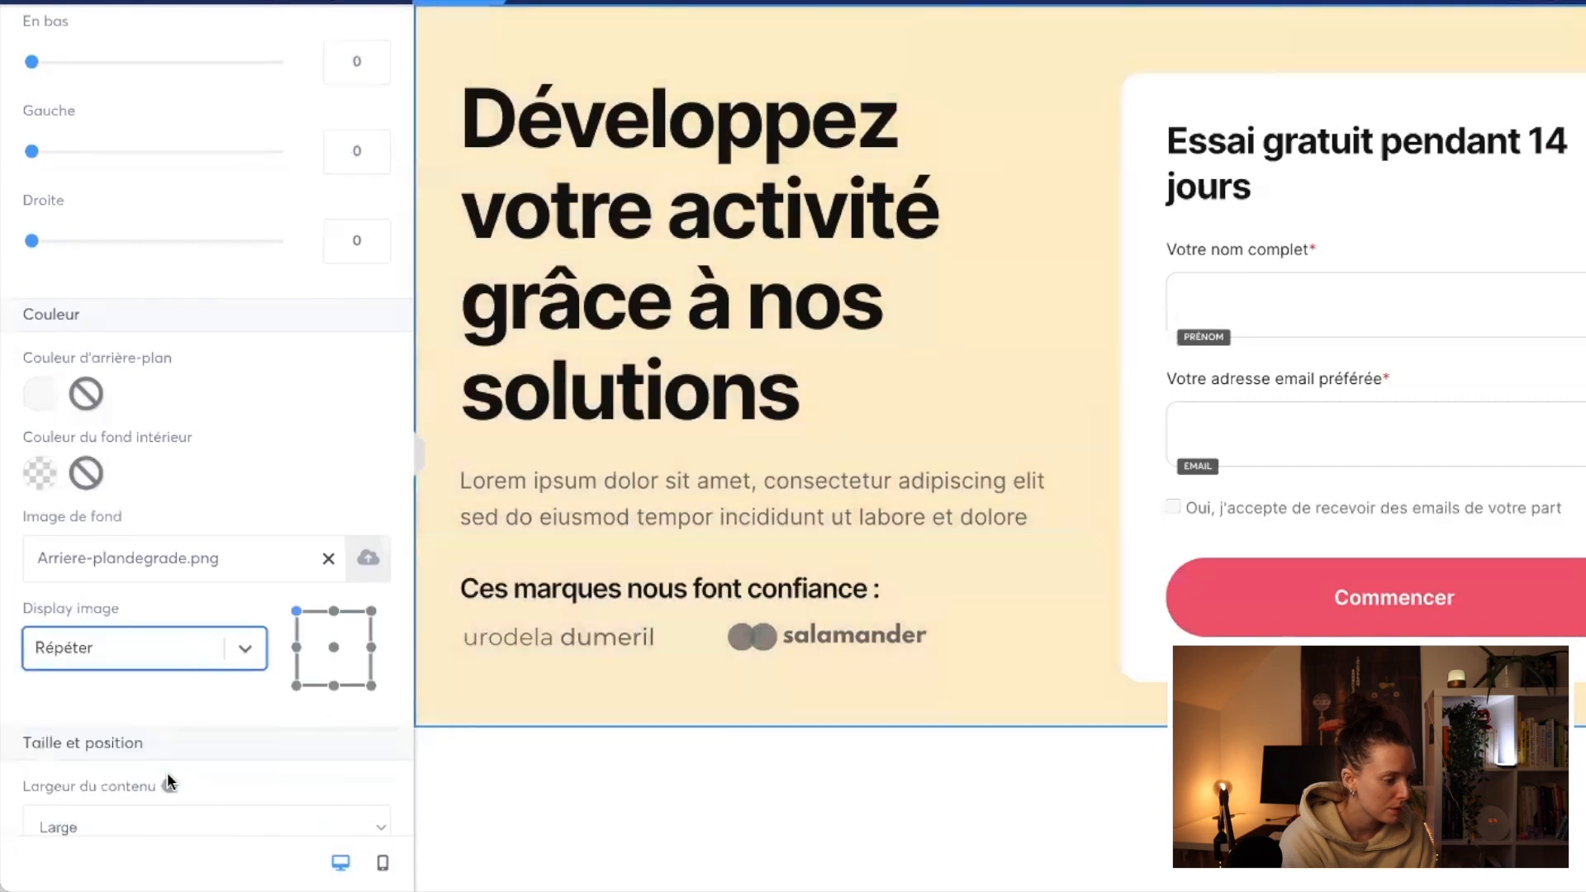
{"action": "left_click", "coordinate": [231, 657]}
{"action": "left_click", "coordinate": [191, 806]}
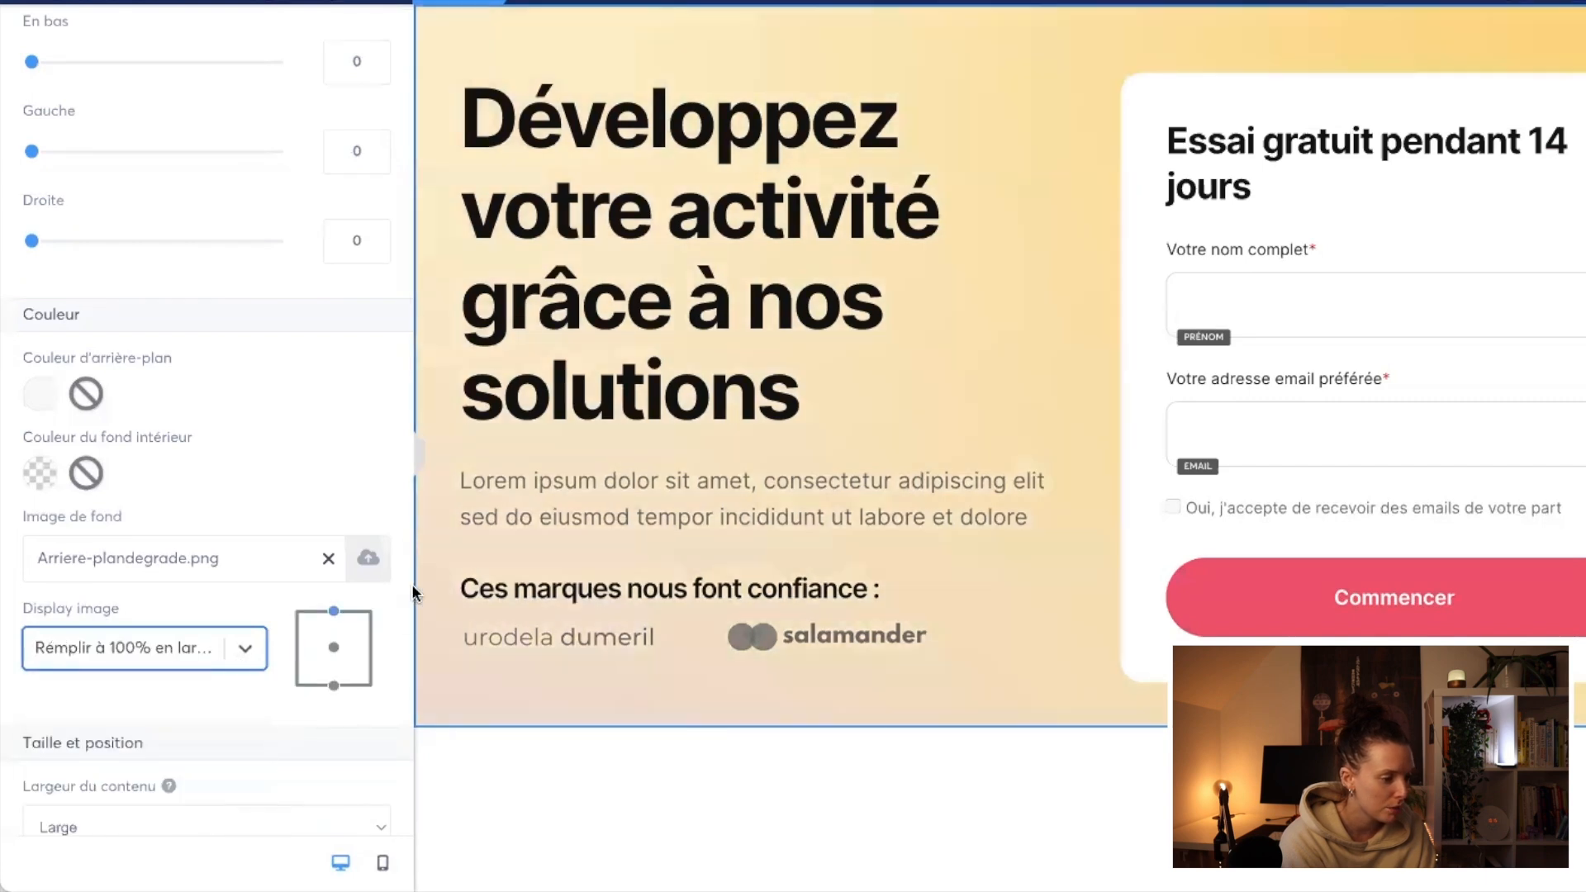
{"action": "left_click", "coordinate": [418, 456]}
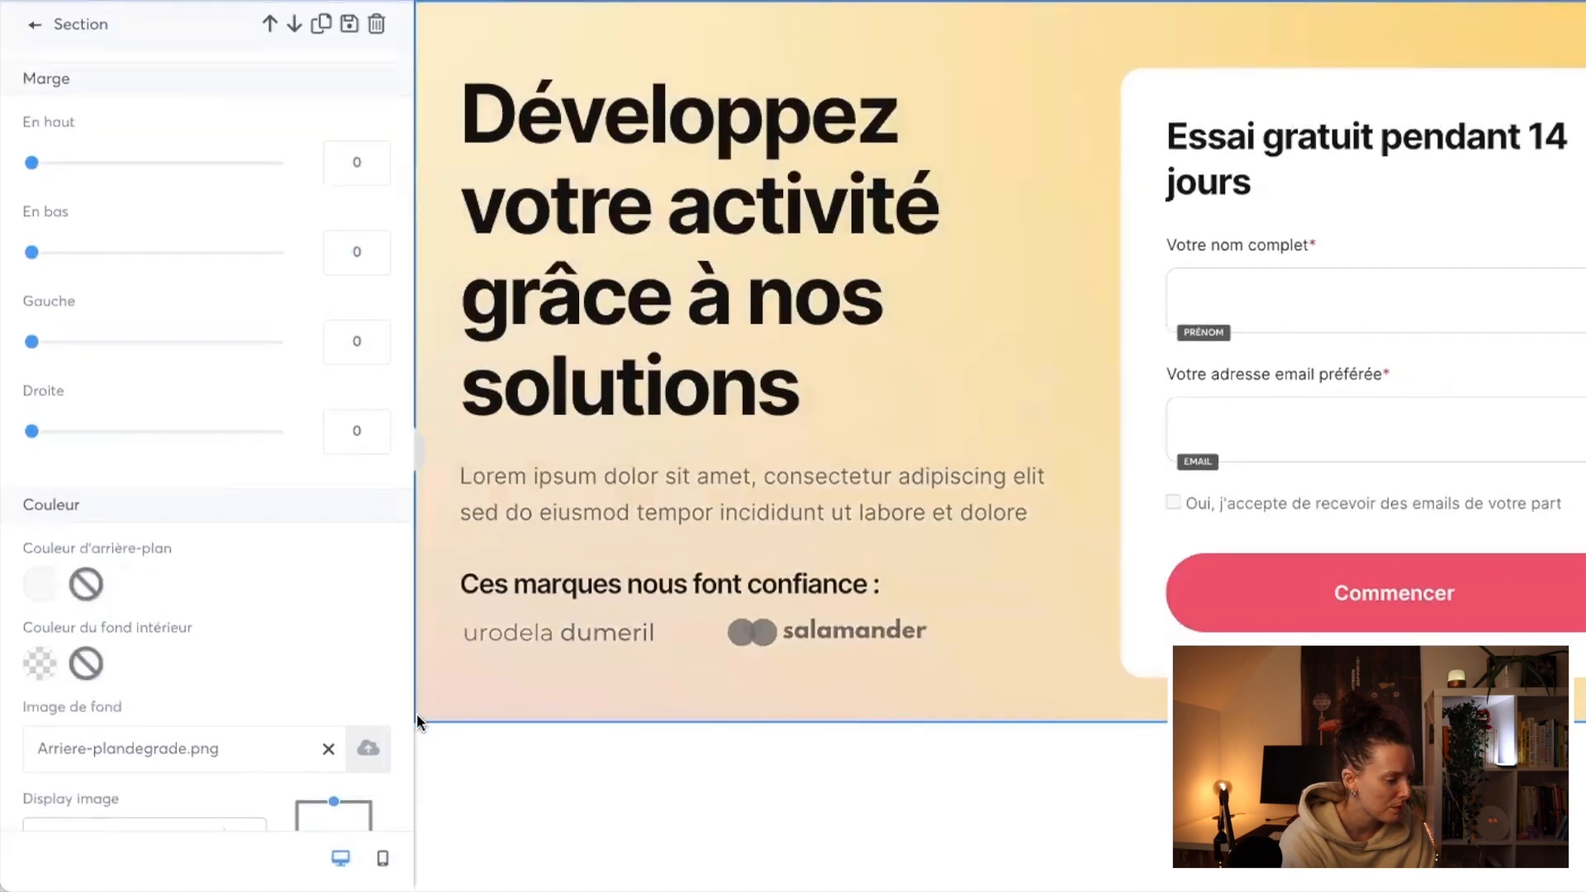
{"action": "scroll", "coordinate": [216, 715], "scroll_direction": "down", "scroll_amount": 2}
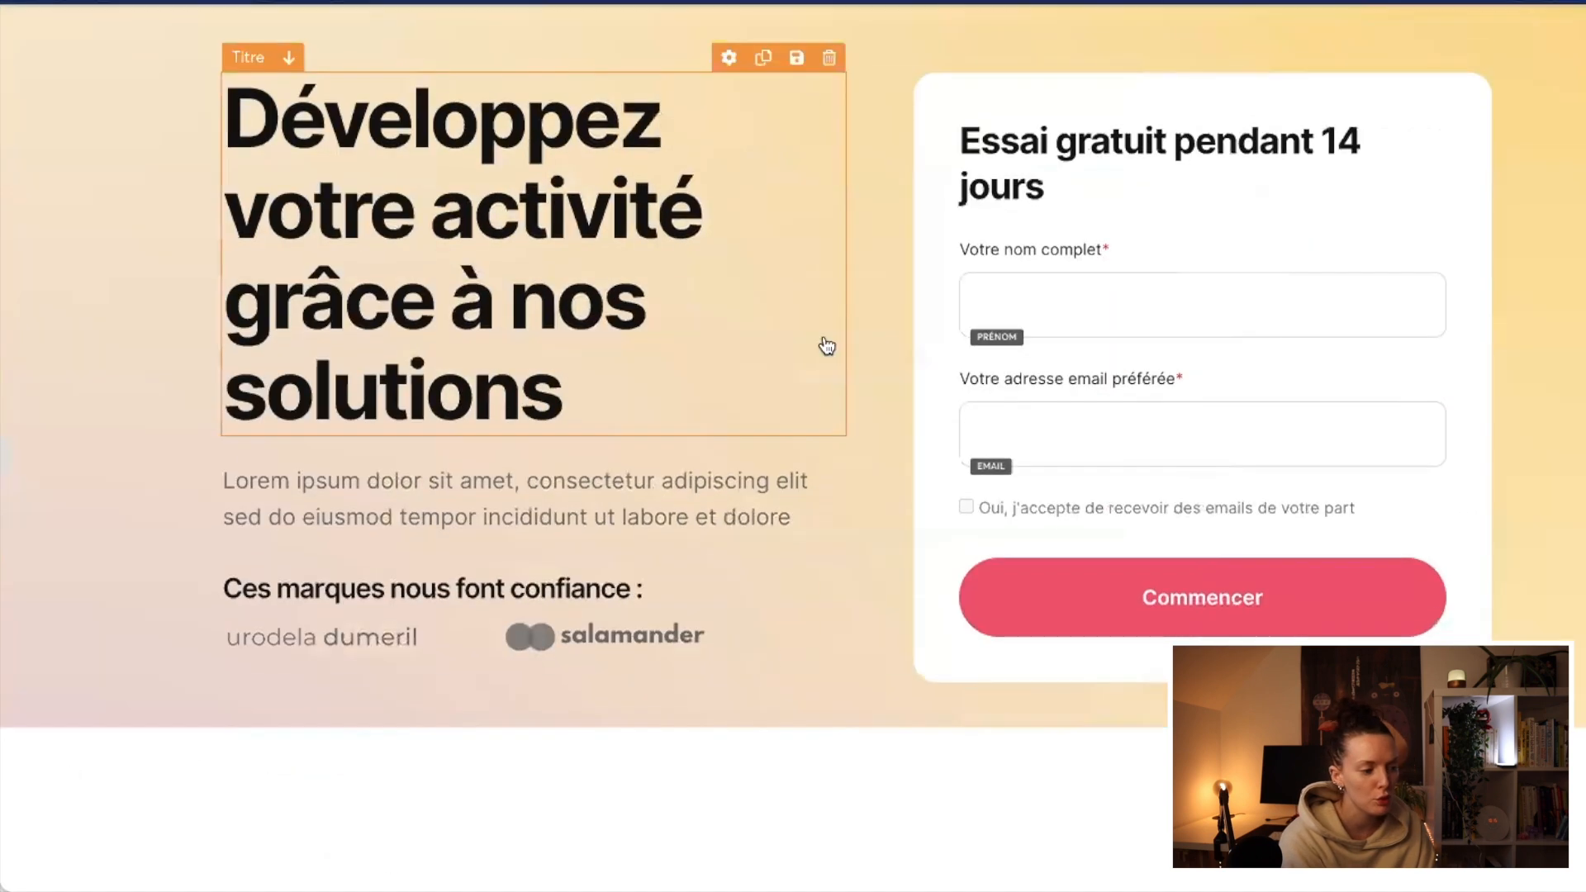
Step: Set the hero title's font to the custom font DelaGothicOneRegular
{"action": "left_click", "coordinate": [621, 350]}
{"action": "left_click", "coordinate": [306, 344]}
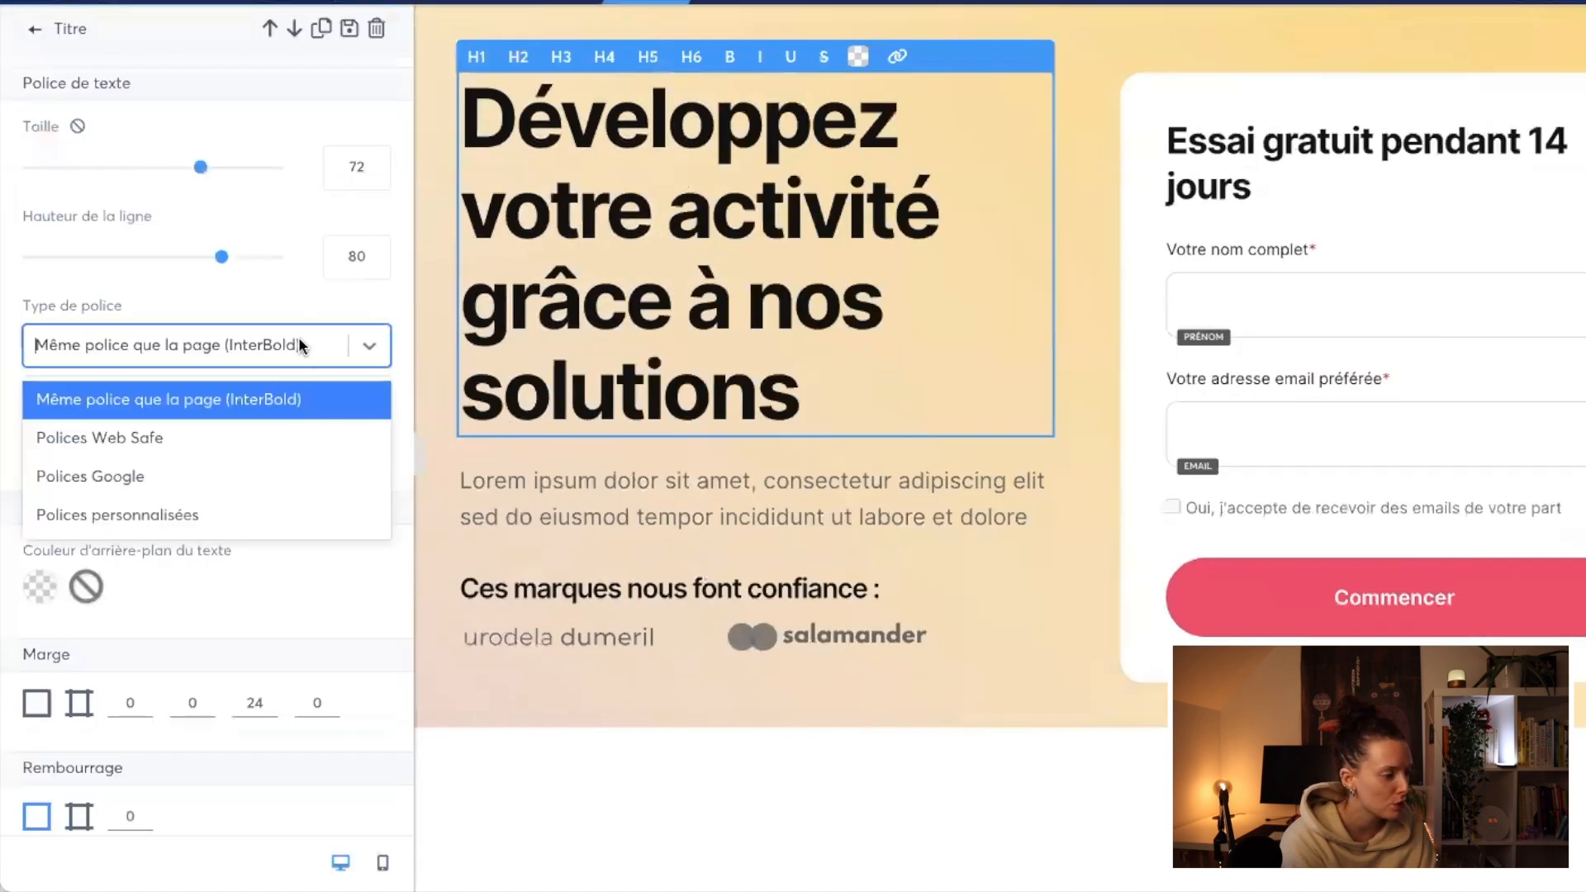
{"action": "left_click", "coordinate": [199, 514]}
{"action": "left_click", "coordinate": [165, 404]}
{"action": "left_click", "coordinate": [124, 454]}
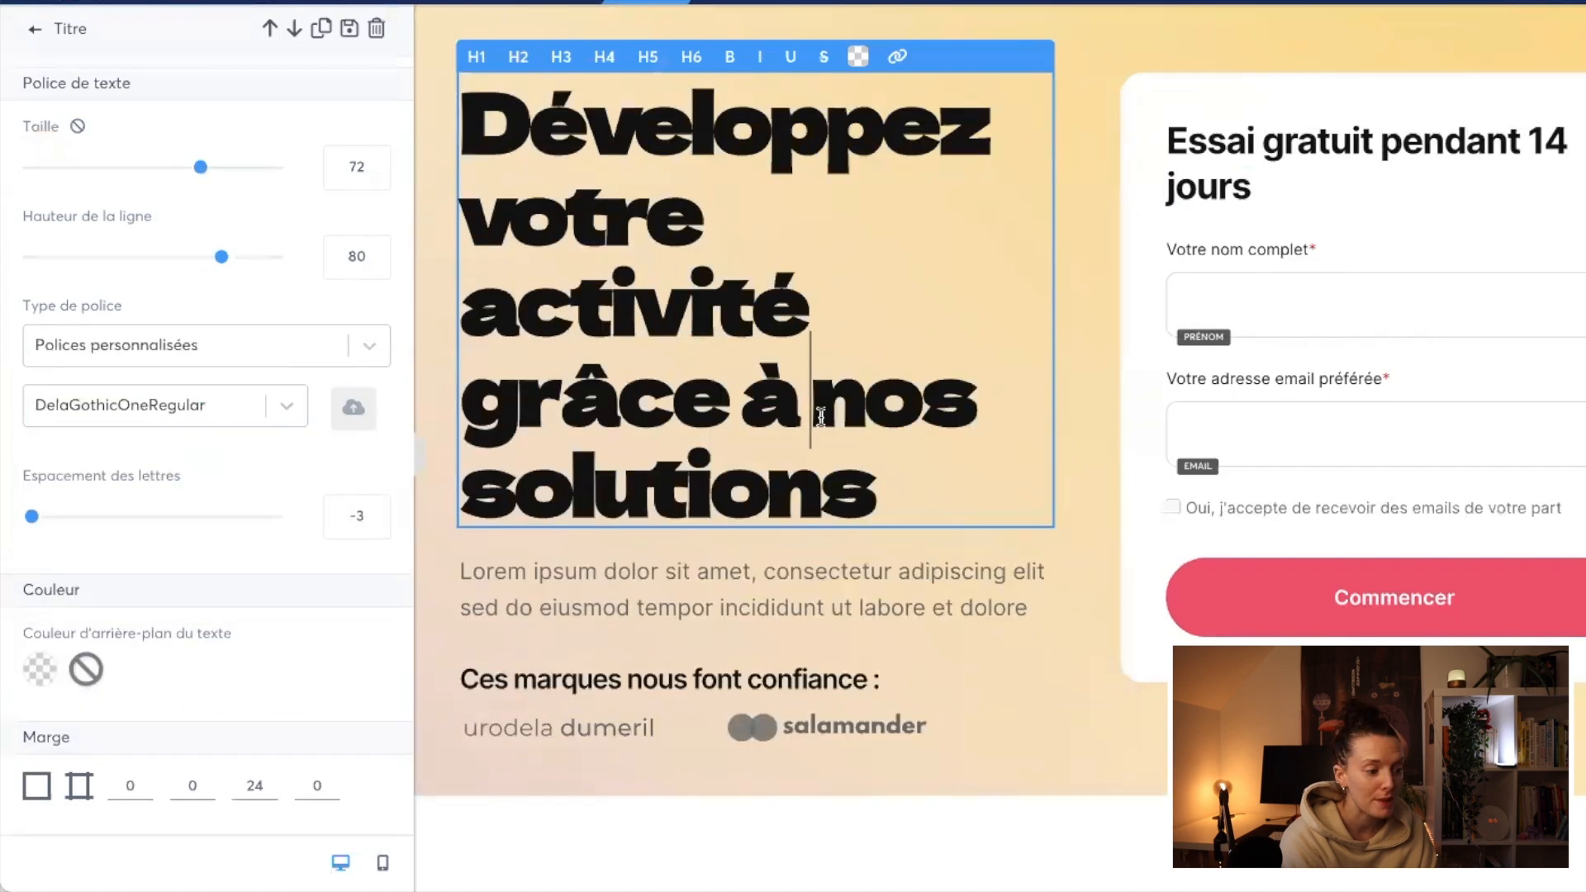
Step: Replace the hero title's text with "INSCRIS TOI A LA NEWSLETTER"
{"action": "left_click_drag", "start_coordinate": [882, 485], "coordinate": [360, 135]}
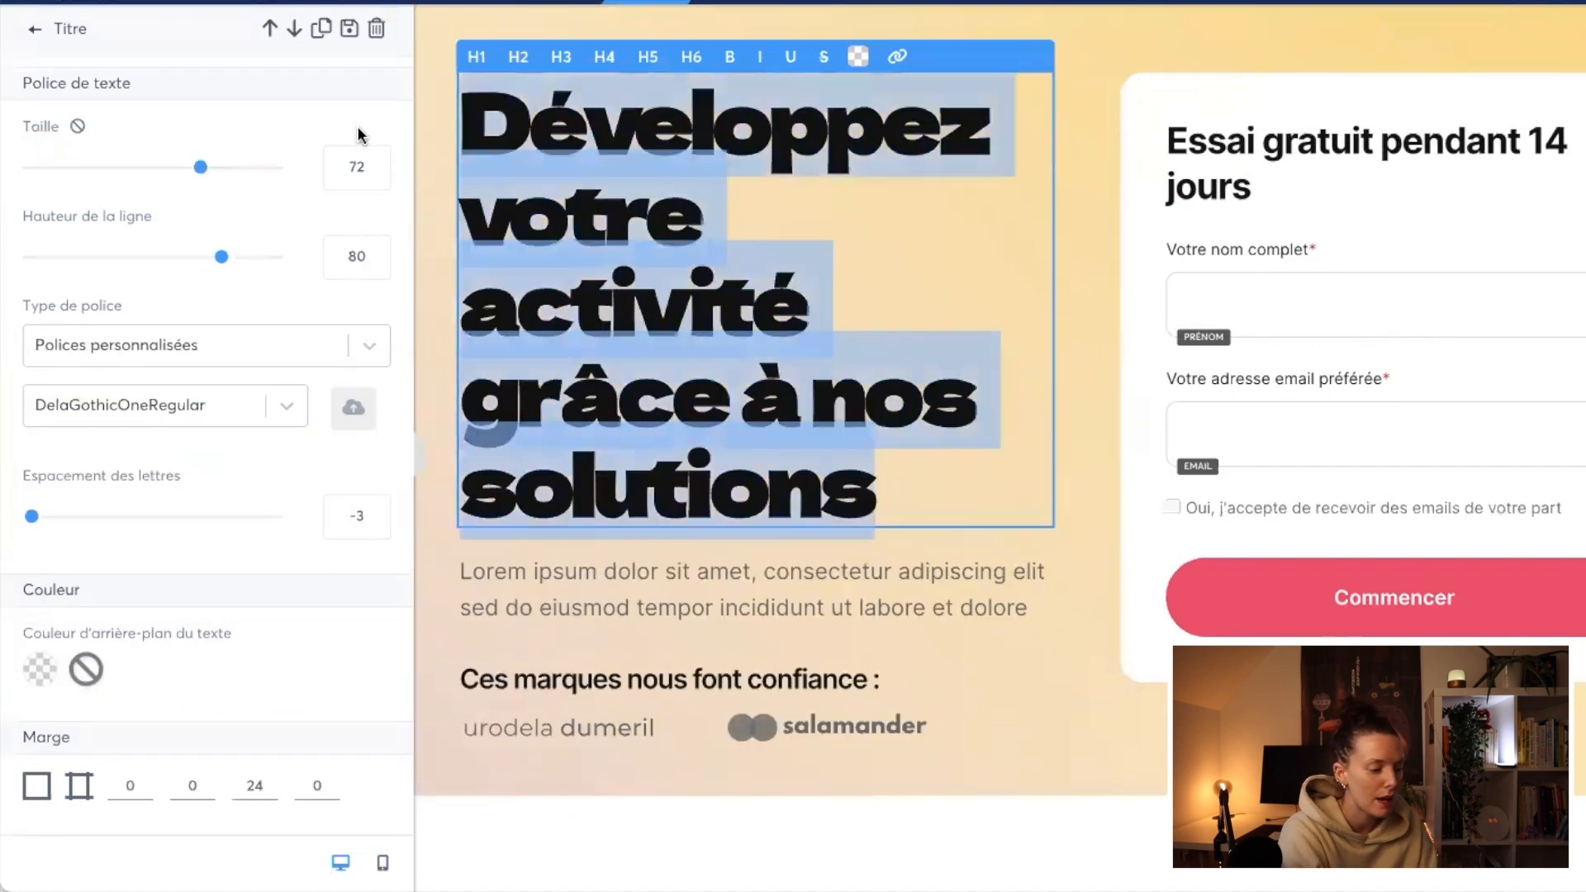
{"action": "type", "text": "In"}
{"action": "key", "text": "BackSpace"}
{"action": "type", "text": "NSCRIT"}
{"action": "key", "text": "BackSpace"}
{"action": "type", "text": "S TOI Q"}
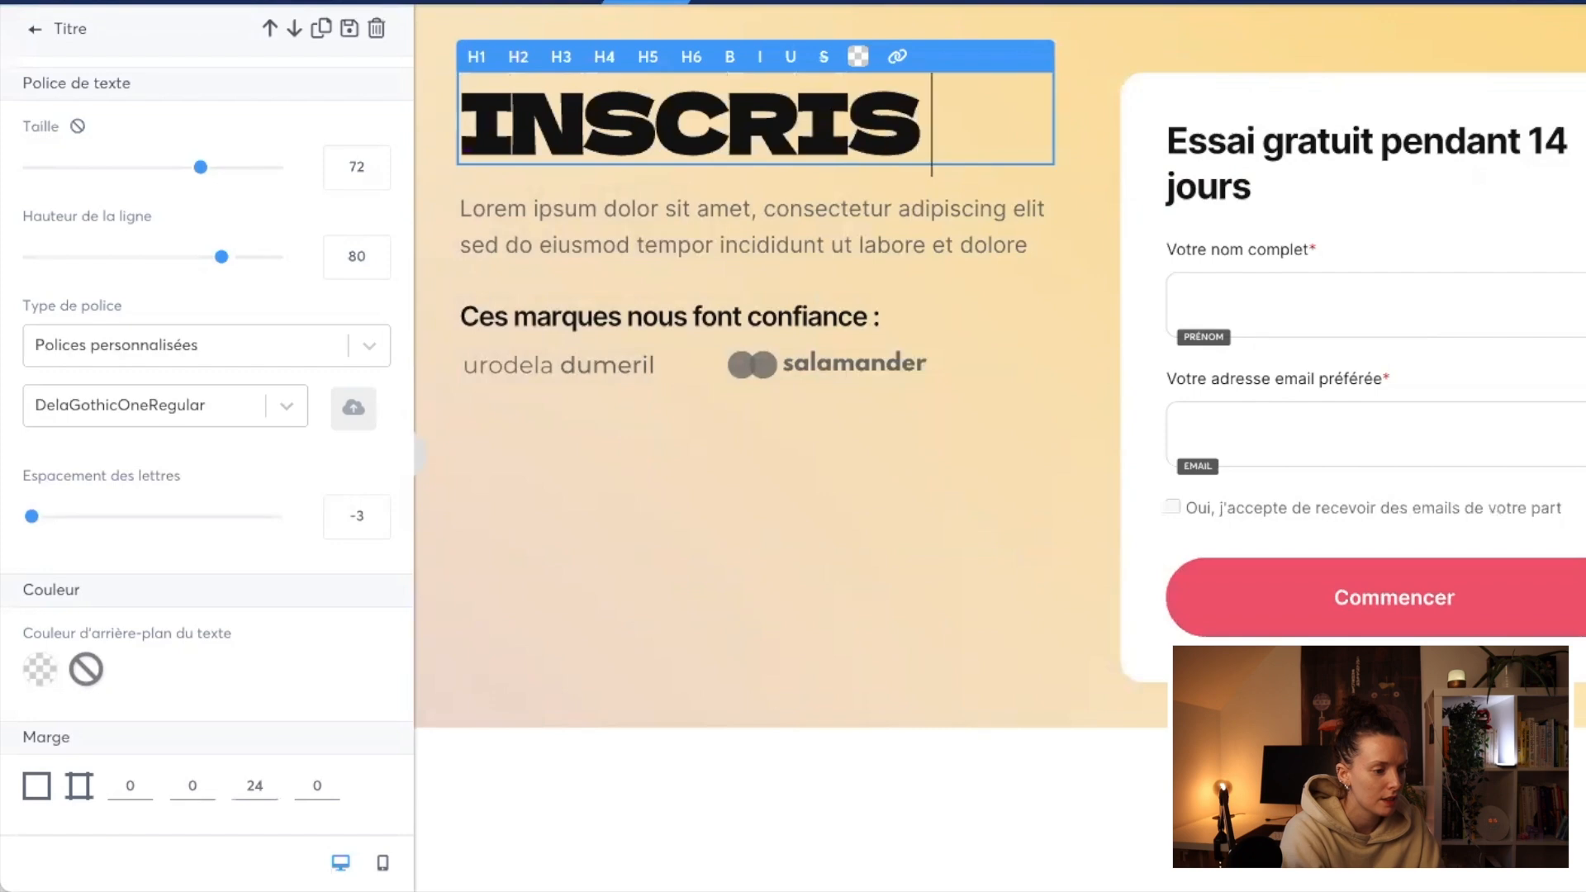
{"action": "key", "text": "BackSpace"}
{"action": "type", "text": "A LA NEZSL"}
{"action": "key", "text": "BackSpace"}
{"action": "key", "text": "BackSpace"}
{"action": "key", "text": "BackSpace"}
{"action": "type", "text": "WSLETTER"}
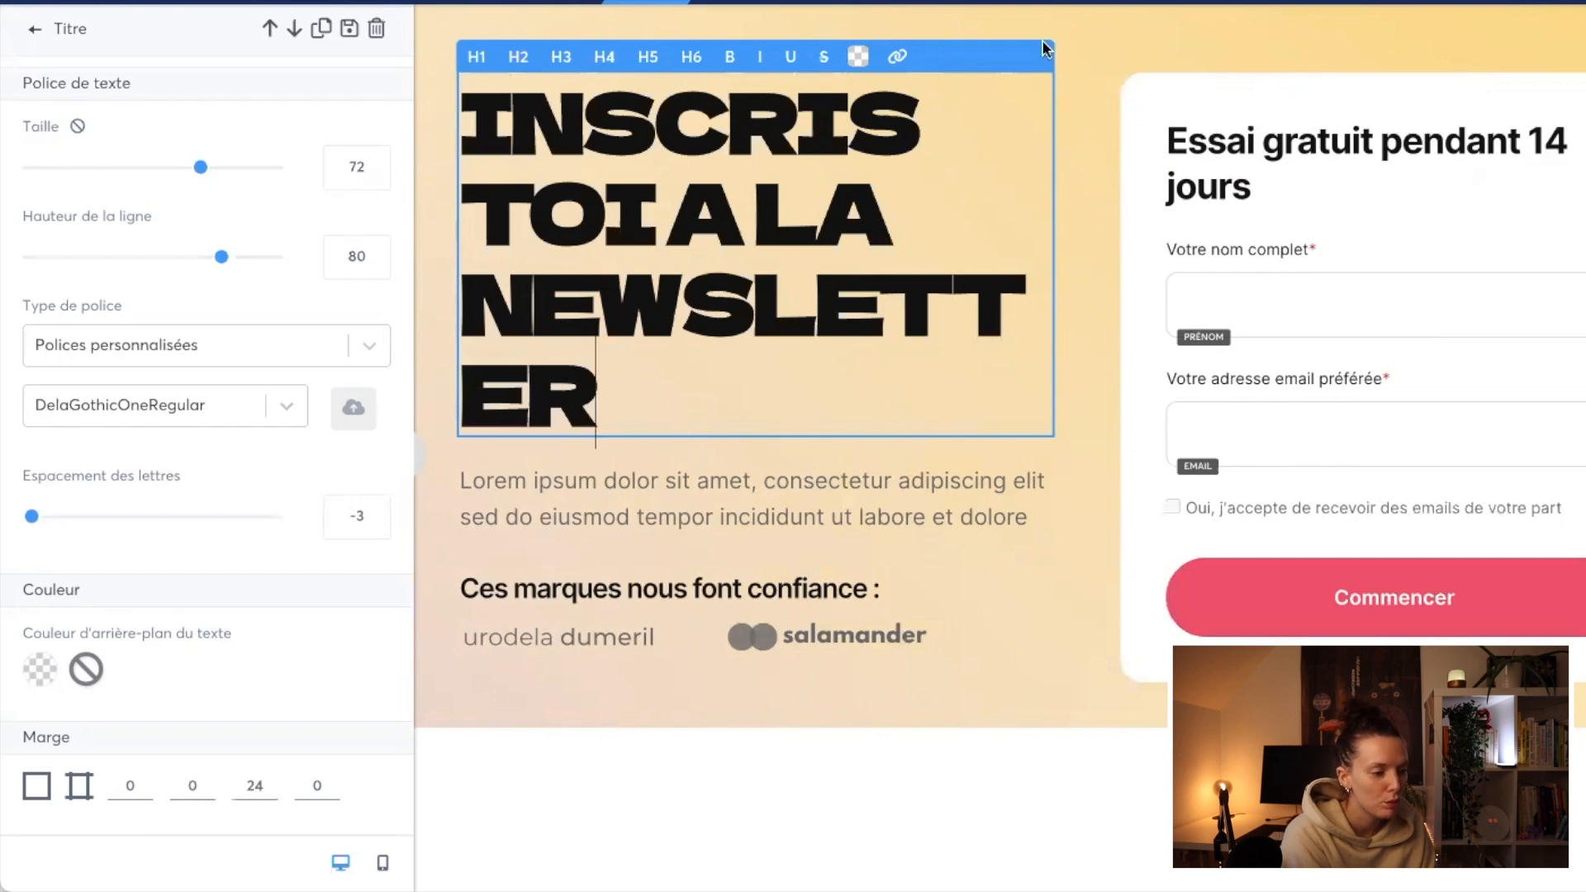
Step: Duplicate the hero title and remove the word "NEWSLETTER" from the upper copy
{"action": "left_click", "coordinate": [1061, 155]}
{"action": "left_click", "coordinate": [970, 58]}
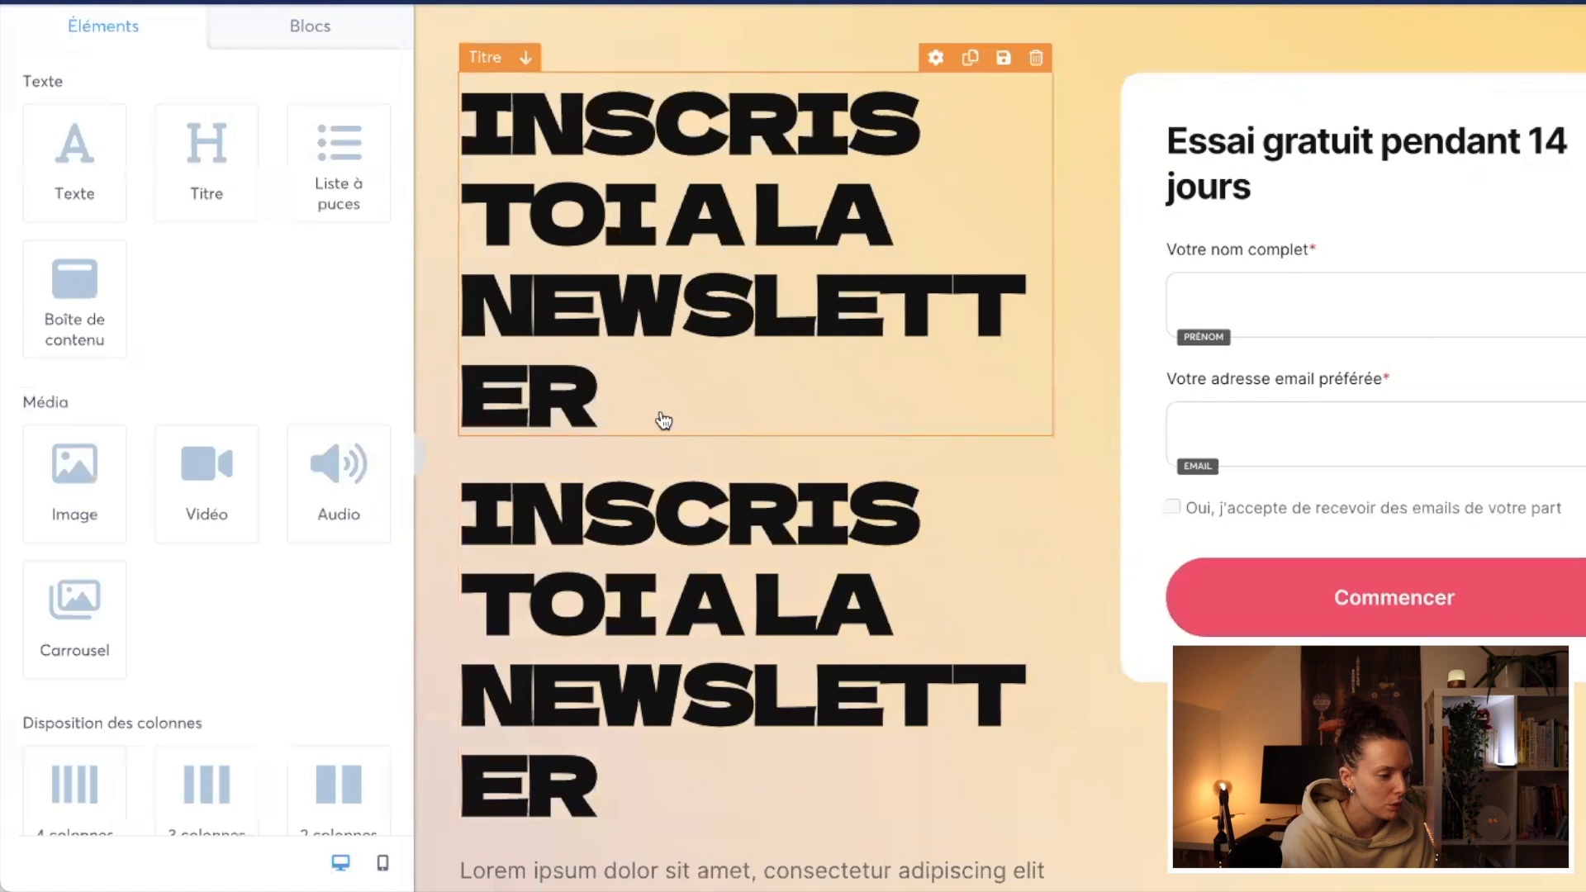
{"action": "left_click", "coordinate": [633, 404]}
{"action": "left_click_drag", "start_coordinate": [628, 404], "coordinate": [487, 318]}
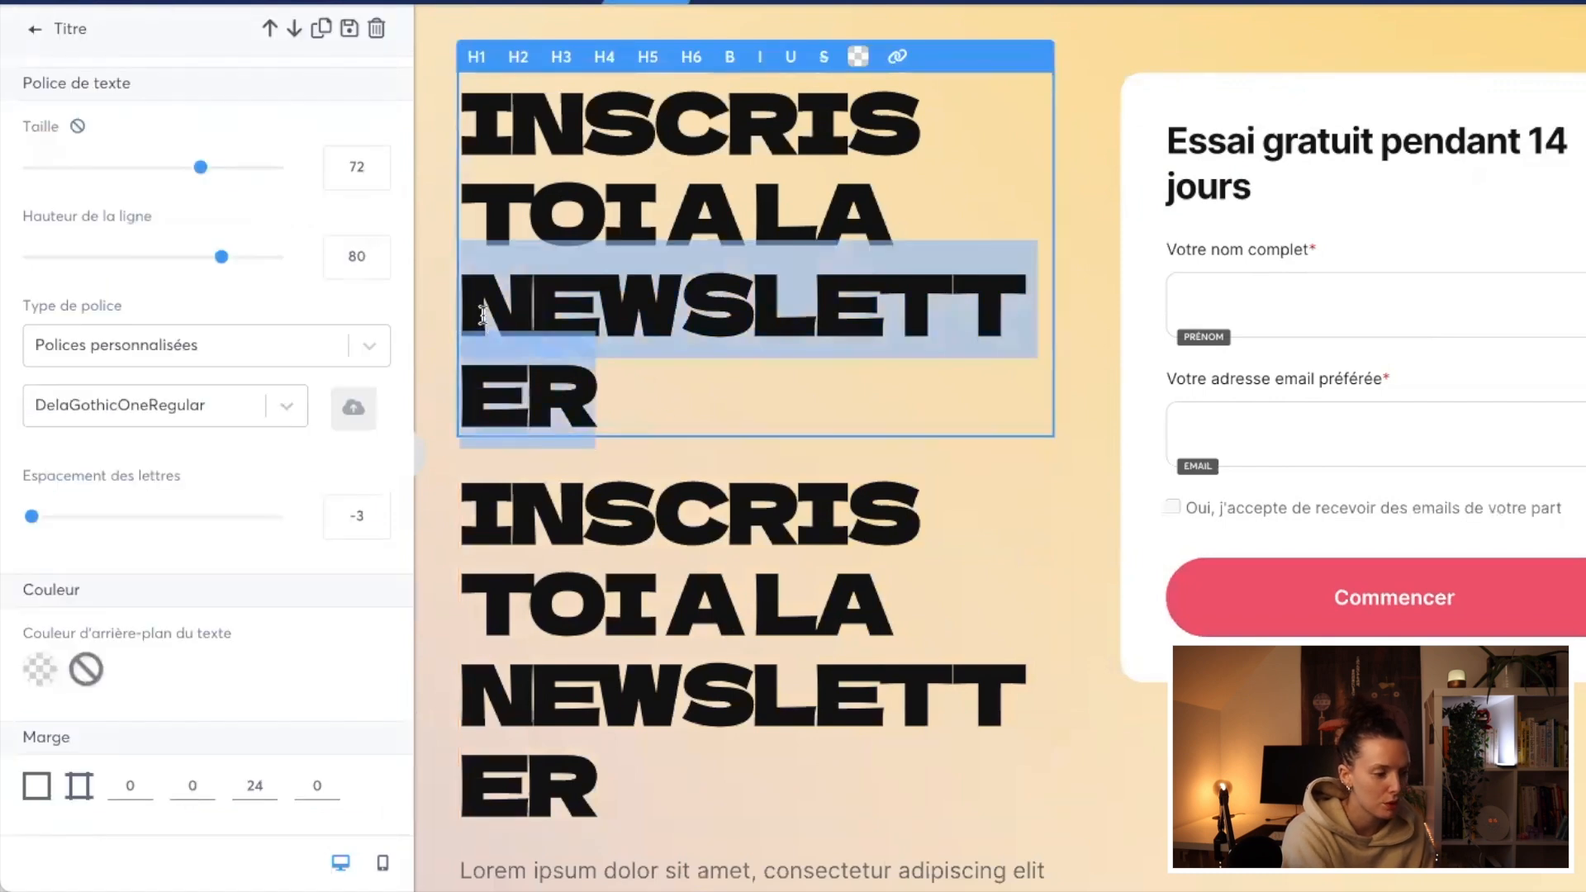
{"action": "key", "text": "BackSpace"}
Step: Colour the "INSCRIS TOI A LA" title text white
{"action": "key", "text": "ctrl+a"}
{"action": "left_click", "coordinate": [867, 58]}
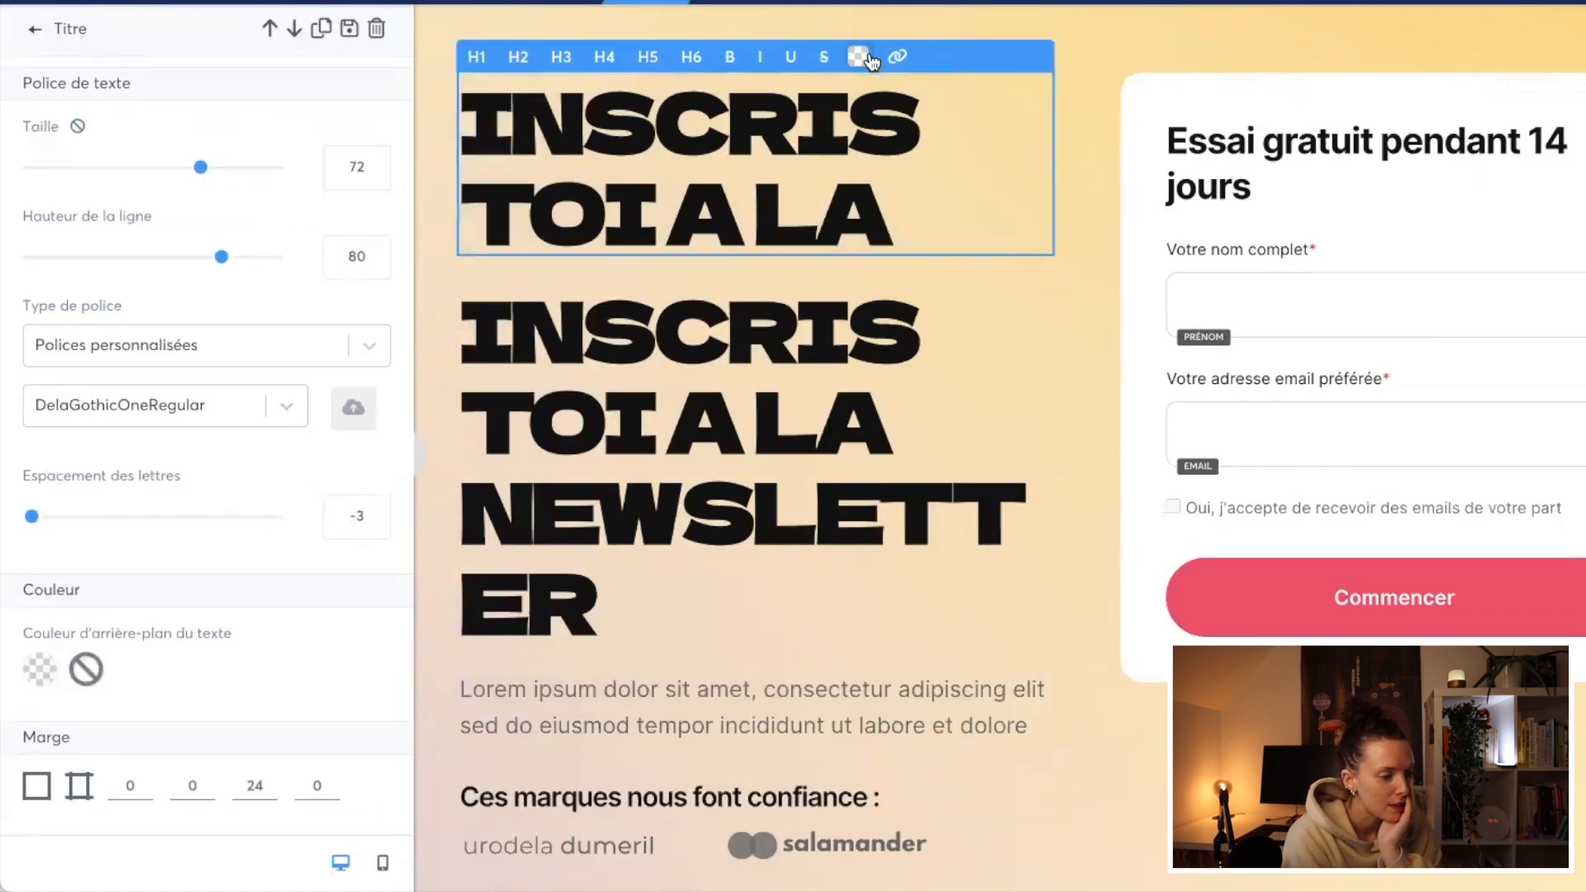
{"action": "left_click_drag", "start_coordinate": [461, 123], "coordinate": [1119, 245]}
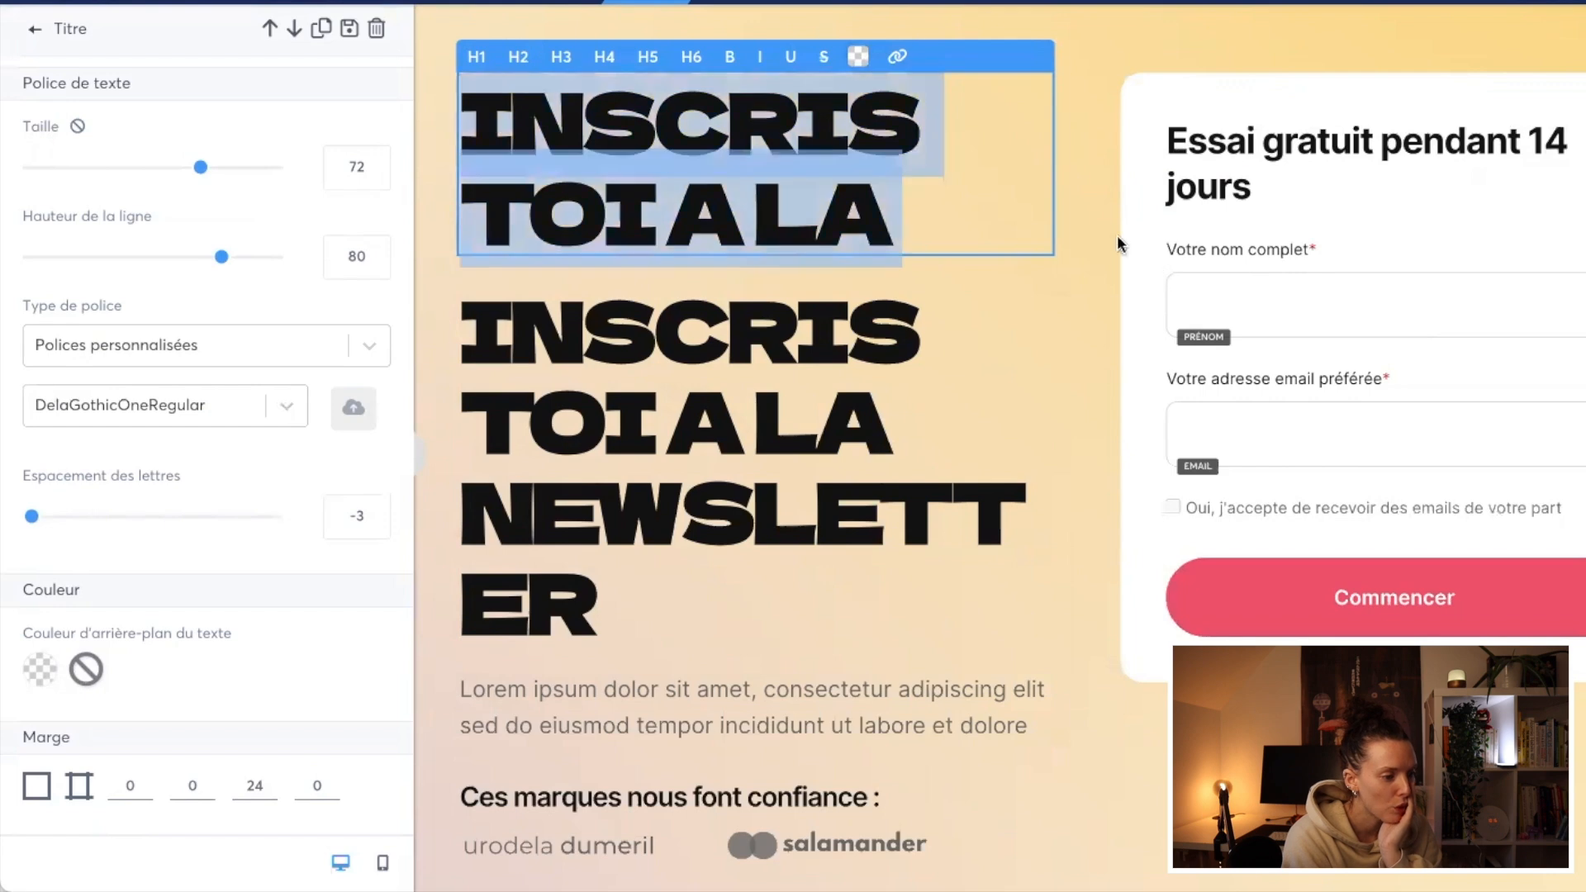
{"action": "left_click", "coordinate": [858, 60]}
{"action": "left_click", "coordinate": [958, 468]}
{"action": "left_click", "coordinate": [793, 475]}
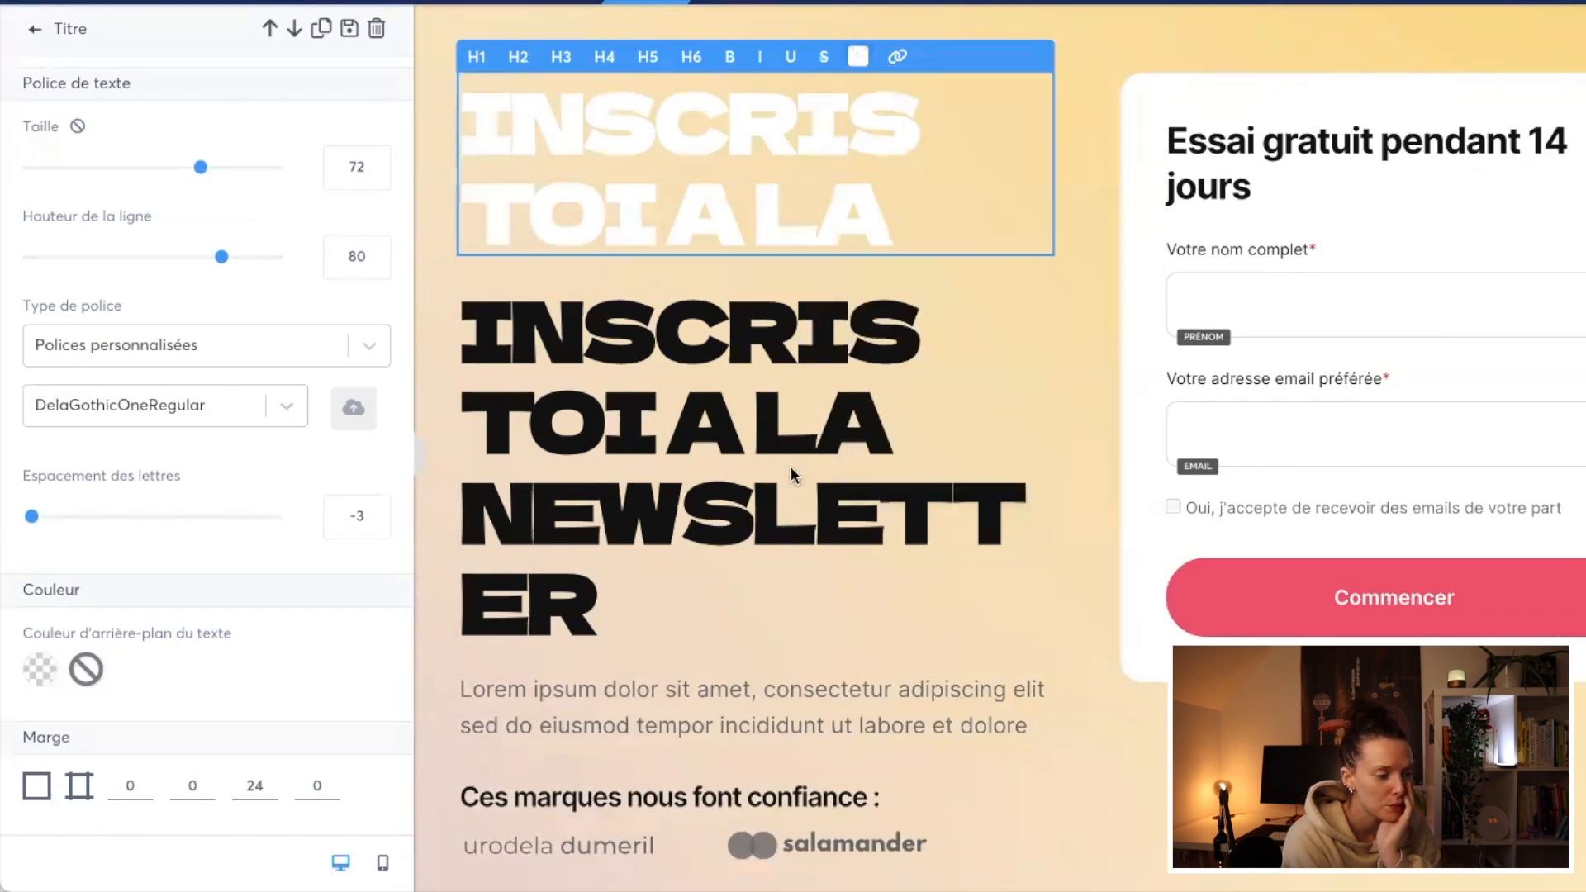
Step: Cut the lower title down to "NEWSLETTER" and colour it with the saved mauve brand colour
{"action": "left_click", "coordinate": [916, 428]}
{"action": "left_click_drag", "start_coordinate": [916, 428], "coordinate": [463, 307]}
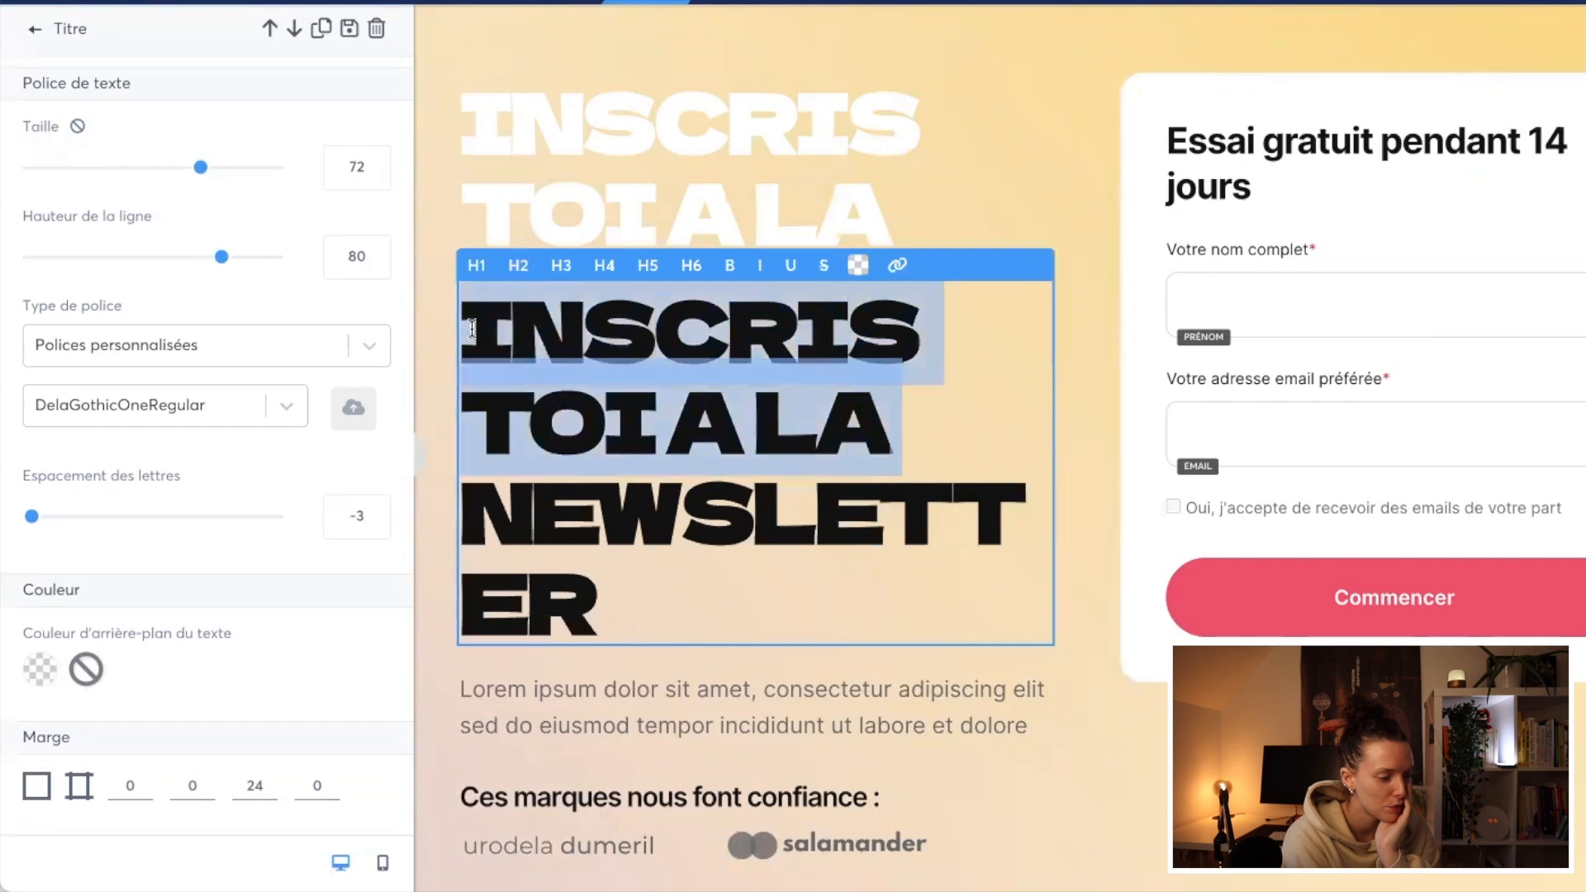
{"action": "key", "text": "BackSpace"}
{"action": "left_click_drag", "start_coordinate": [596, 417], "coordinate": [460, 321]}
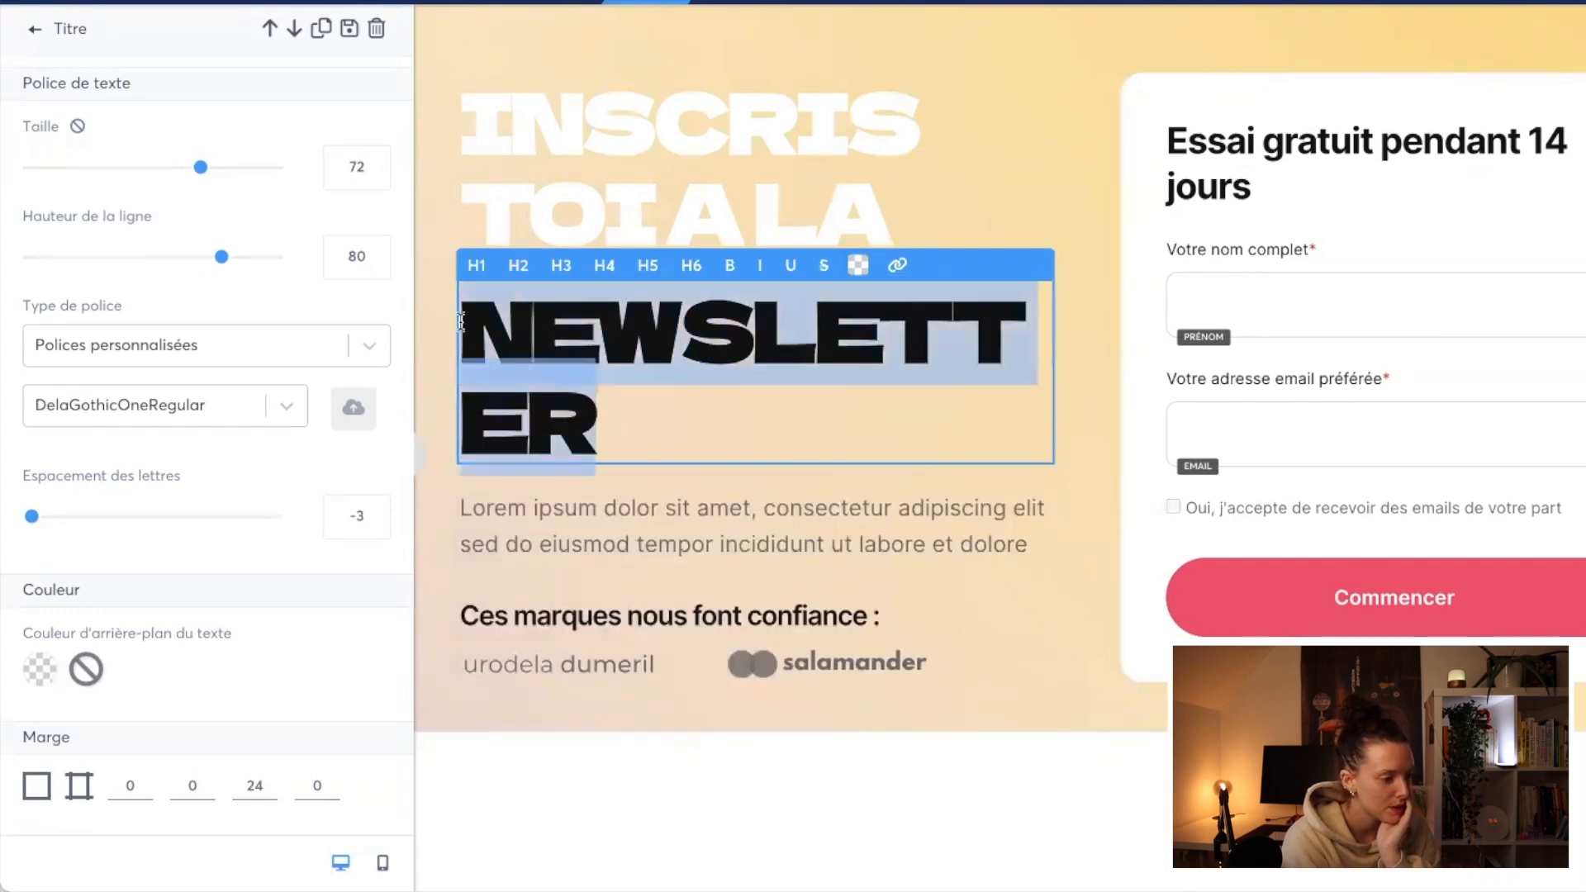
{"action": "left_click", "coordinate": [859, 268]}
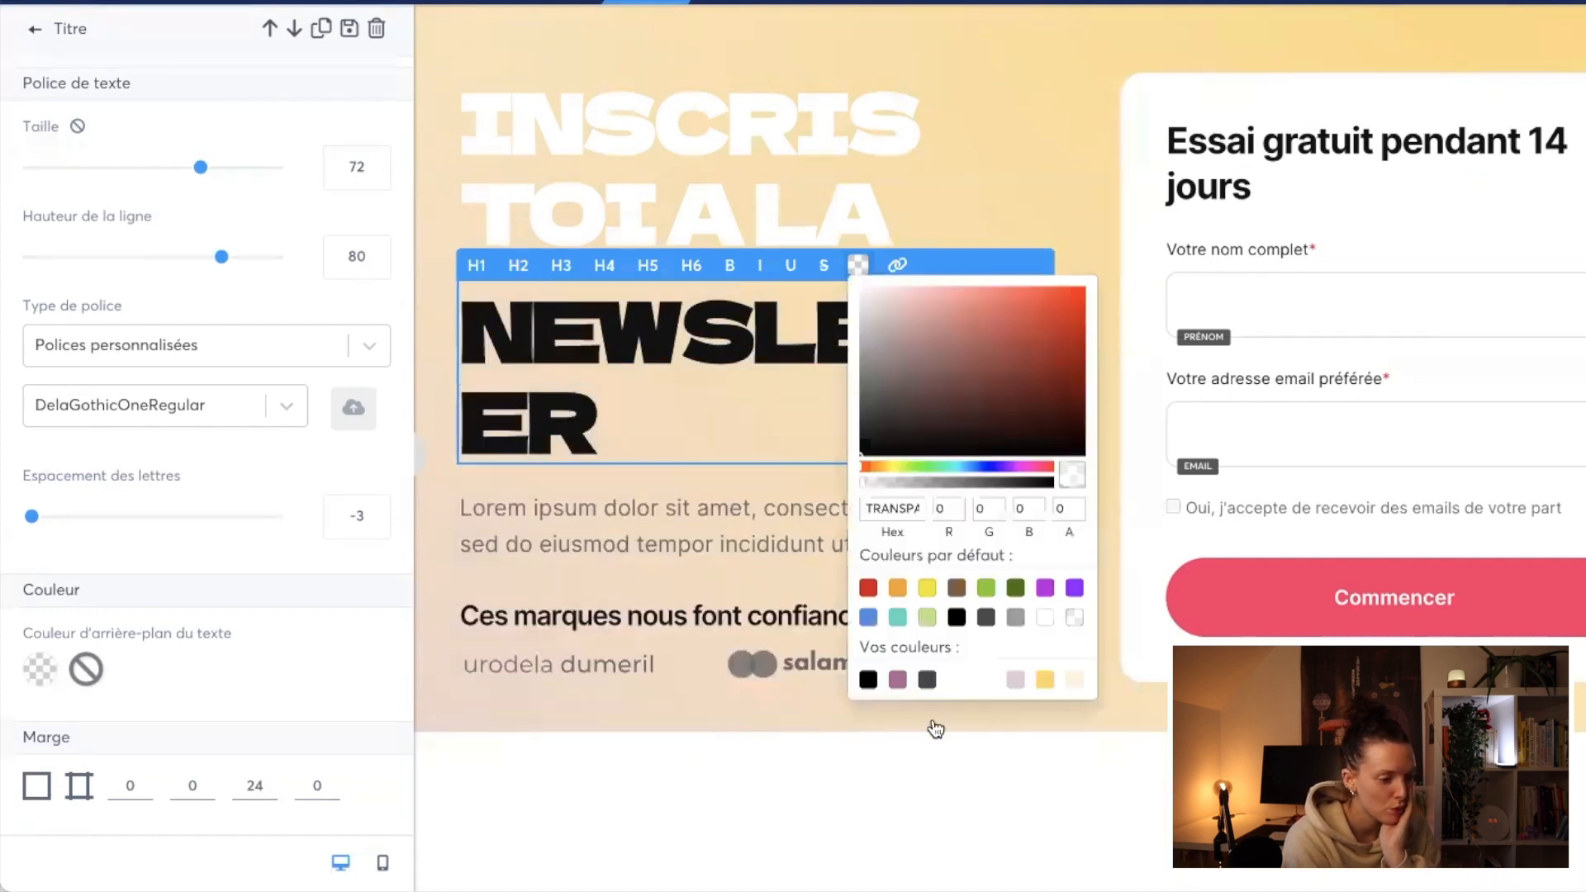
{"action": "left_click", "coordinate": [898, 680]}
{"action": "left_click", "coordinate": [422, 439]}
{"action": "left_click", "coordinate": [212, 472]}
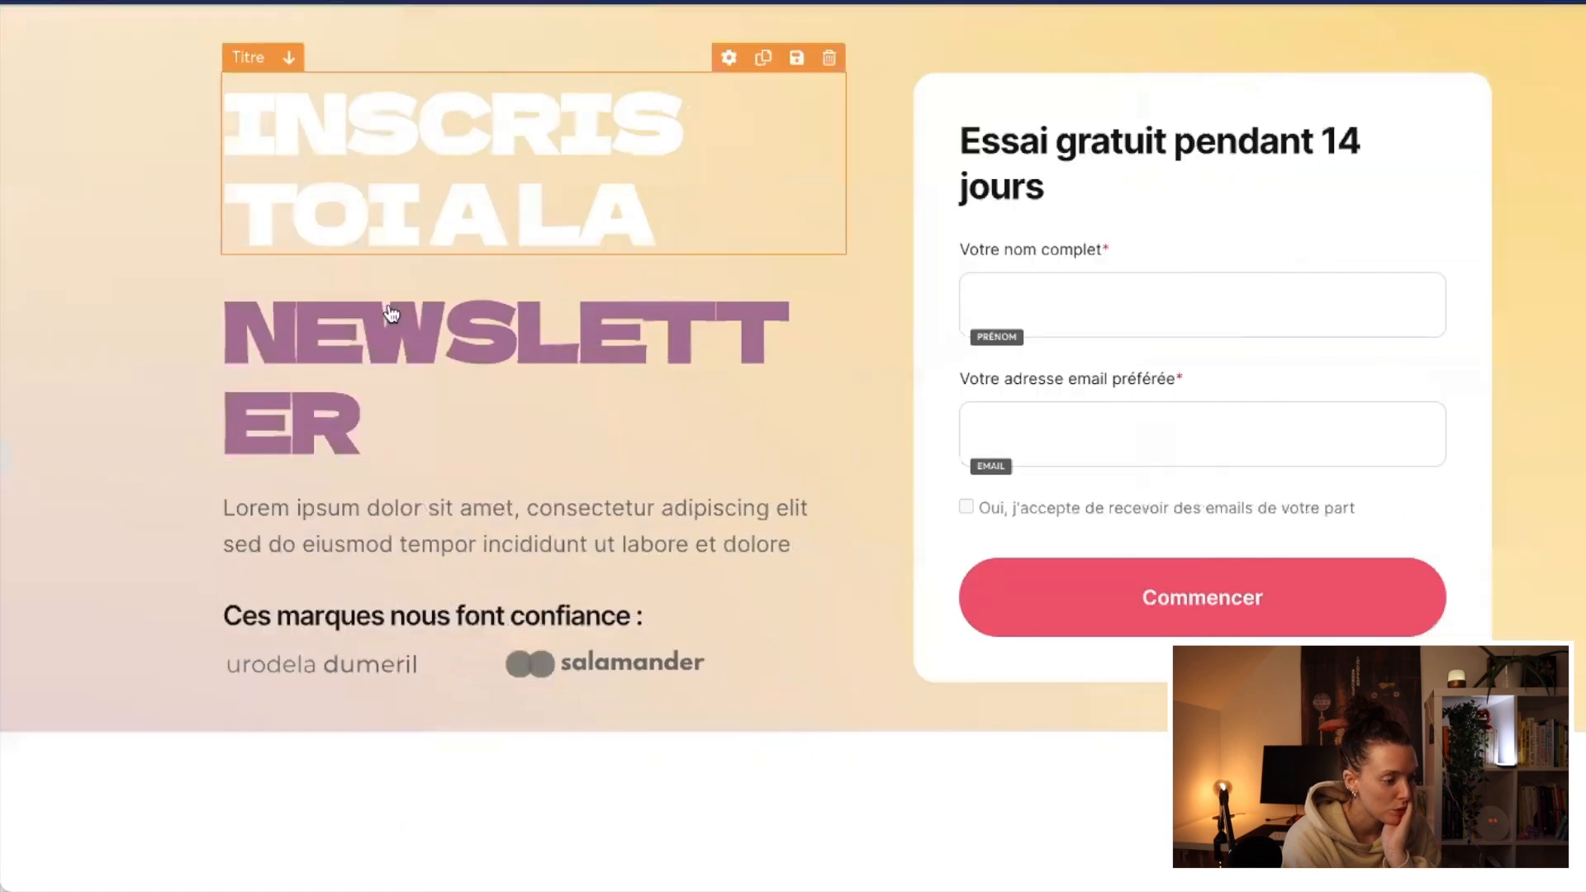
Step: Try Toute la largeur as the hero section's content width and view the page without the settings sidebar
{"action": "left_click", "coordinate": [73, 541]}
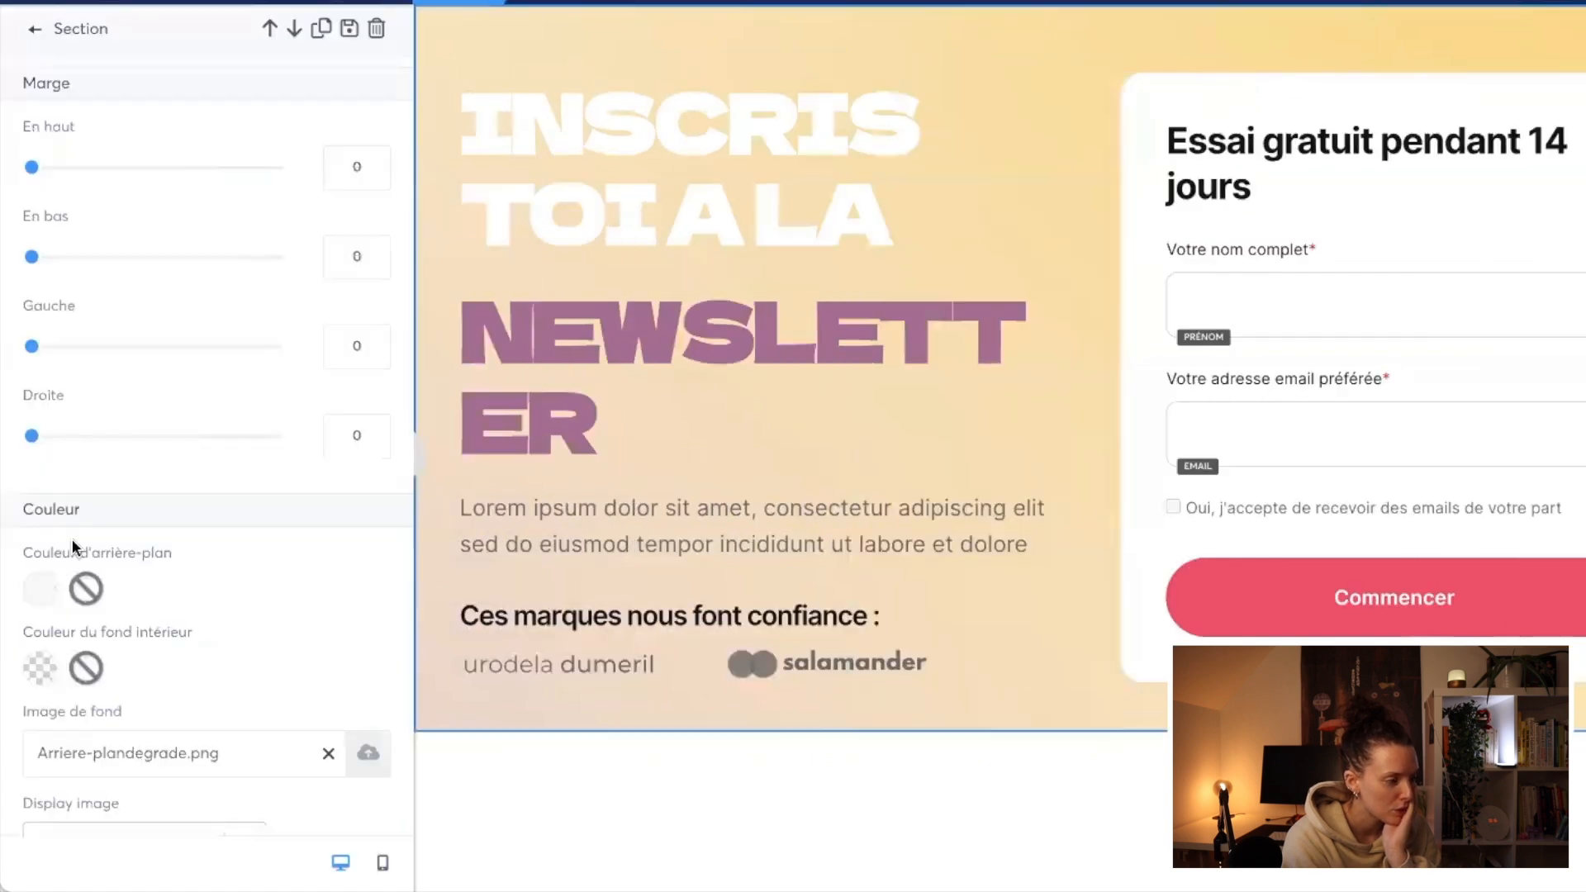
{"action": "left_click", "coordinate": [488, 55]}
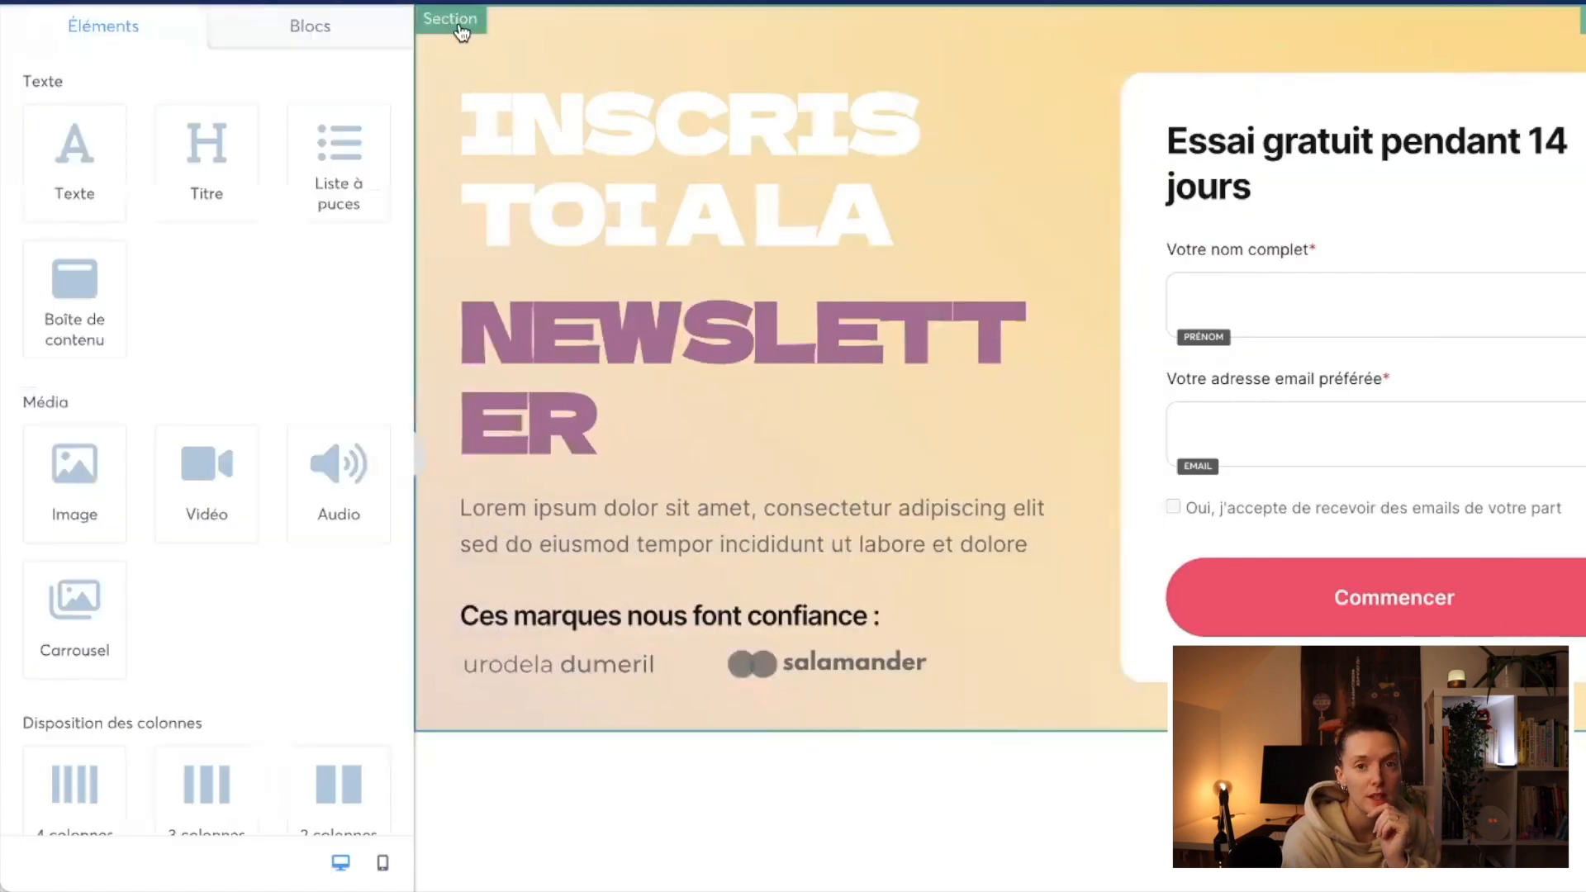
{"action": "scroll", "coordinate": [280, 673], "scroll_direction": "down", "scroll_amount": 8}
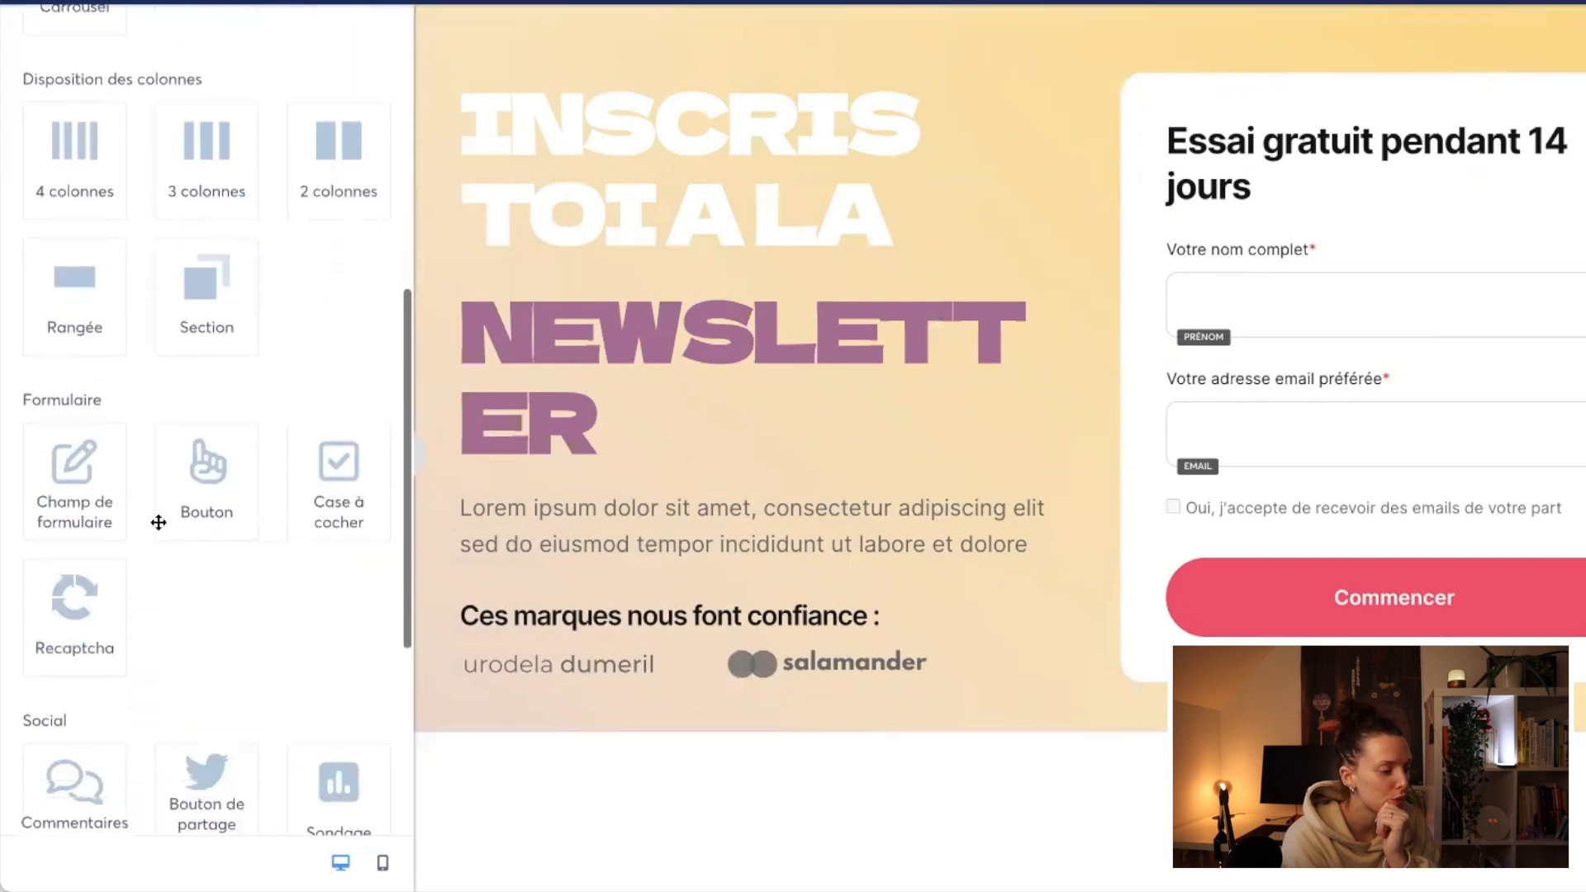
{"action": "left_click", "coordinate": [426, 536]}
{"action": "scroll", "coordinate": [206, 631], "scroll_direction": "down", "scroll_amount": 5}
{"action": "left_click", "coordinate": [220, 617]}
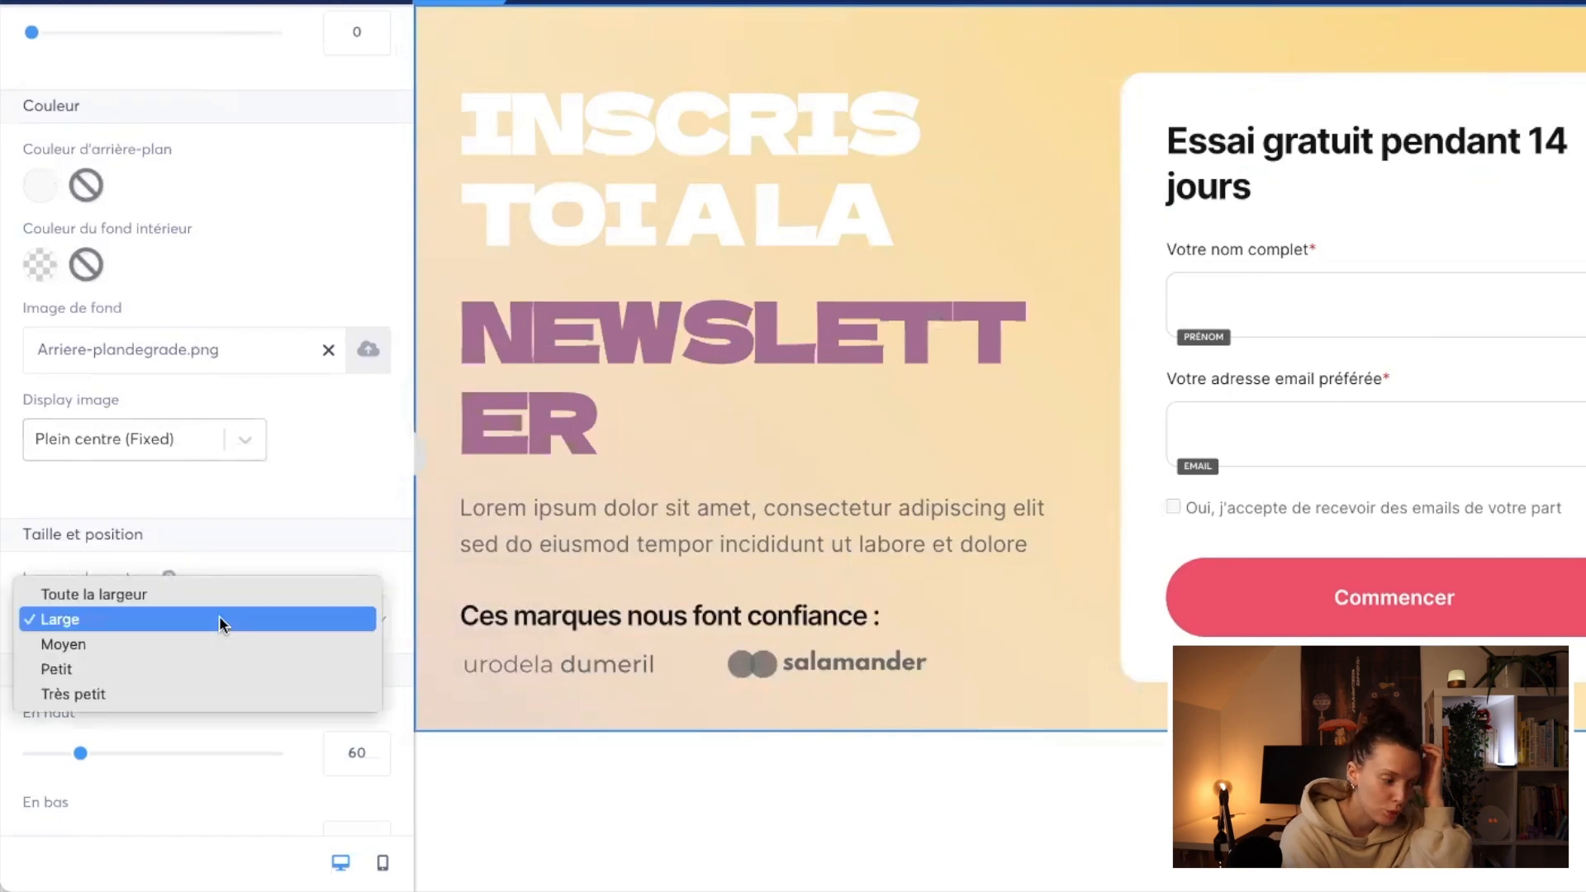
{"action": "left_click", "coordinate": [221, 591]}
{"action": "left_click", "coordinate": [417, 454]}
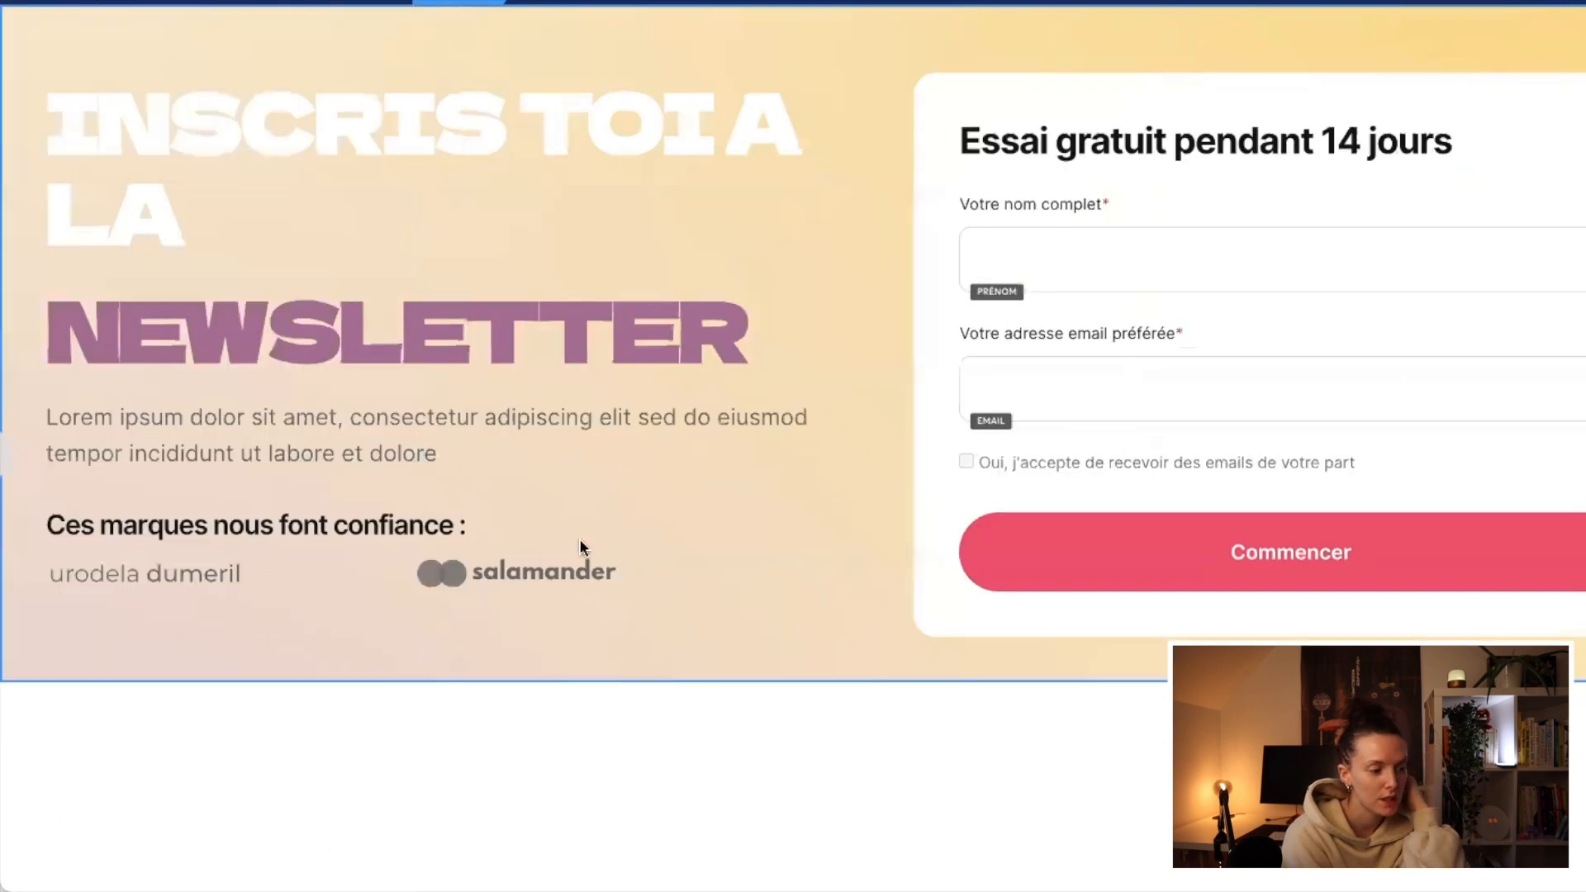
Step: Set the hero section's content width back to Large
{"action": "left_click", "coordinate": [124, 653]}
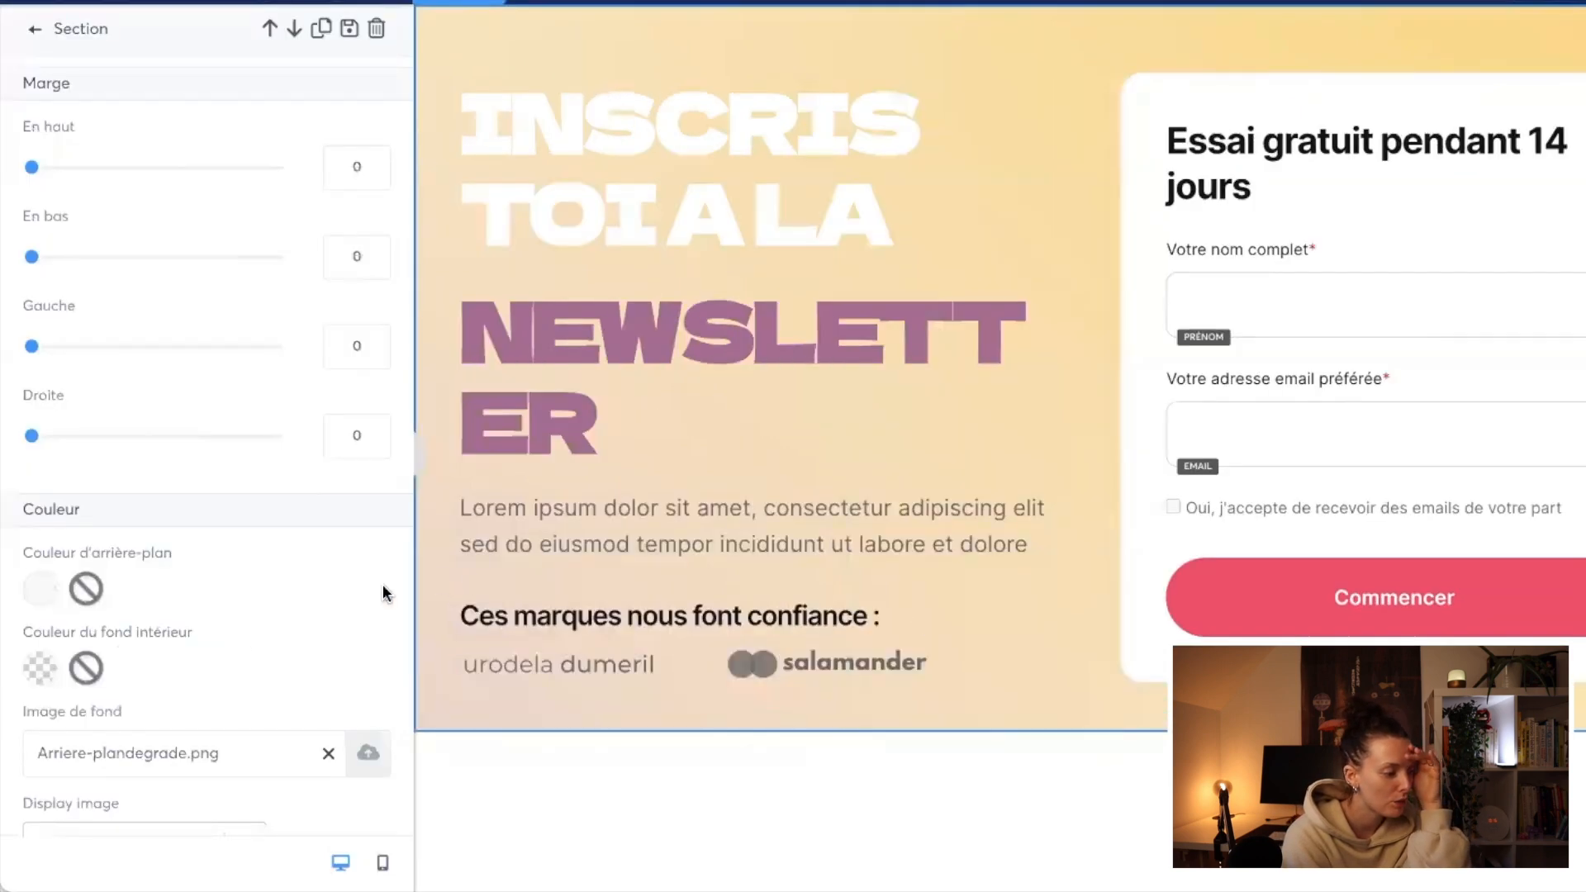
{"action": "scroll", "coordinate": [212, 646], "scroll_direction": "down", "scroll_amount": 5}
{"action": "left_click", "coordinate": [181, 583]}
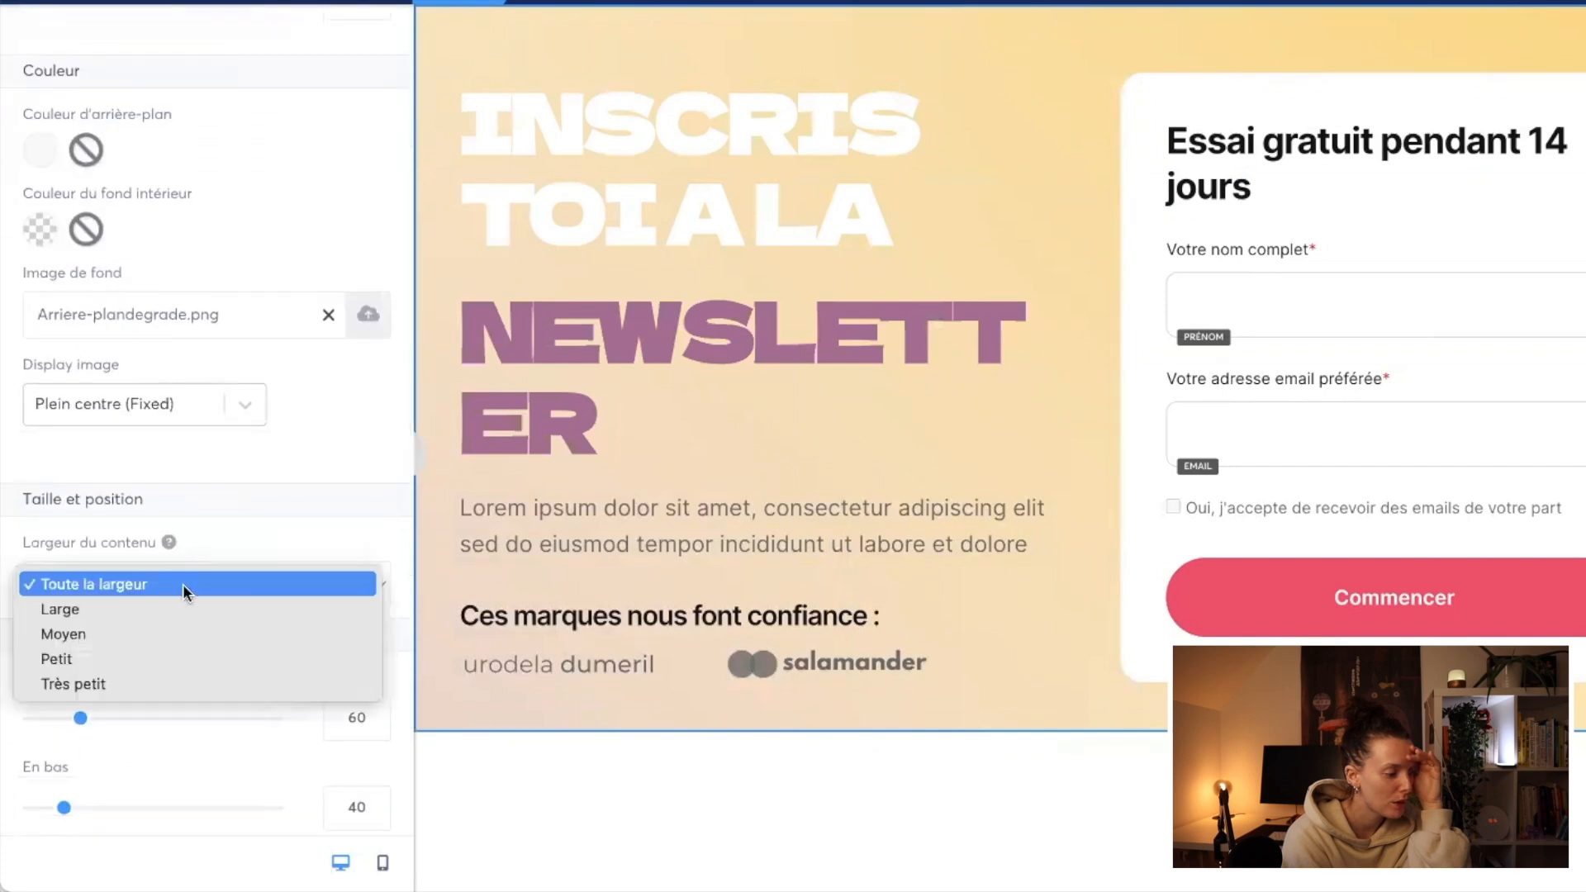
{"action": "left_click", "coordinate": [167, 607]}
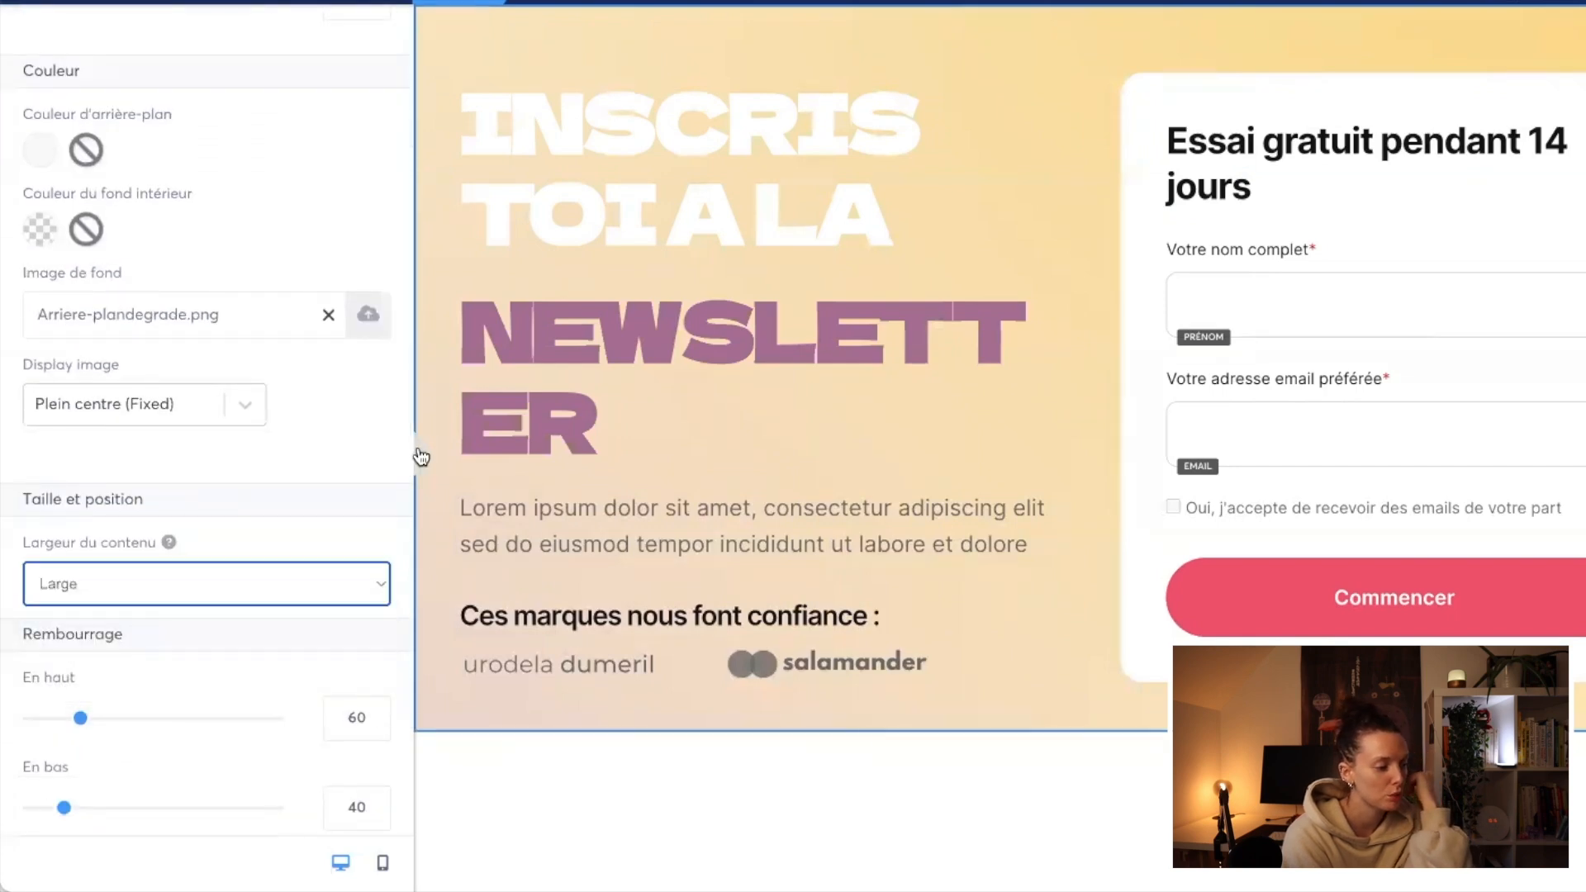
{"action": "left_click", "coordinate": [418, 454]}
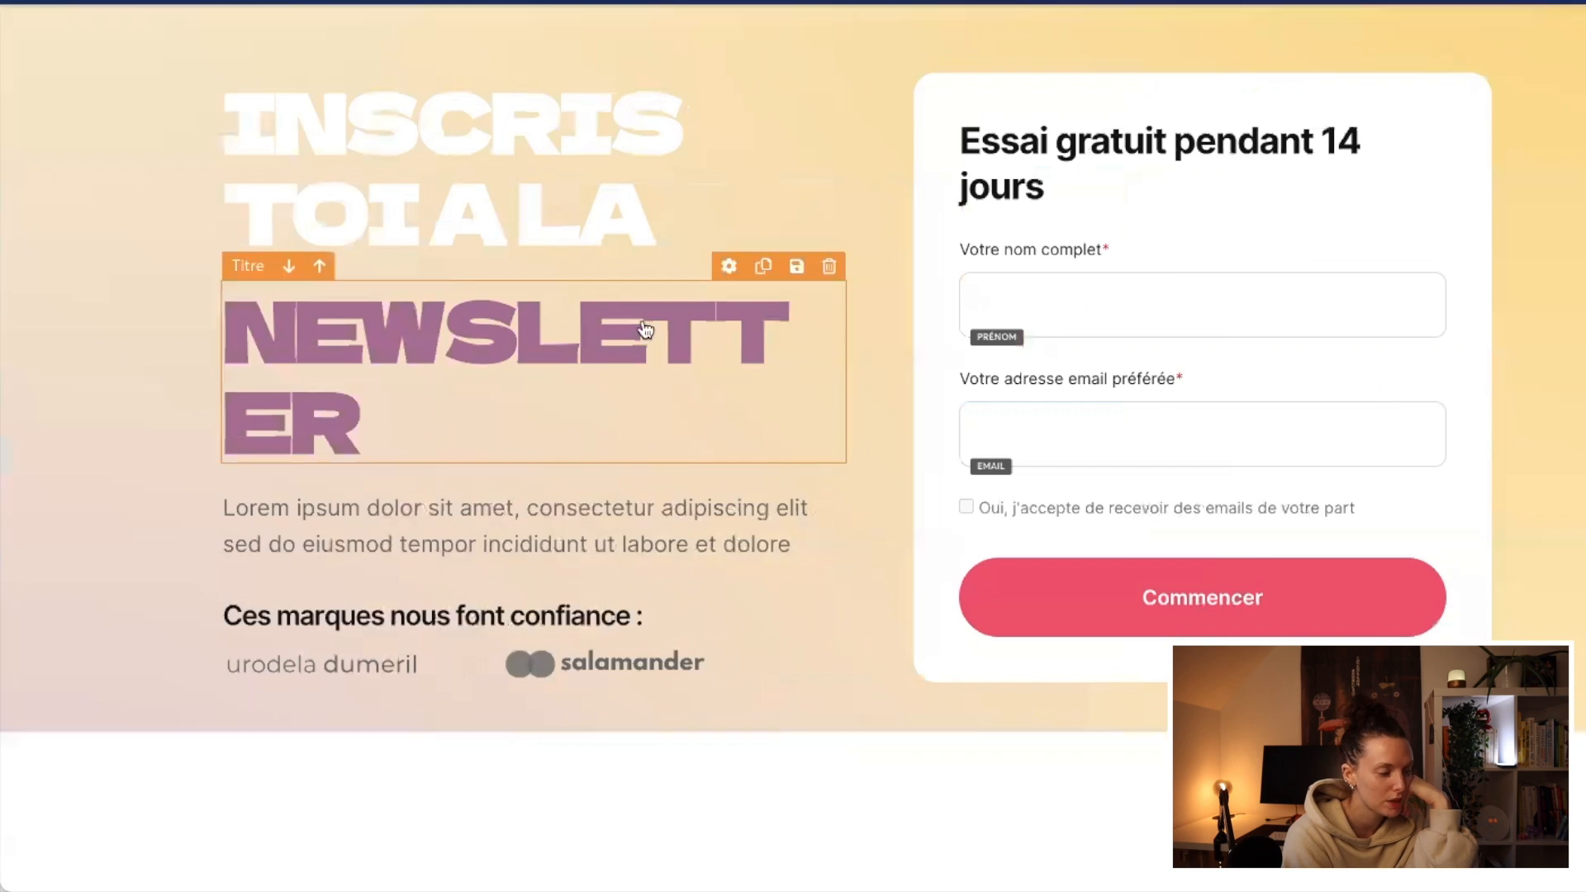
Step: Set the "NEWSLETTER" title's font size to 60 and its letter spacing to -2 so that the word fits on one line
{"action": "left_click", "coordinate": [582, 344]}
{"action": "left_click", "coordinate": [375, 177]}
{"action": "left_click", "coordinate": [375, 177]}
{"action": "left_click", "coordinate": [375, 178]}
{"action": "left_click", "coordinate": [375, 177]}
{"action": "left_click", "coordinate": [375, 177]}
{"action": "left_click", "coordinate": [375, 177]}
{"action": "left_click", "coordinate": [419, 444]}
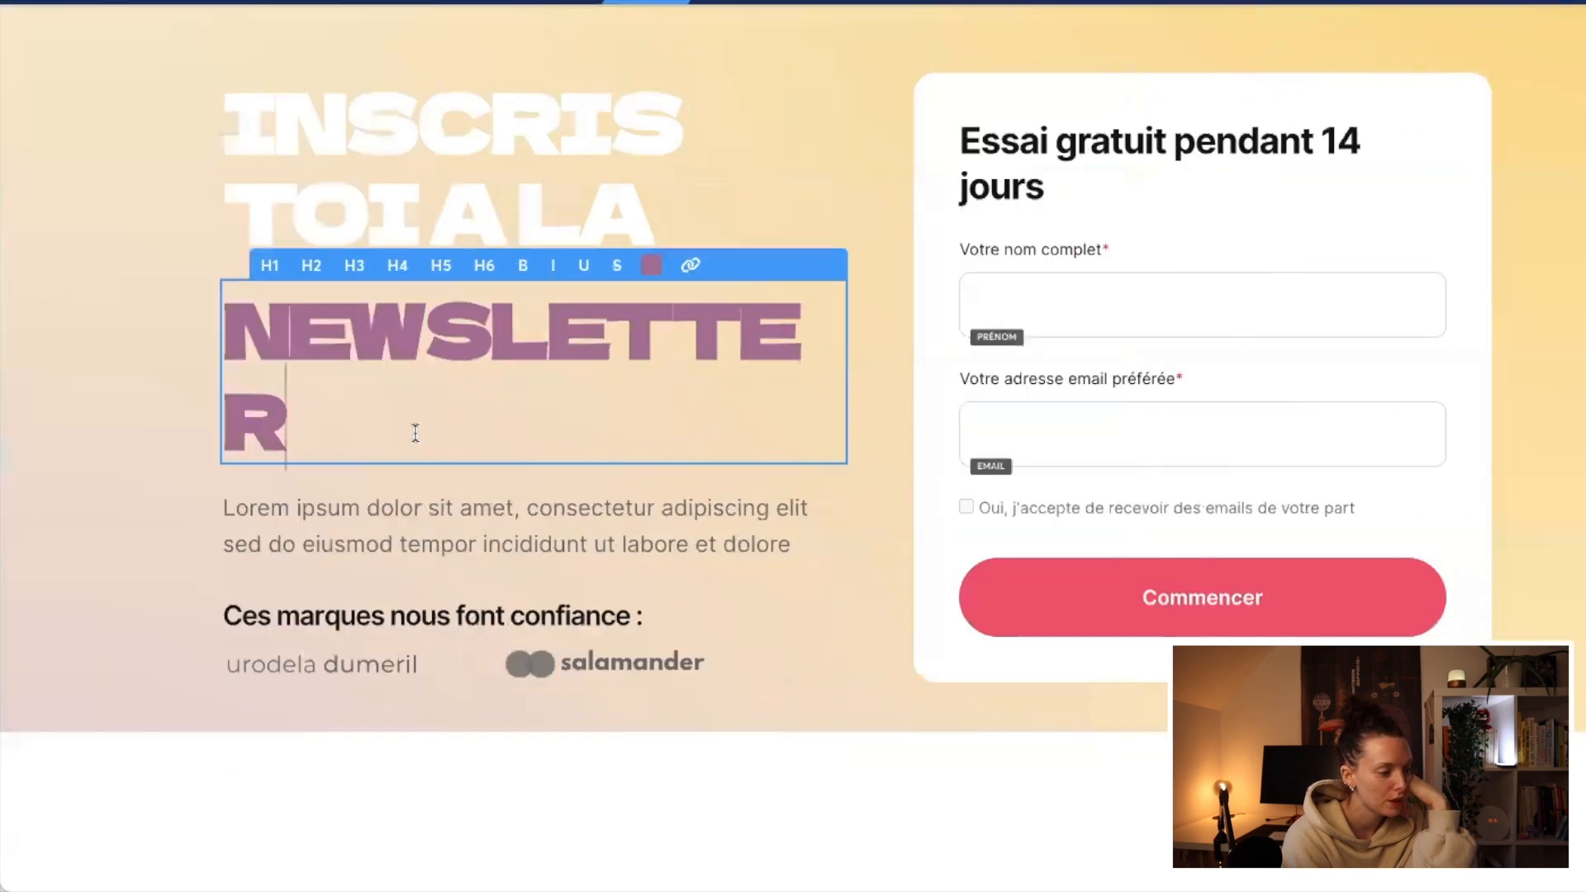
{"action": "left_click", "coordinate": [5, 454]}
{"action": "left_click", "coordinate": [375, 179]}
{"action": "left_click", "coordinate": [375, 179]}
{"action": "left_click", "coordinate": [374, 180]}
{"action": "left_click", "coordinate": [375, 180]}
{"action": "left_click", "coordinate": [375, 179]}
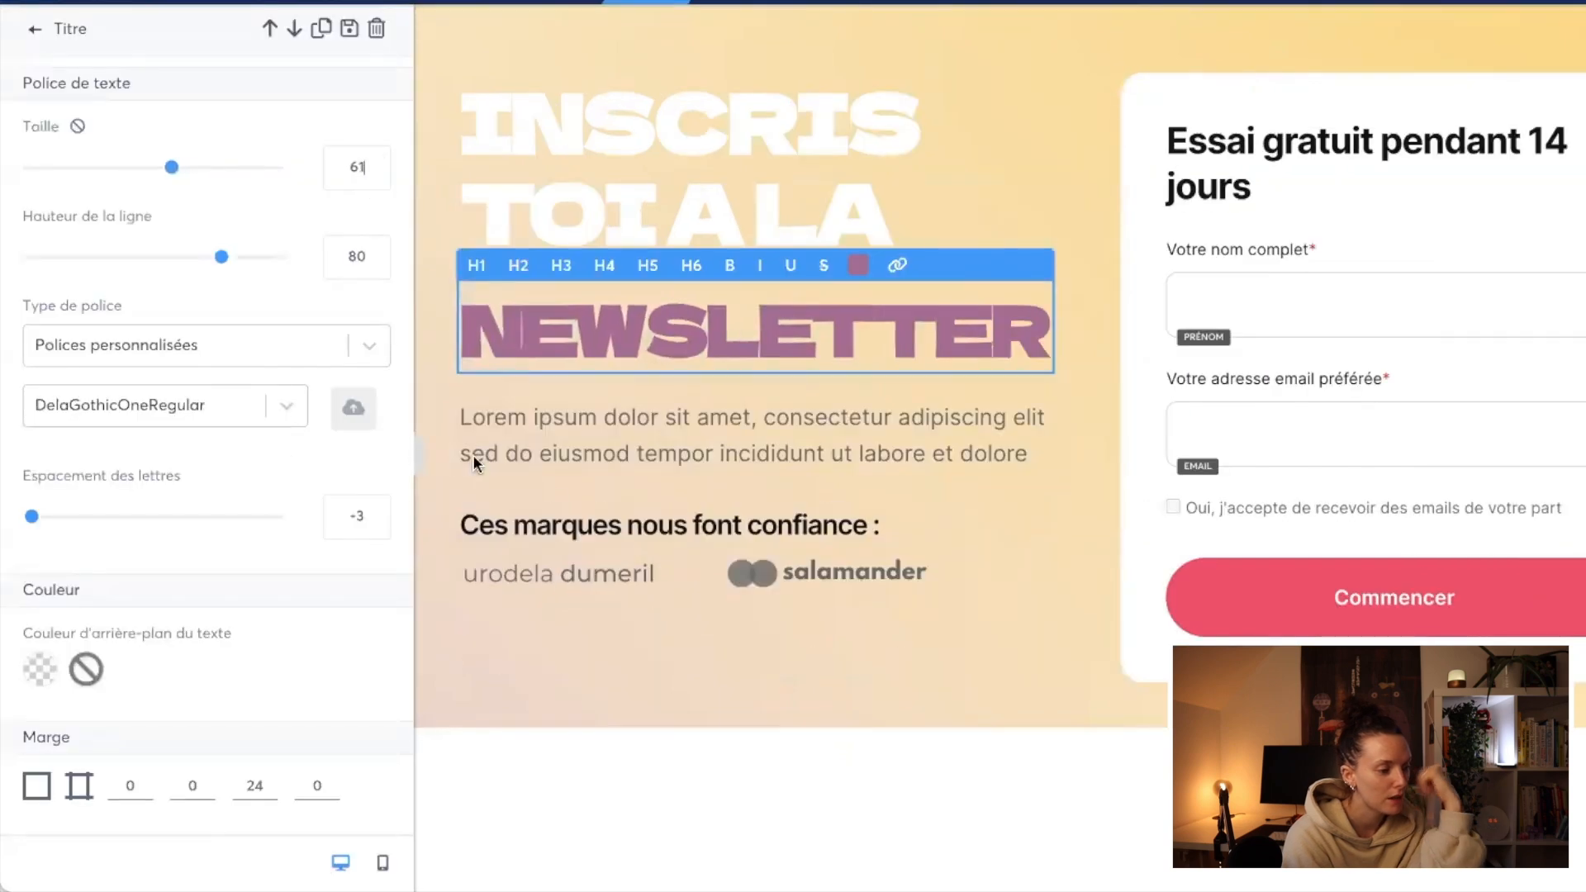
{"action": "scroll", "coordinate": [270, 568], "scroll_direction": "down", "scroll_amount": 1}
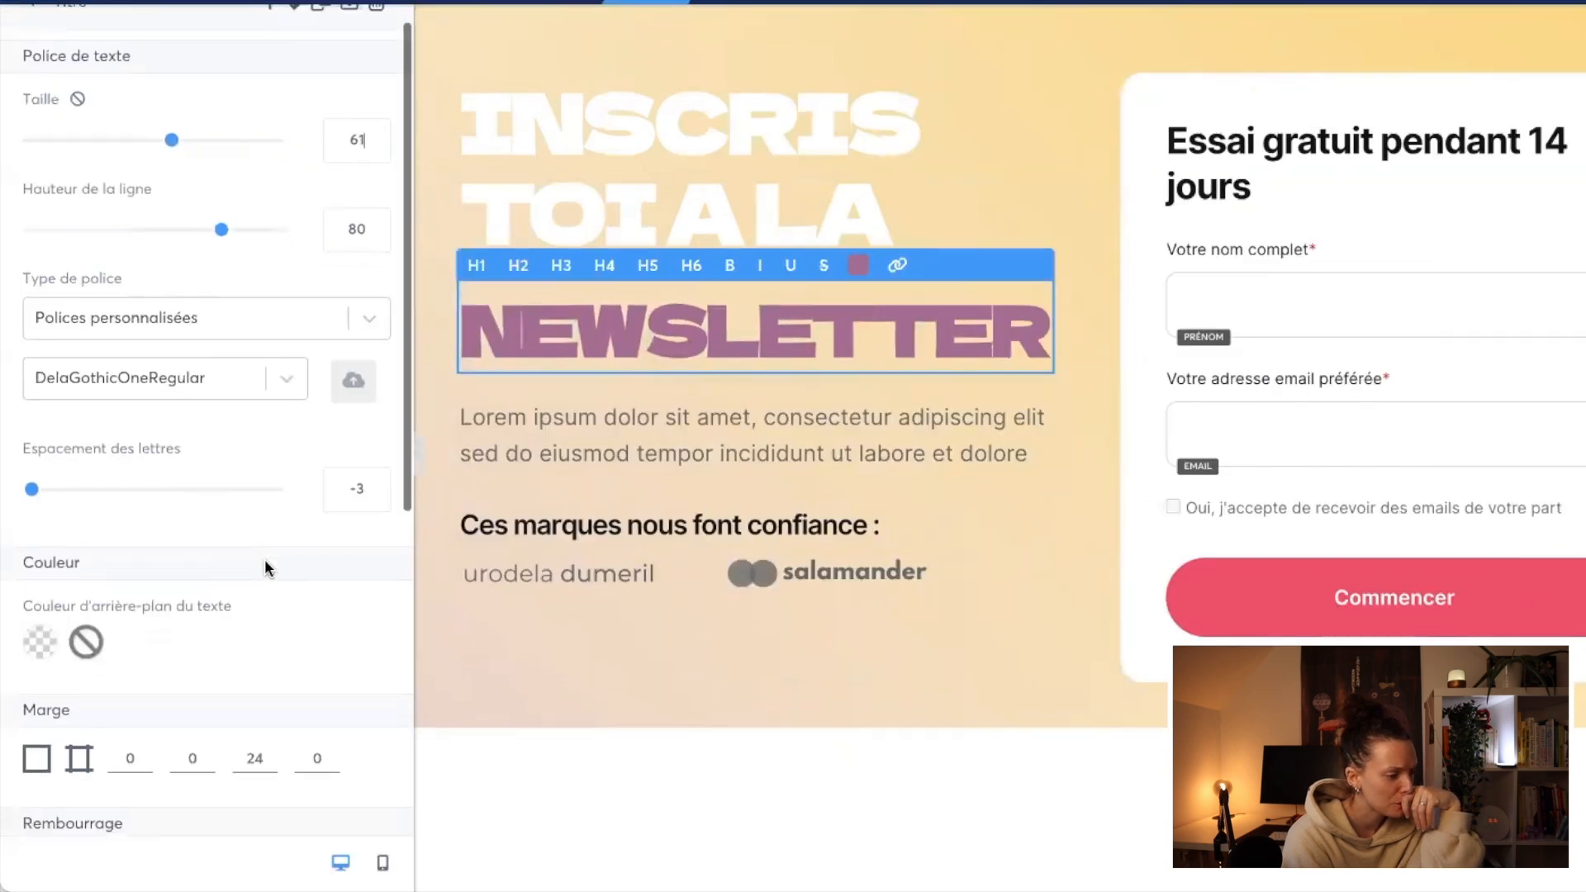
{"action": "left_click", "coordinate": [375, 482]}
{"action": "left_click", "coordinate": [381, 145]}
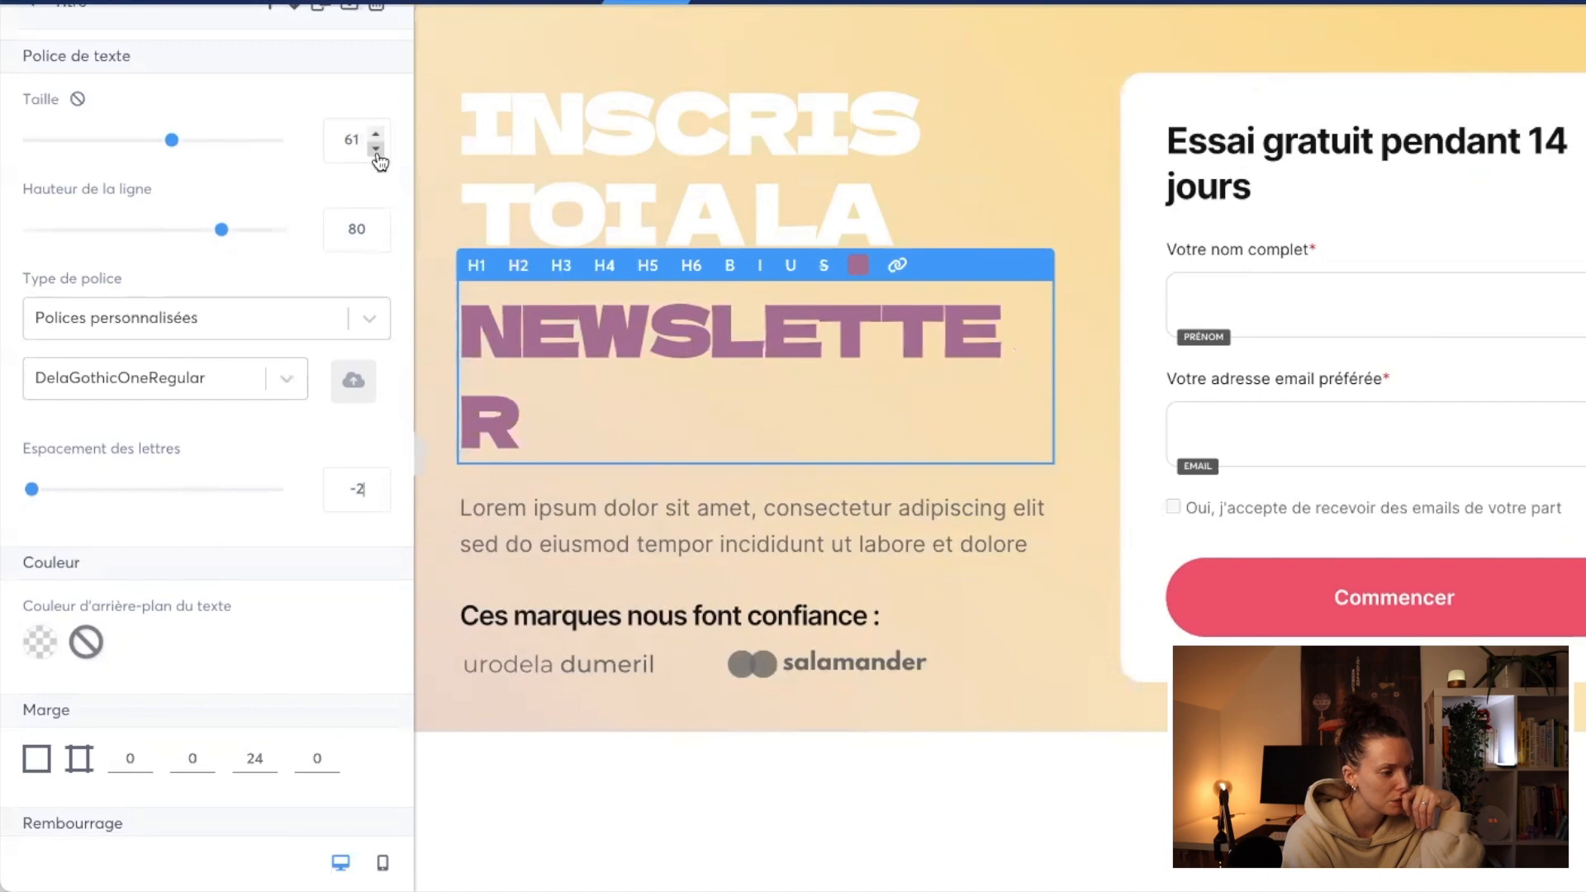
{"action": "left_click", "coordinate": [636, 623]}
{"action": "left_click", "coordinate": [634, 433]}
{"action": "left_click", "coordinate": [616, 345]}
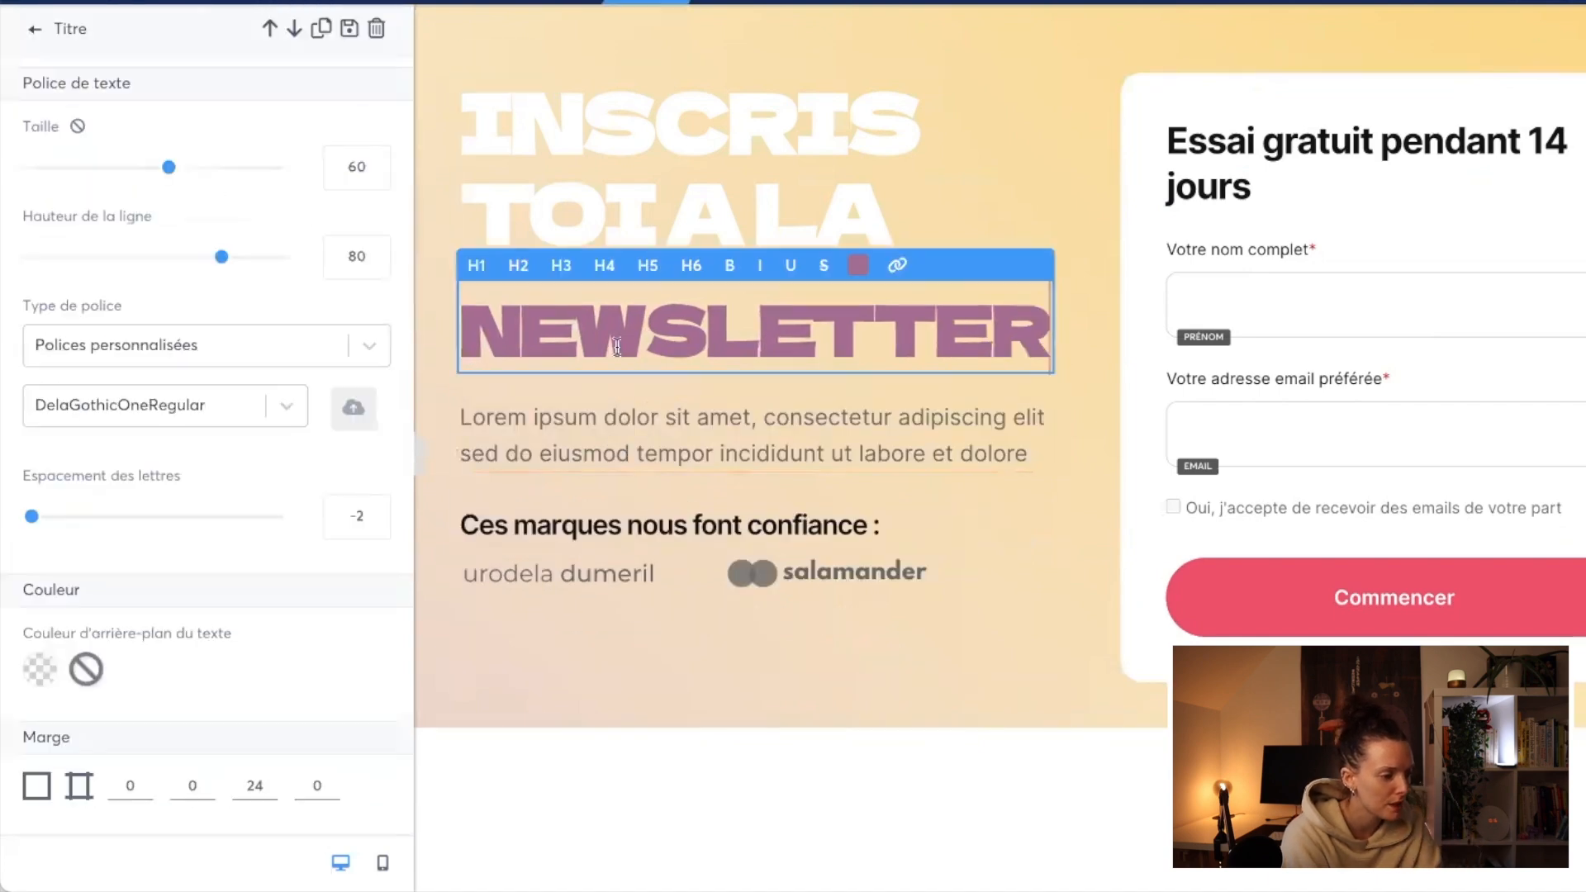
{"action": "left_click", "coordinate": [422, 456]}
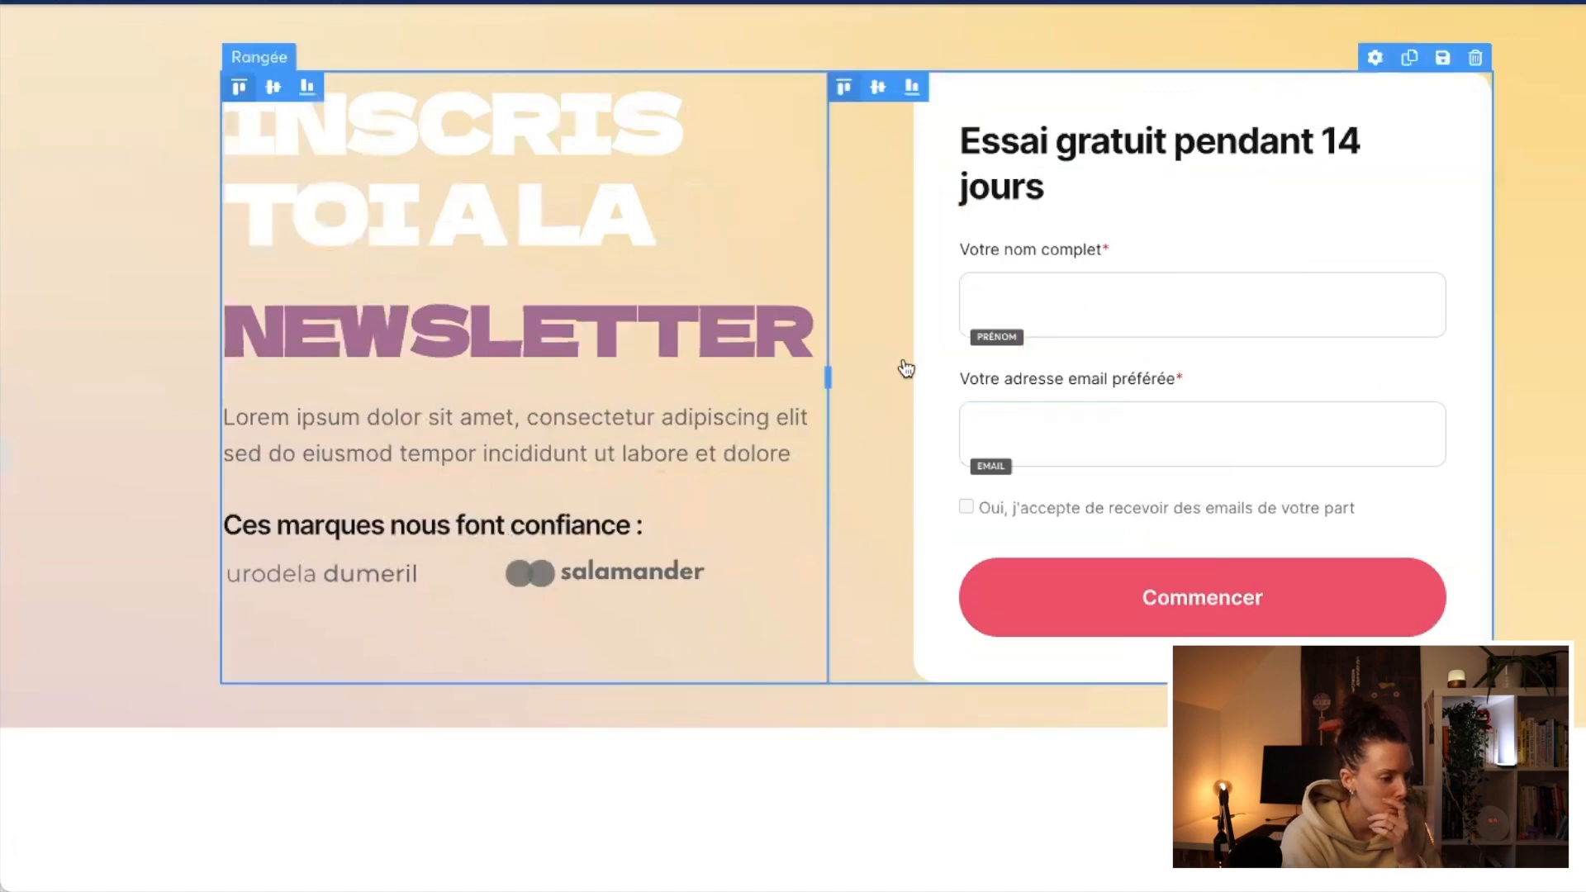
Step: Set the "NEWSLETTER" title's bottom margin to 25
{"action": "left_click", "coordinate": [746, 332]}
{"action": "scroll", "coordinate": [151, 660], "scroll_direction": "down", "scroll_amount": 7}
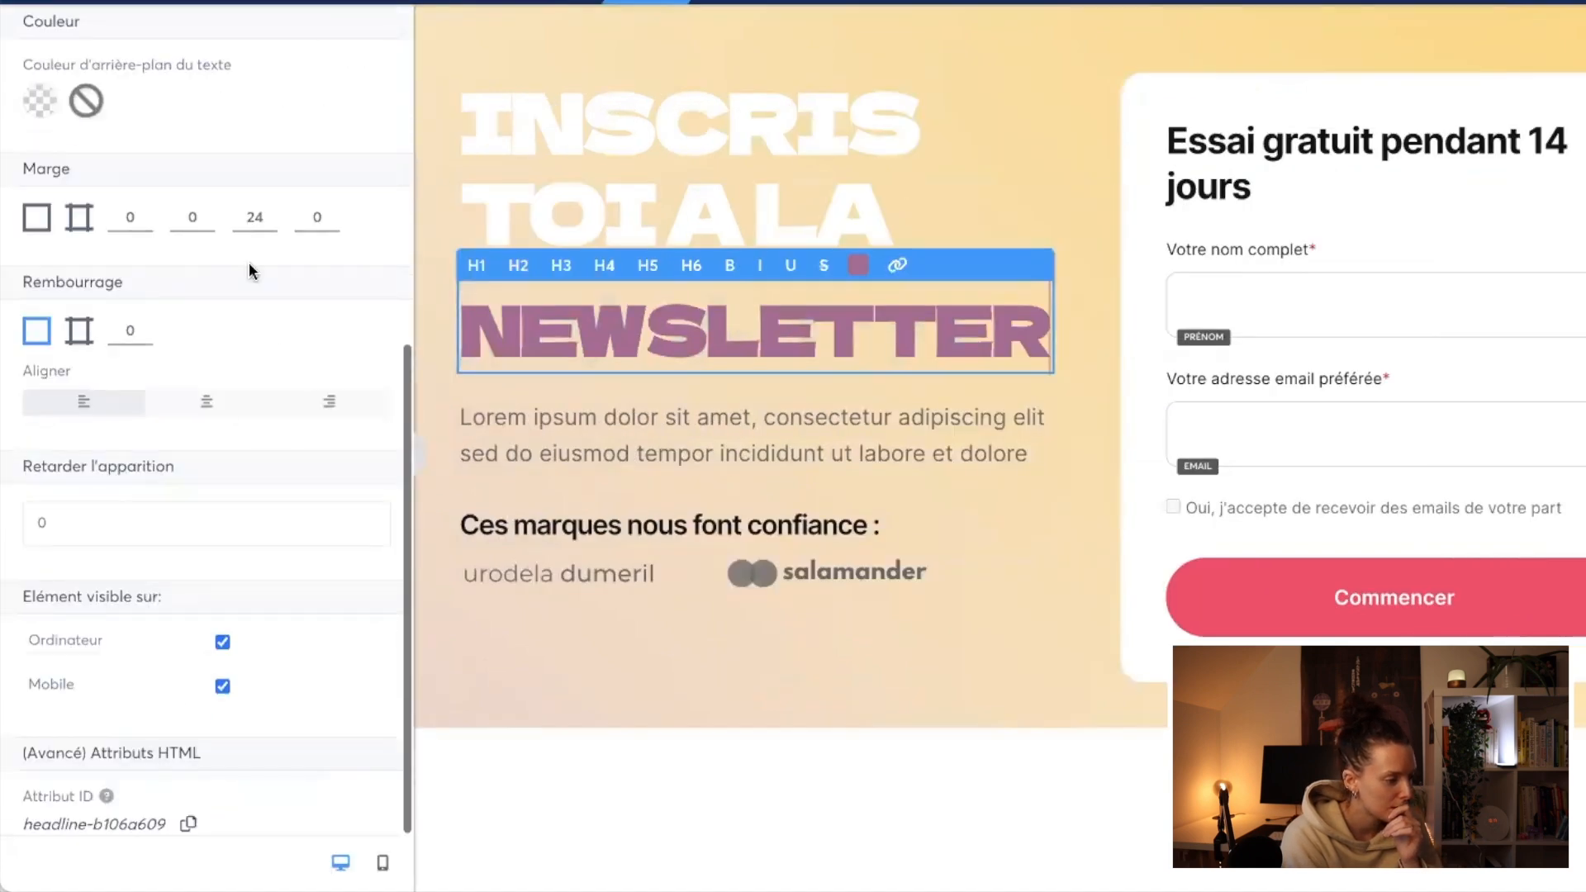
{"action": "left_click", "coordinate": [272, 212]}
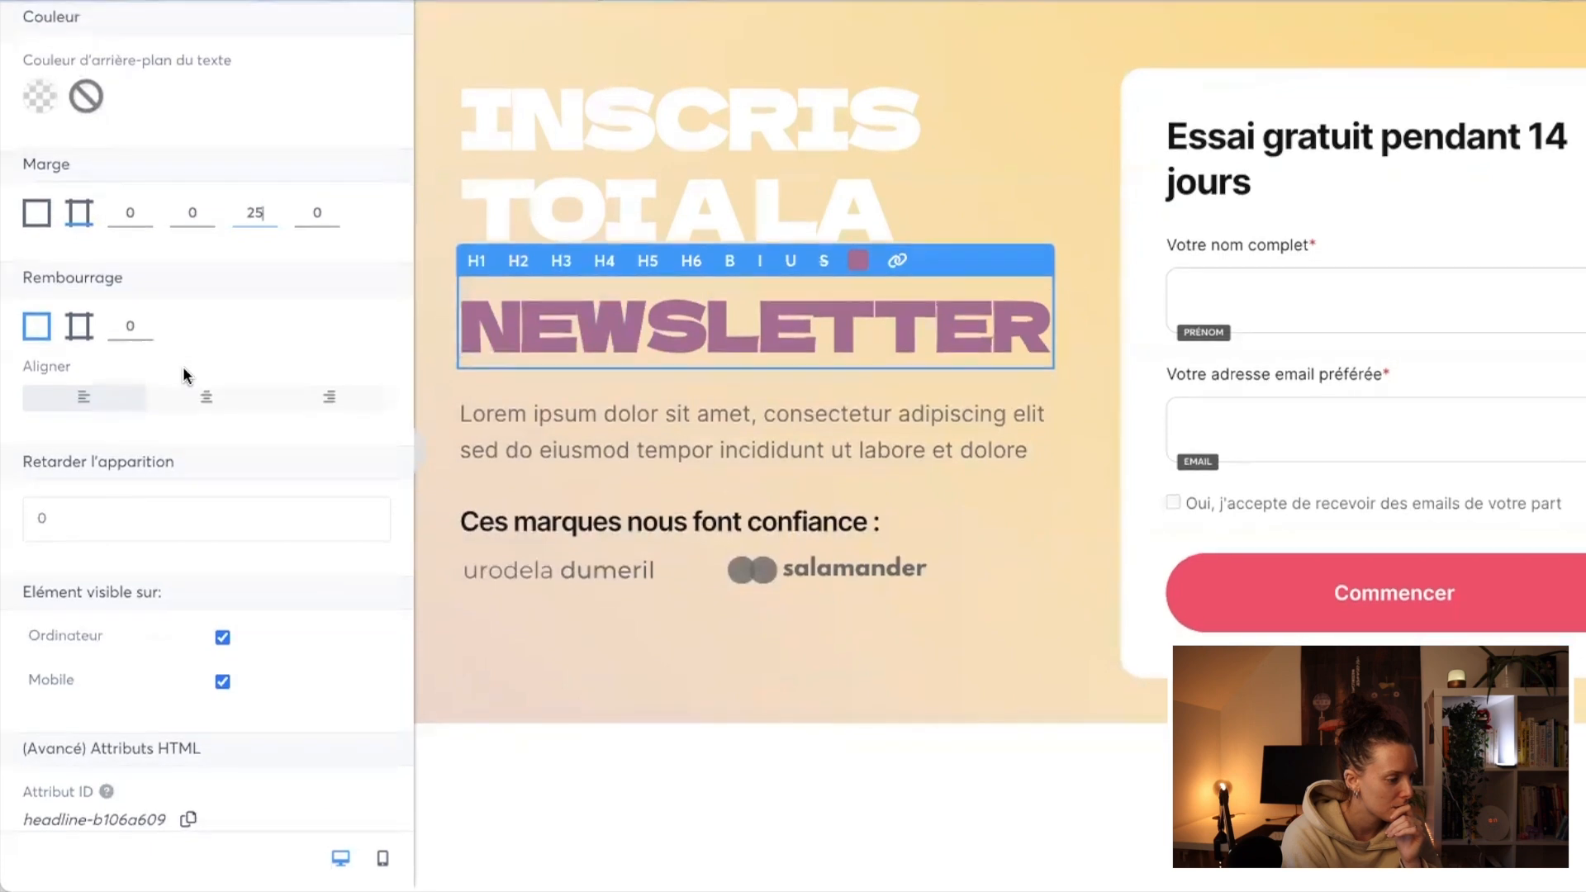
{"action": "left_click", "coordinate": [558, 545]}
{"action": "left_click", "coordinate": [778, 241]}
{"action": "left_click", "coordinate": [756, 235]}
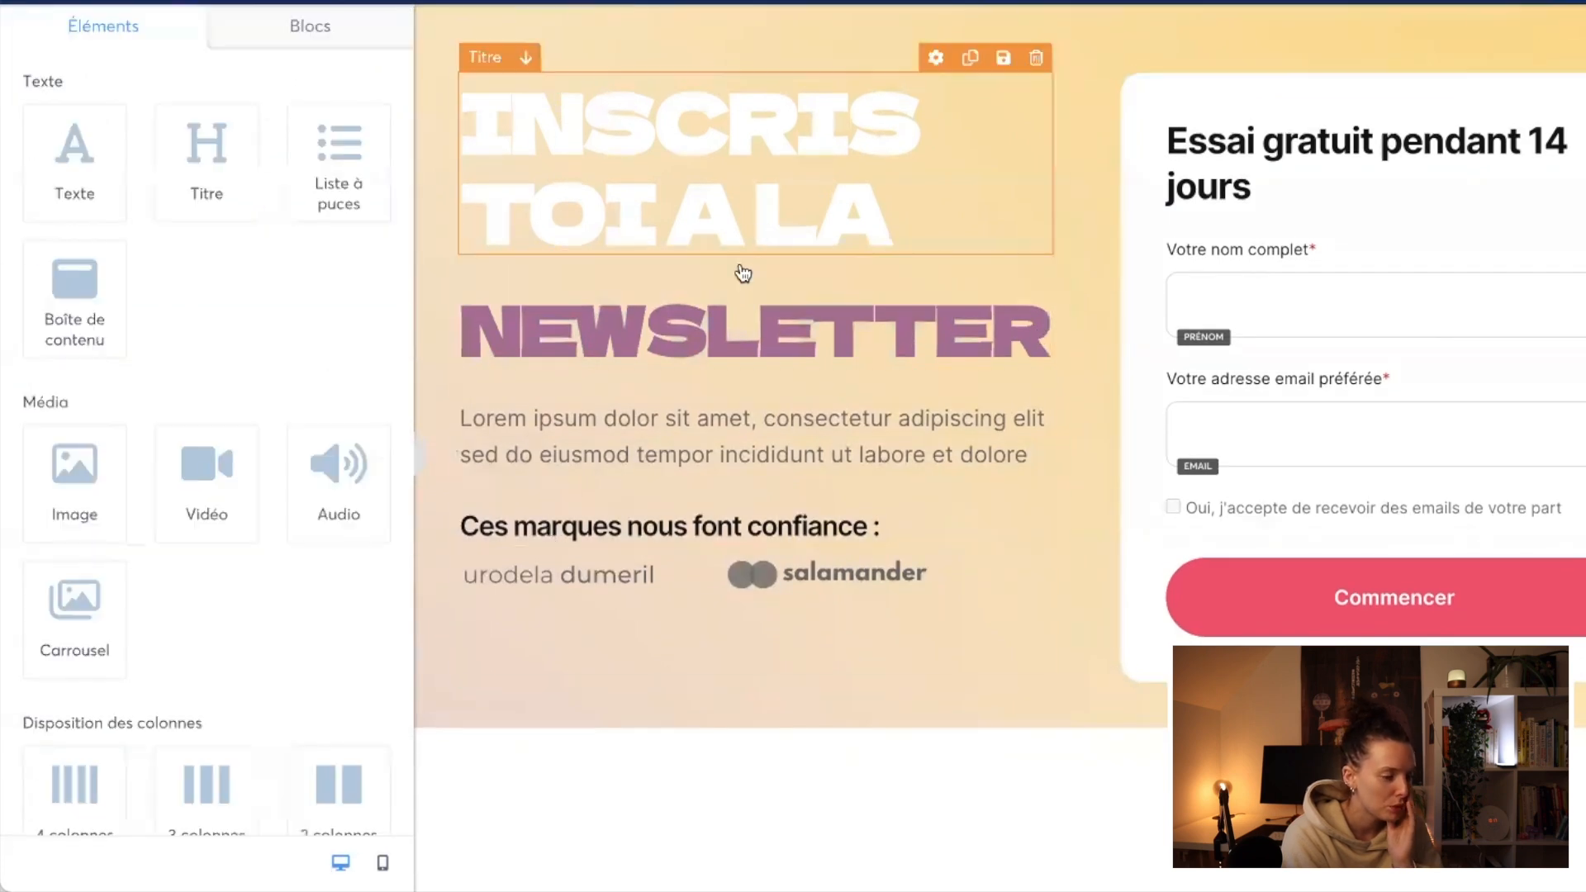
Step: Give the "NEWSLETTER" title a negative top margin to pull it directly beneath "INSCRIS TOI A LA"
{"action": "left_click", "coordinate": [715, 318]}
{"action": "scroll", "coordinate": [101, 758], "scroll_direction": "down", "scroll_amount": 3}
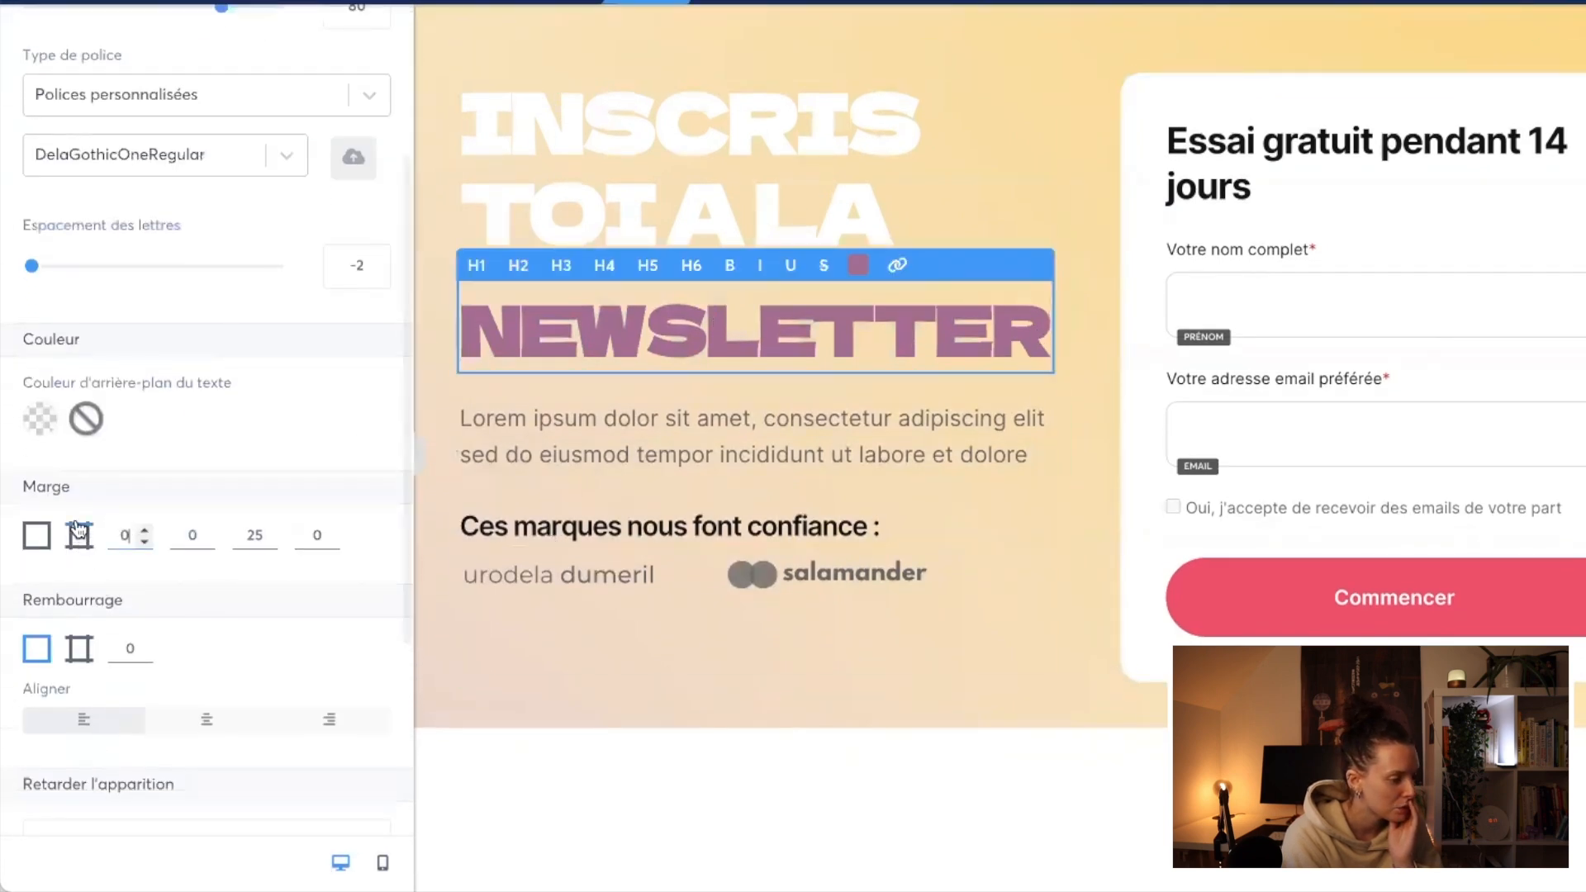
{"action": "left_click", "coordinate": [142, 543]}
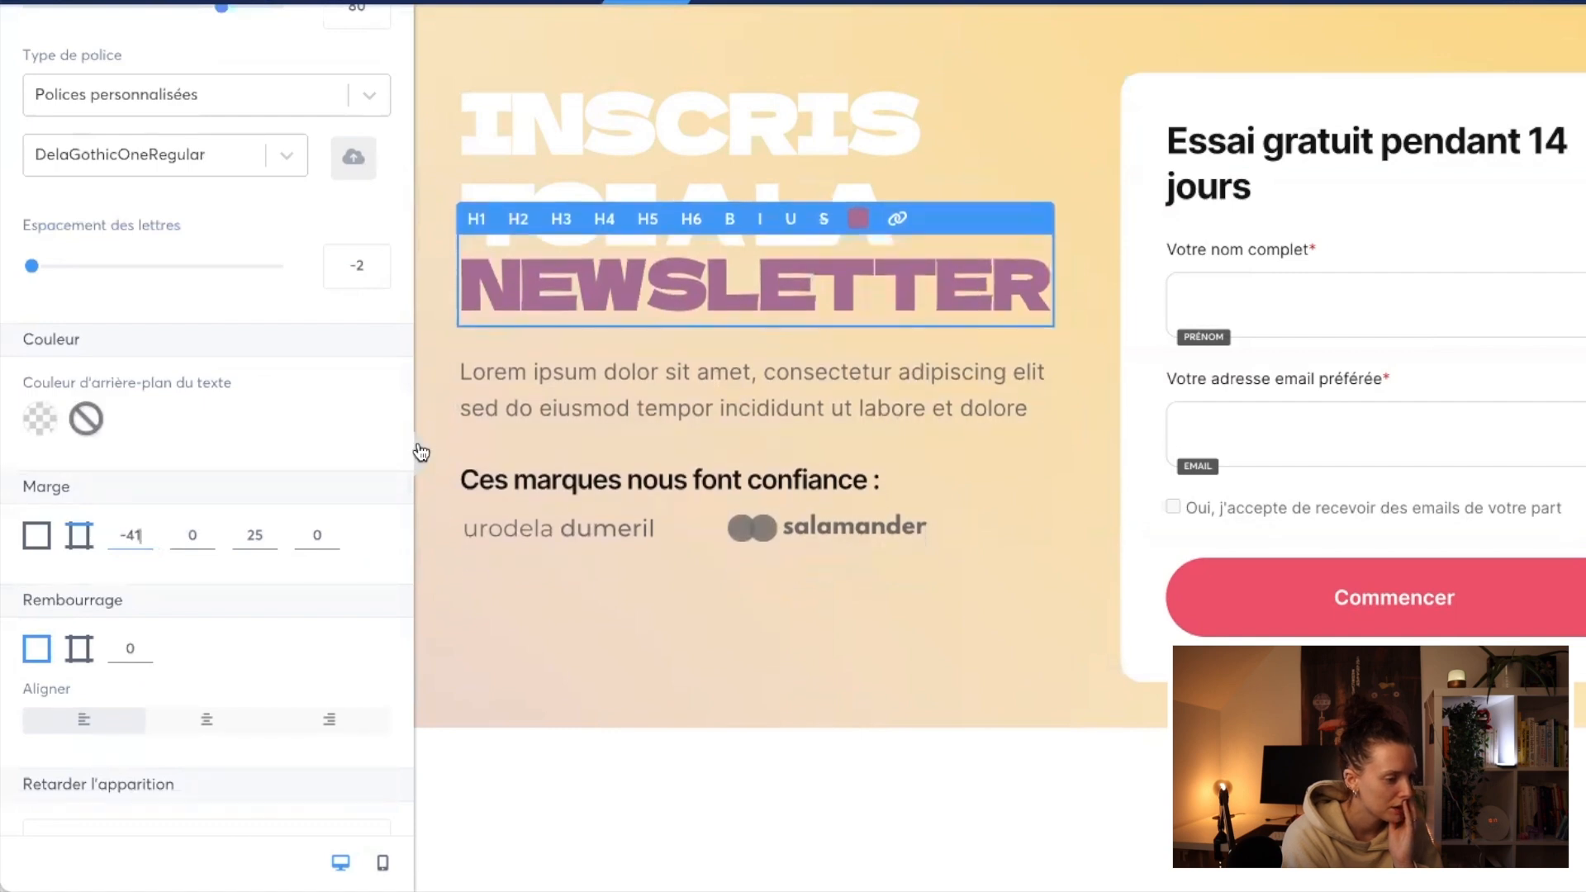
{"action": "left_click", "coordinate": [421, 451]}
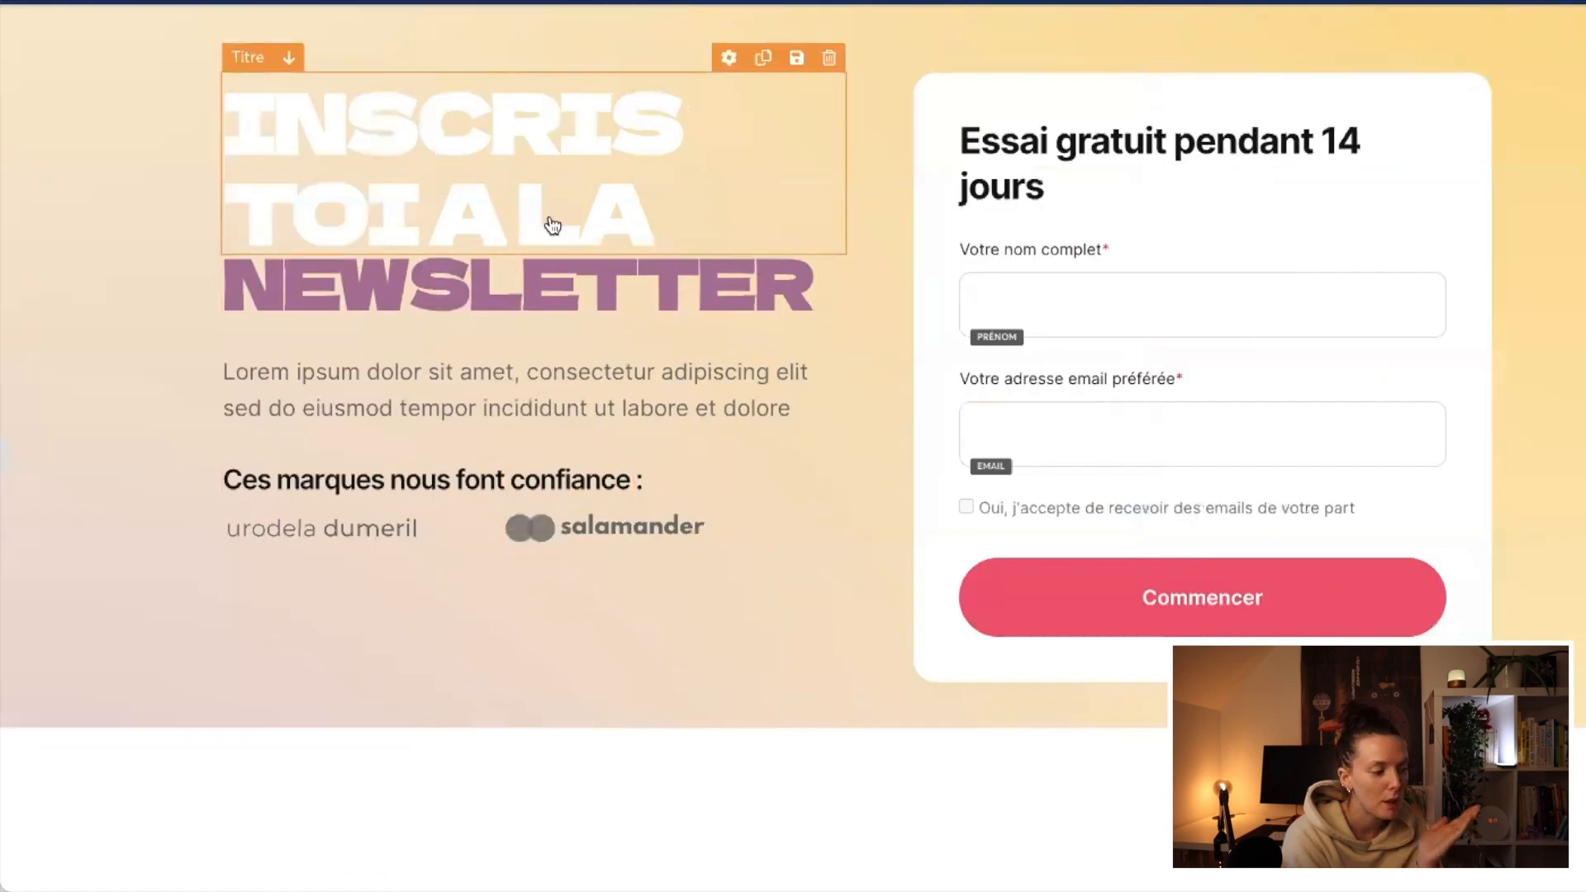
Step: Set the "INSCRIS TOI A LA" title's font size to 82
{"action": "left_click", "coordinate": [552, 225]}
{"action": "left_click", "coordinate": [375, 175]}
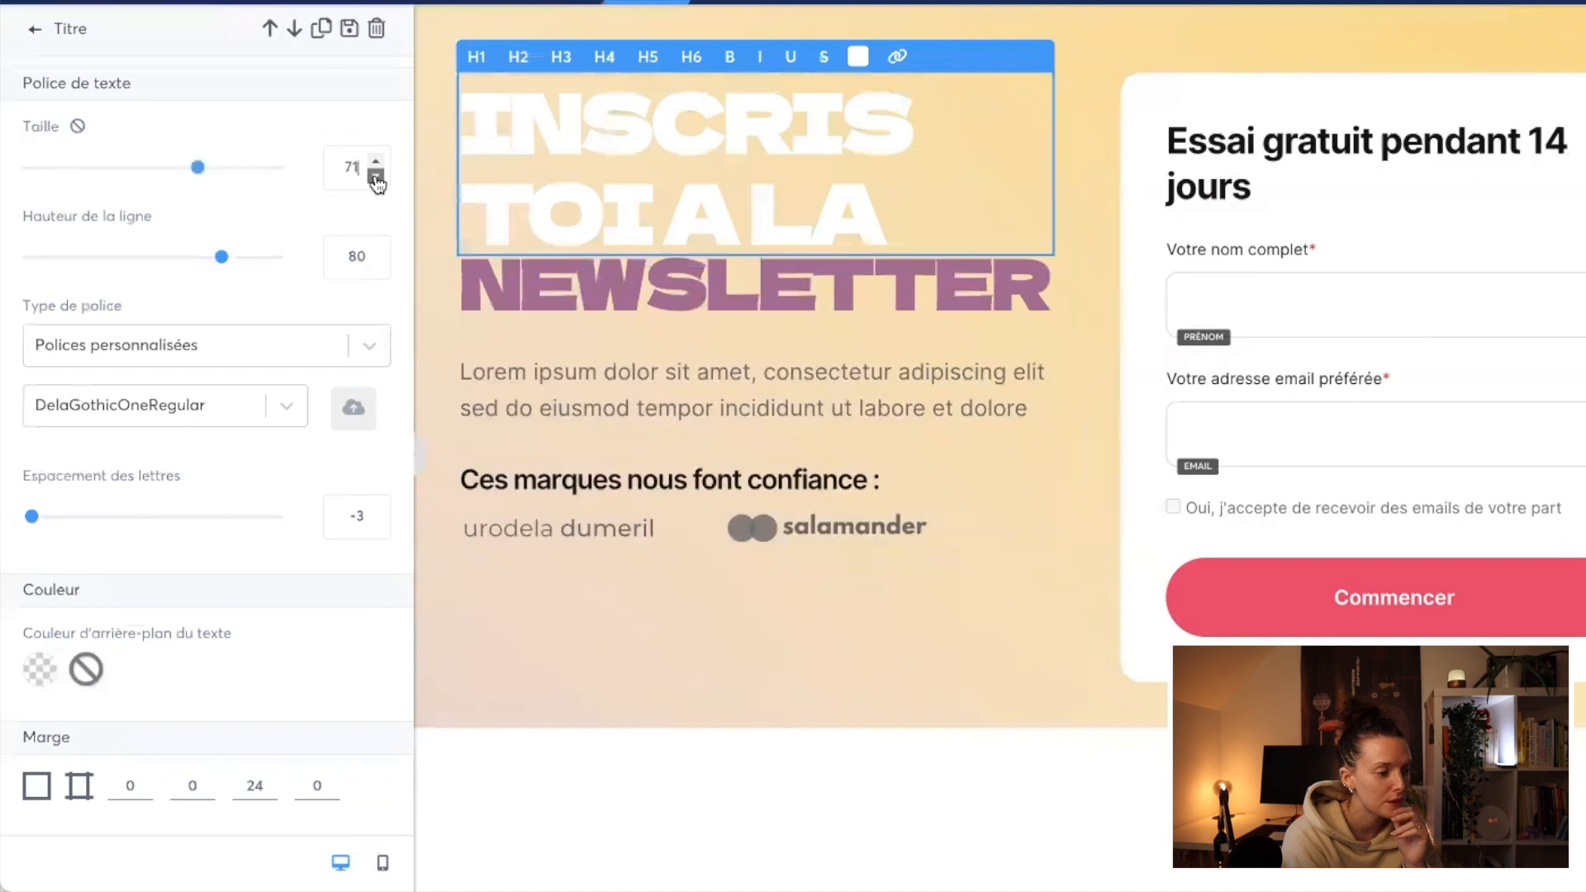
{"action": "left_click", "coordinate": [376, 176]}
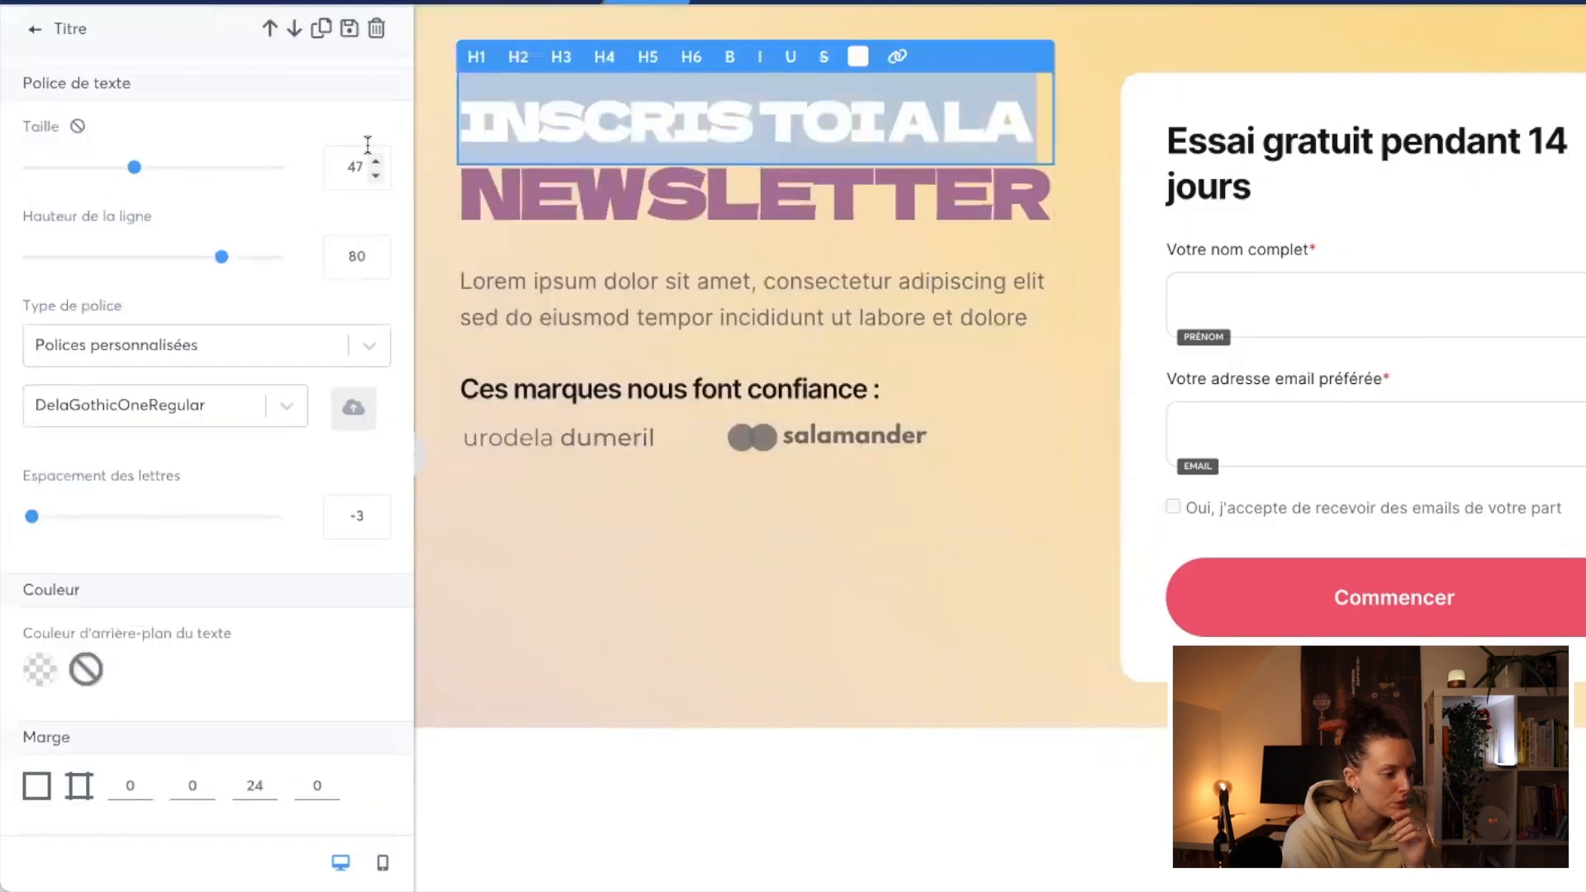
{"action": "left_click", "coordinate": [376, 161]}
{"action": "left_click", "coordinate": [376, 161]}
{"action": "left_click", "coordinate": [376, 161]}
{"action": "left_click", "coordinate": [377, 161]}
{"action": "left_click", "coordinate": [376, 161]}
{"action": "left_click", "coordinate": [376, 161]}
{"action": "left_click", "coordinate": [377, 161]}
{"action": "left_click", "coordinate": [377, 161]}
{"action": "left_click", "coordinate": [377, 161]}
{"action": "left_click", "coordinate": [376, 161]}
{"action": "left_click", "coordinate": [420, 457]}
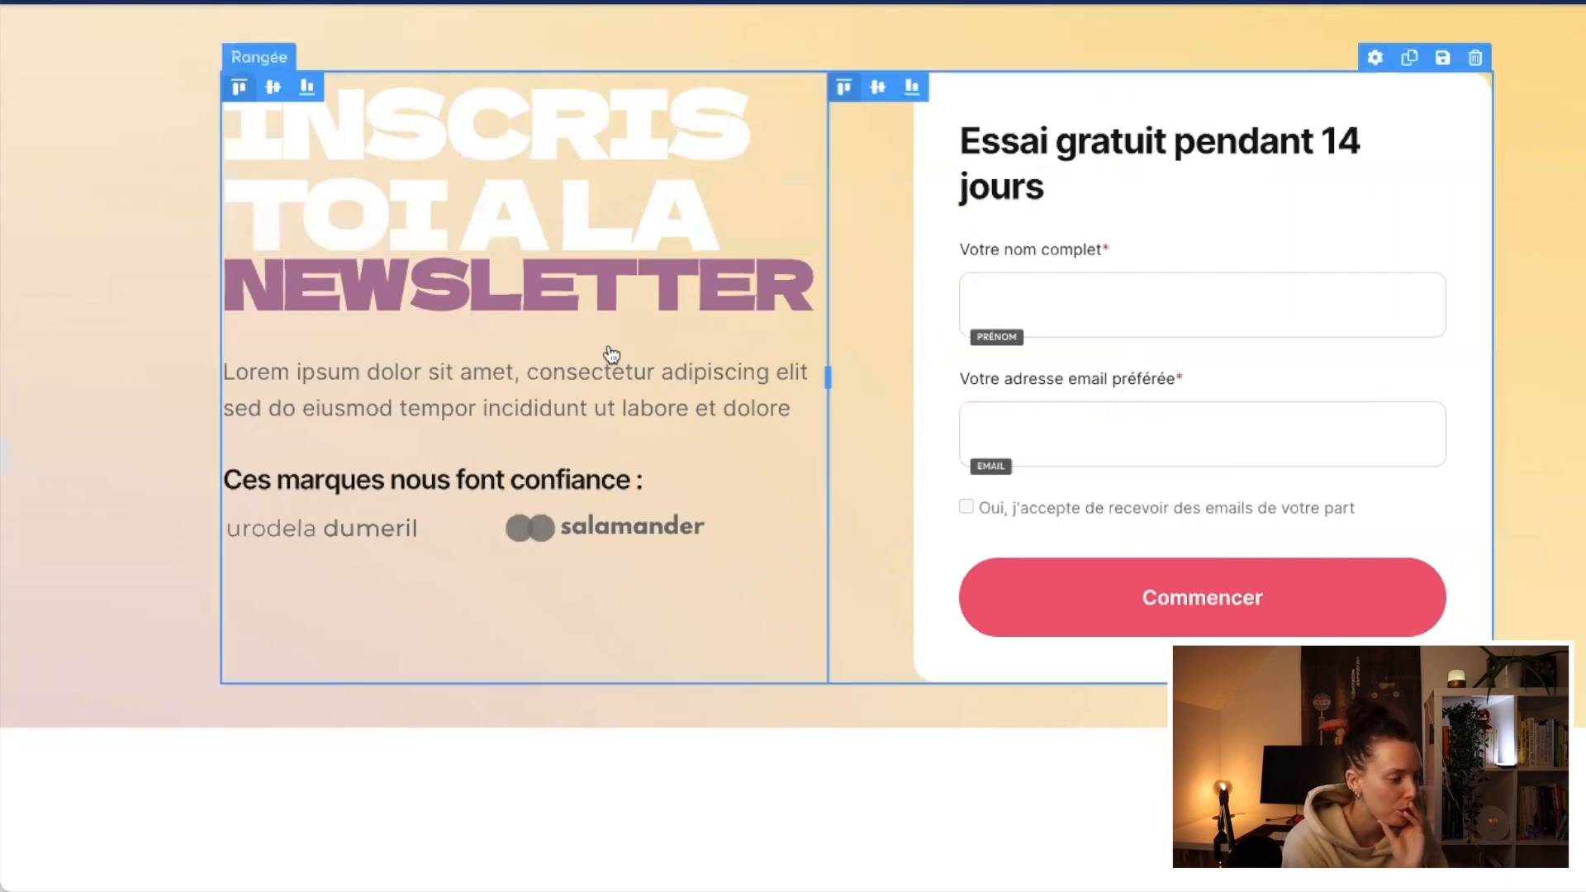
Step: Set the lorem ipsum paragraph below the titles to the custom font ShipporiAntiqueRegular
{"action": "left_click", "coordinate": [606, 403]}
{"action": "left_click", "coordinate": [355, 345]}
{"action": "left_click", "coordinate": [271, 515]}
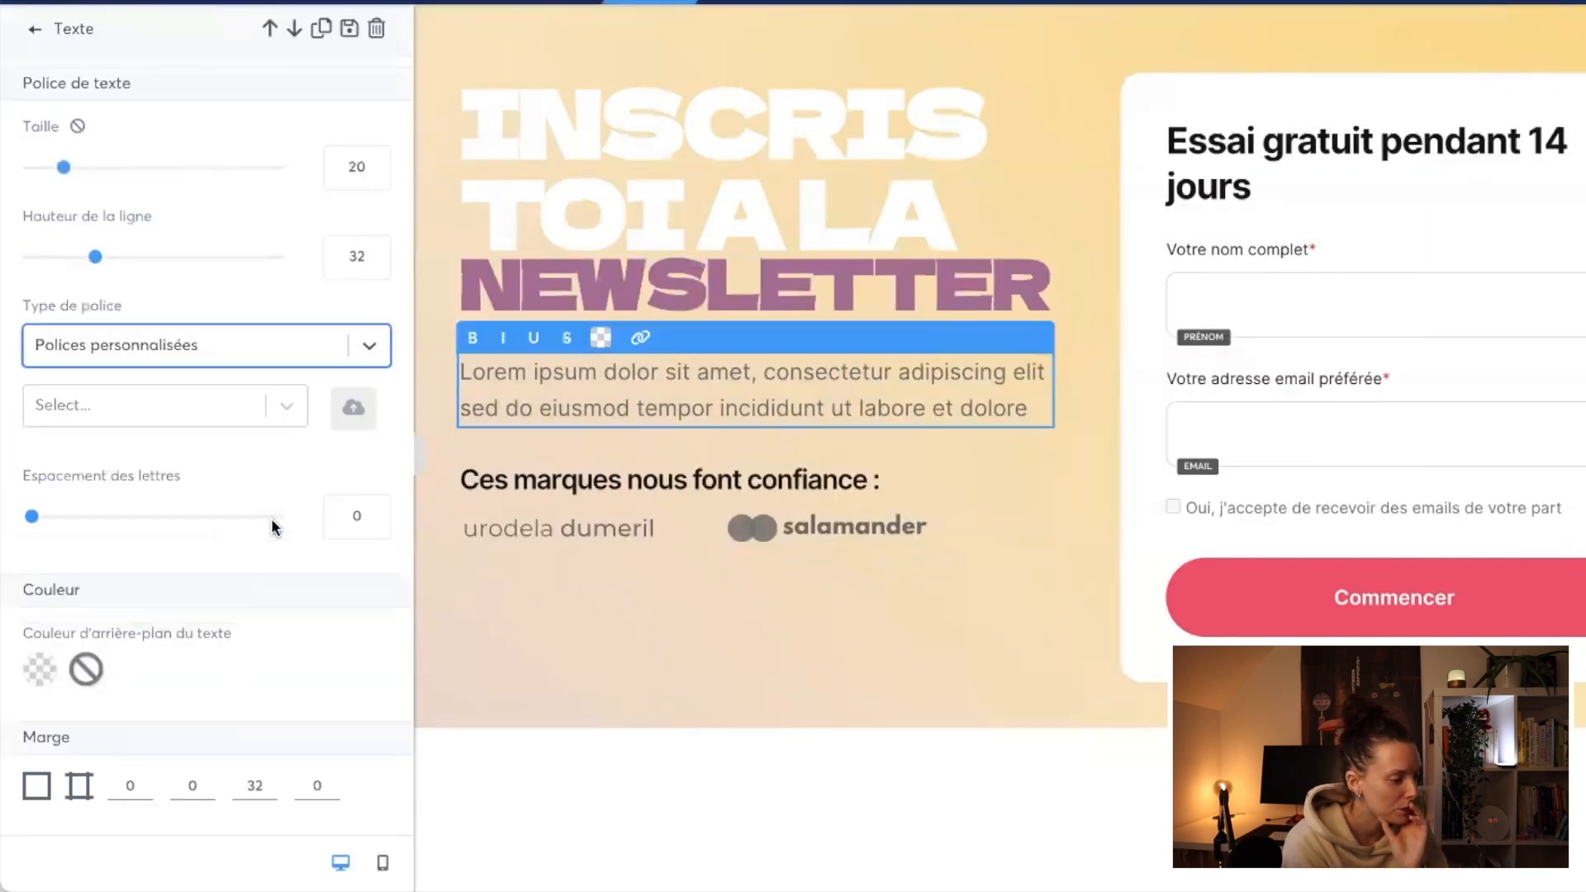
{"action": "left_click", "coordinate": [159, 406]}
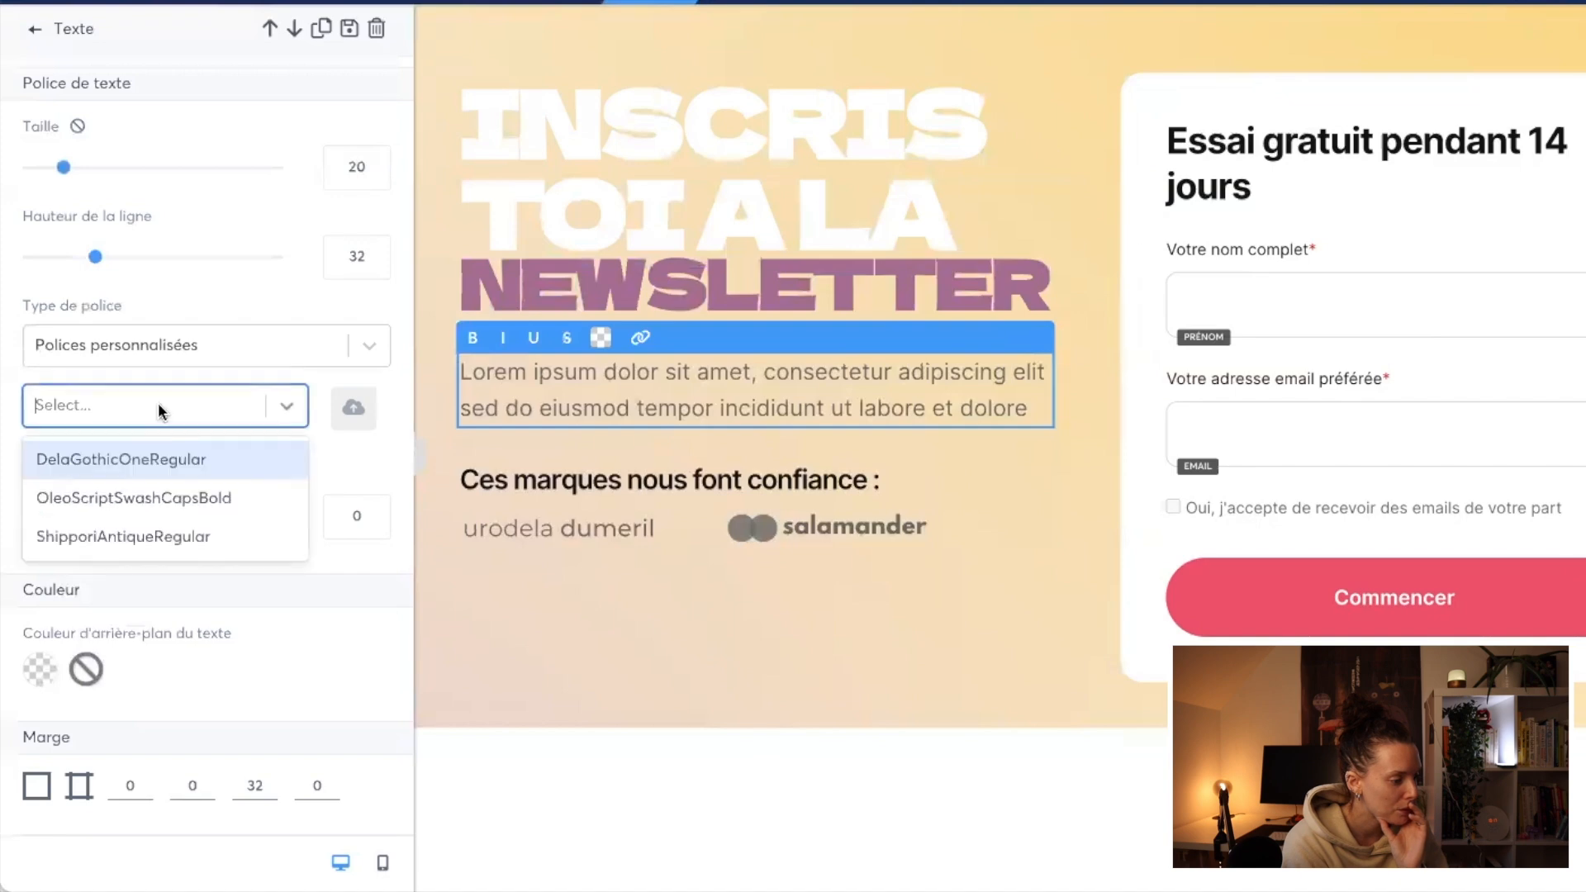
{"action": "left_click", "coordinate": [160, 537]}
Step: Replace the placeholder paragraph with "Inscri-toi à la newsletter pour recevoir toutes les infos en avant première, suivre mes aventures et découvrir les joies de la trentaine"
{"action": "triple_click", "coordinate": [530, 413]}
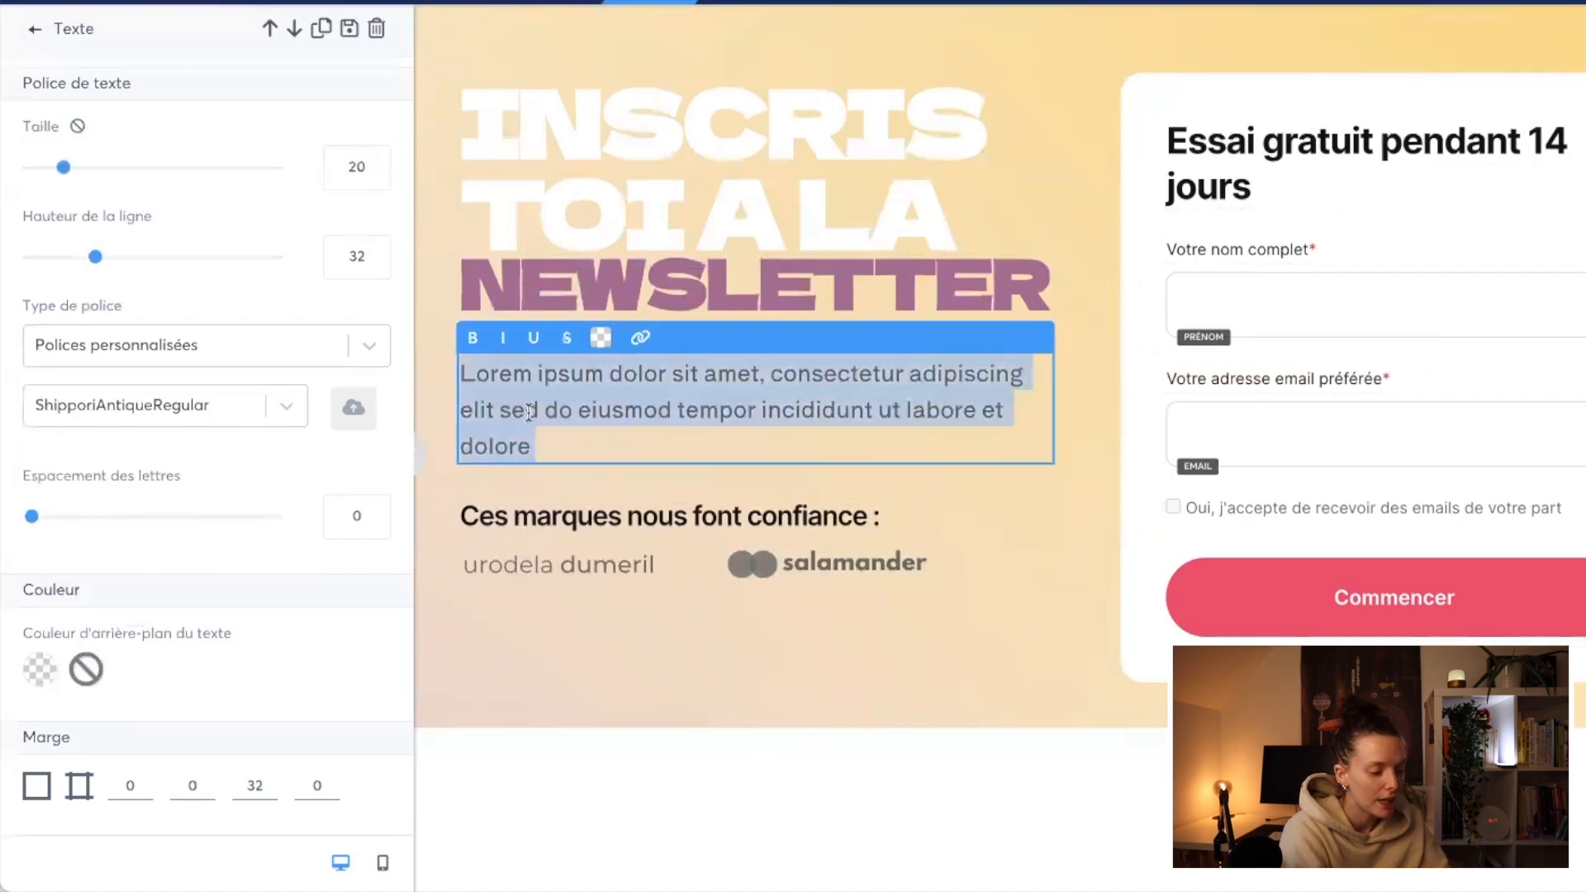
{"action": "type", "text": "iN"}
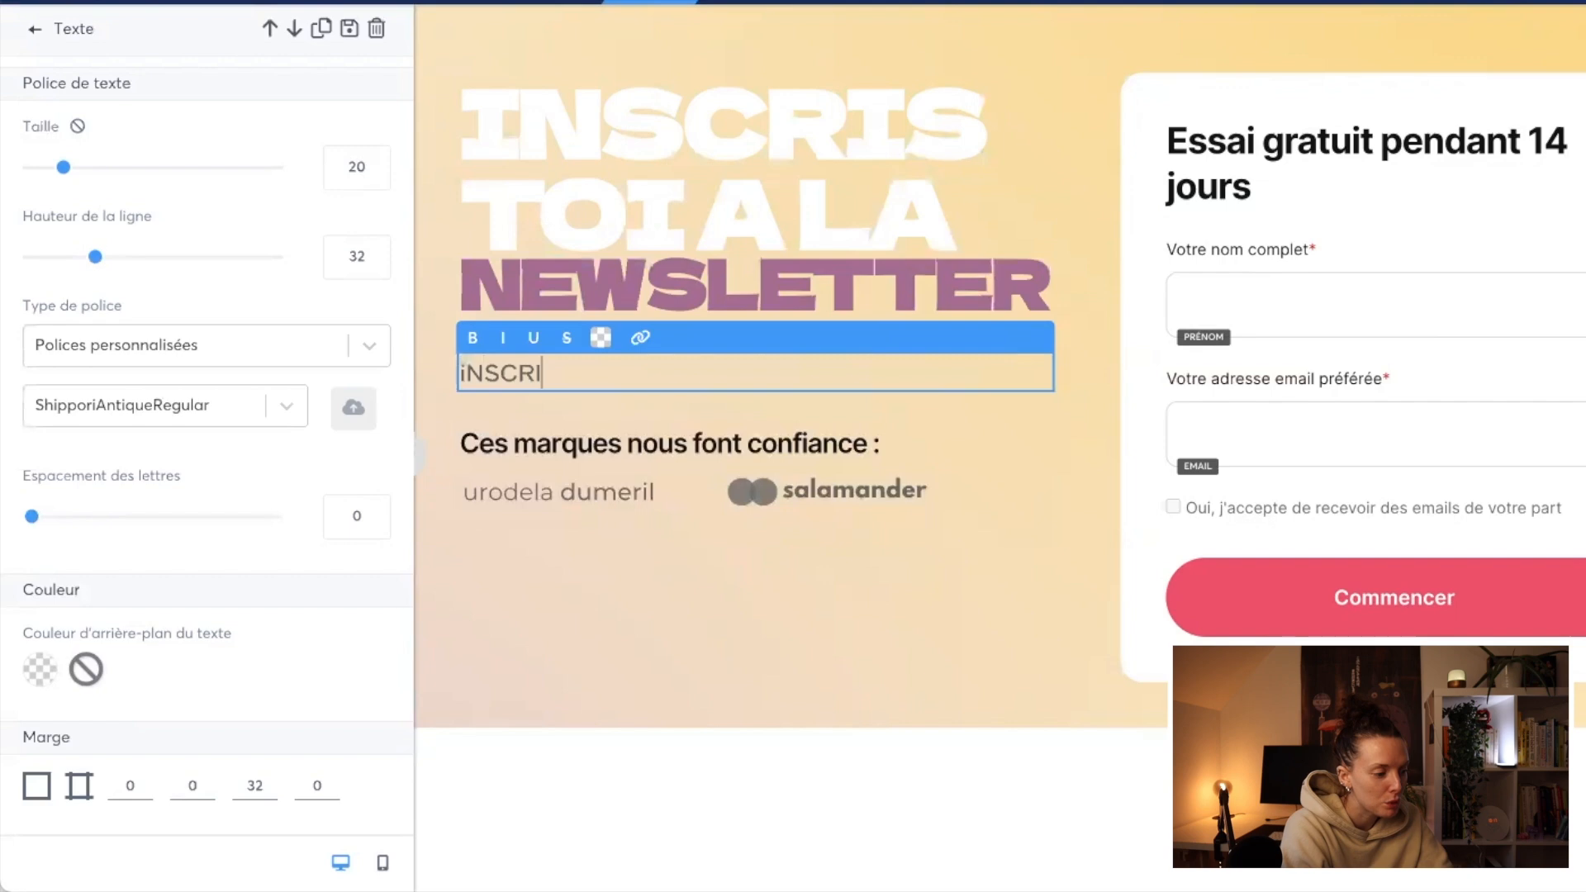
{"action": "type", "text": "SCRI"}
{"action": "key", "text": "ctrl+a"}
{"action": "type", "text": "Inscri-toi à la newsletter pour recevoir toutes les infos en avant première, suivre mes aventures et découvrir les joies de la trentaine"}
Step: Try white as the text colour of the whole introductory paragraph
{"action": "left_click_drag", "start_coordinate": [730, 440], "coordinate": [446, 386]}
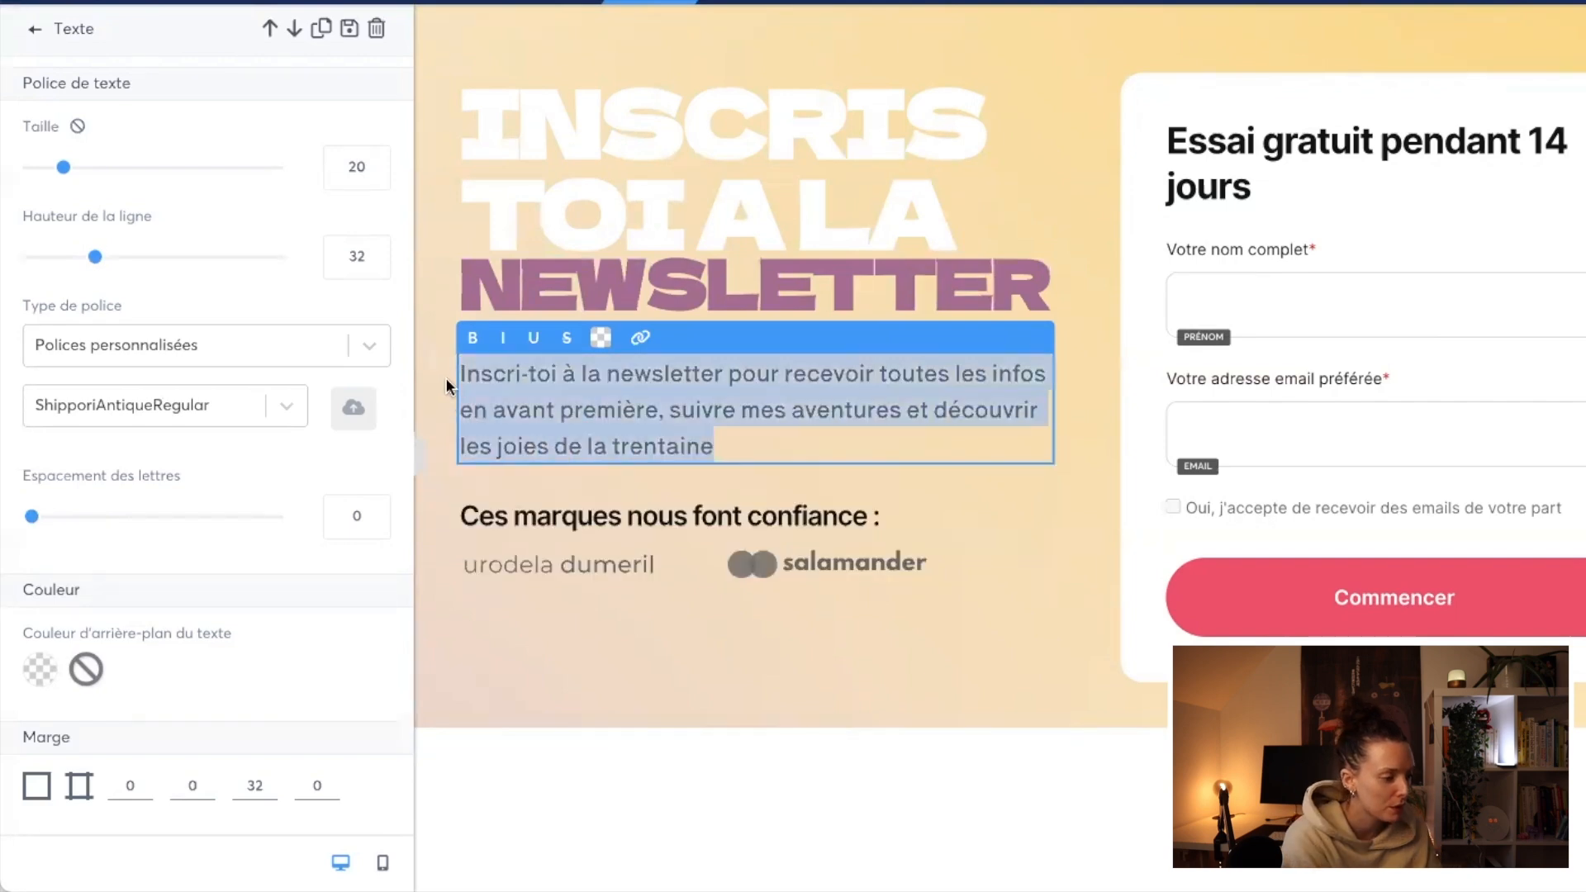
{"action": "left_click", "coordinate": [600, 339]}
{"action": "left_click", "coordinate": [702, 749]}
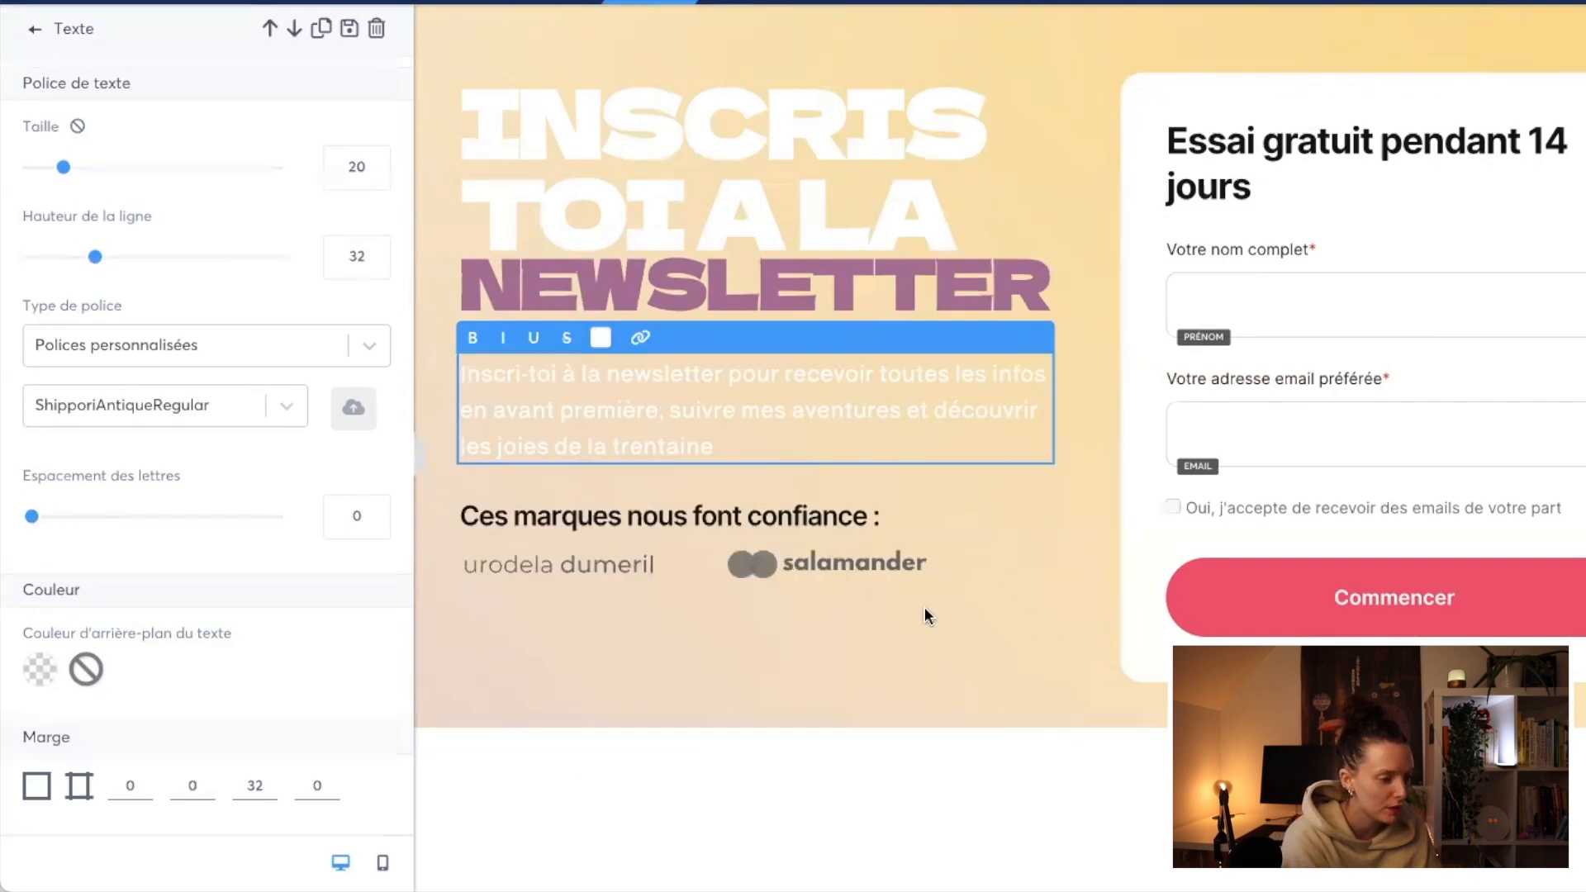
{"action": "left_click", "coordinate": [419, 457]}
{"action": "left_click", "coordinate": [596, 537]}
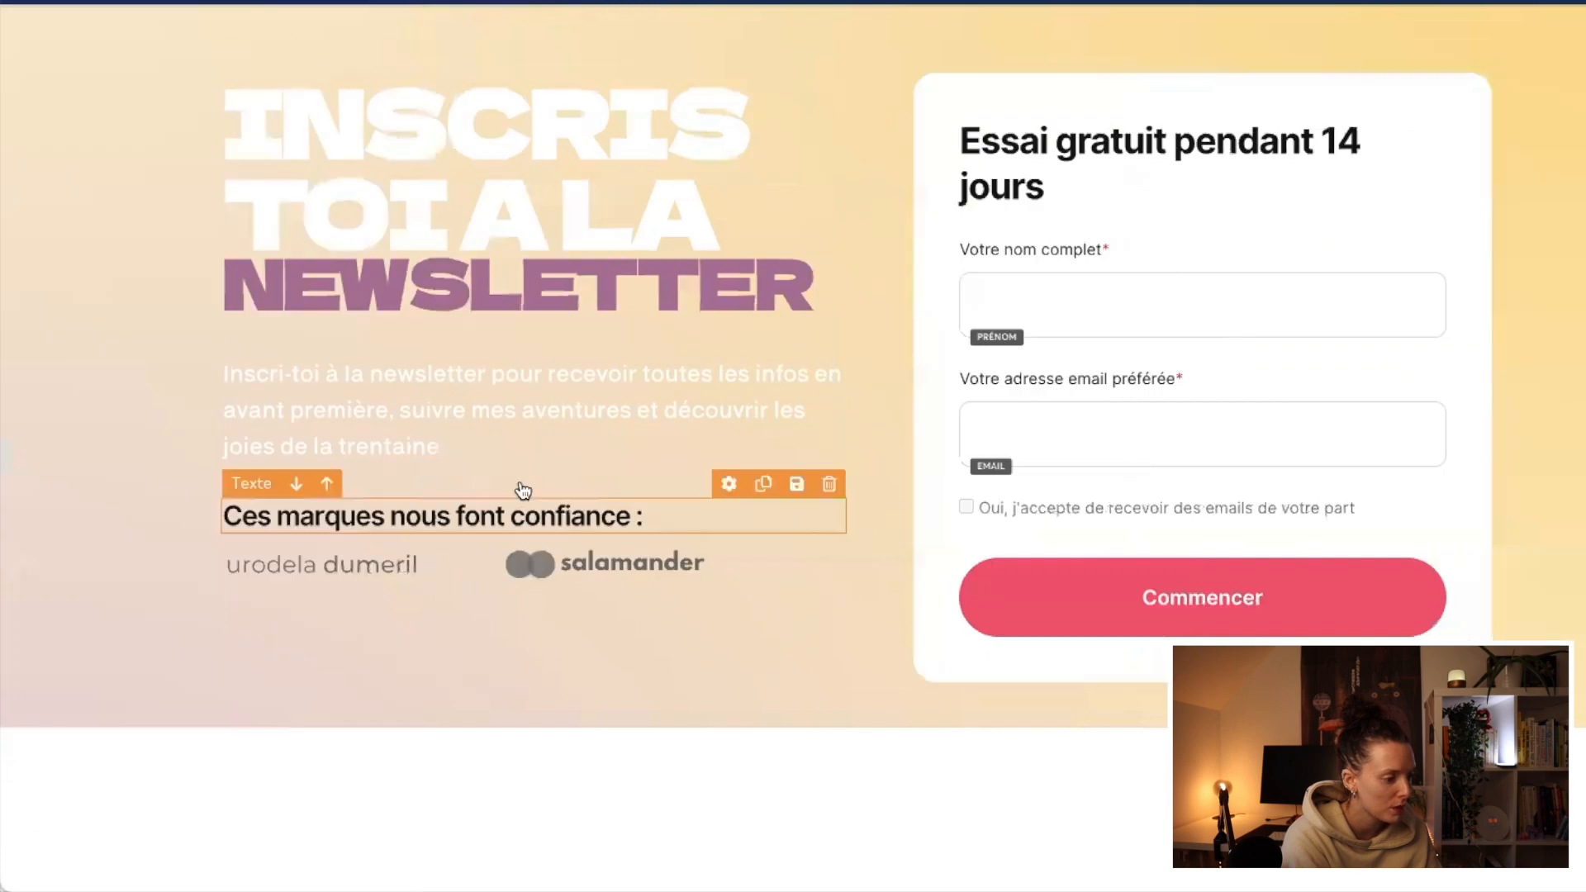
Step: Colour the whole introductory paragraph in the same purple as the "NEWSLETTER" title
{"action": "left_click", "coordinate": [649, 449]}
{"action": "triple_click", "coordinate": [611, 371]}
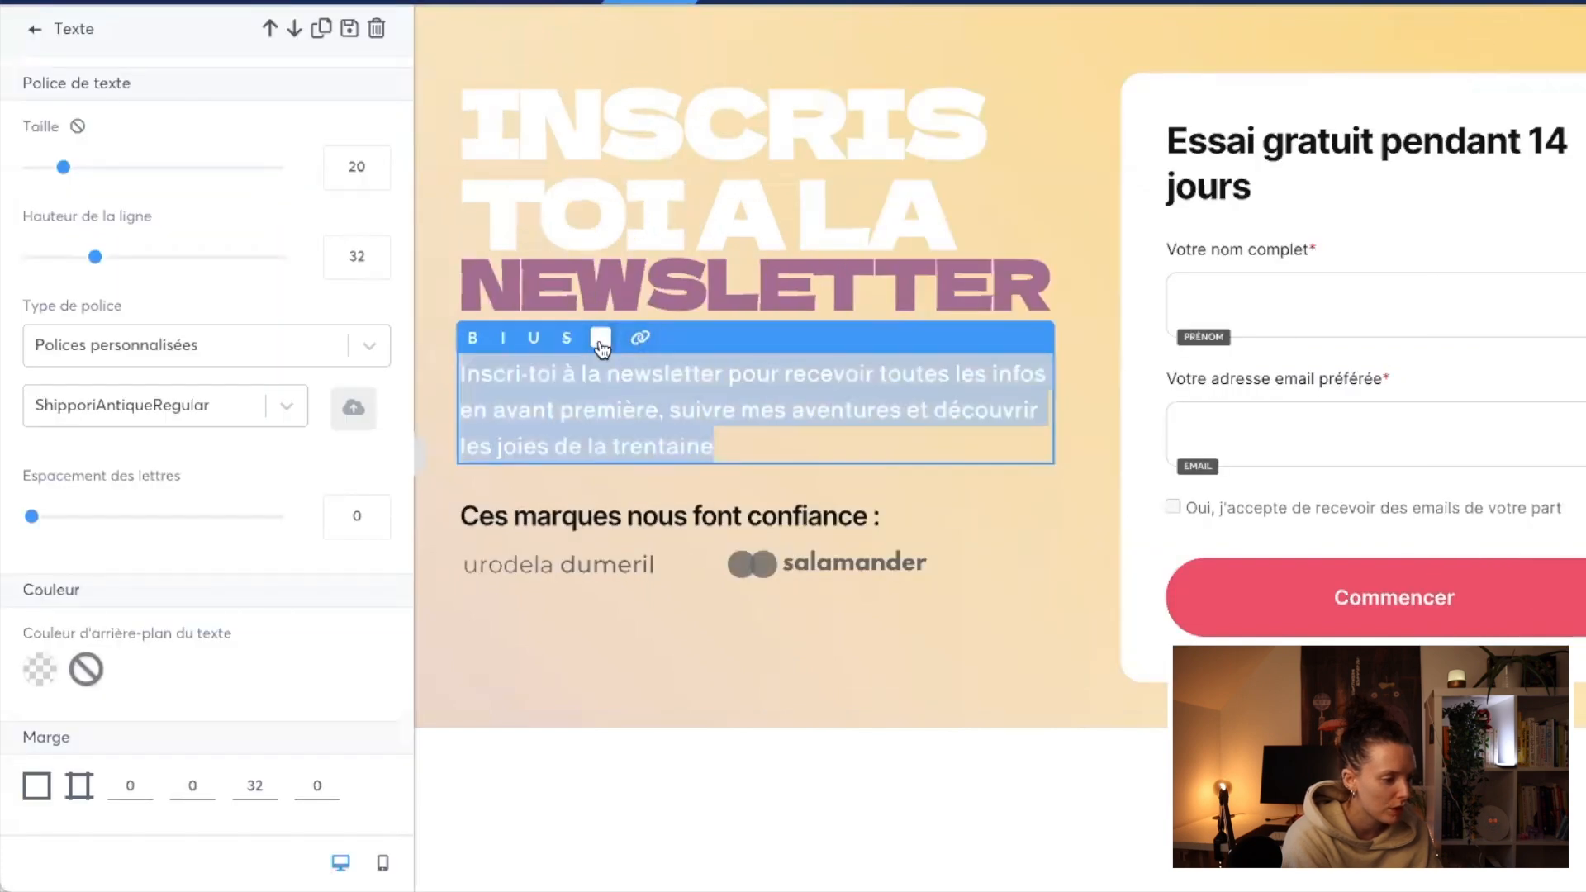
{"action": "left_click", "coordinate": [600, 337]}
{"action": "left_click", "coordinate": [640, 751]}
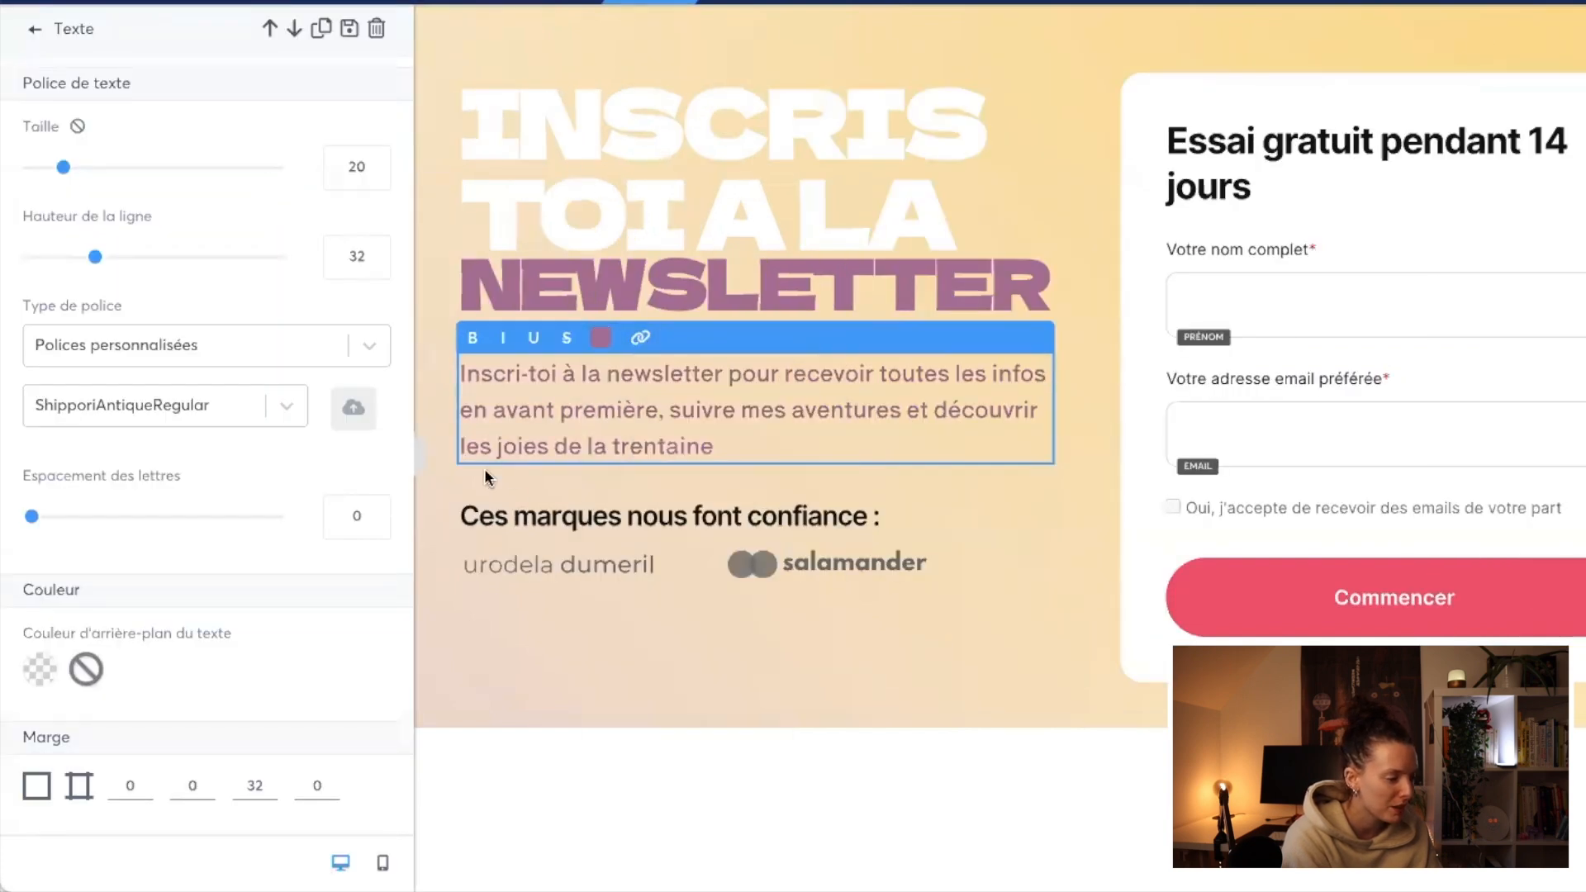
{"action": "left_click", "coordinate": [421, 468]}
Step: Delete the "Ces marques nous font confiance :" line and the two brand logos below the paragraph
{"action": "left_click", "coordinate": [641, 551]}
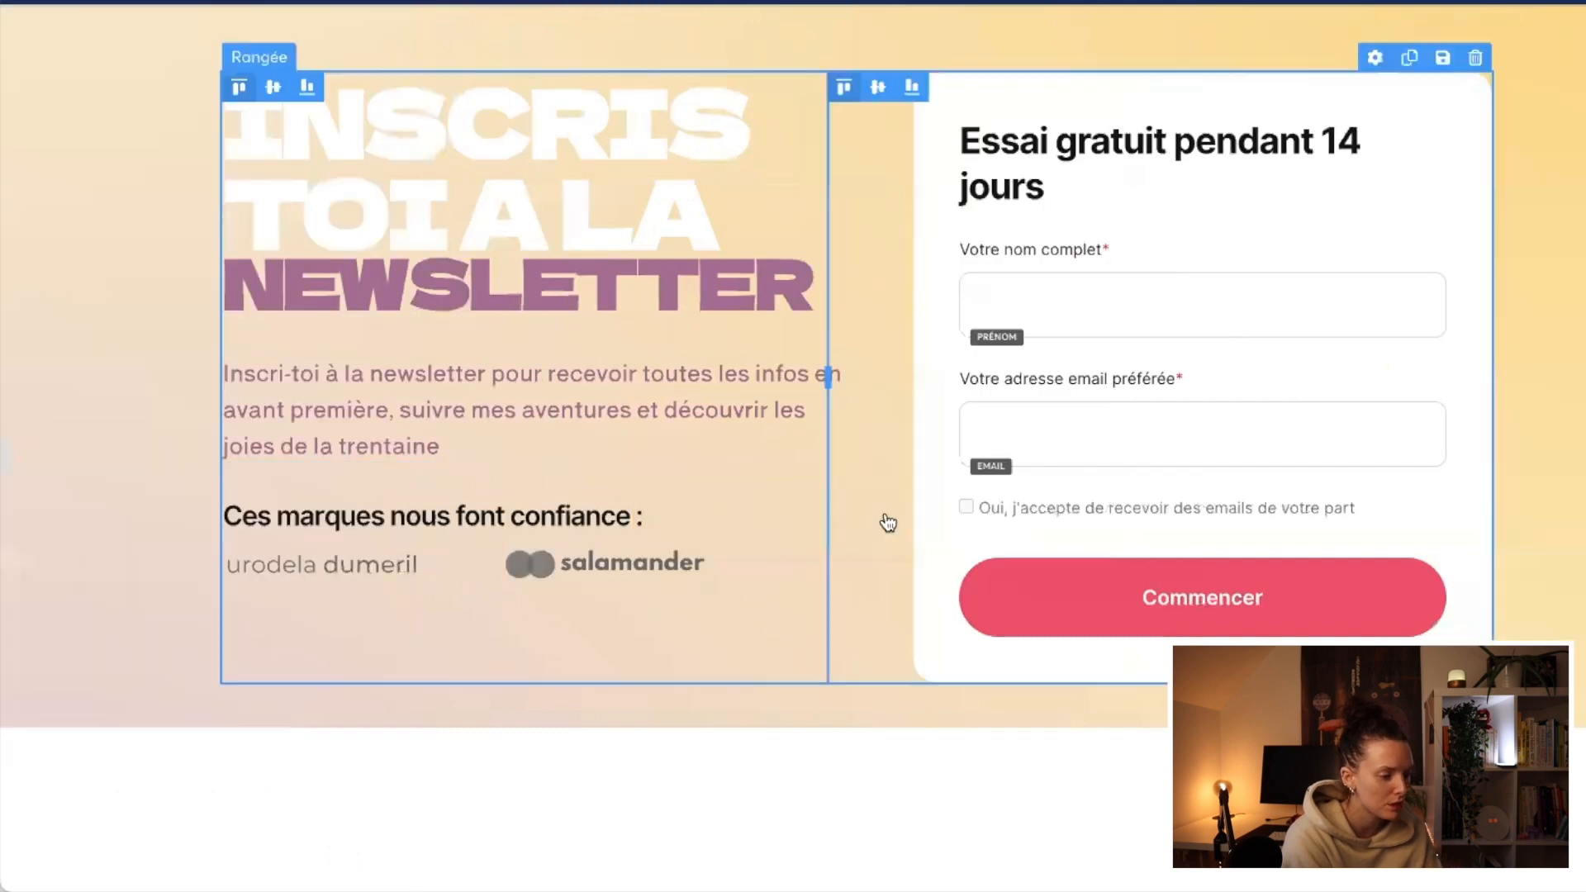
{"action": "left_click", "coordinate": [816, 495]}
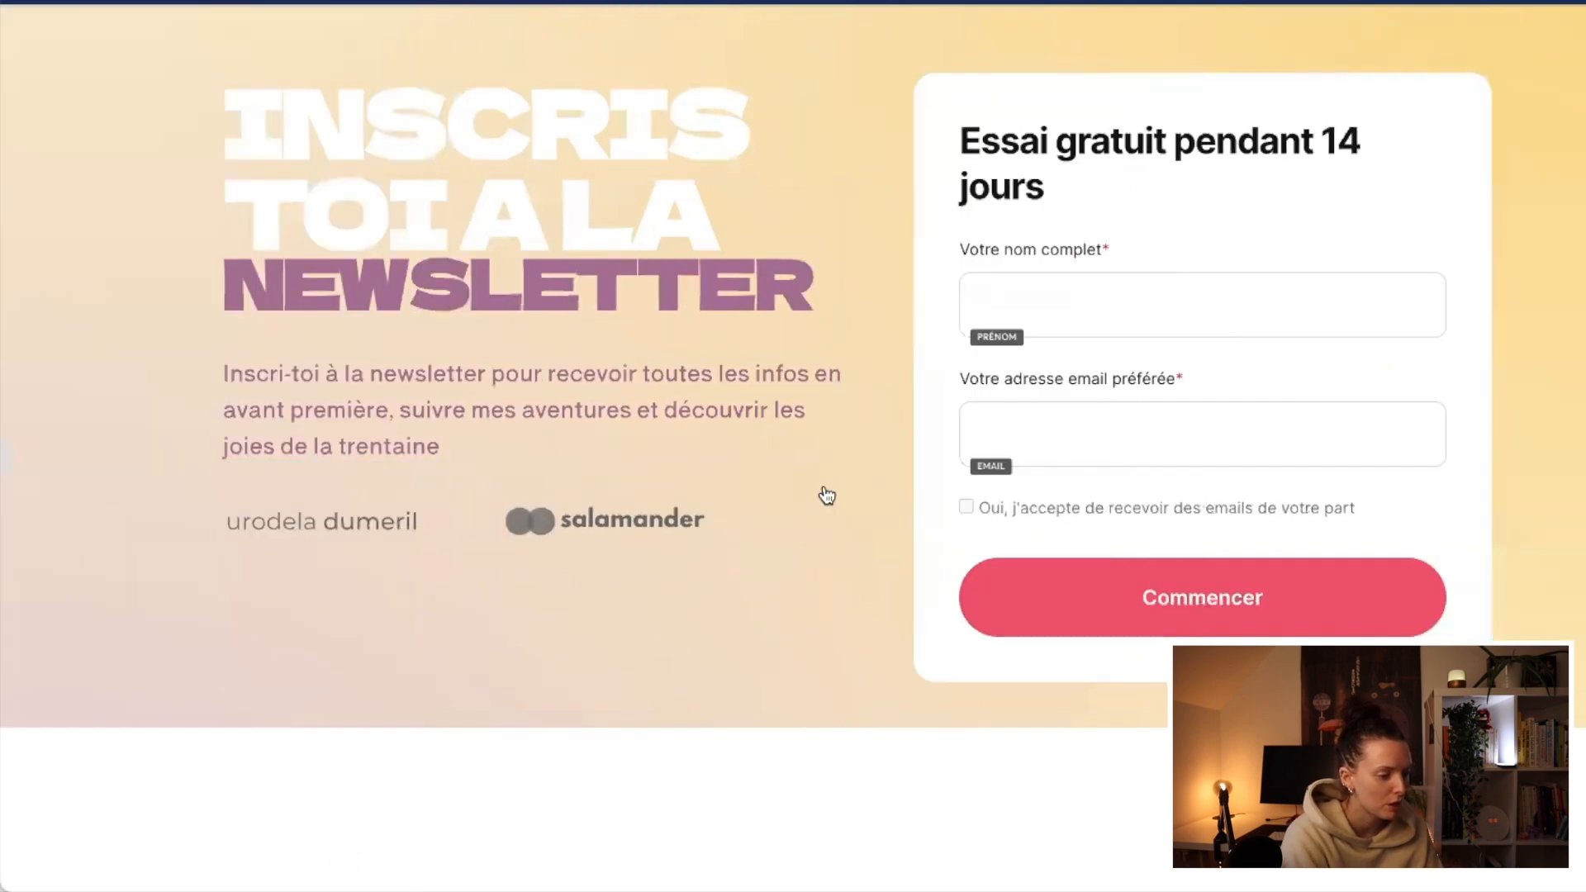
{"action": "left_click", "coordinate": [769, 529]}
{"action": "left_click", "coordinate": [954, 484]}
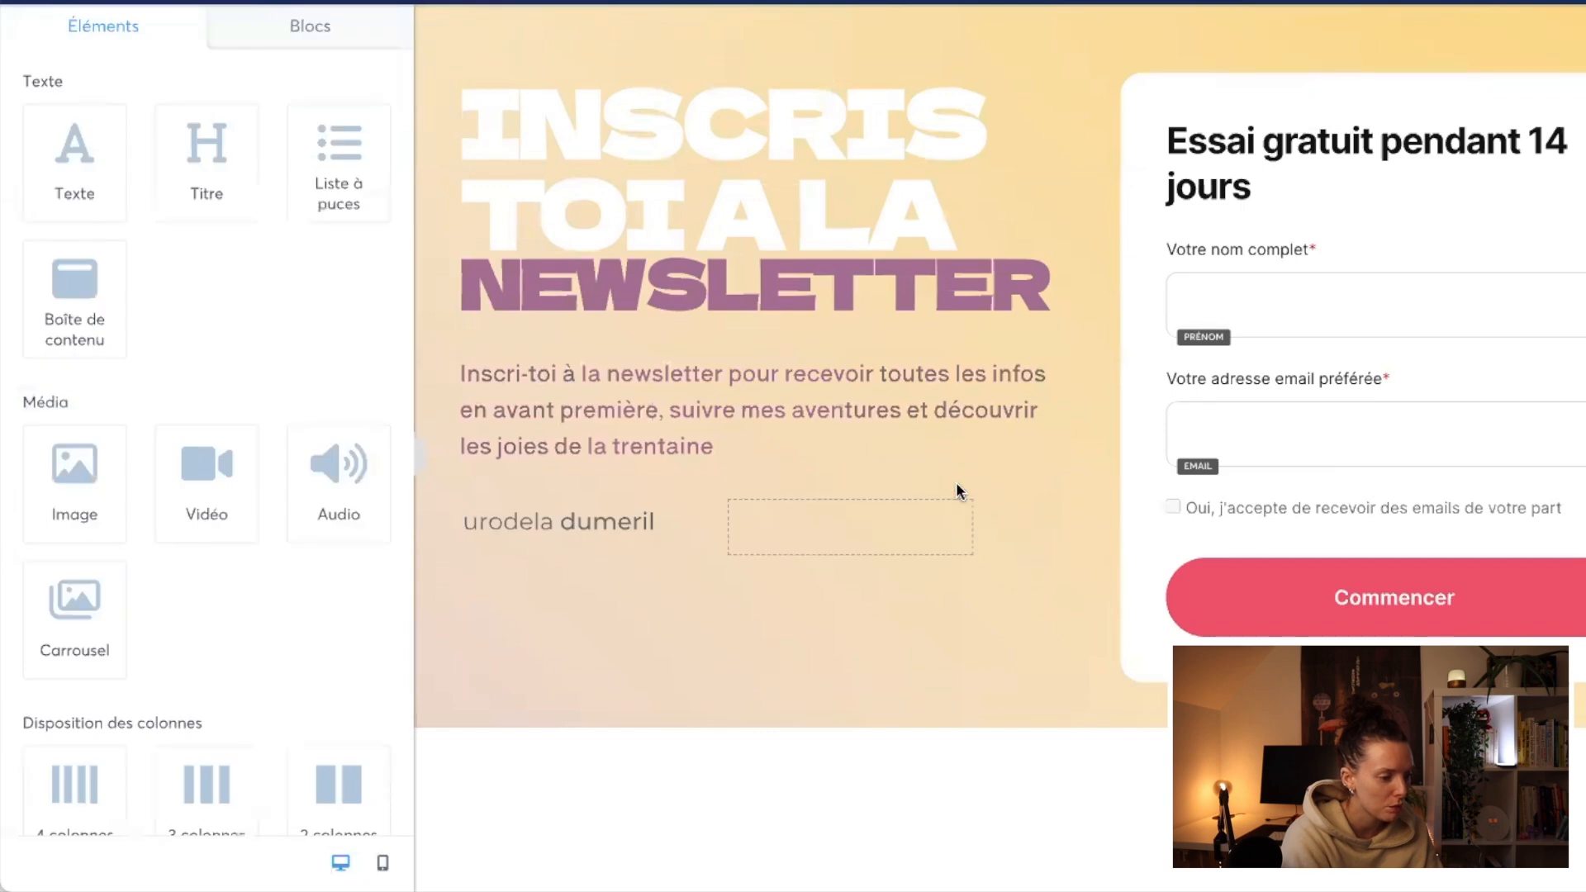
{"action": "left_click", "coordinate": [688, 484]}
{"action": "left_click", "coordinate": [418, 460]}
{"action": "left_click", "coordinate": [505, 636]}
Step: Replace the form card's heading with "Je m'inscris"
{"action": "triple_click", "coordinate": [1266, 169]}
{"action": "type", "text": "Je"}
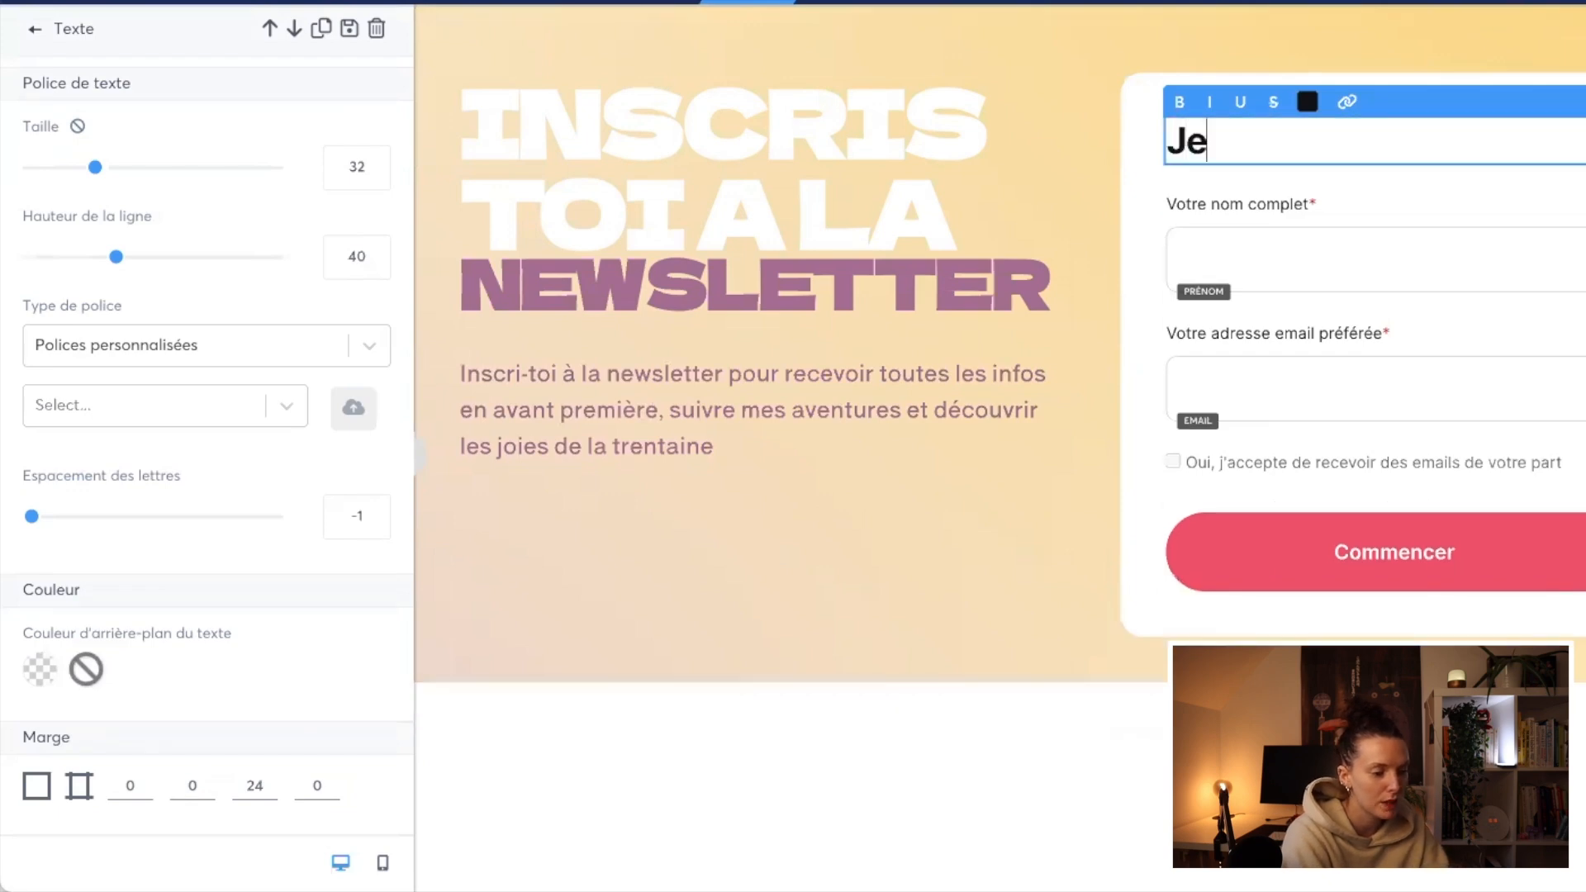
{"action": "type", "text": " m"}
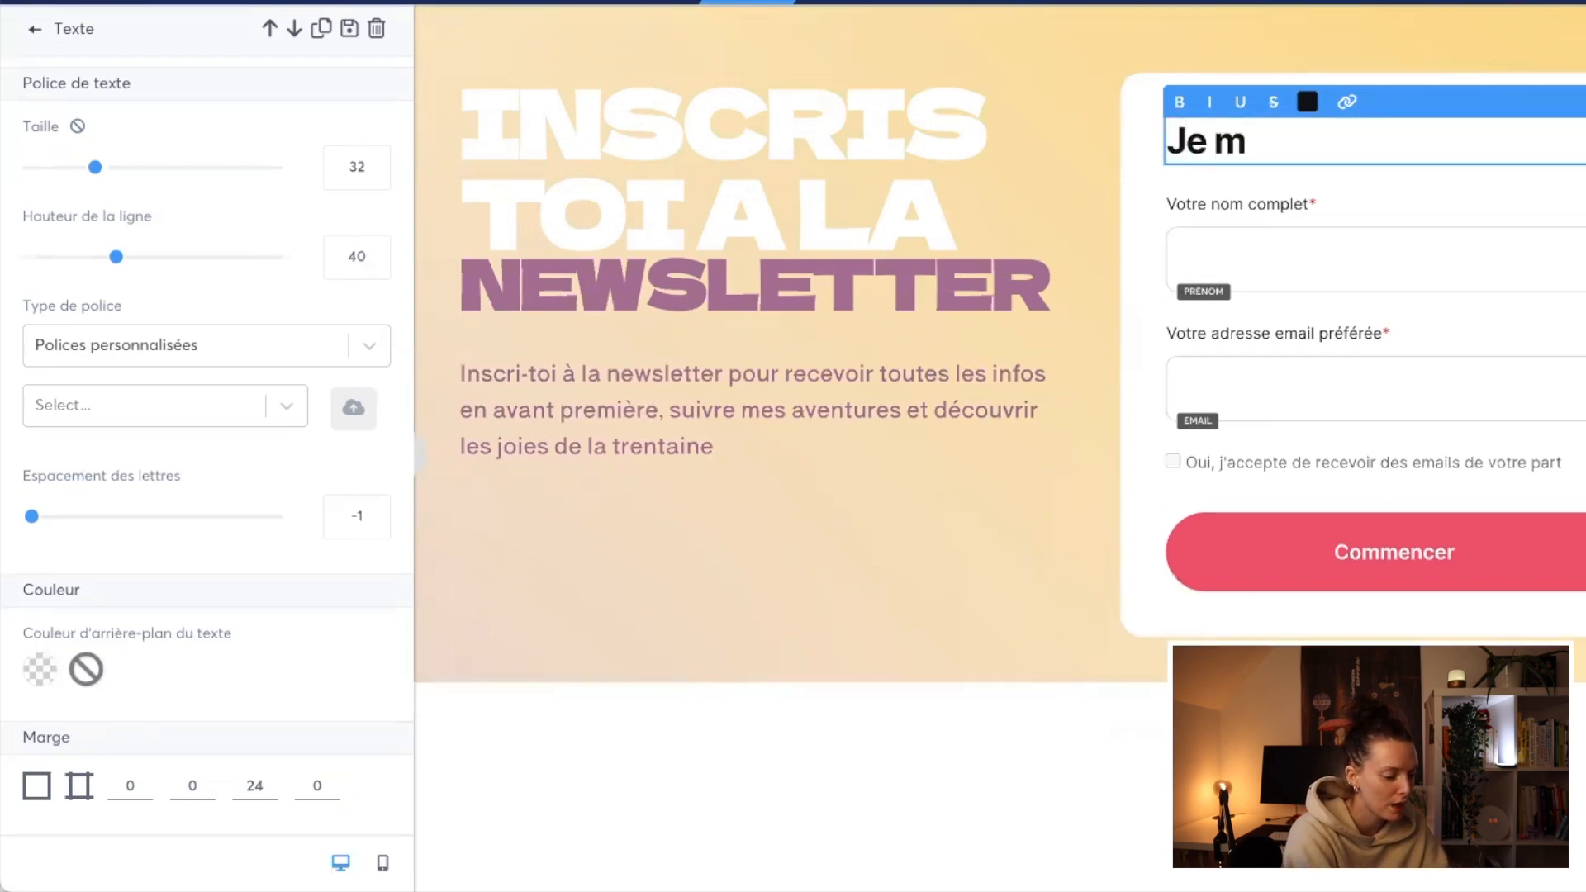
{"action": "type", "text": "'"}
{"action": "type", "text": "inscris"}
{"action": "left_click", "coordinate": [1312, 263]}
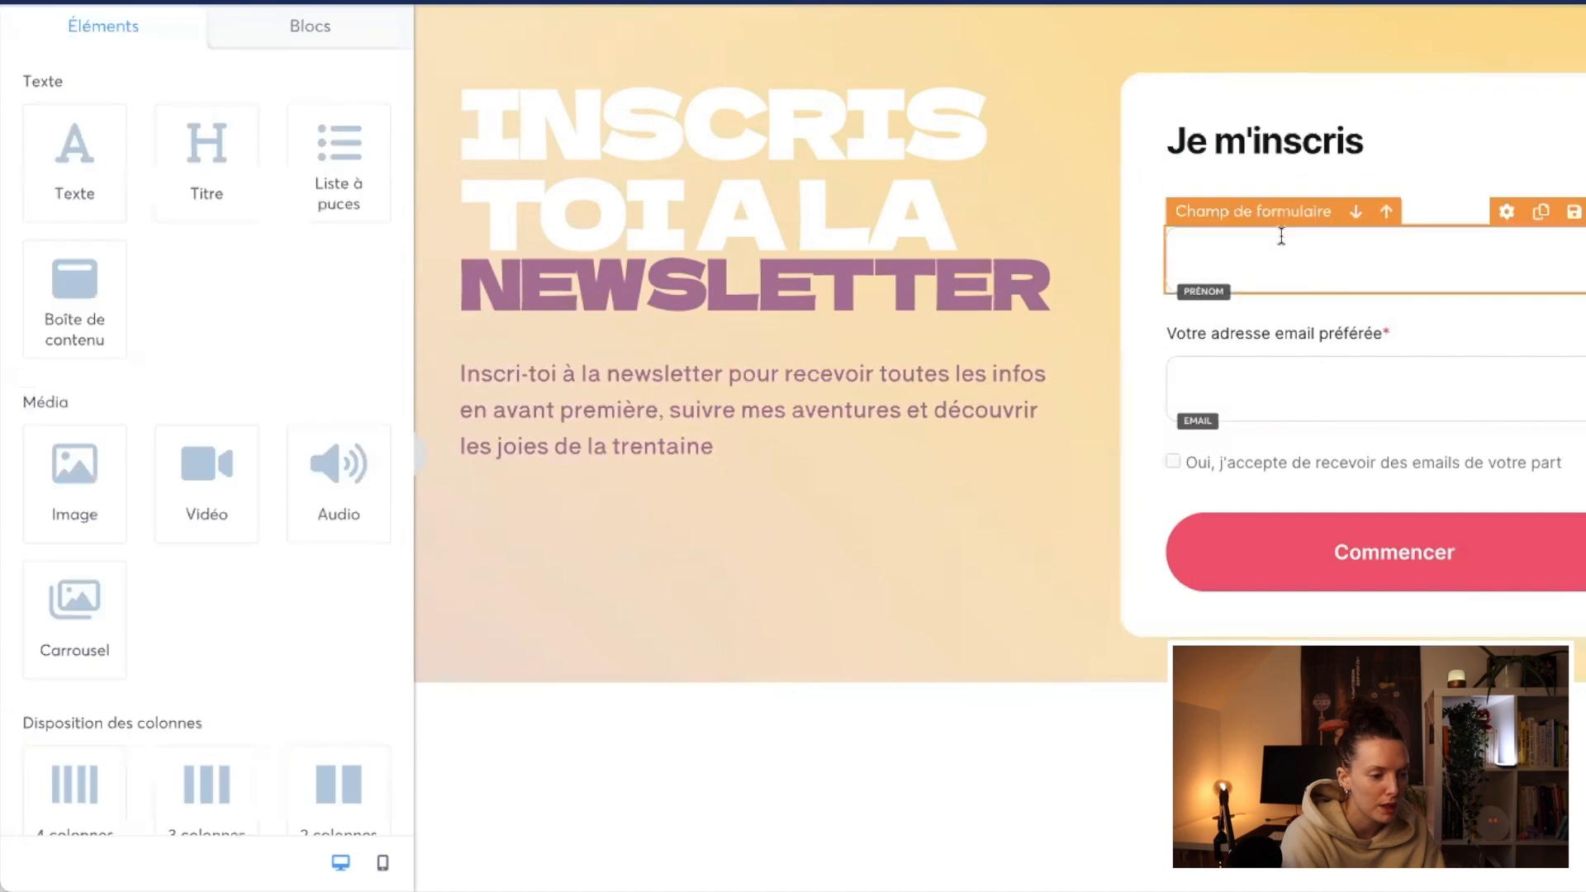
Step: Change "Votre" to "Ton" in both form labels so they read "Ton nom complet" and "Ton adresse email préférée"
{"action": "left_click", "coordinate": [1253, 217]}
{"action": "left_click", "coordinate": [1221, 206]}
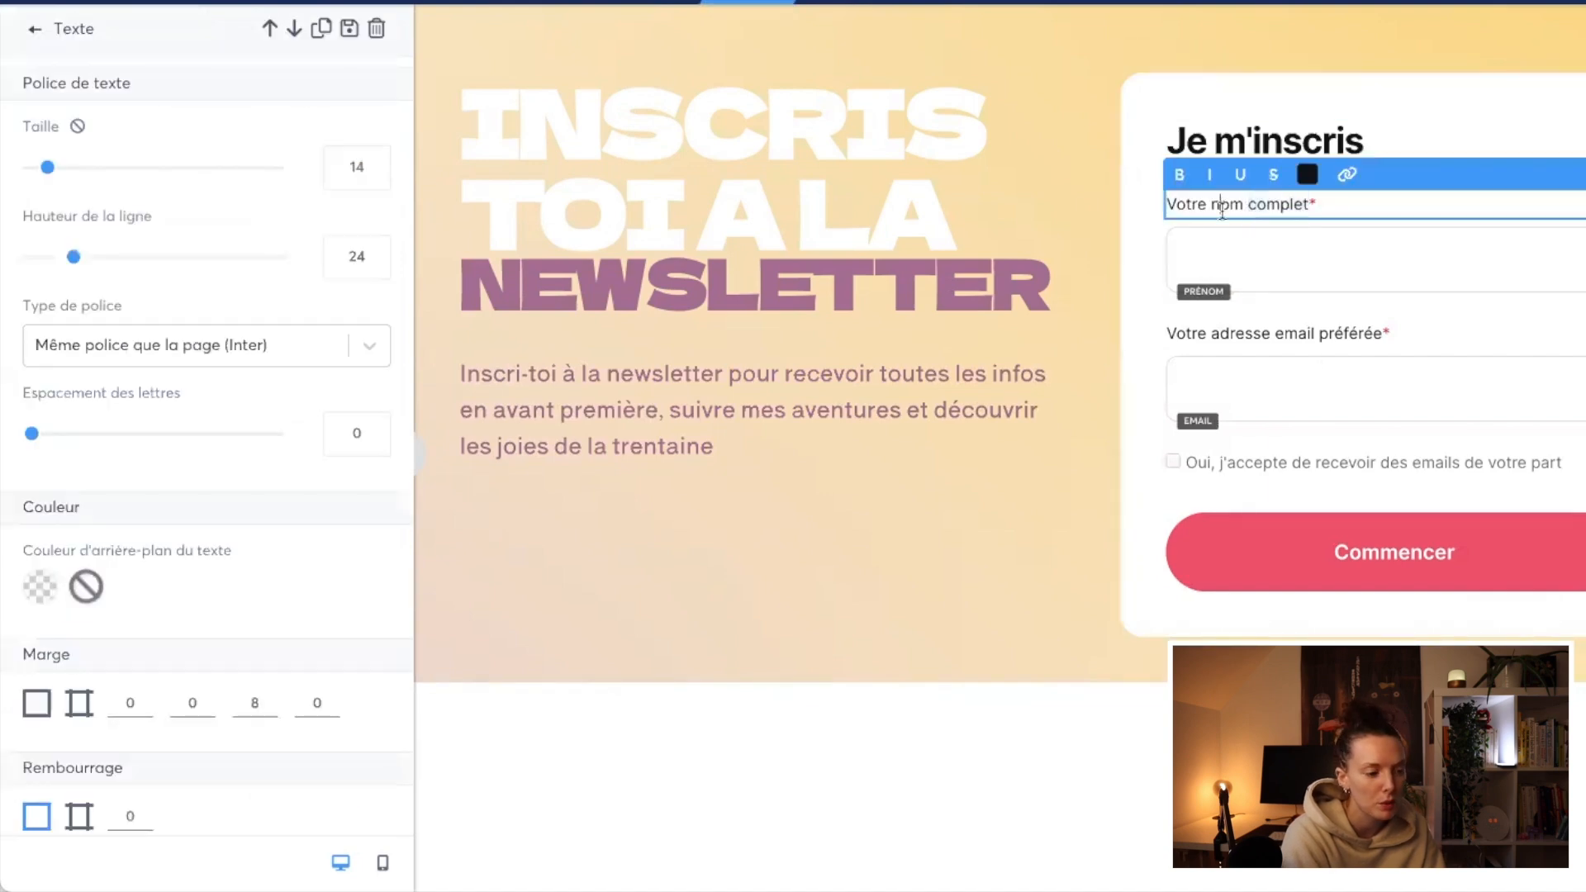
{"action": "double_click", "coordinate": [1176, 204]}
{"action": "type", "text": "Ton"}
{"action": "double_click", "coordinate": [1257, 210]}
{"action": "left_click", "coordinate": [1237, 357]}
{"action": "double_click", "coordinate": [1220, 335]}
{"action": "double_click", "coordinate": [1184, 333]}
{"action": "type", "text": "TO"}
{"action": "key", "text": "BackSpace"}
{"action": "type", "text": "on"}
{"action": "left_click", "coordinate": [1264, 396]}
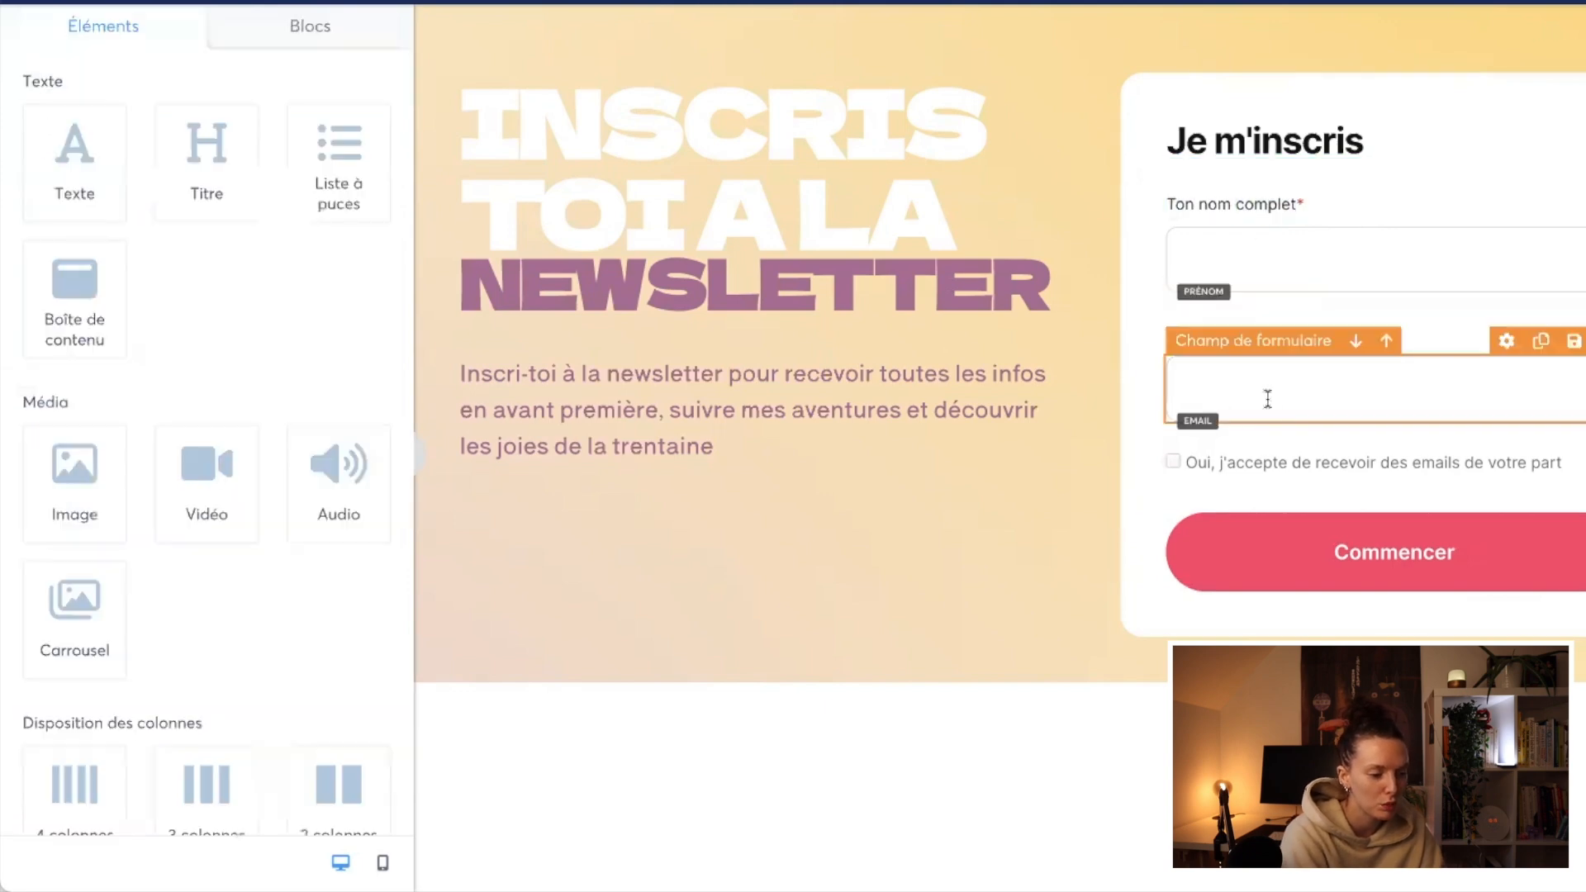
Step: Reword the end of the consent checkbox text to "de la part de" plus the sender's first name, and colour the text black
{"action": "left_click", "coordinate": [1390, 465]}
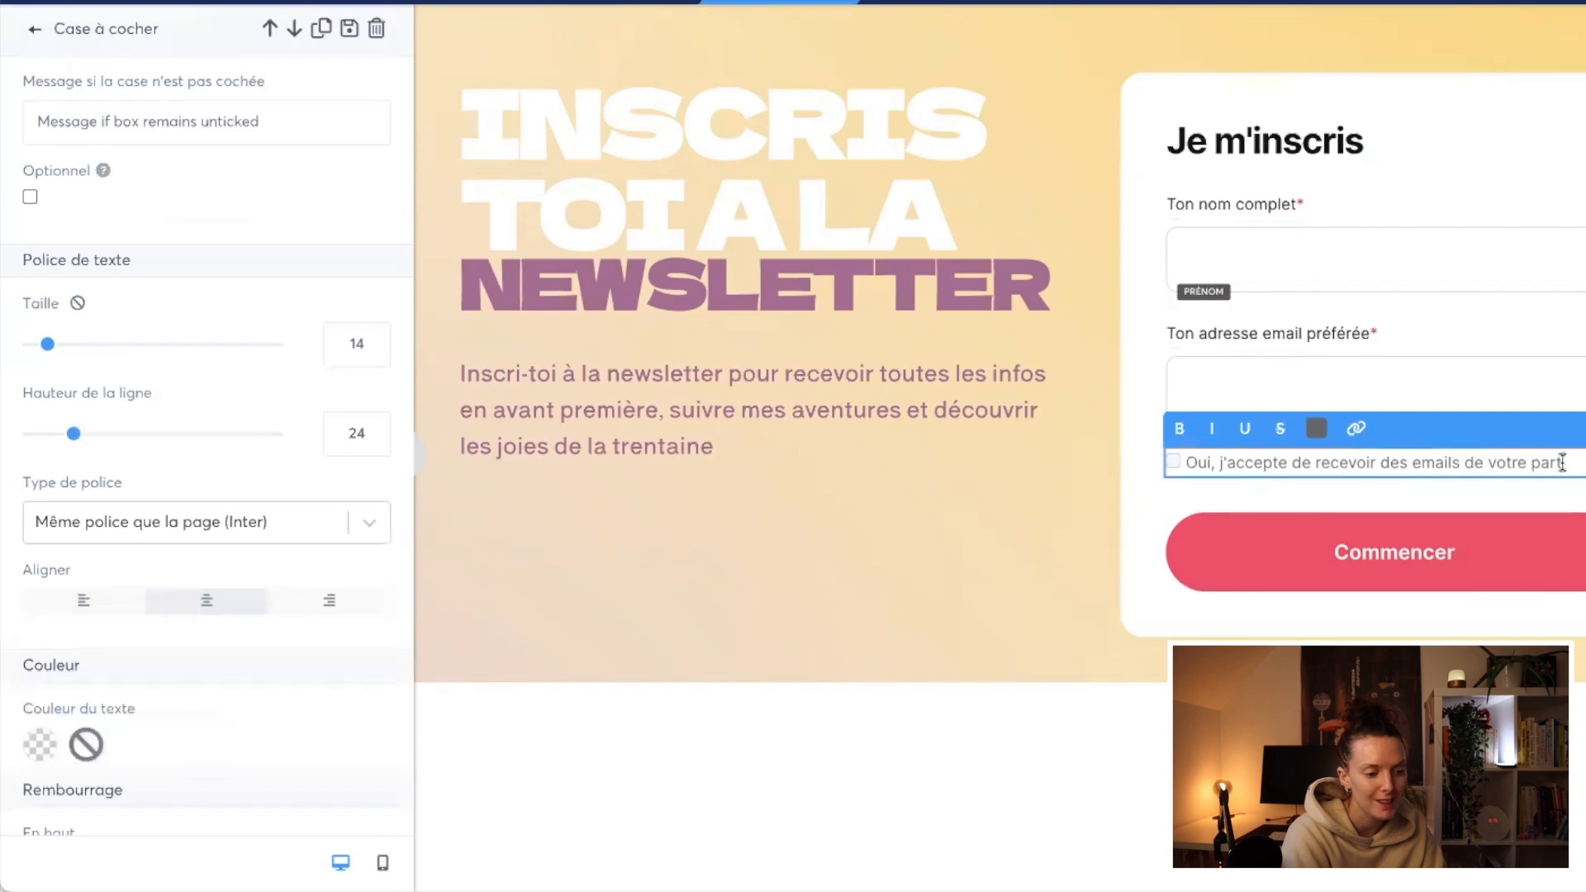
{"action": "left_click_drag", "start_coordinate": [1535, 471], "coordinate": [1494, 468]}
{"action": "key", "text": "BackSpace"}
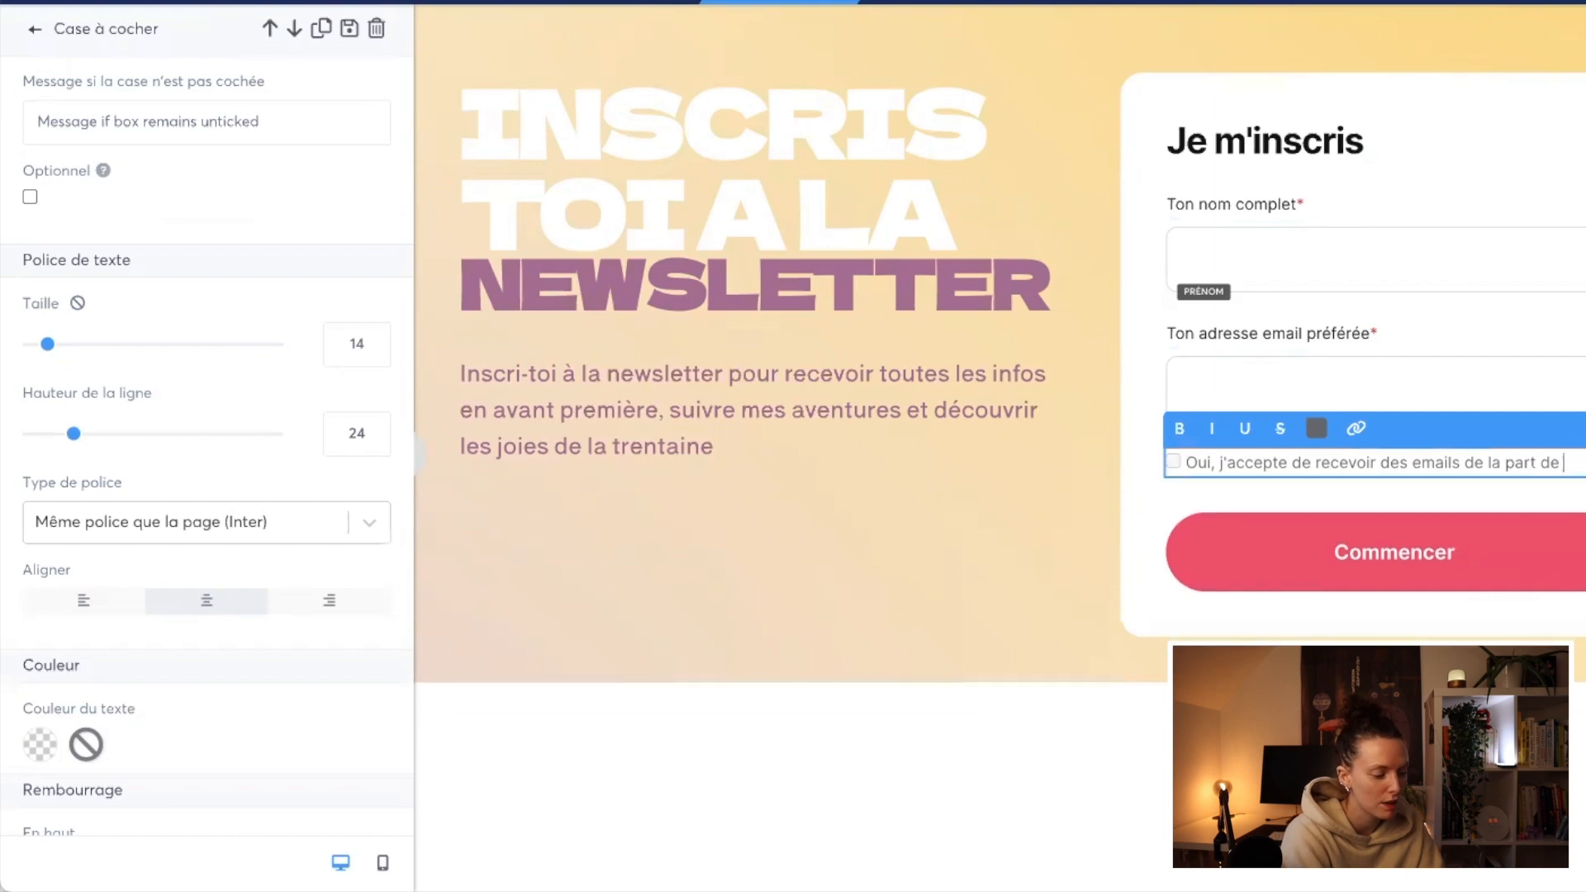
{"action": "triple_click", "coordinate": [1336, 469]}
{"action": "left_click", "coordinate": [1317, 428]}
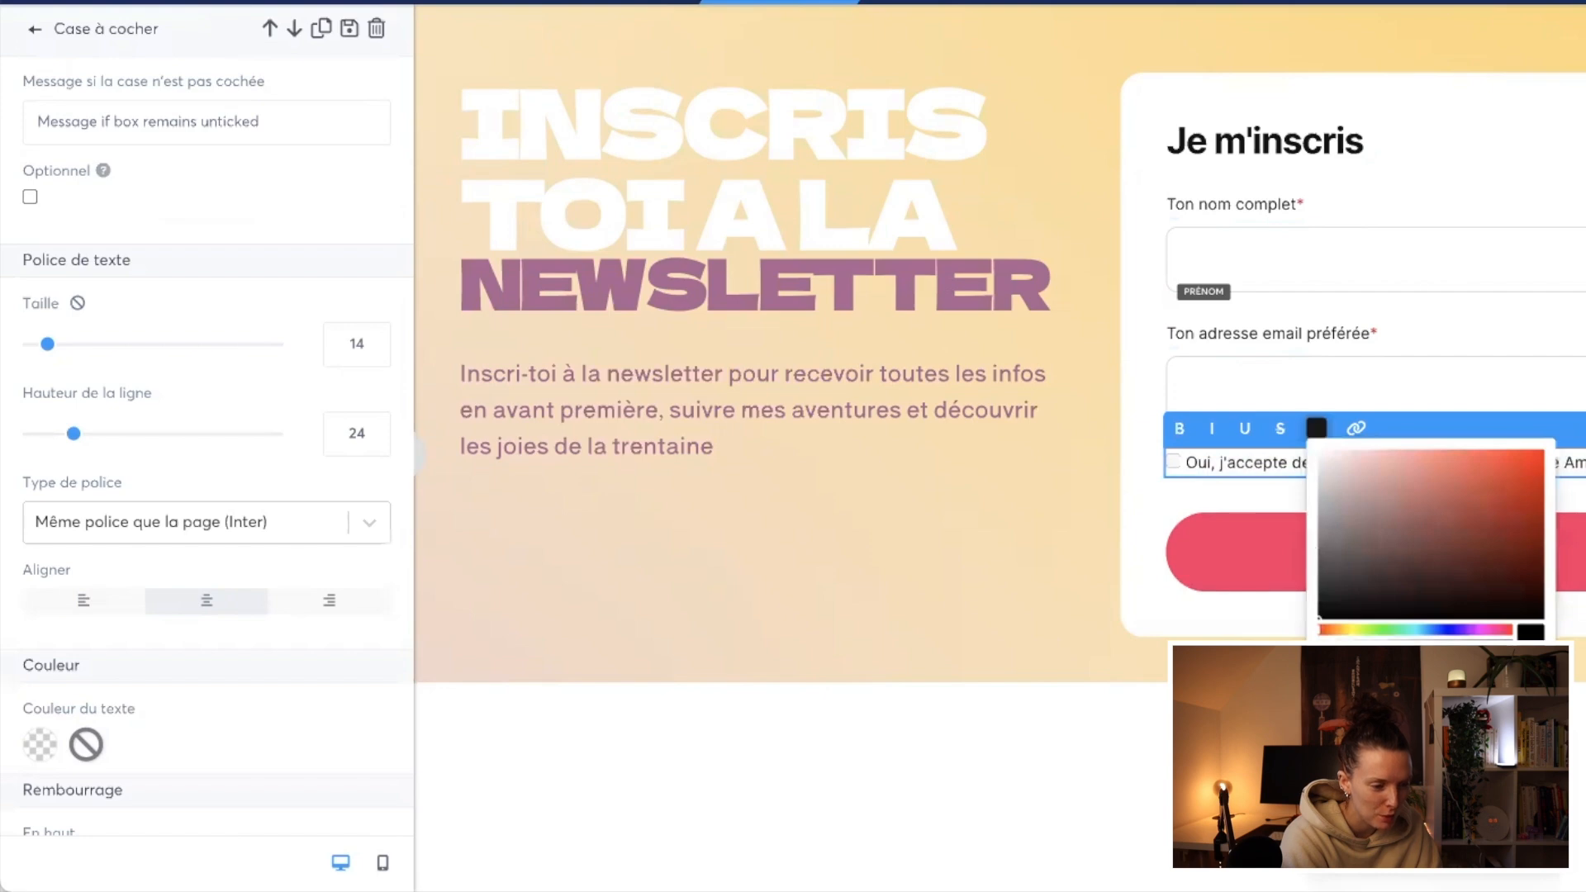
{"action": "left_click", "coordinate": [1228, 508]}
Step: Change the "Commencer" button's background colour to the brand purple
{"action": "left_click", "coordinate": [1220, 567]}
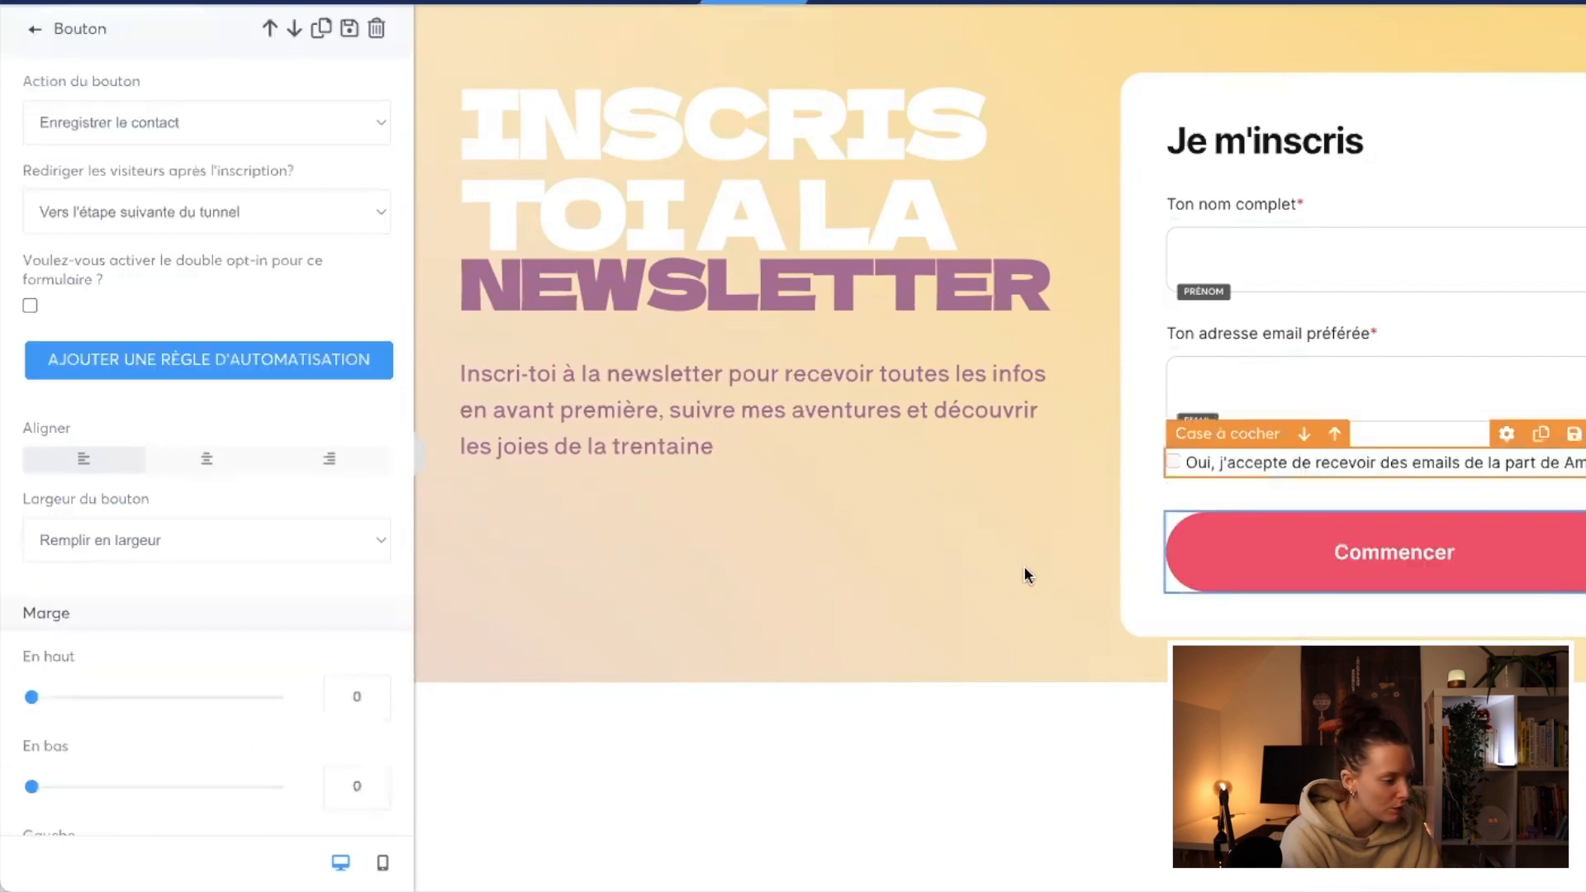
{"action": "scroll", "coordinate": [153, 621], "scroll_direction": "down", "scroll_amount": 15}
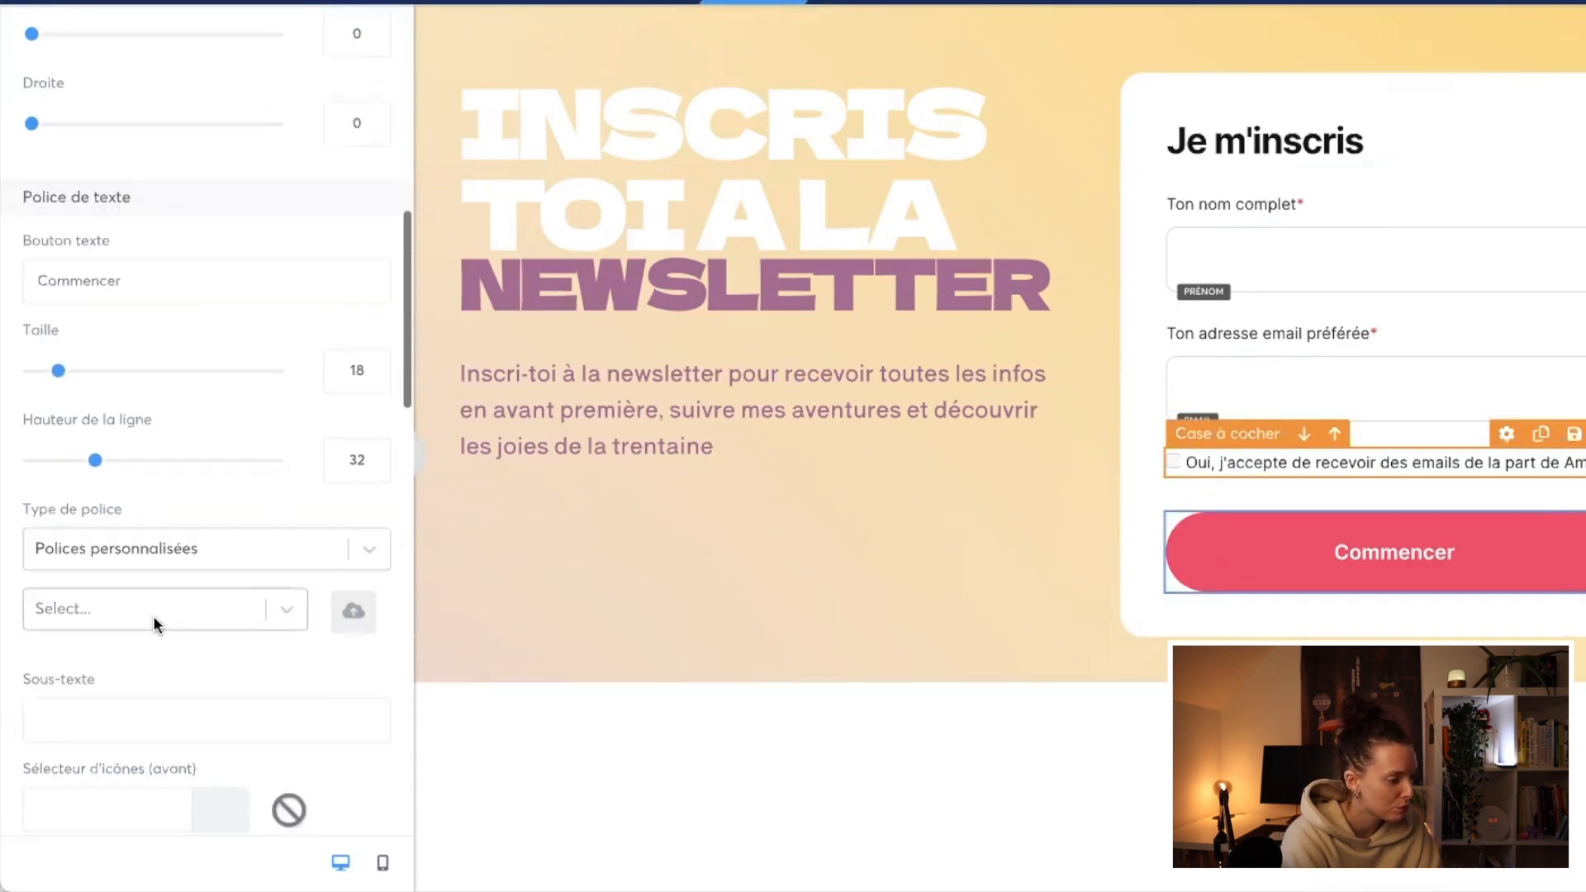
{"action": "scroll", "coordinate": [152, 616], "scroll_direction": "down", "scroll_amount": 2}
{"action": "left_click", "coordinate": [38, 317]}
{"action": "left_click", "coordinate": [203, 762]}
{"action": "left_click", "coordinate": [424, 516]}
{"action": "left_click", "coordinate": [415, 453]}
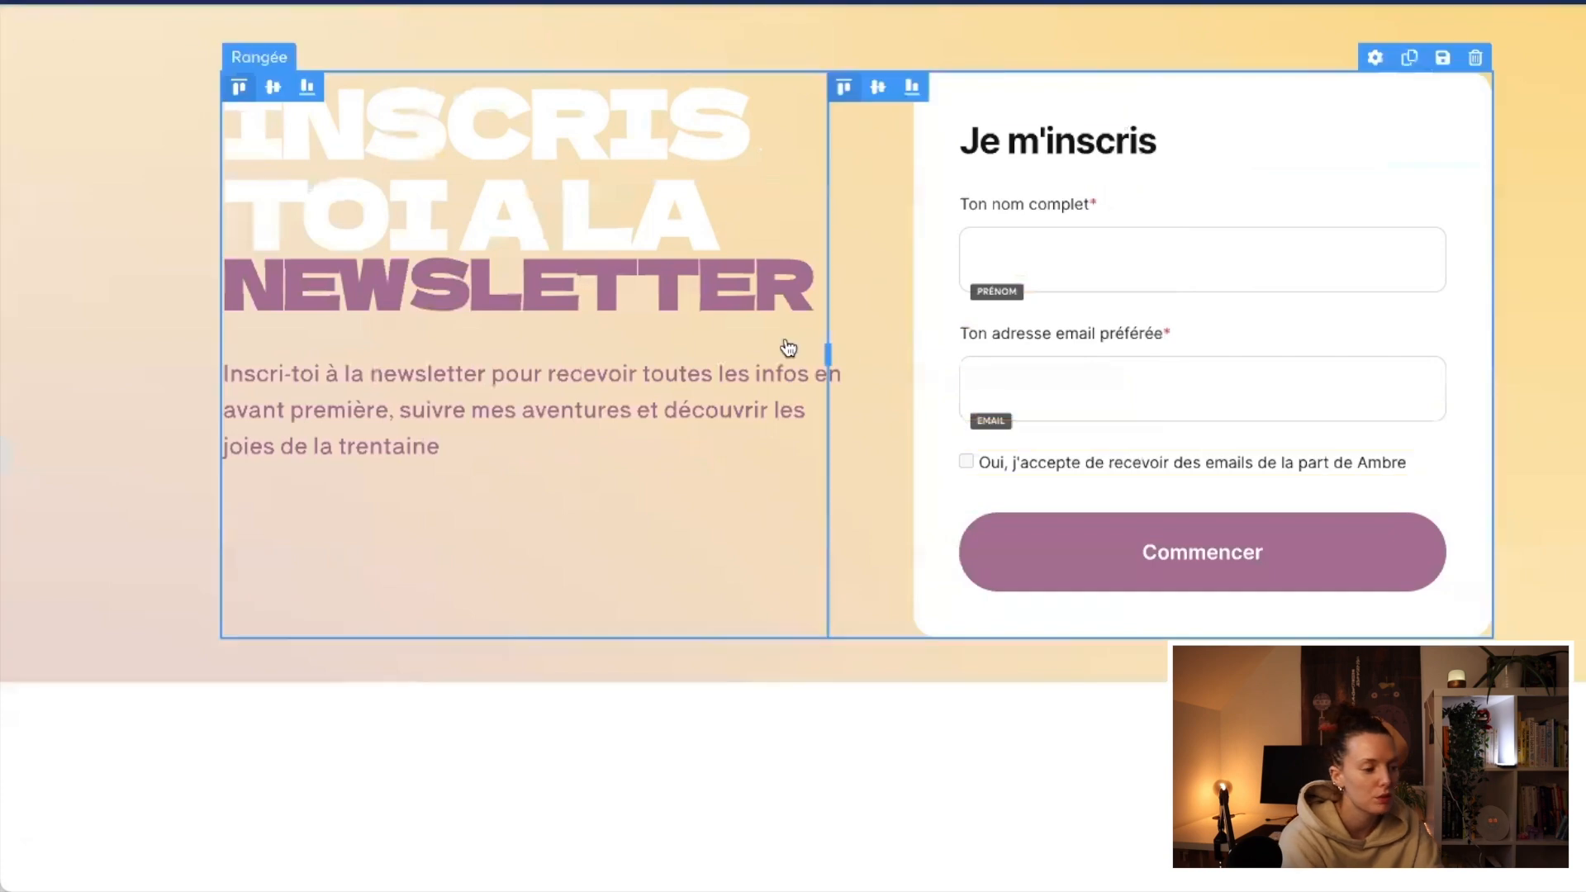
Step: Try a top margin of 20 on the "INSCRIS TOI A LA" title and reset it to 0
{"action": "left_click", "coordinate": [132, 513]}
{"action": "type", "text": "10"}
{"action": "left_click", "coordinate": [142, 505]}
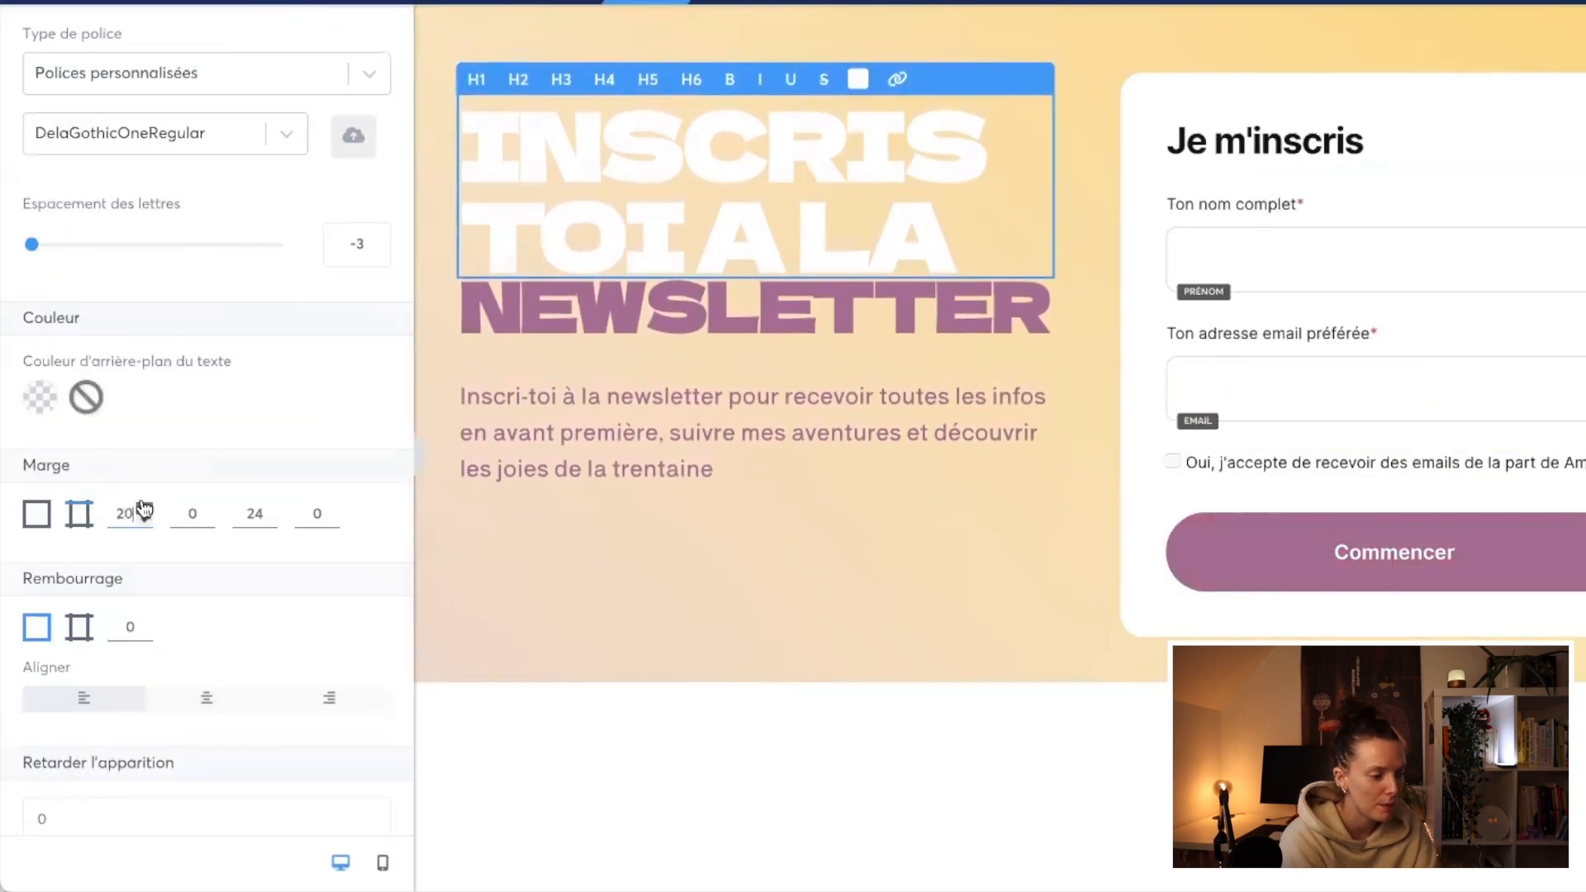
{"action": "left_click_drag", "start_coordinate": [118, 513], "coordinate": [157, 518]}
{"action": "type", "text": "0"}
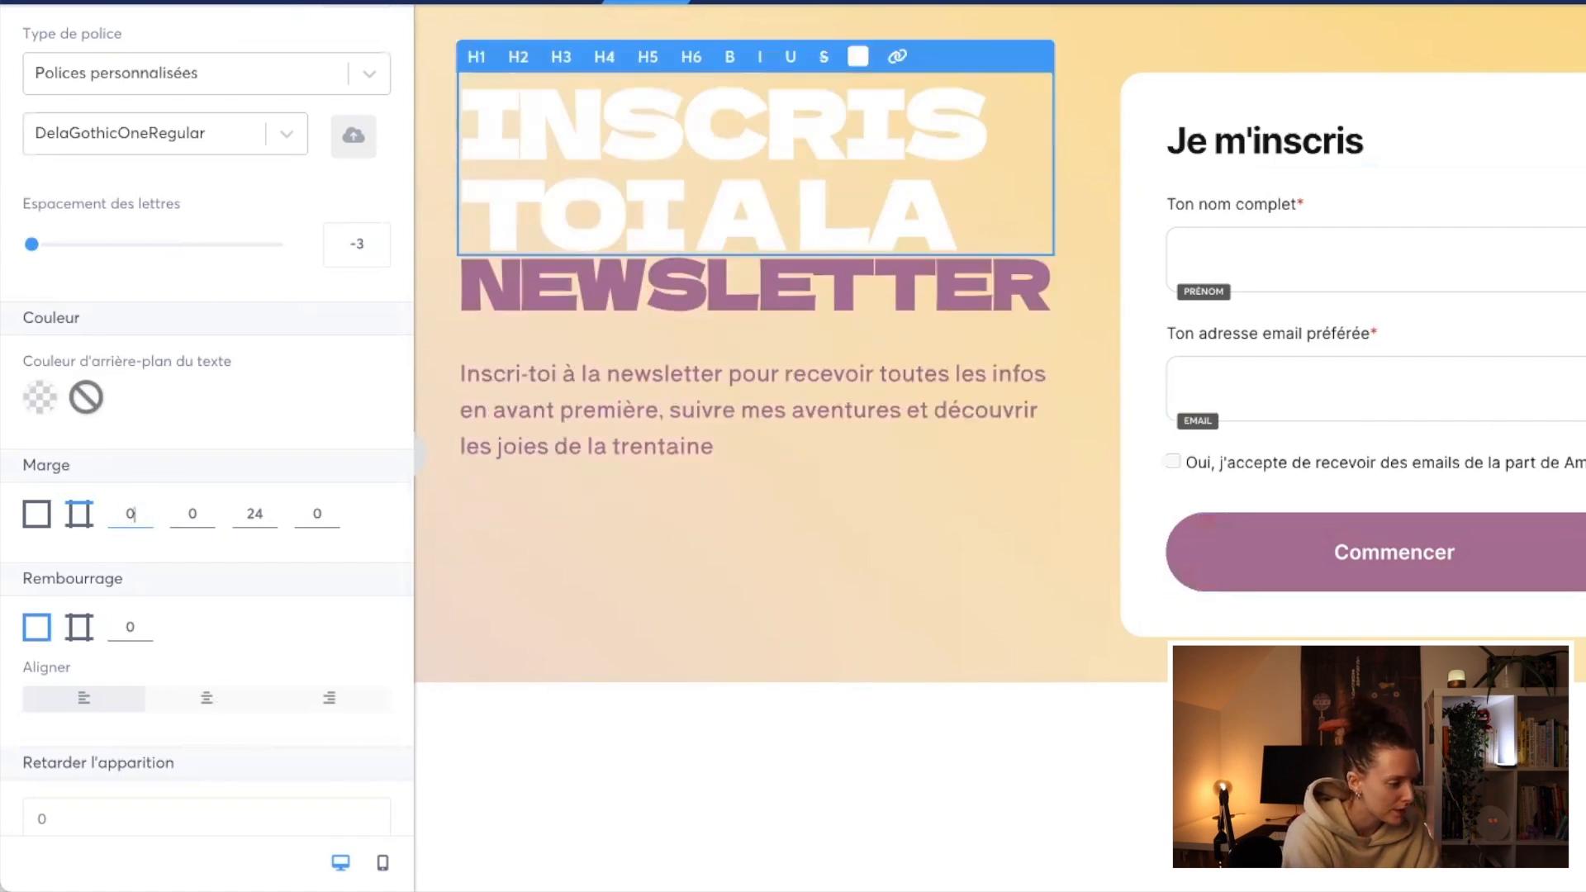
{"action": "left_click", "coordinate": [579, 615]}
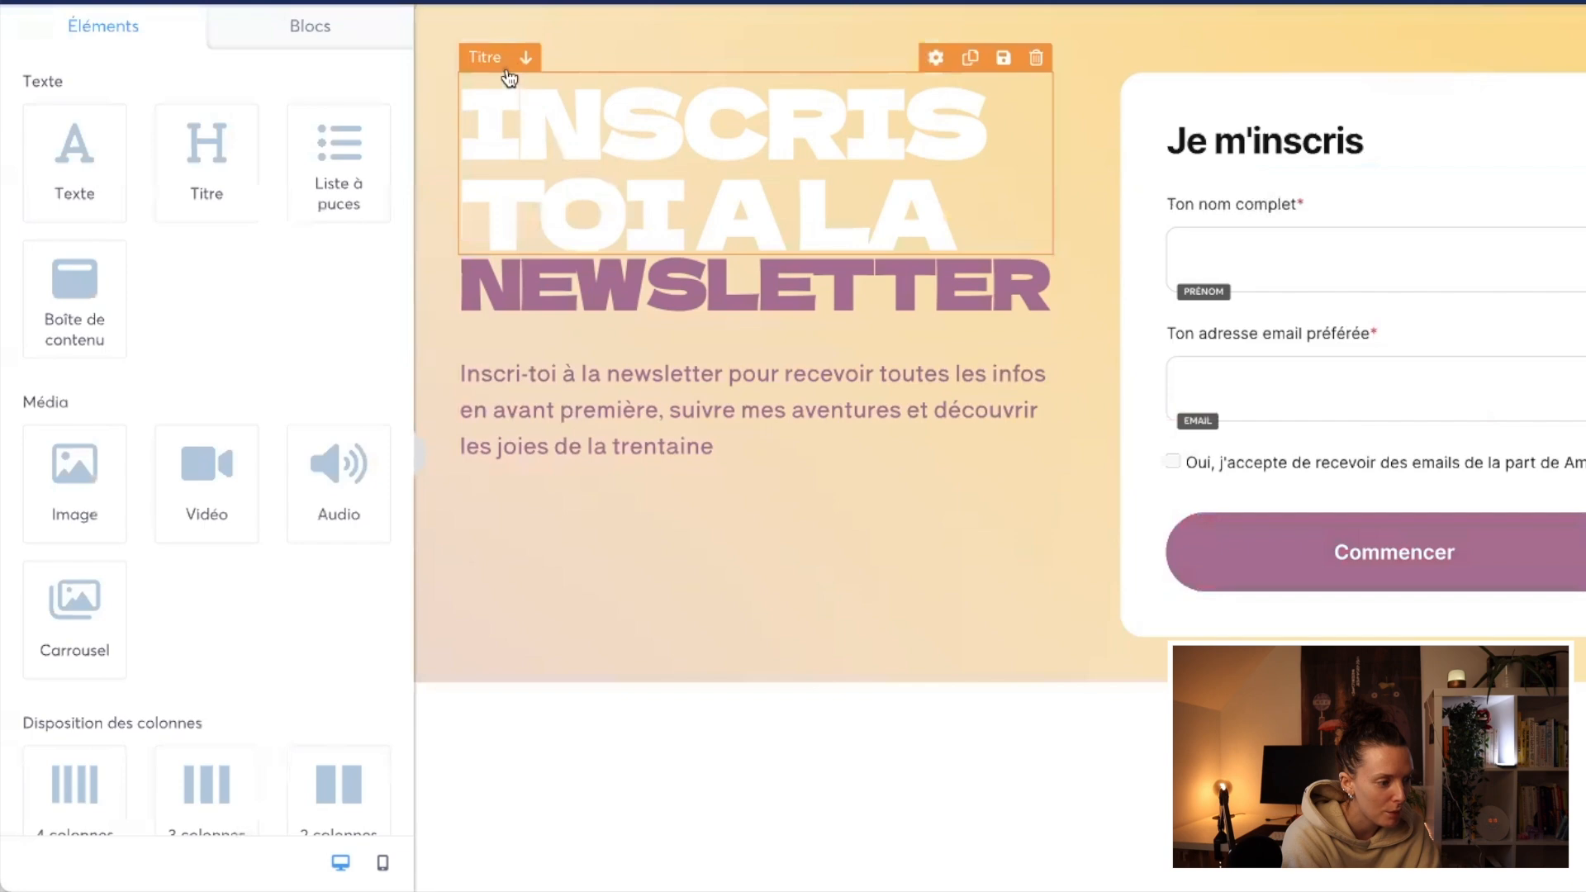
Step: Vertically centre the column holding the titles and paragraph beside the form, and readjust the "INSCRIS TOI A LA" title's top margin
{"action": "left_click", "coordinate": [655, 76]}
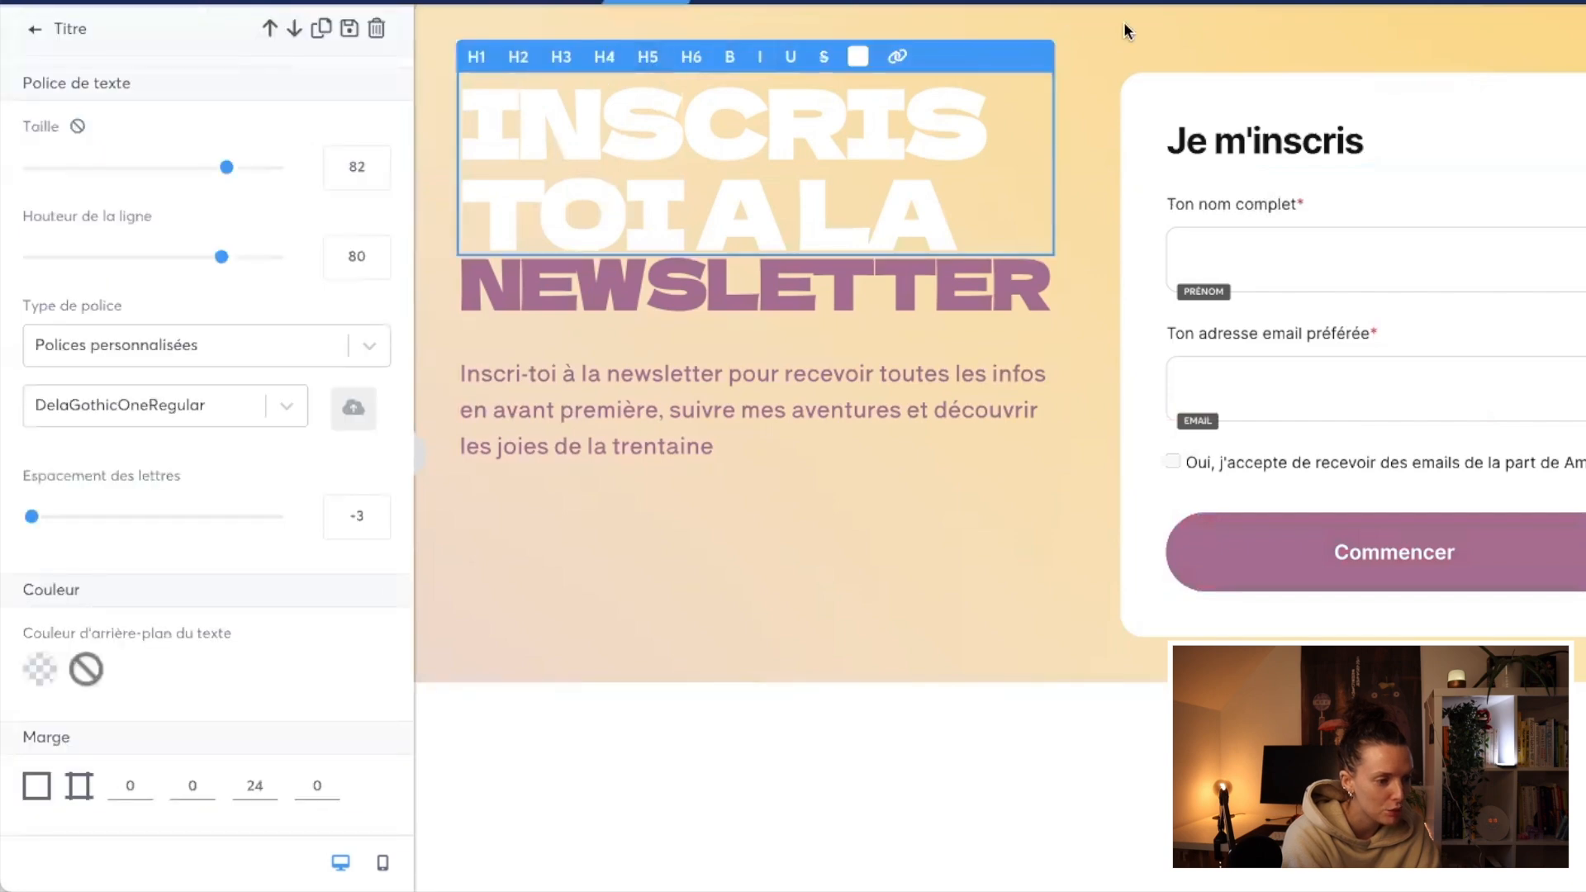
{"action": "left_click", "coordinate": [1079, 85]}
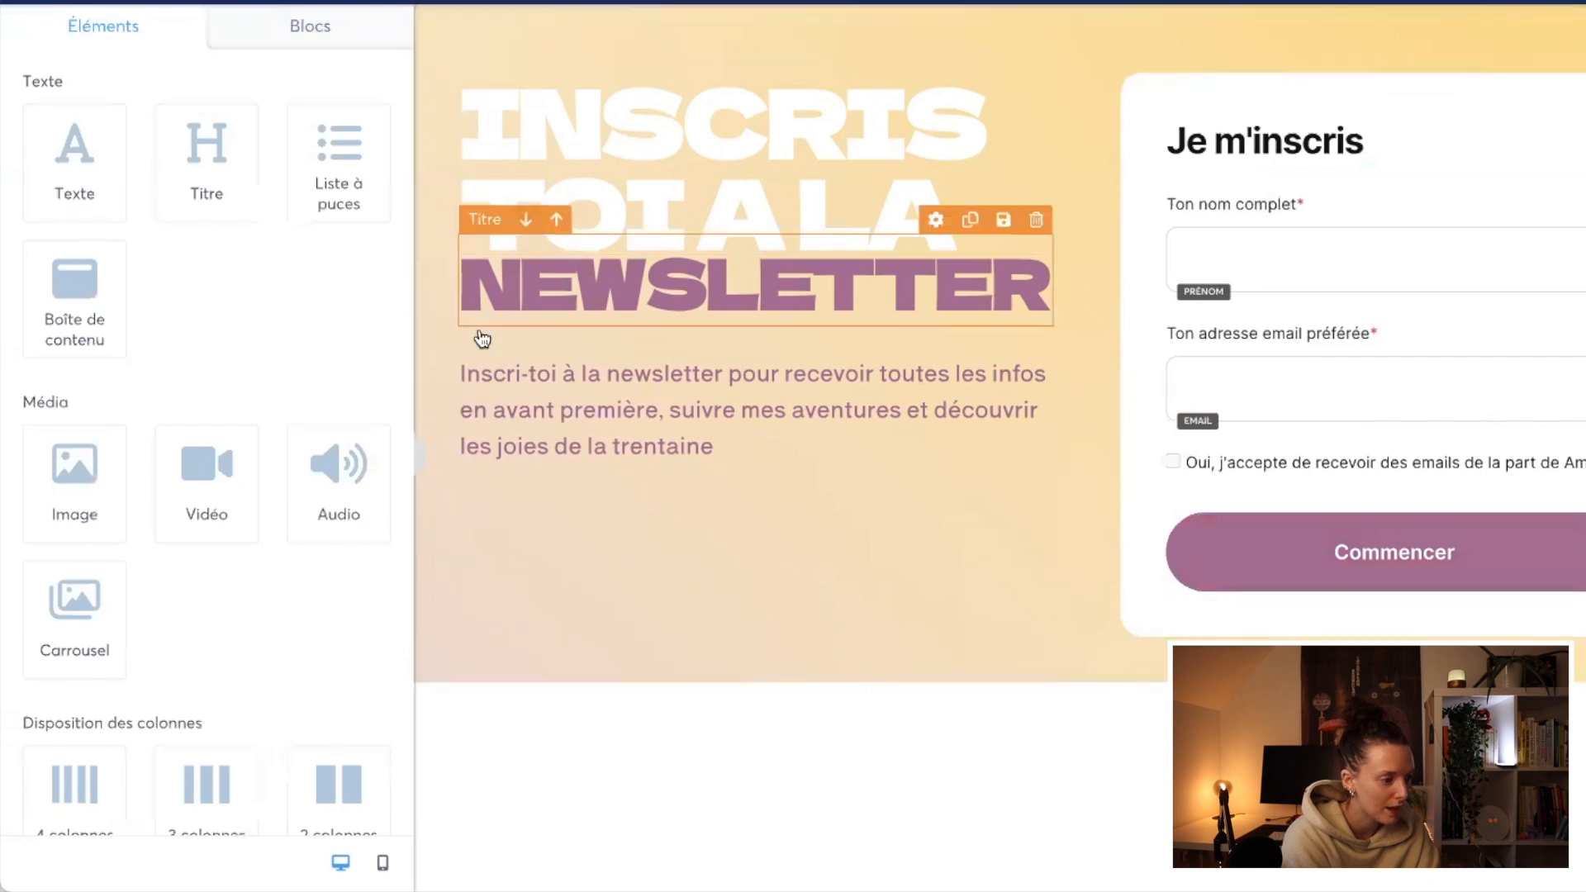
{"action": "left_click", "coordinate": [518, 217]}
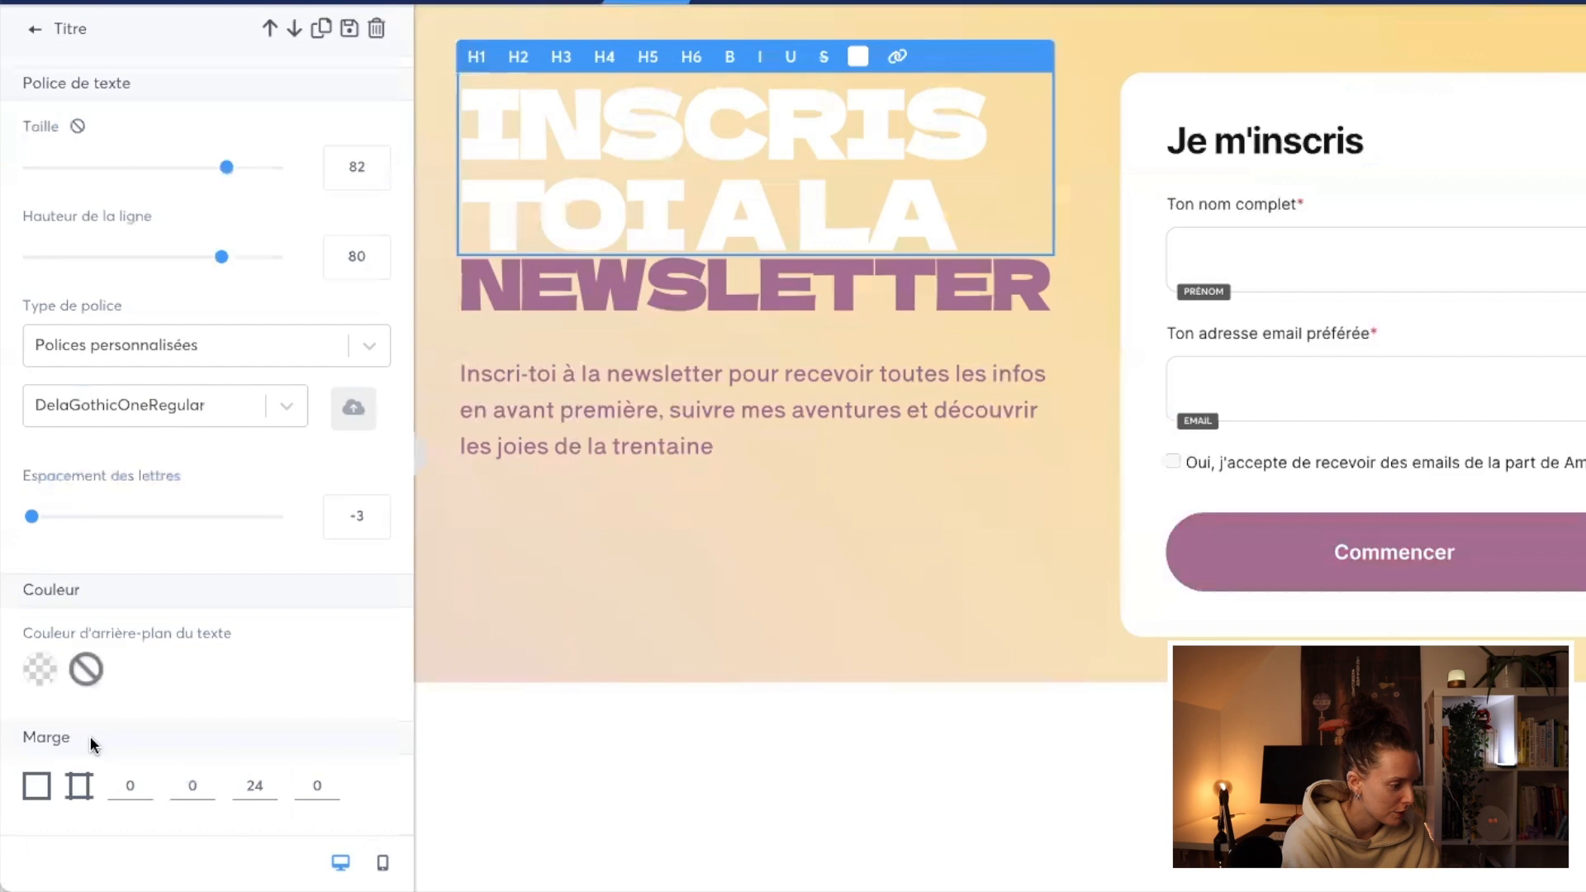
{"action": "left_click", "coordinate": [132, 785]}
{"action": "type", "text": "1"}
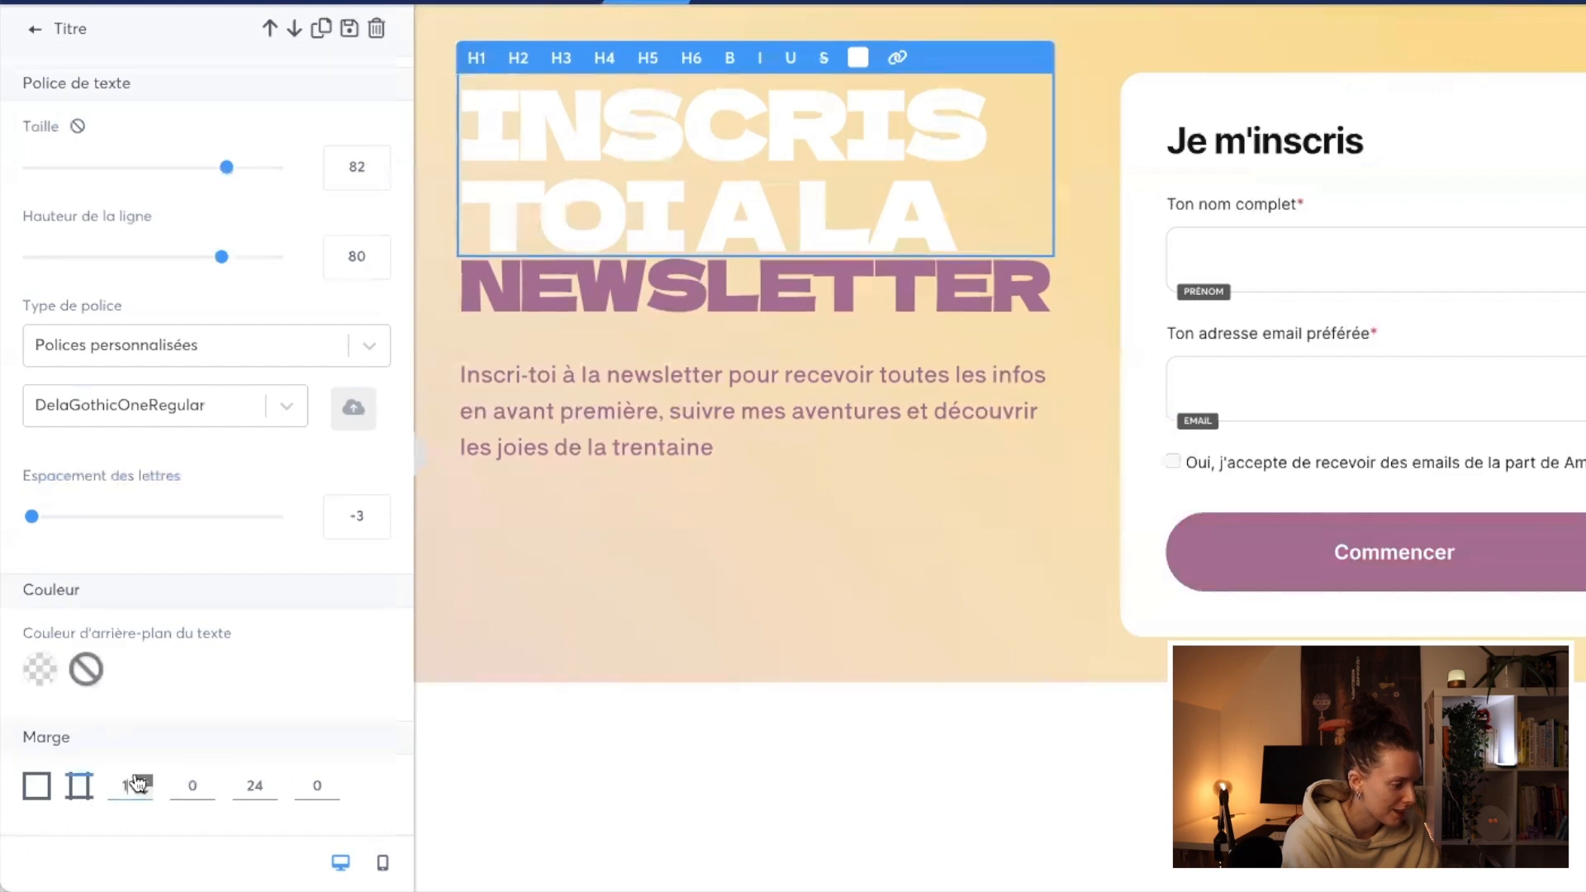
{"action": "left_click", "coordinate": [138, 783]}
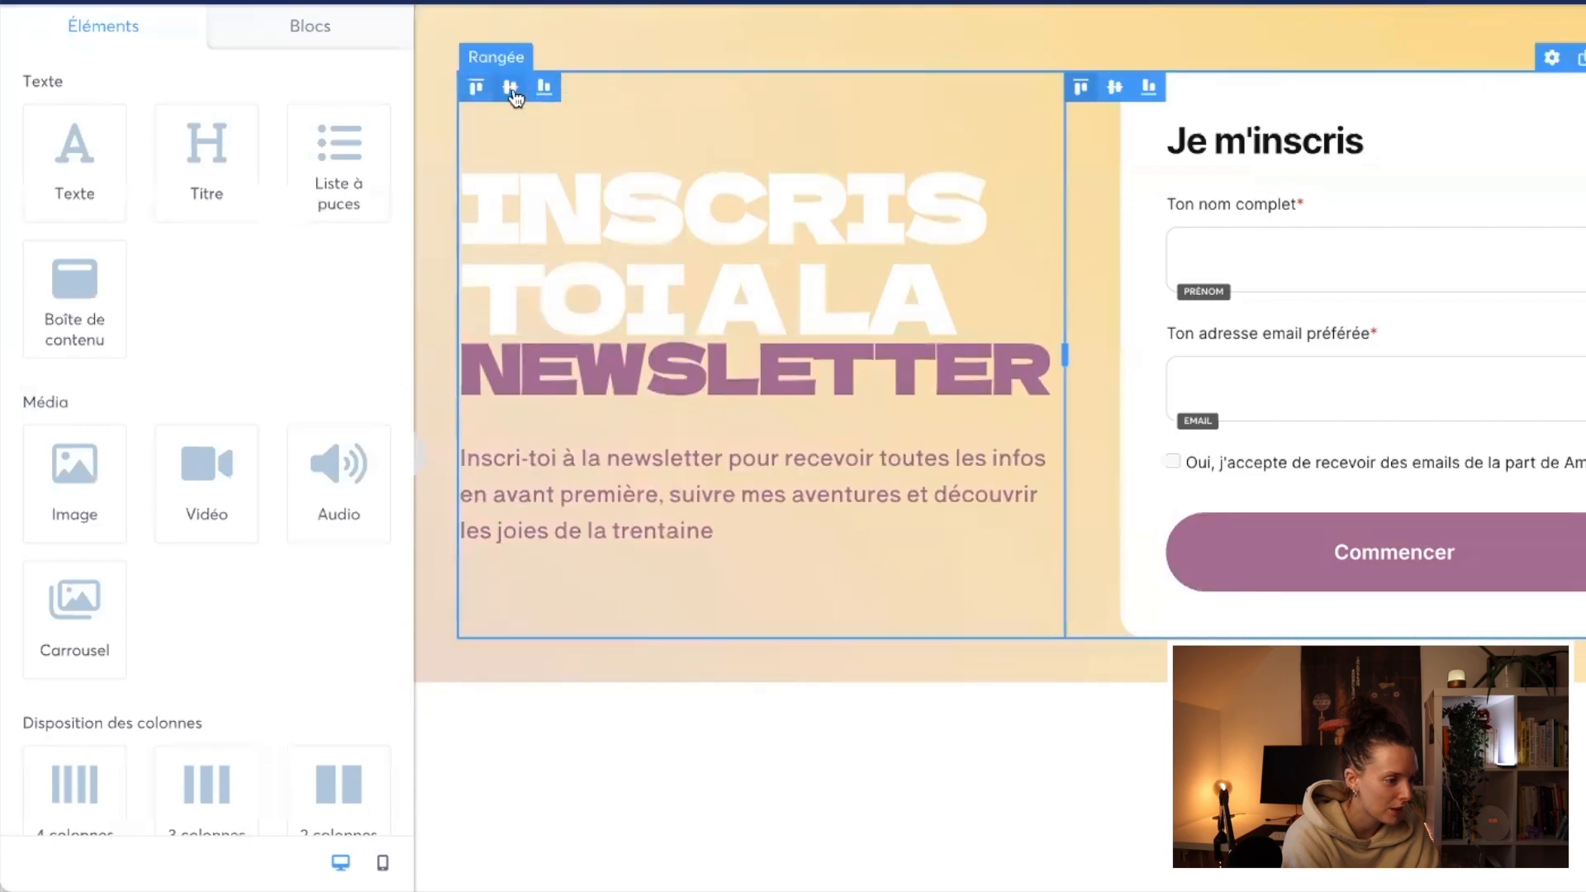
{"action": "left_click", "coordinate": [577, 620]}
{"action": "left_click", "coordinate": [532, 215]}
{"action": "double_click", "coordinate": [125, 784]}
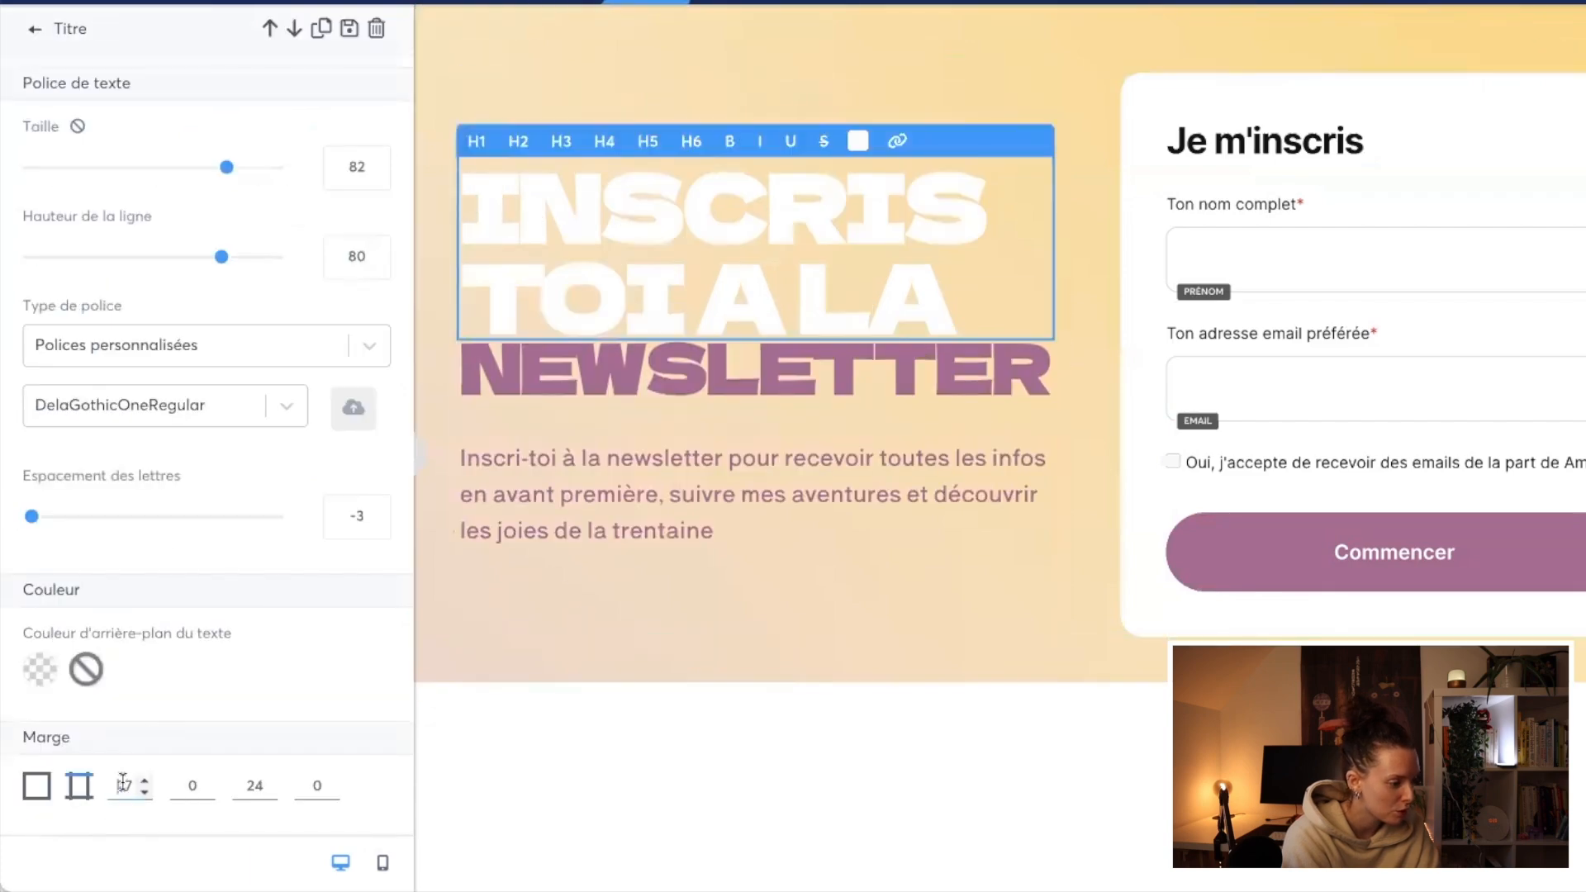
{"action": "left_click", "coordinate": [421, 460]}
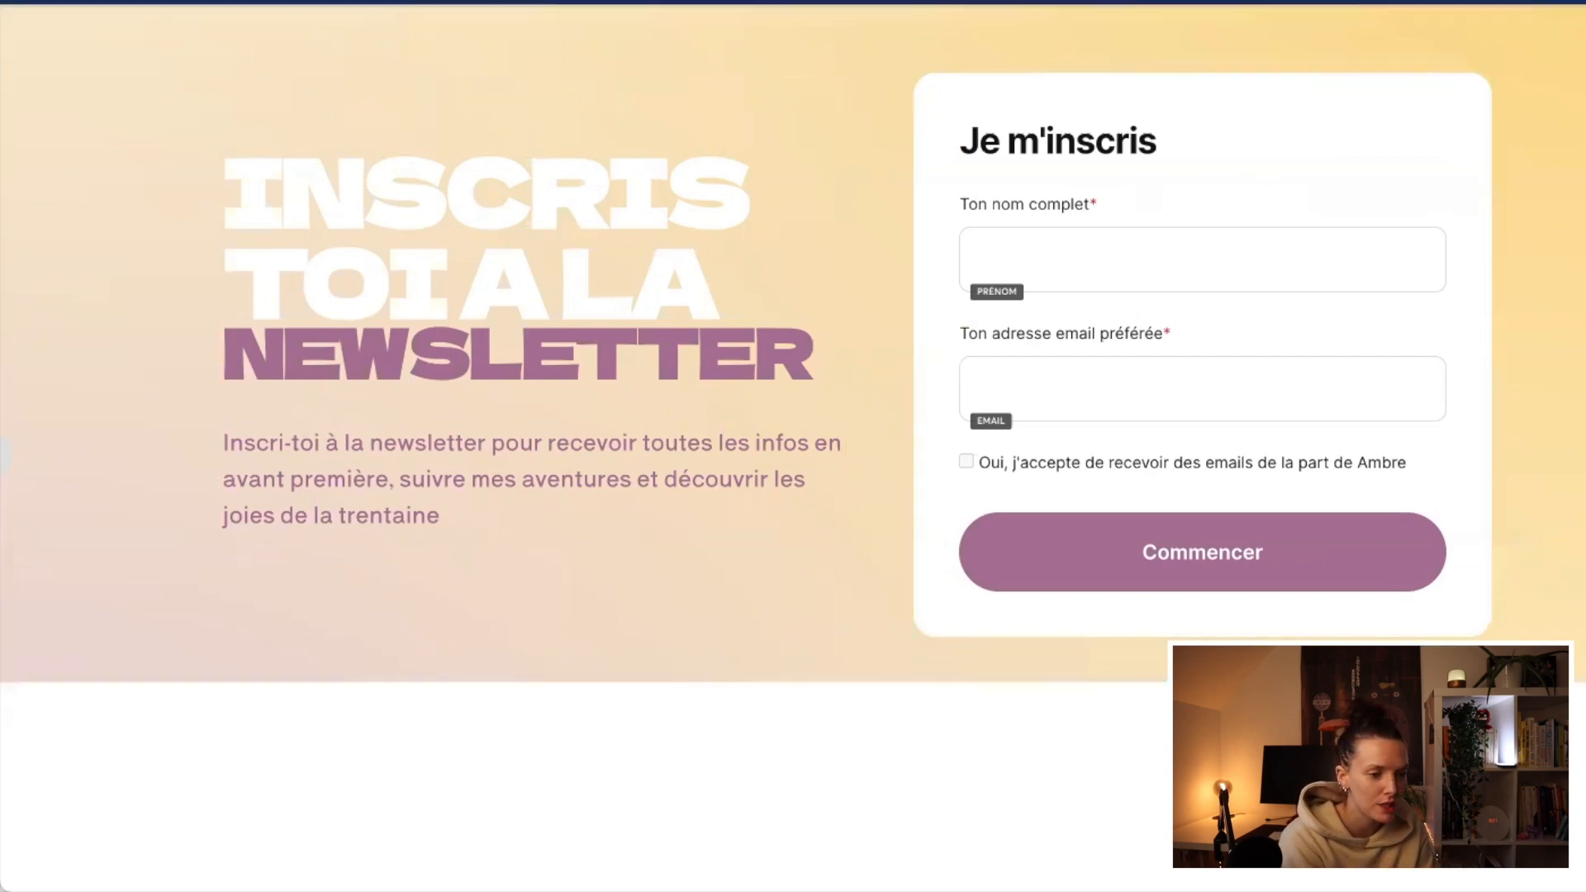
Step: Add a funnel step named "Remerciement NL" of type "Page de remerciement" to the SITE INTERNET funnel
{"action": "key", "text": "alt+Left"}
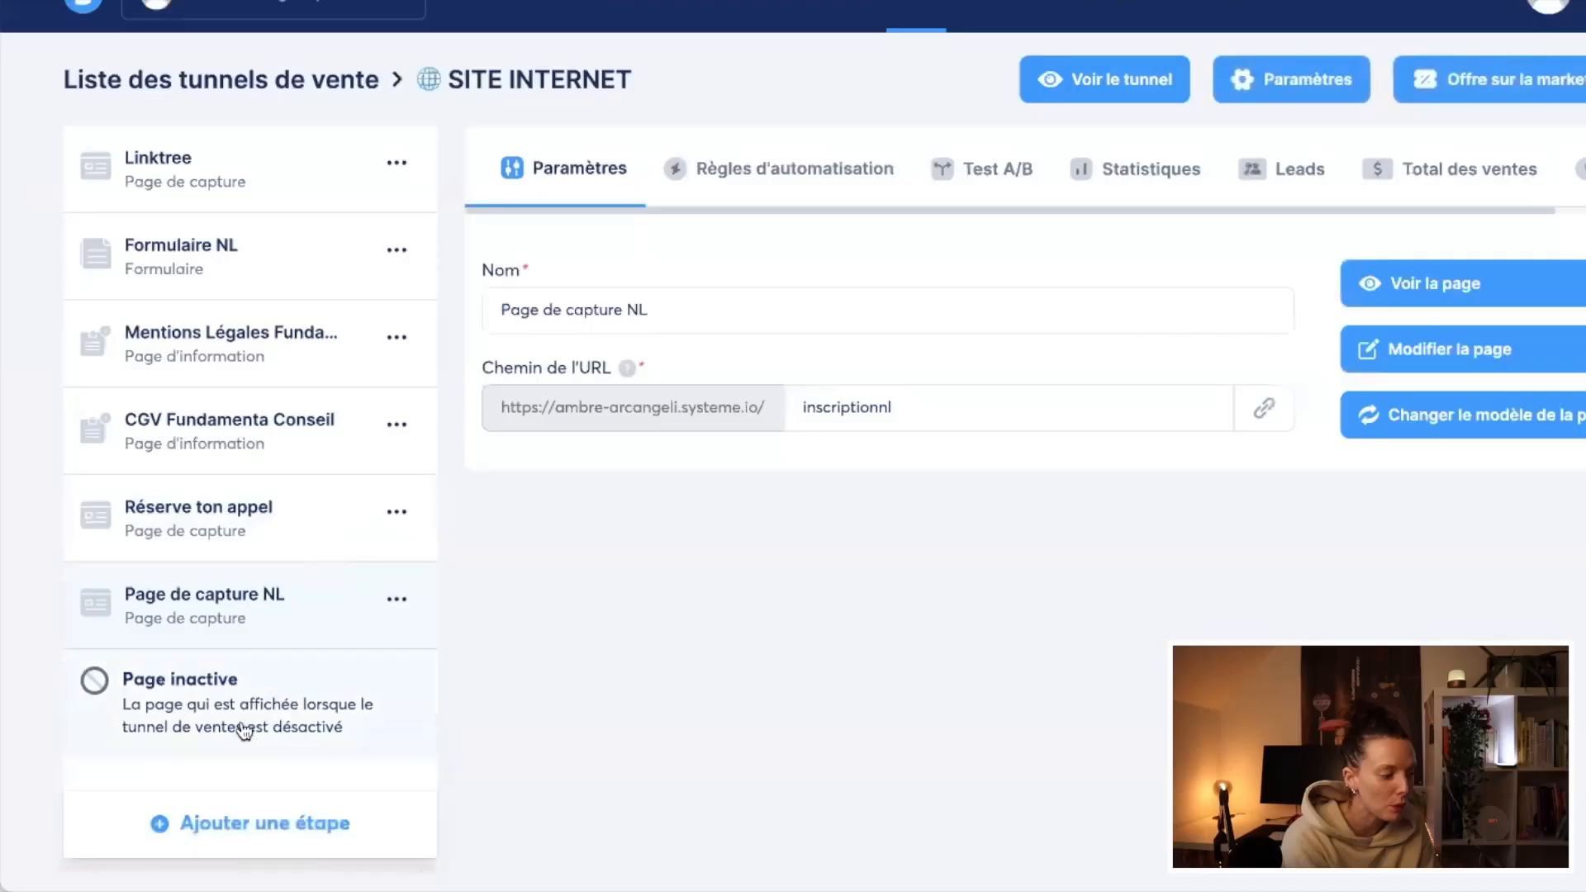
{"action": "left_click", "coordinate": [231, 826]}
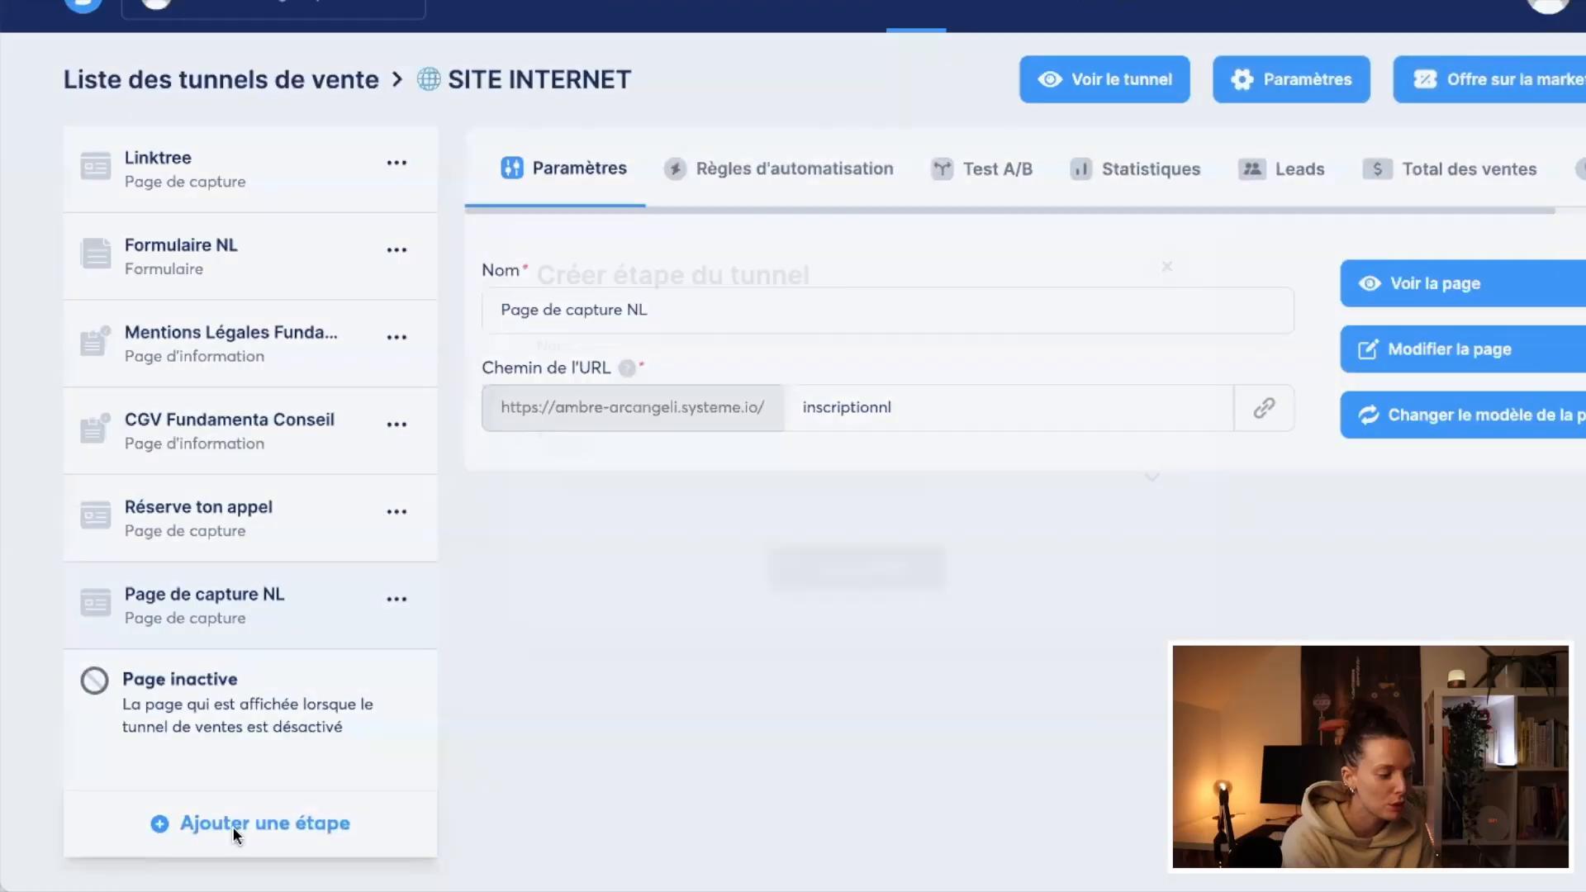
{"action": "left_click", "coordinate": [733, 394]}
{"action": "type", "text": "Remerciement NL"}
{"action": "left_click", "coordinate": [754, 483]}
{"action": "left_click", "coordinate": [746, 604]}
{"action": "left_click", "coordinate": [837, 578]}
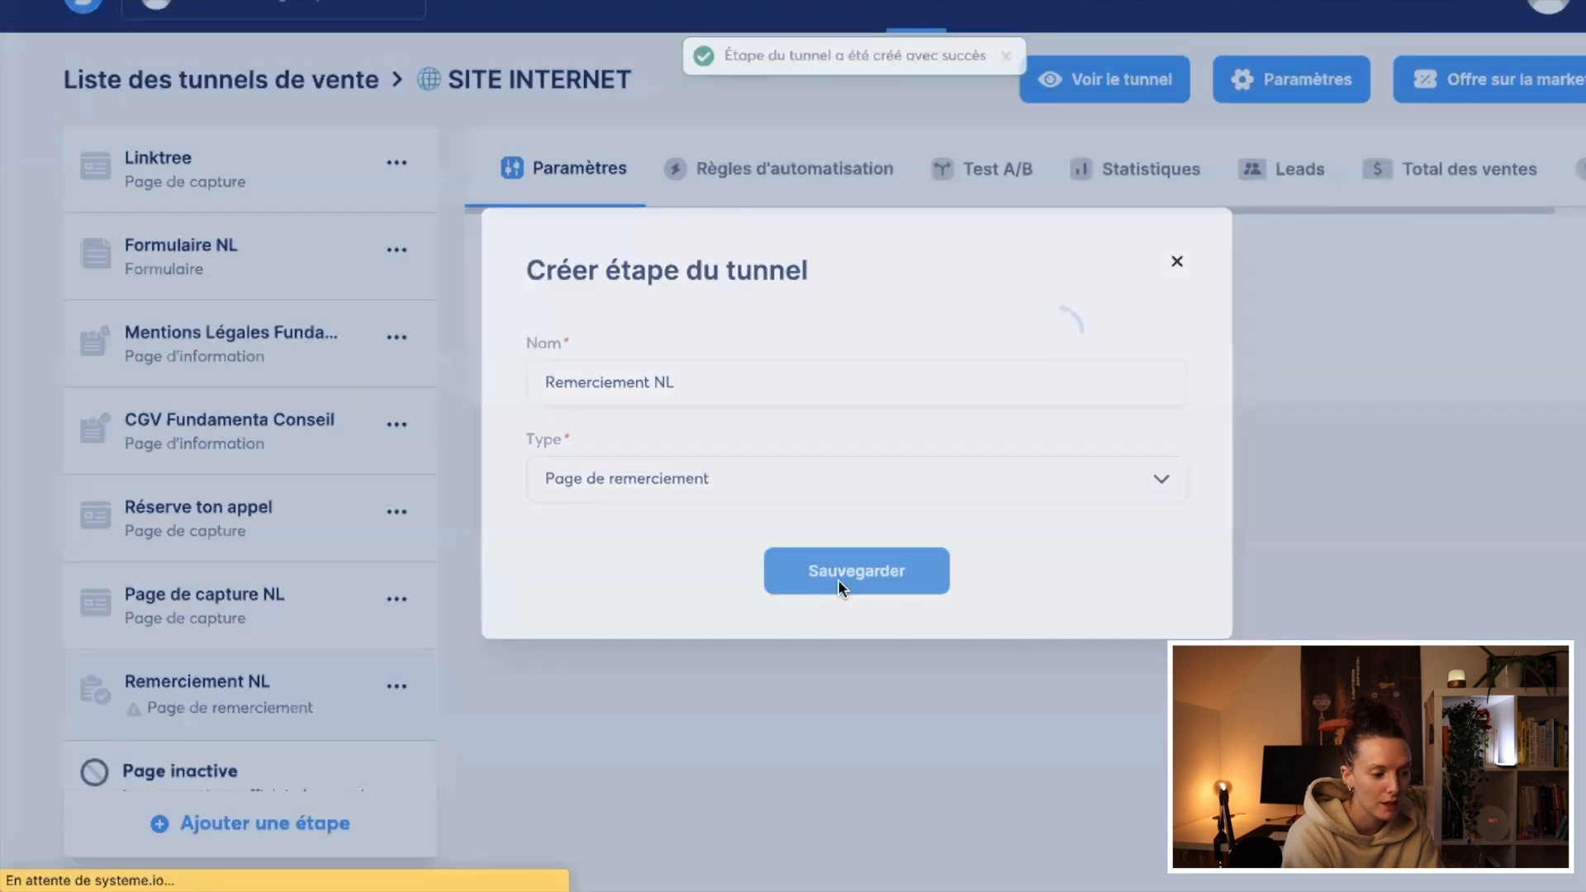
Step: Browse the thank-you page templates and examine the existing "Merci de ta confiance !" page from its heading down to its product offers
{"action": "scroll", "coordinate": [1048, 584], "scroll_direction": "down", "scroll_amount": 5}
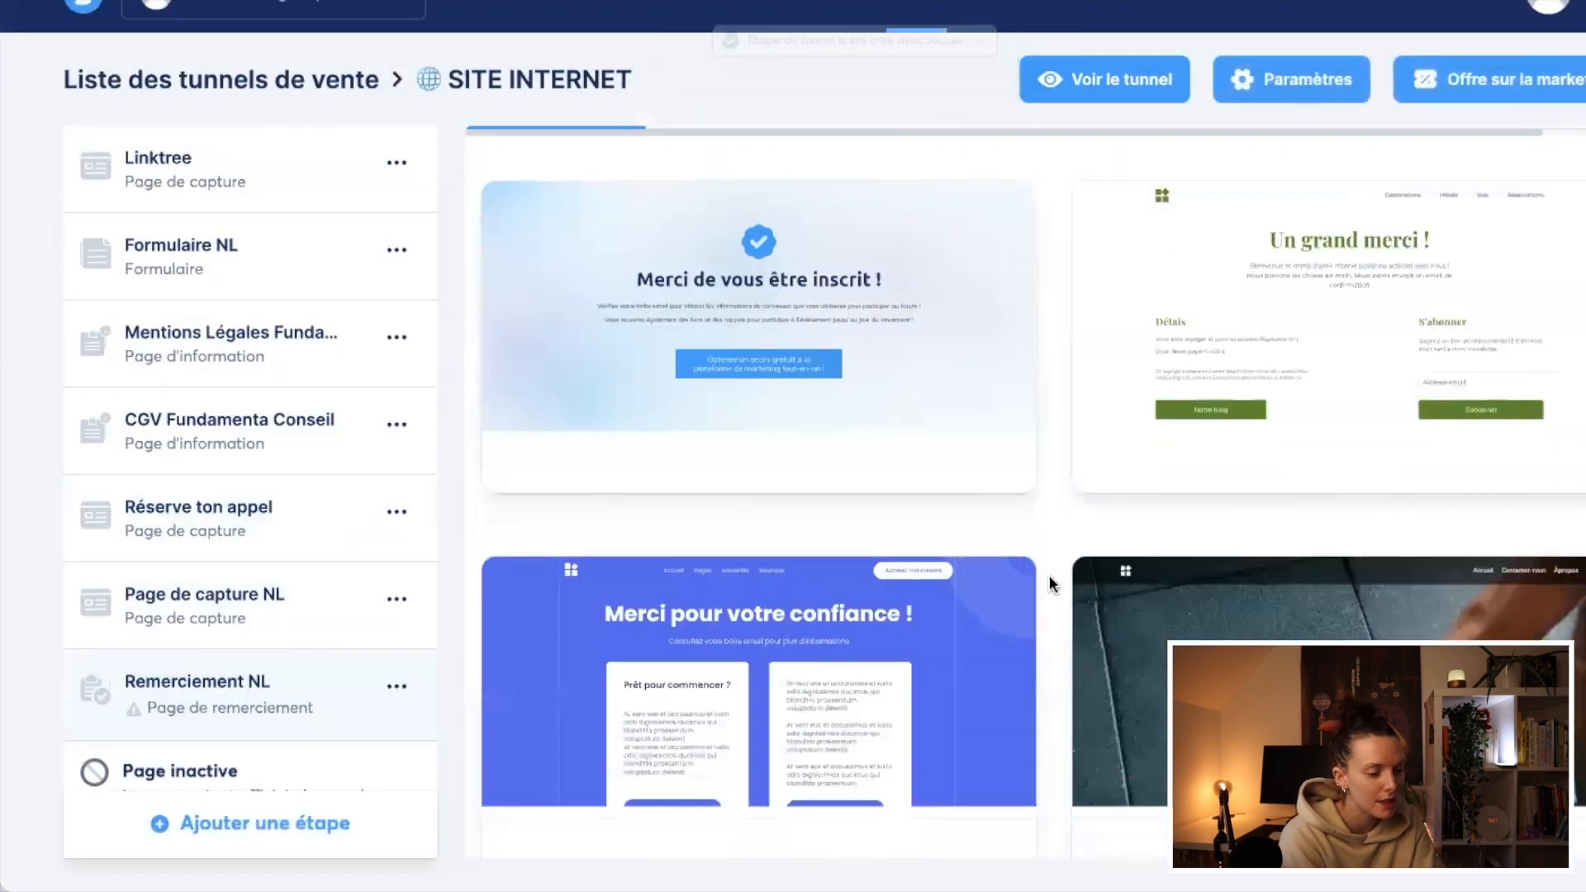
{"action": "scroll", "coordinate": [1052, 577], "scroll_direction": "up", "scroll_amount": 5}
{"action": "scroll", "coordinate": [1050, 584], "scroll_direction": "down", "scroll_amount": 3}
{"action": "scroll", "coordinate": [1050, 584], "scroll_direction": "up", "scroll_amount": 3}
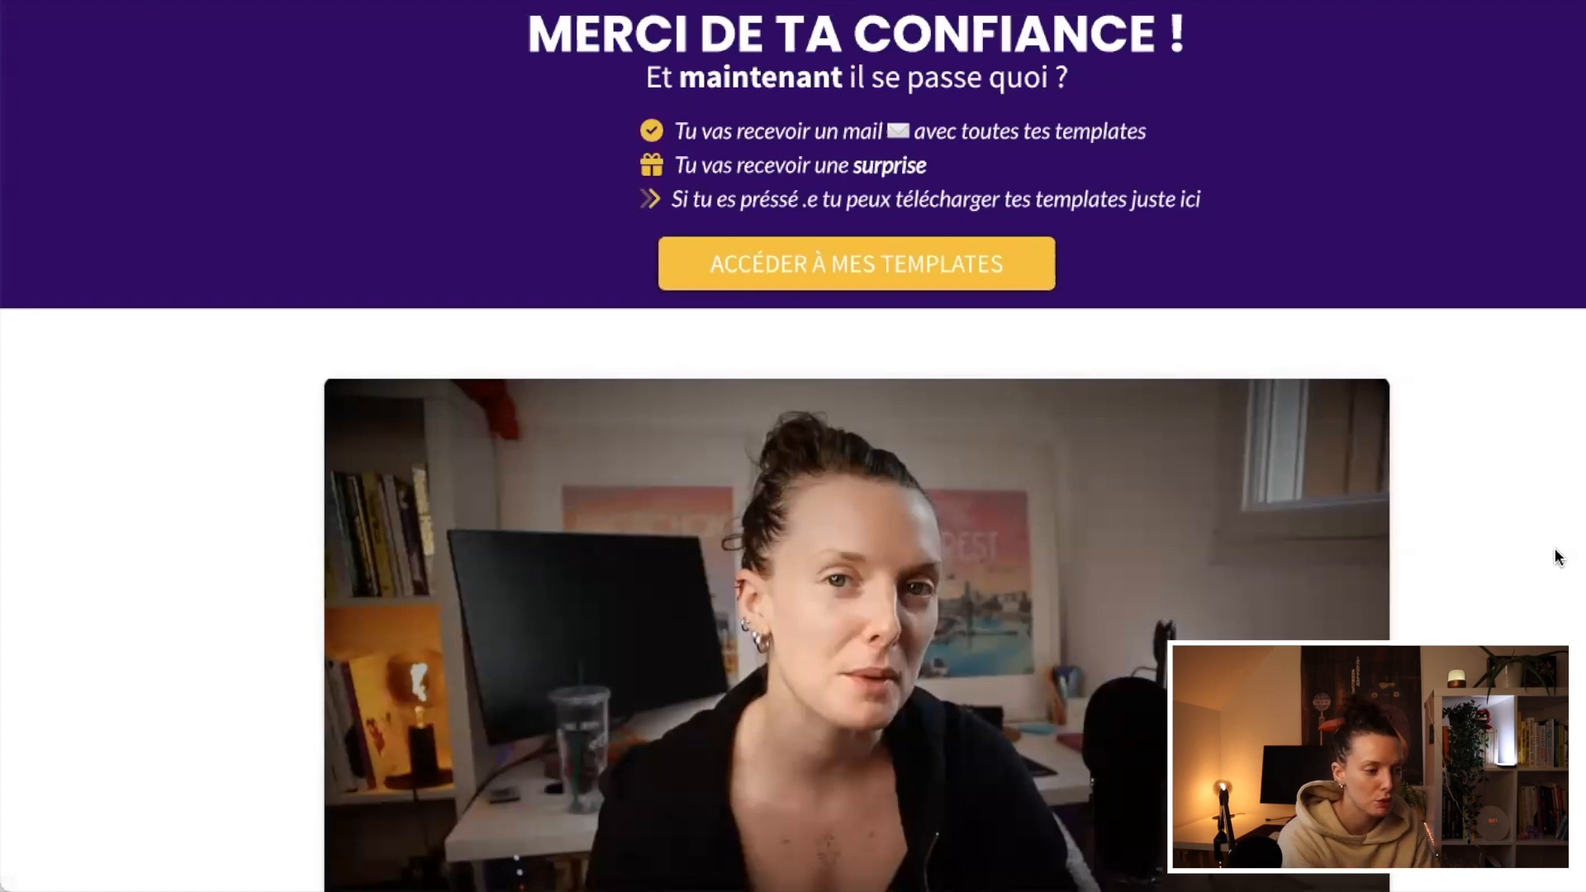
{"action": "scroll", "coordinate": [1558, 558], "scroll_direction": "down", "scroll_amount": 3}
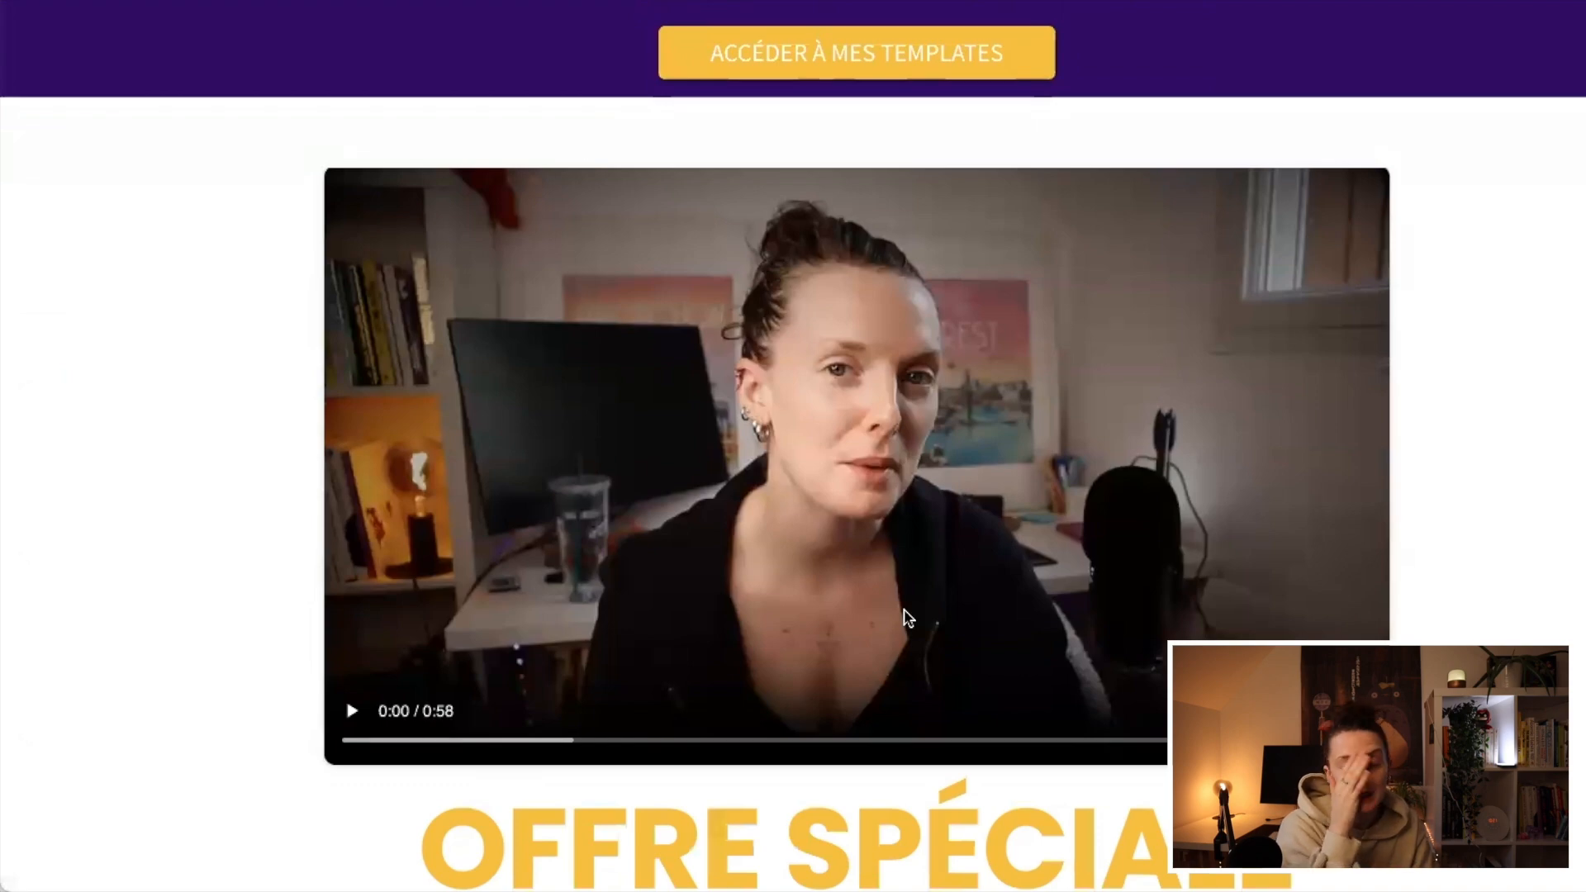
{"action": "scroll", "coordinate": [909, 618], "scroll_direction": "down", "scroll_amount": 10}
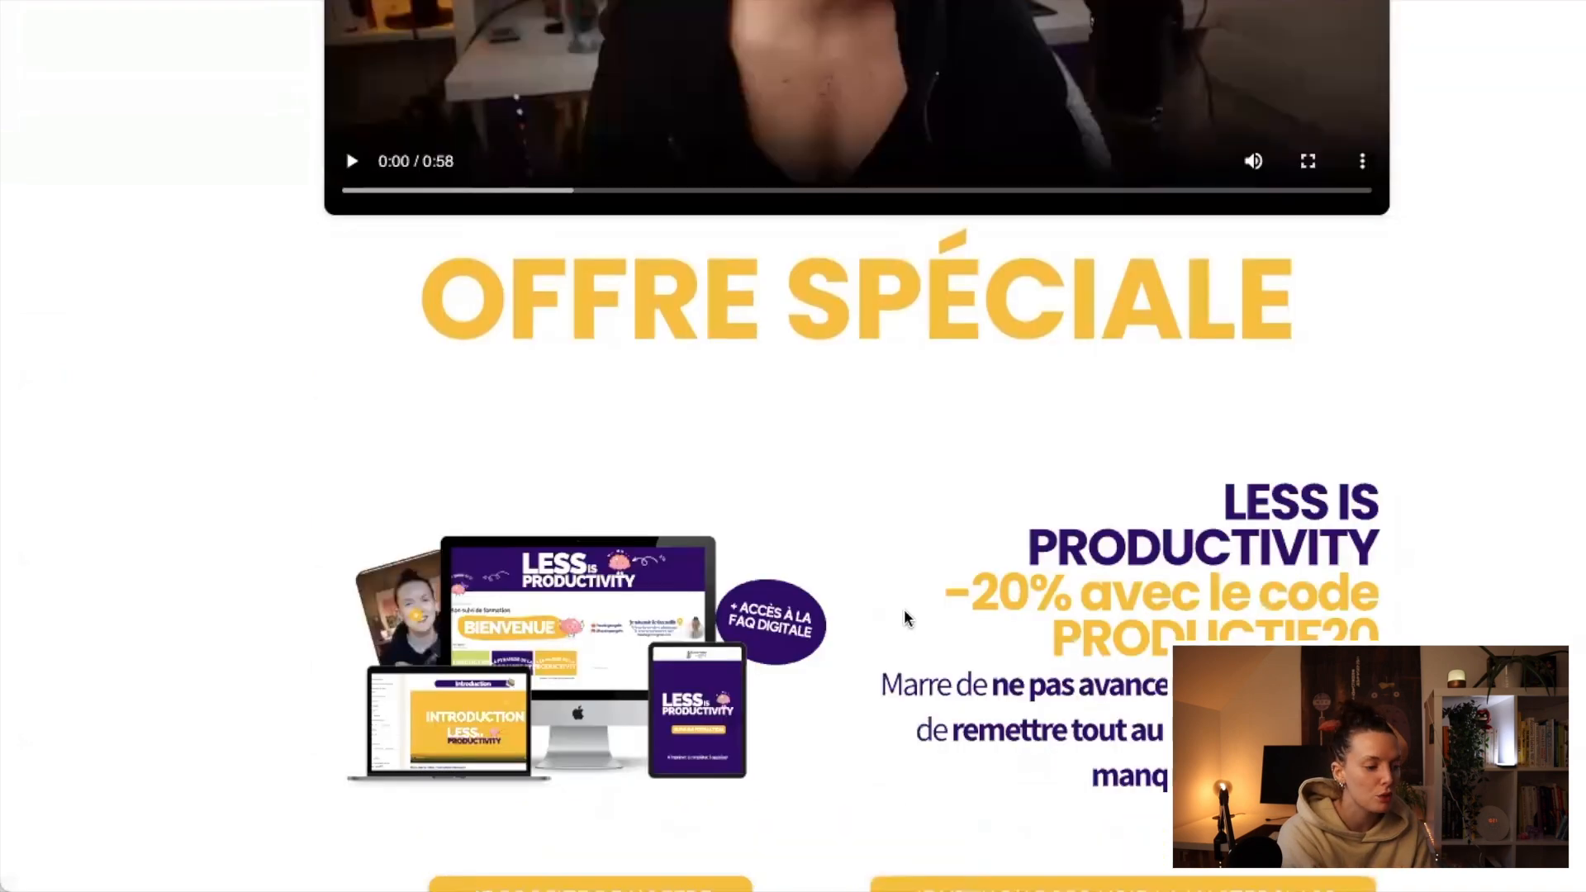
{"action": "scroll", "coordinate": [1149, 430], "scroll_direction": "down", "scroll_amount": 5}
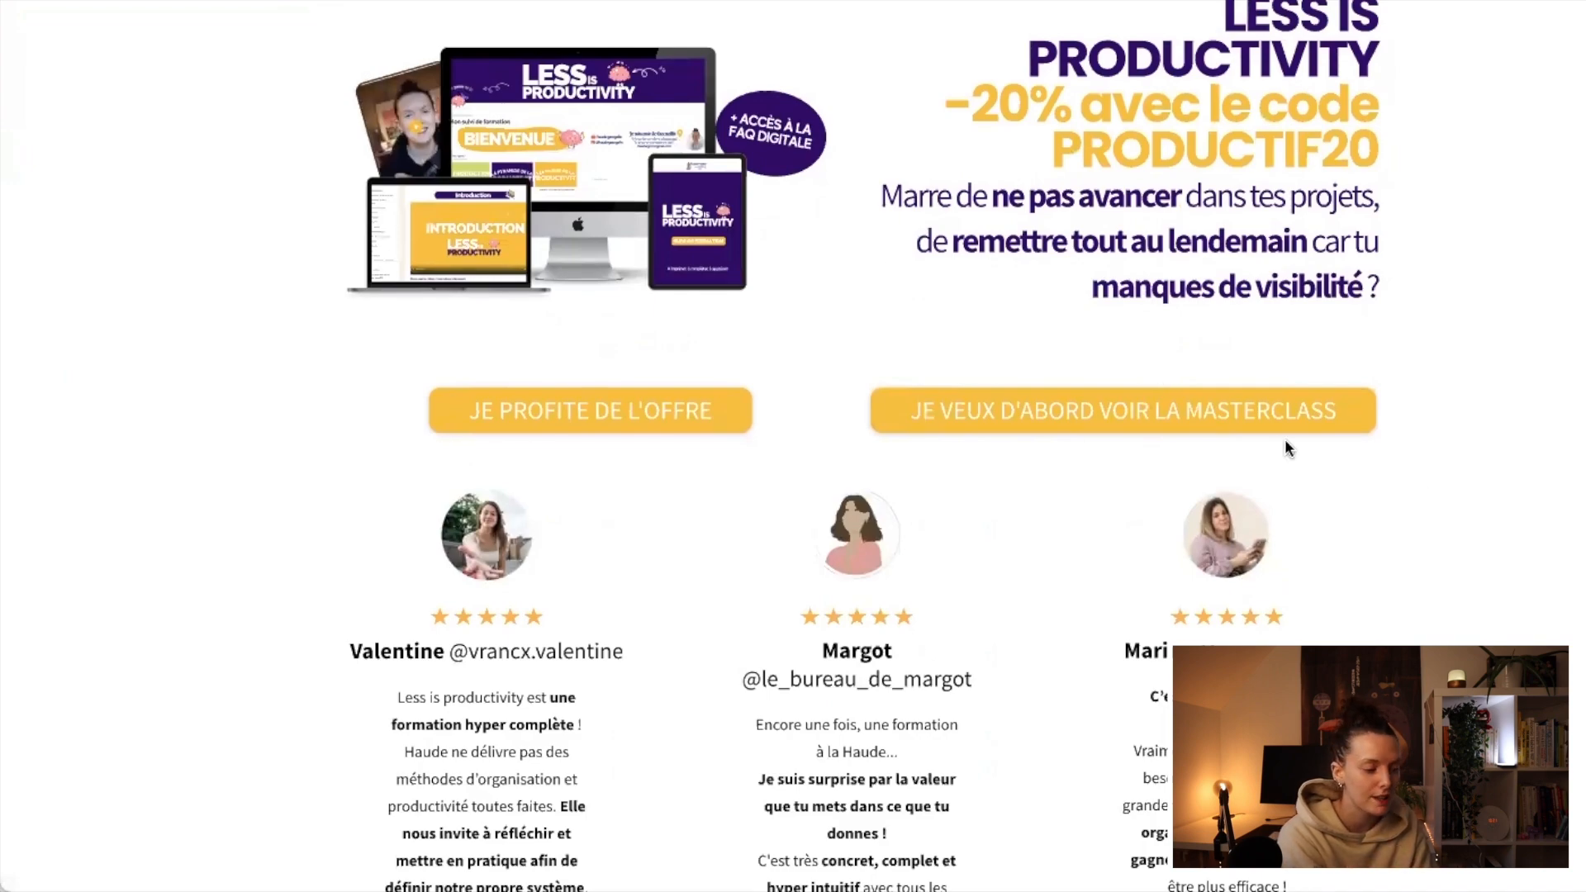
{"action": "scroll", "coordinate": [1285, 439], "scroll_direction": "down", "scroll_amount": 7}
{"action": "scroll", "coordinate": [1376, 152], "scroll_direction": "down", "scroll_amount": 14}
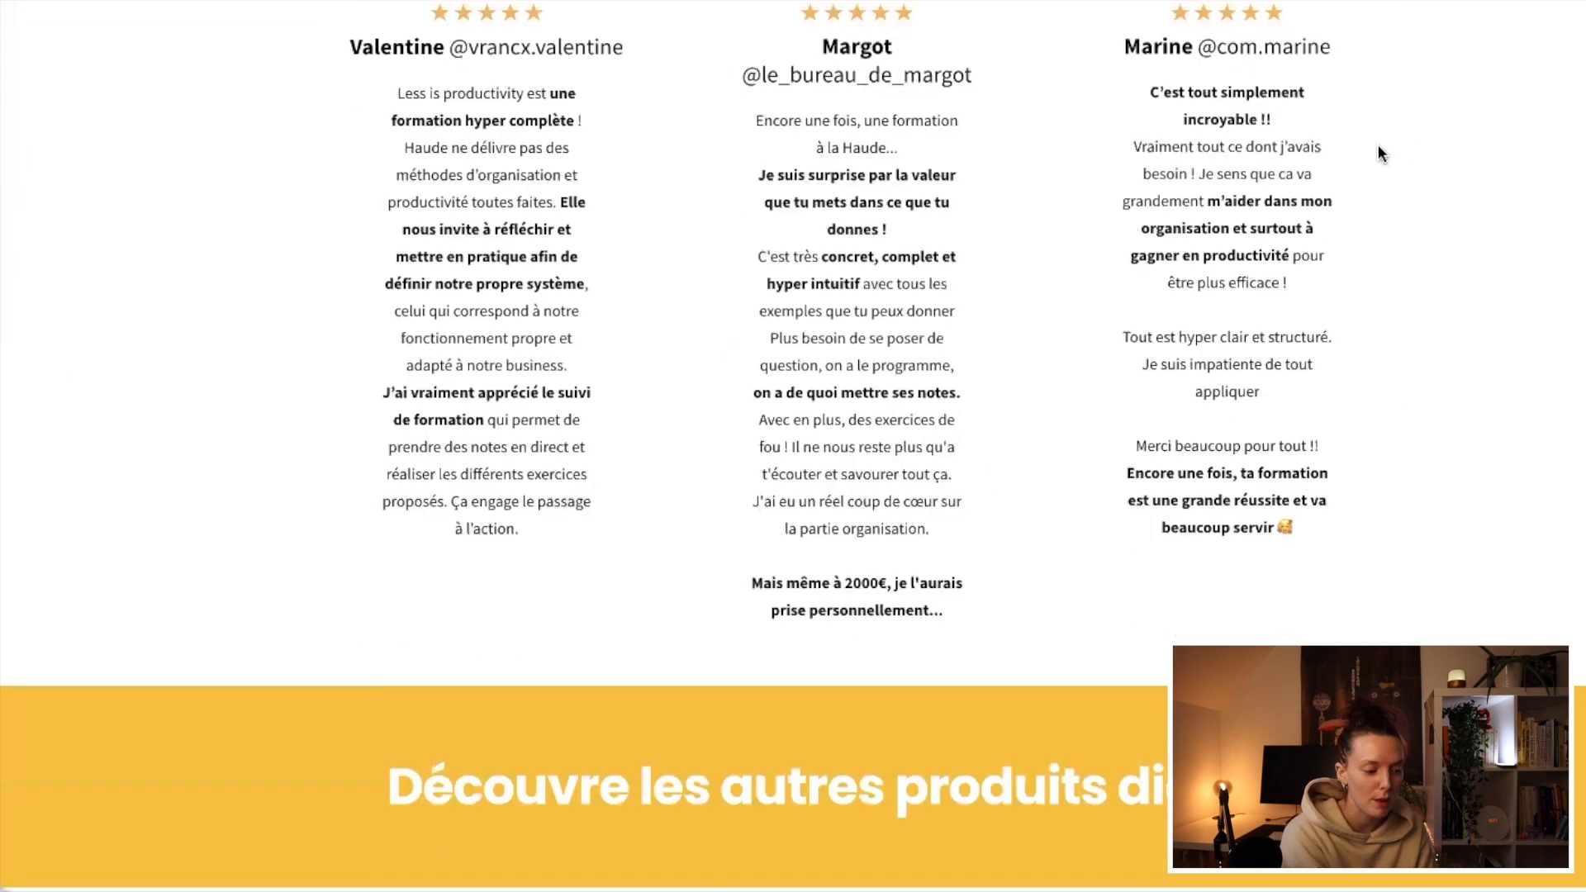
{"action": "scroll", "coordinate": [1484, 625], "scroll_direction": "down", "scroll_amount": 13}
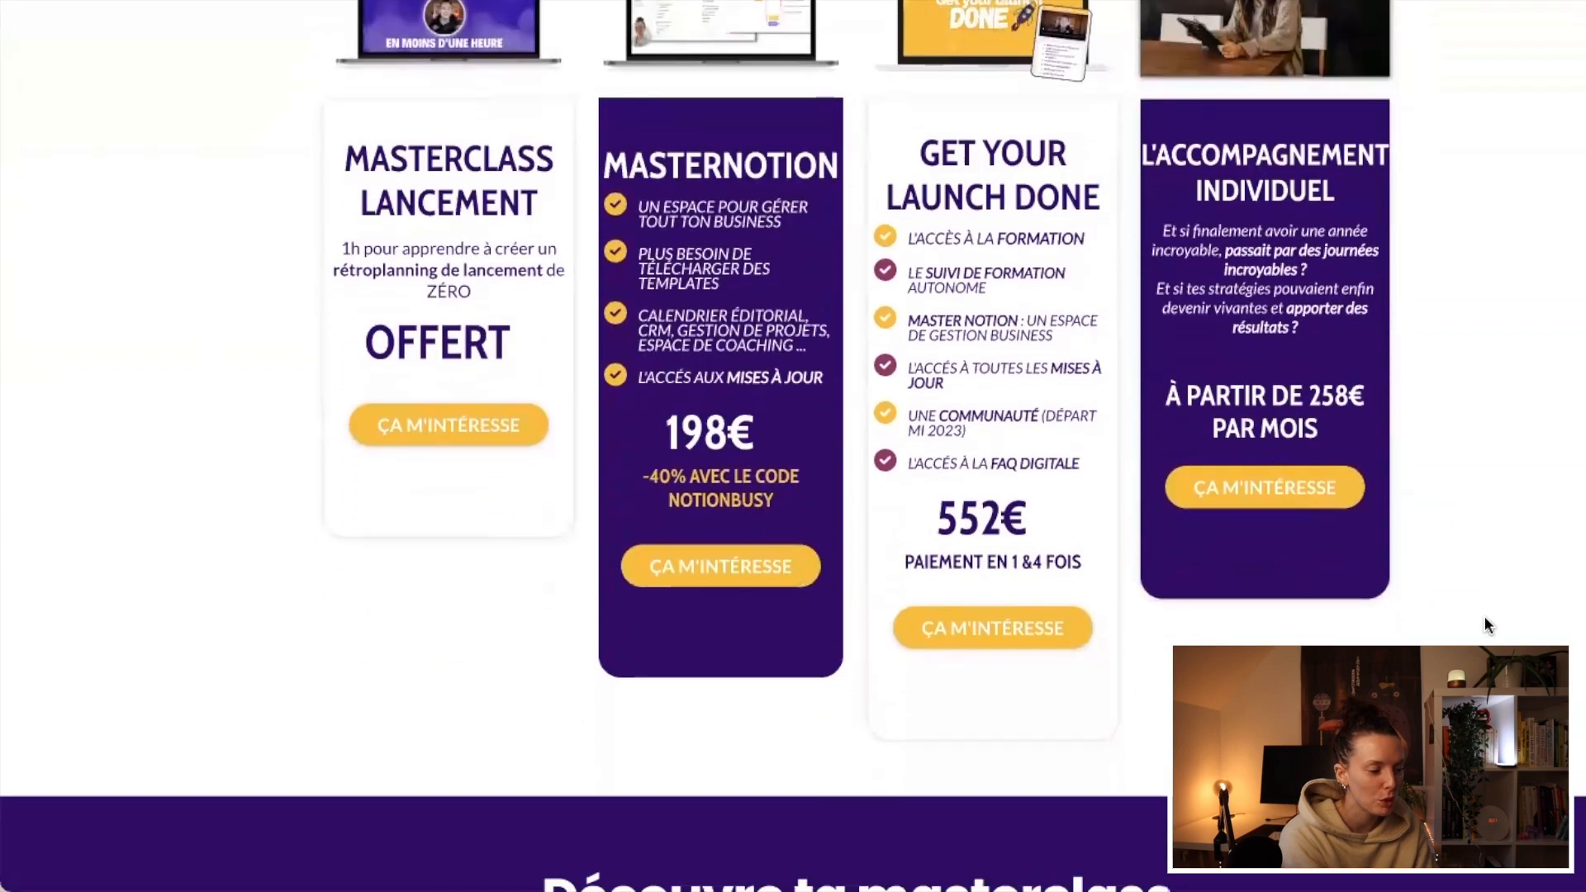
{"action": "scroll", "coordinate": [1324, 385], "scroll_direction": "down", "scroll_amount": 10}
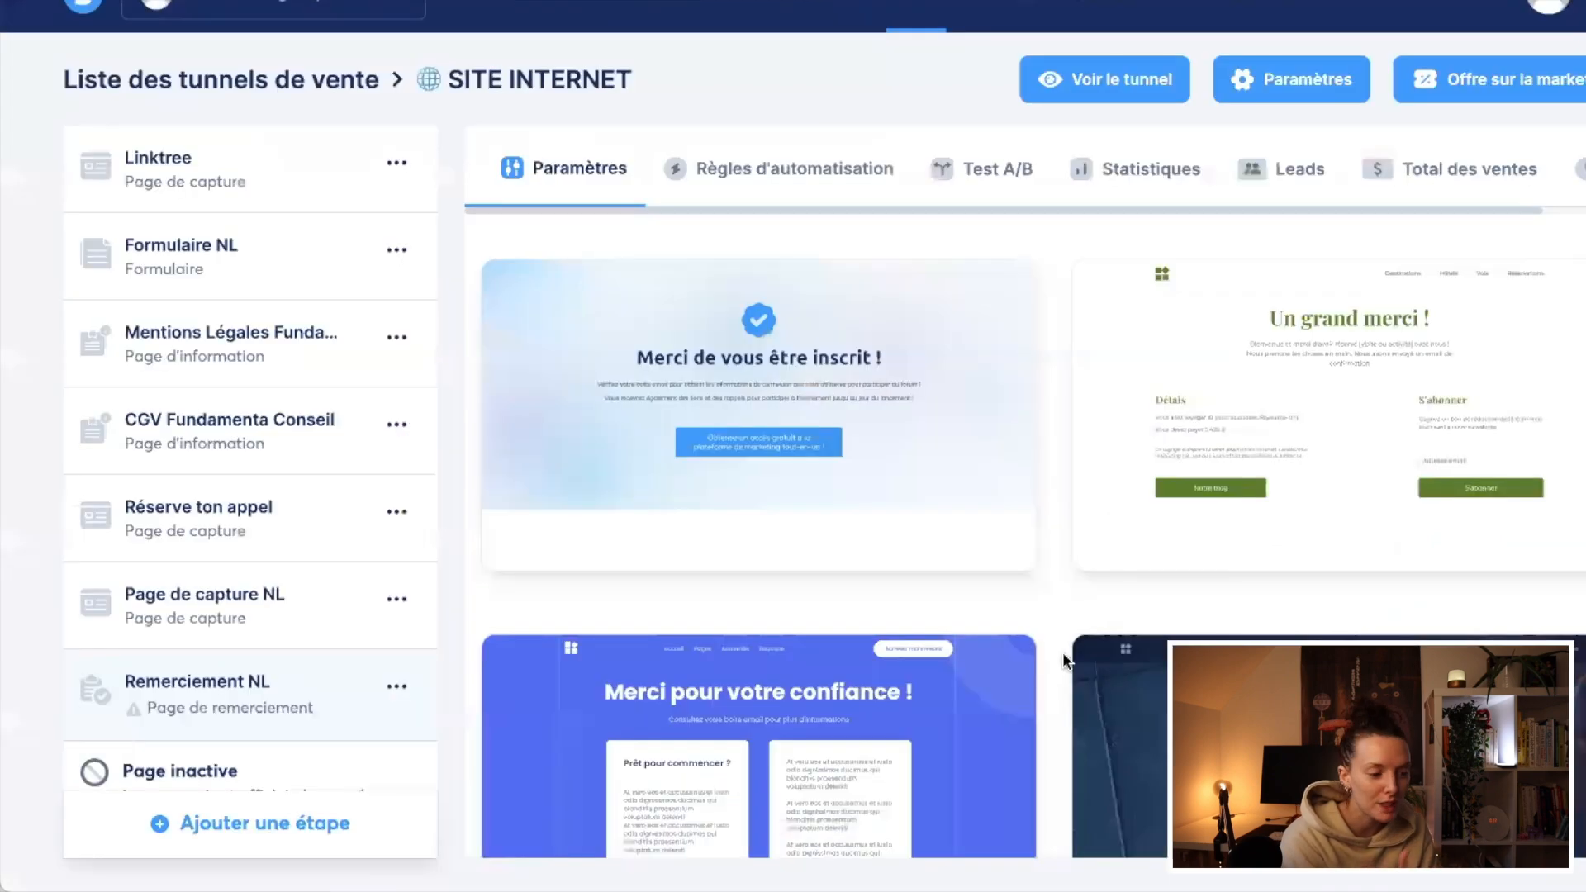
Step: Apply the "Merci de vous être inscrit !" template to the Remerciement NL step
{"action": "scroll", "coordinate": [1048, 651], "scroll_direction": "down", "scroll_amount": 10}
{"action": "scroll", "coordinate": [774, 501], "scroll_direction": "up", "scroll_amount": 10}
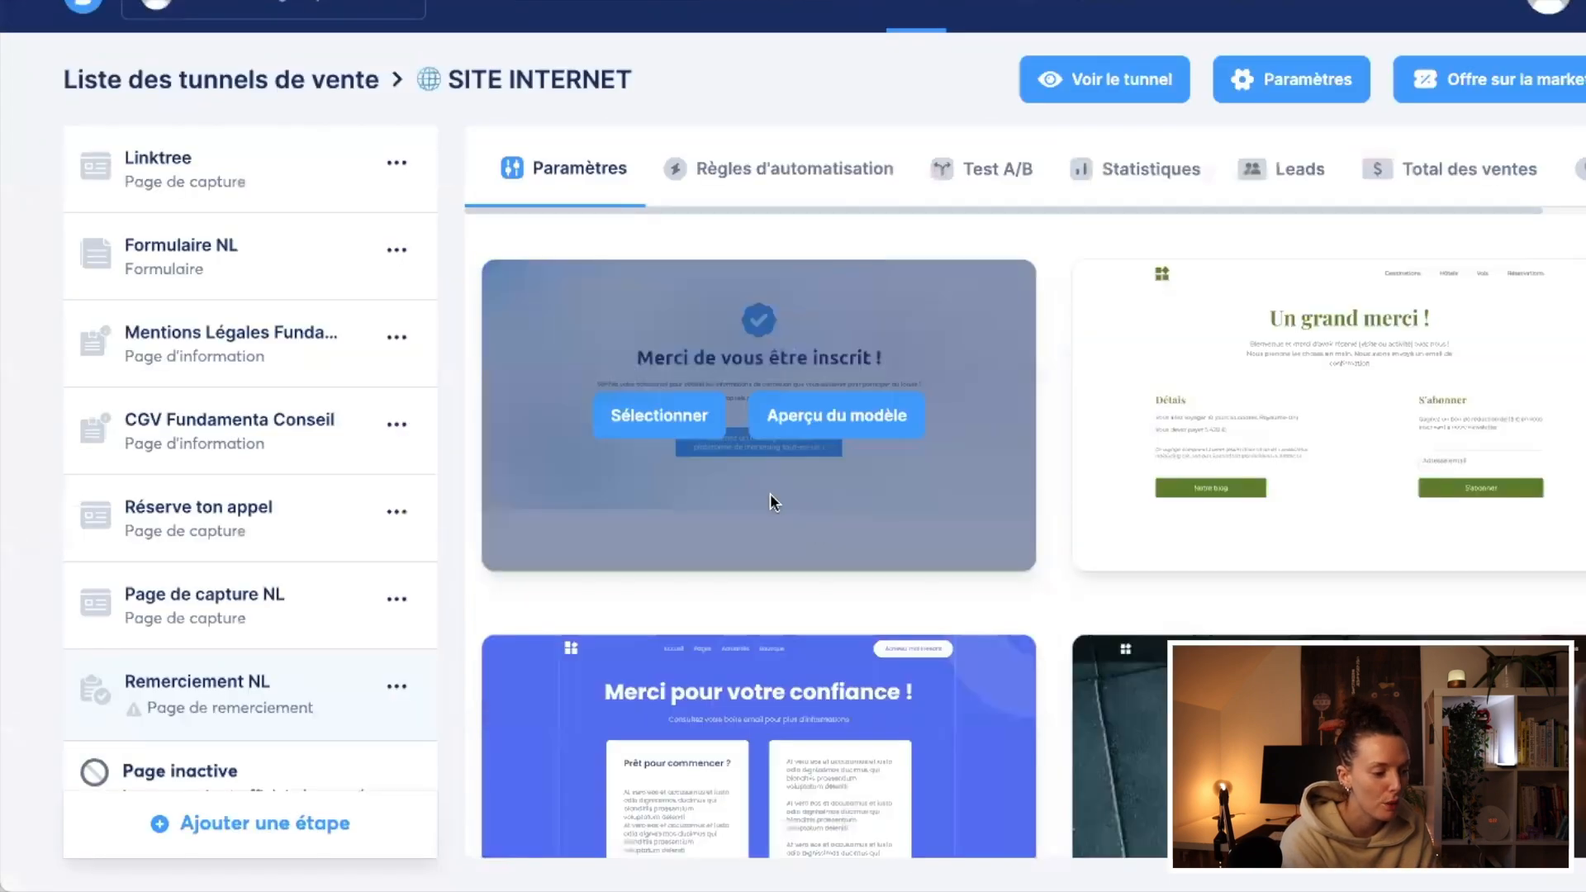
{"action": "left_click", "coordinate": [665, 423]}
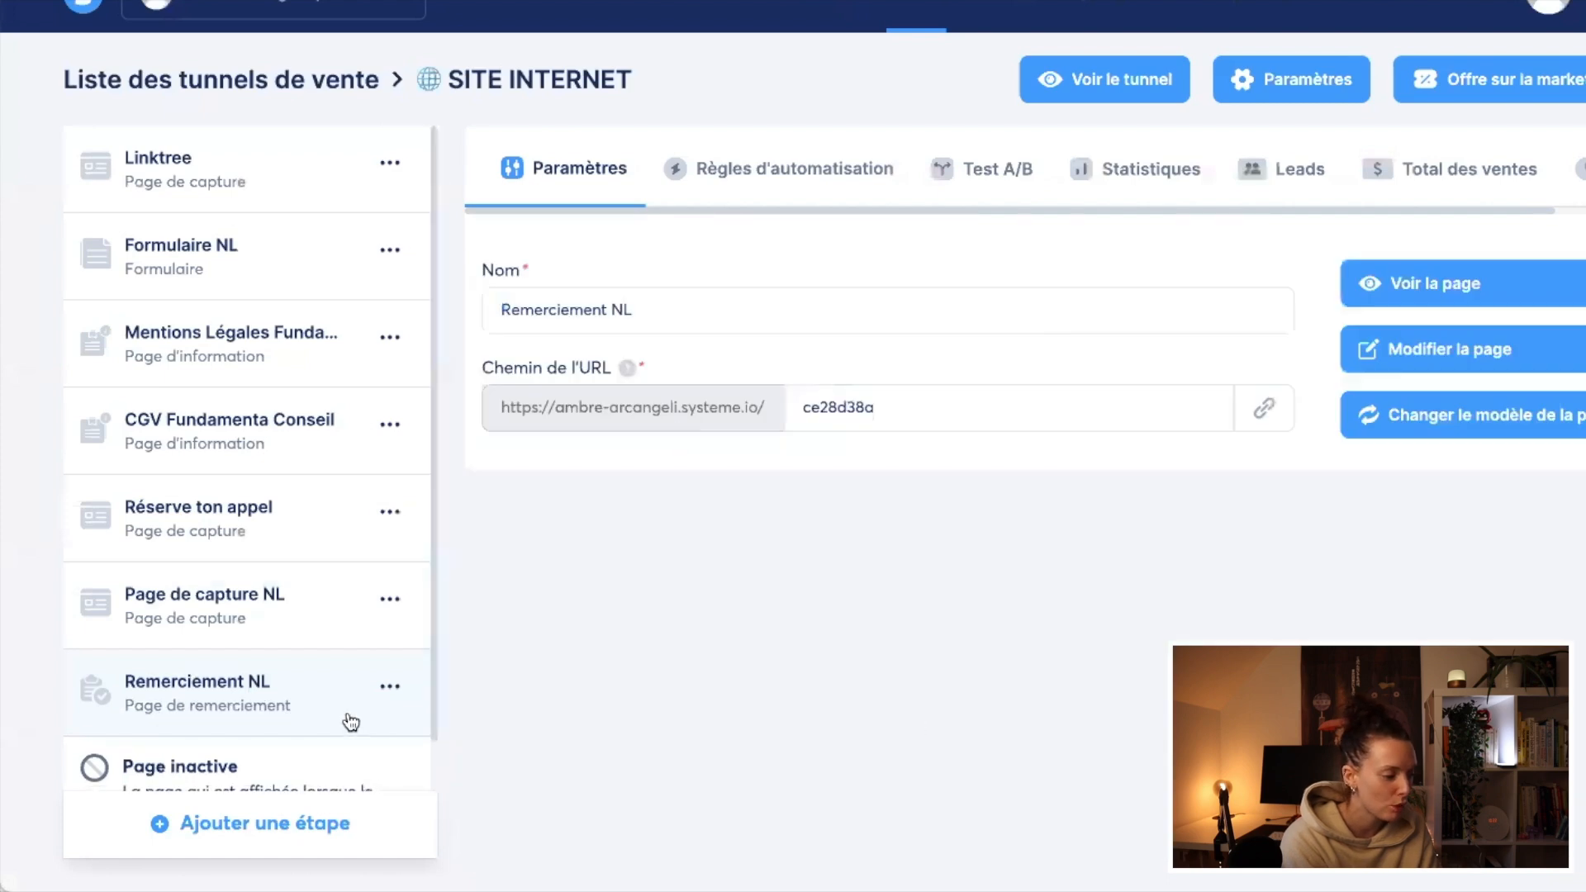
Step: Set the Remerciement NL step's URL path to "remerciementnl" and view the page
{"action": "scroll", "coordinate": [350, 722], "scroll_direction": "down", "scroll_amount": 1}
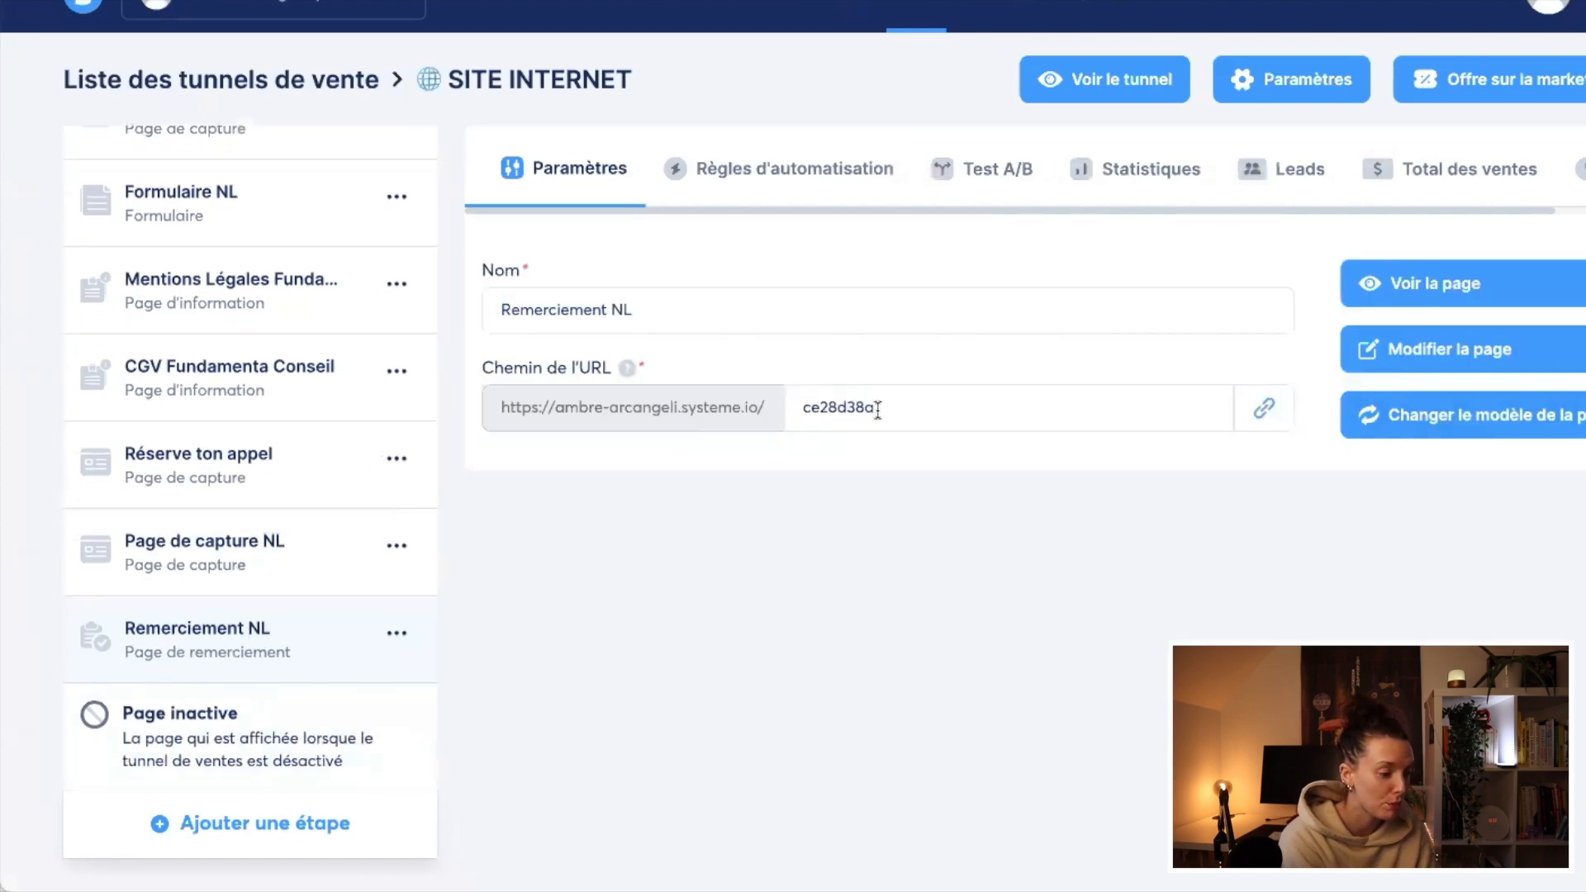
{"action": "double_click", "coordinate": [911, 410]}
{"action": "type", "text": "remerciementnl"}
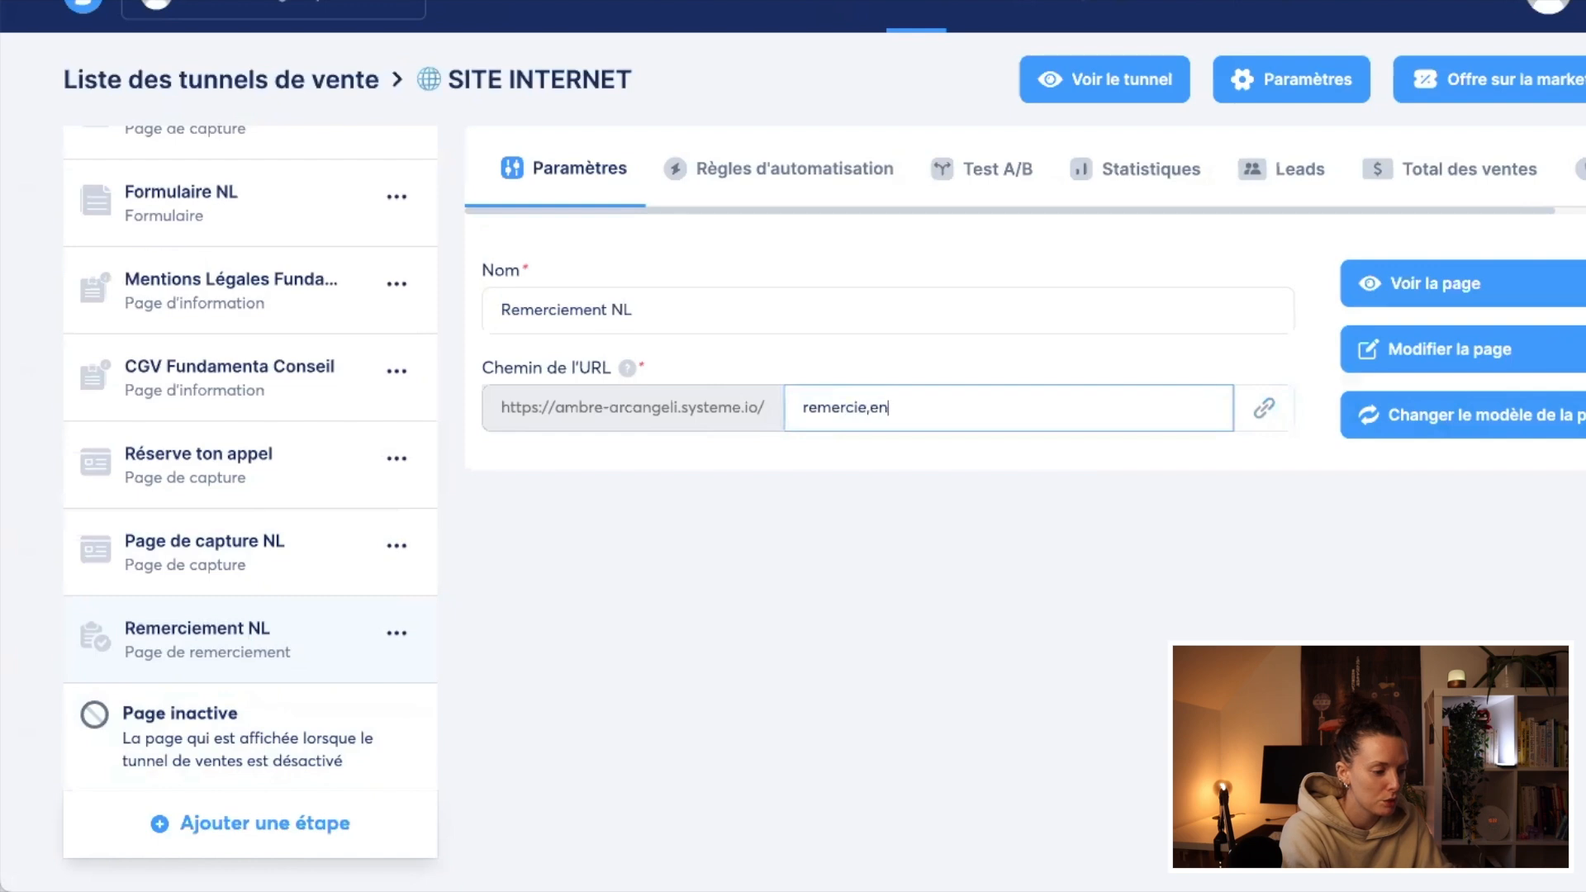
{"action": "left_click", "coordinate": [1411, 289]}
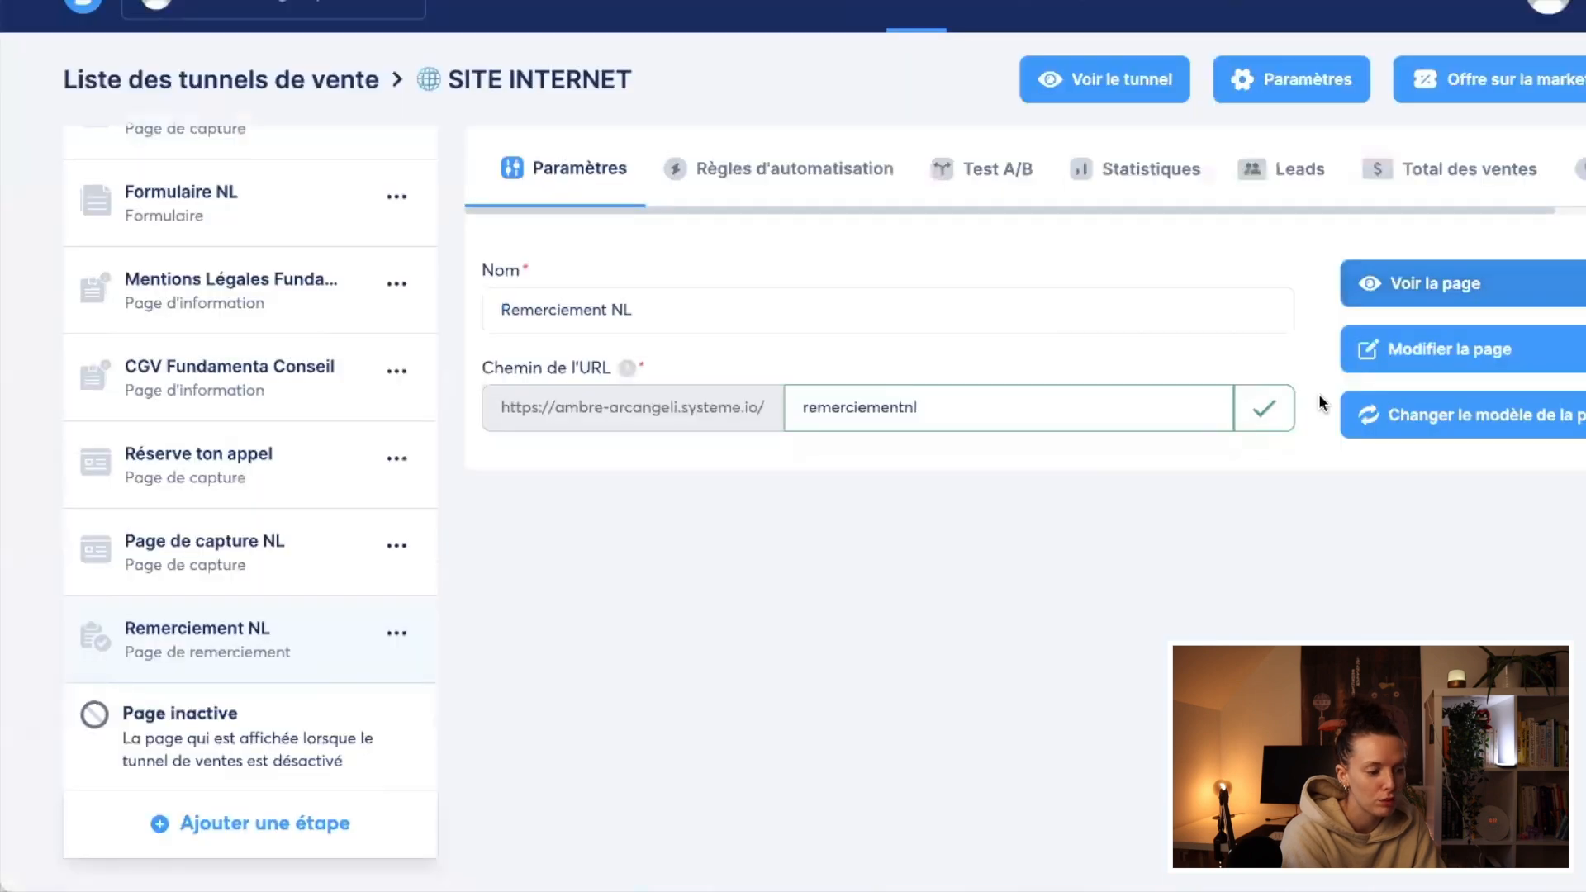
Step: Open the thank-you page in the editor, clear the template's content and insert an empty row in its place
{"action": "left_click", "coordinate": [1396, 351]}
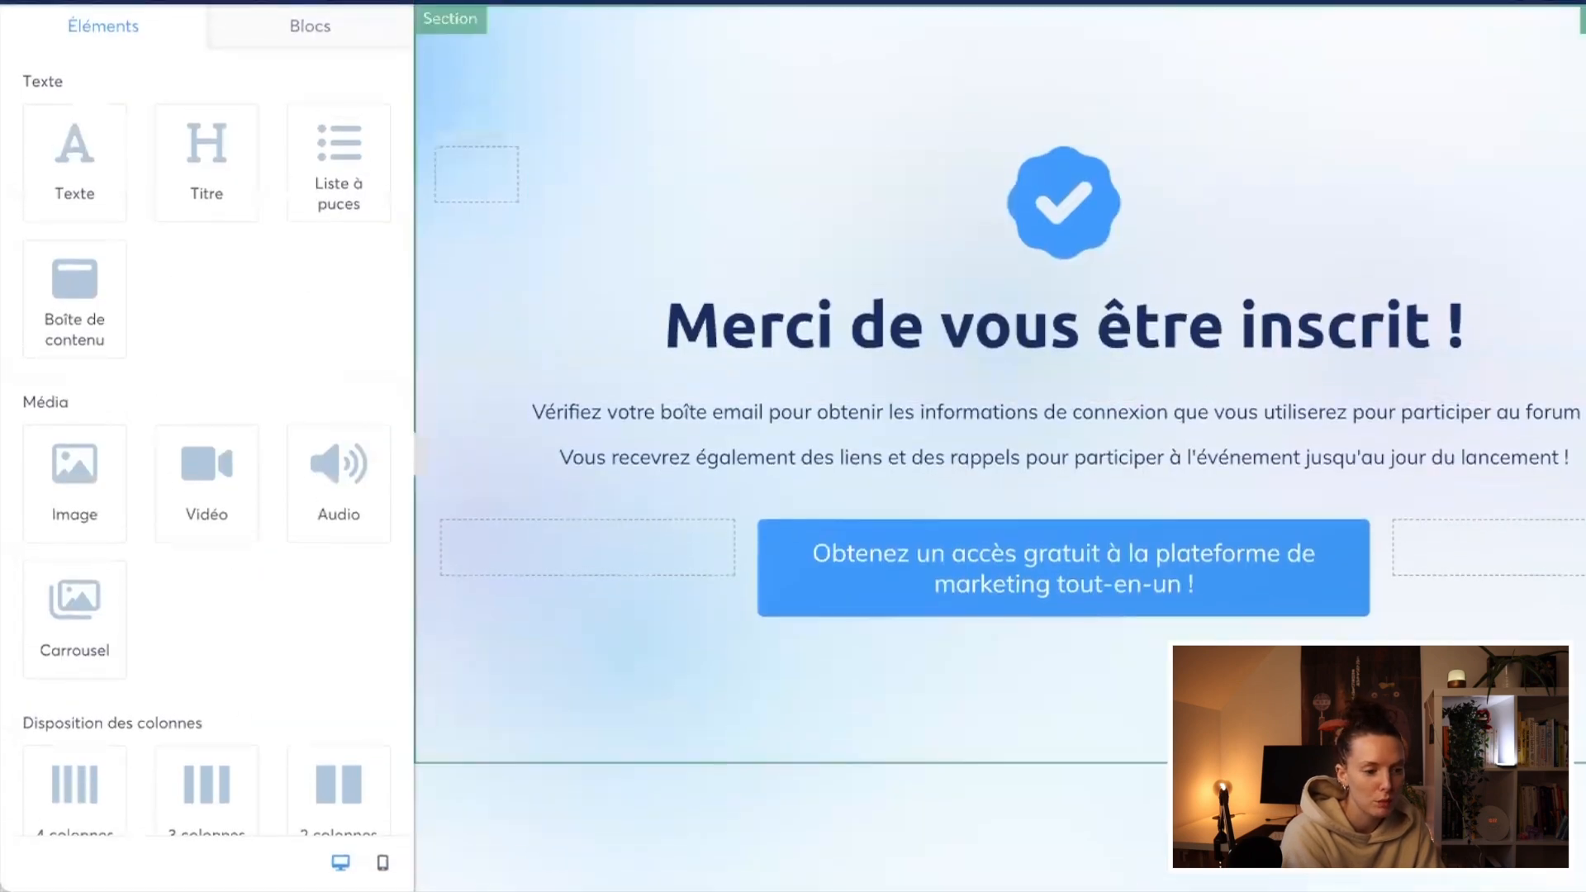
{"action": "key", "text": "Delete"}
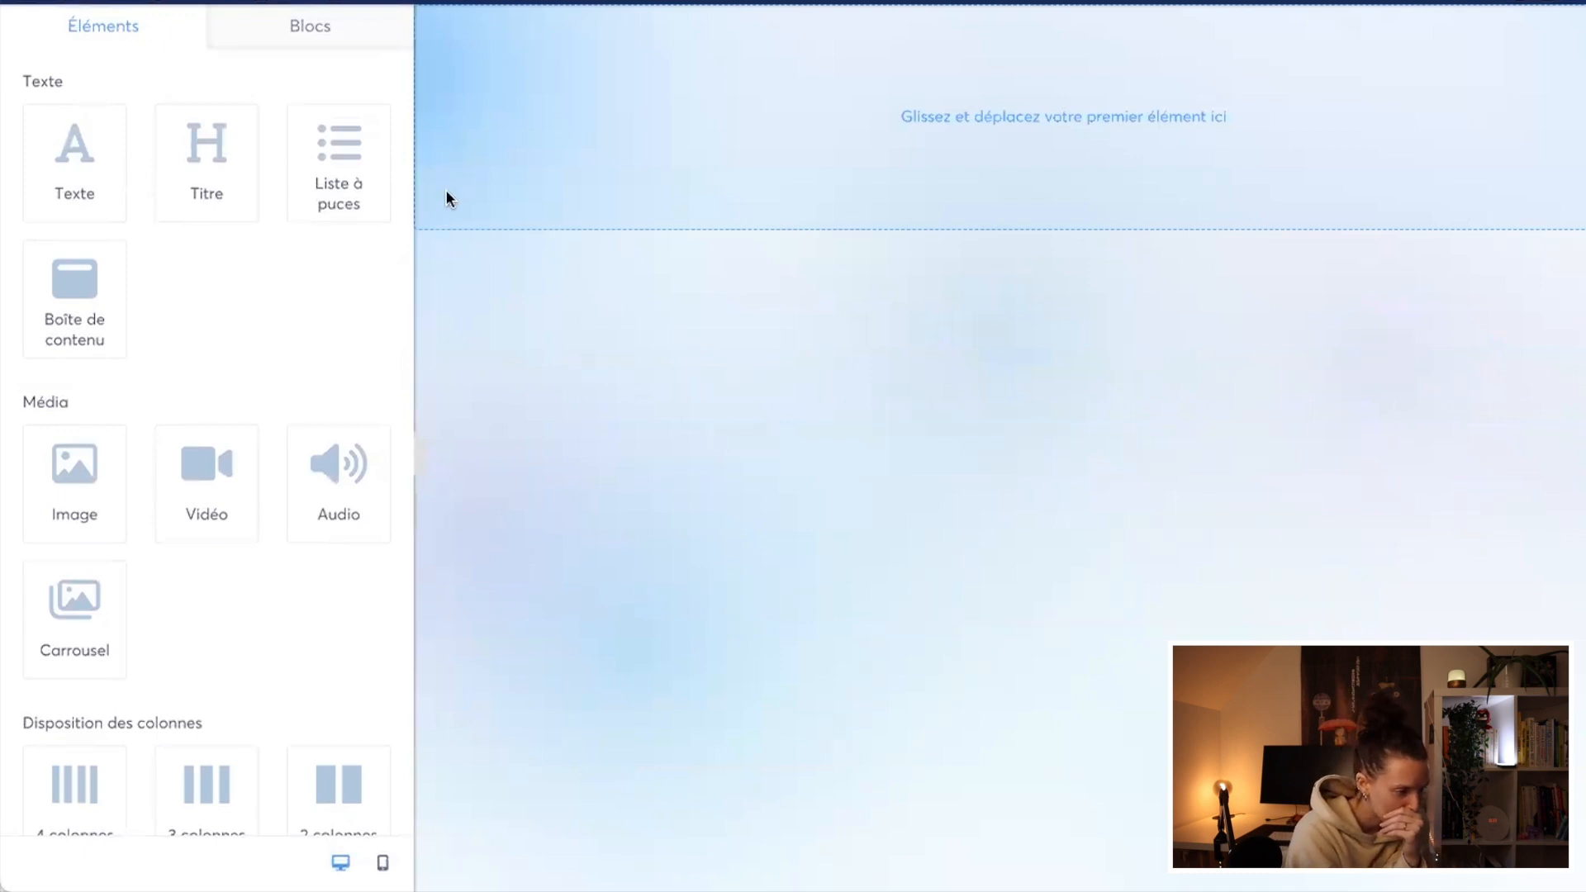
{"action": "scroll", "coordinate": [125, 701], "scroll_direction": "down", "scroll_amount": 5}
{"action": "left_click_drag", "start_coordinate": [201, 602], "coordinate": [487, 124]}
Step: Set the background colour of the section holding the empty row to white
{"action": "left_click", "coordinate": [457, 145]}
{"action": "scroll", "coordinate": [251, 619], "scroll_direction": "down", "scroll_amount": 5}
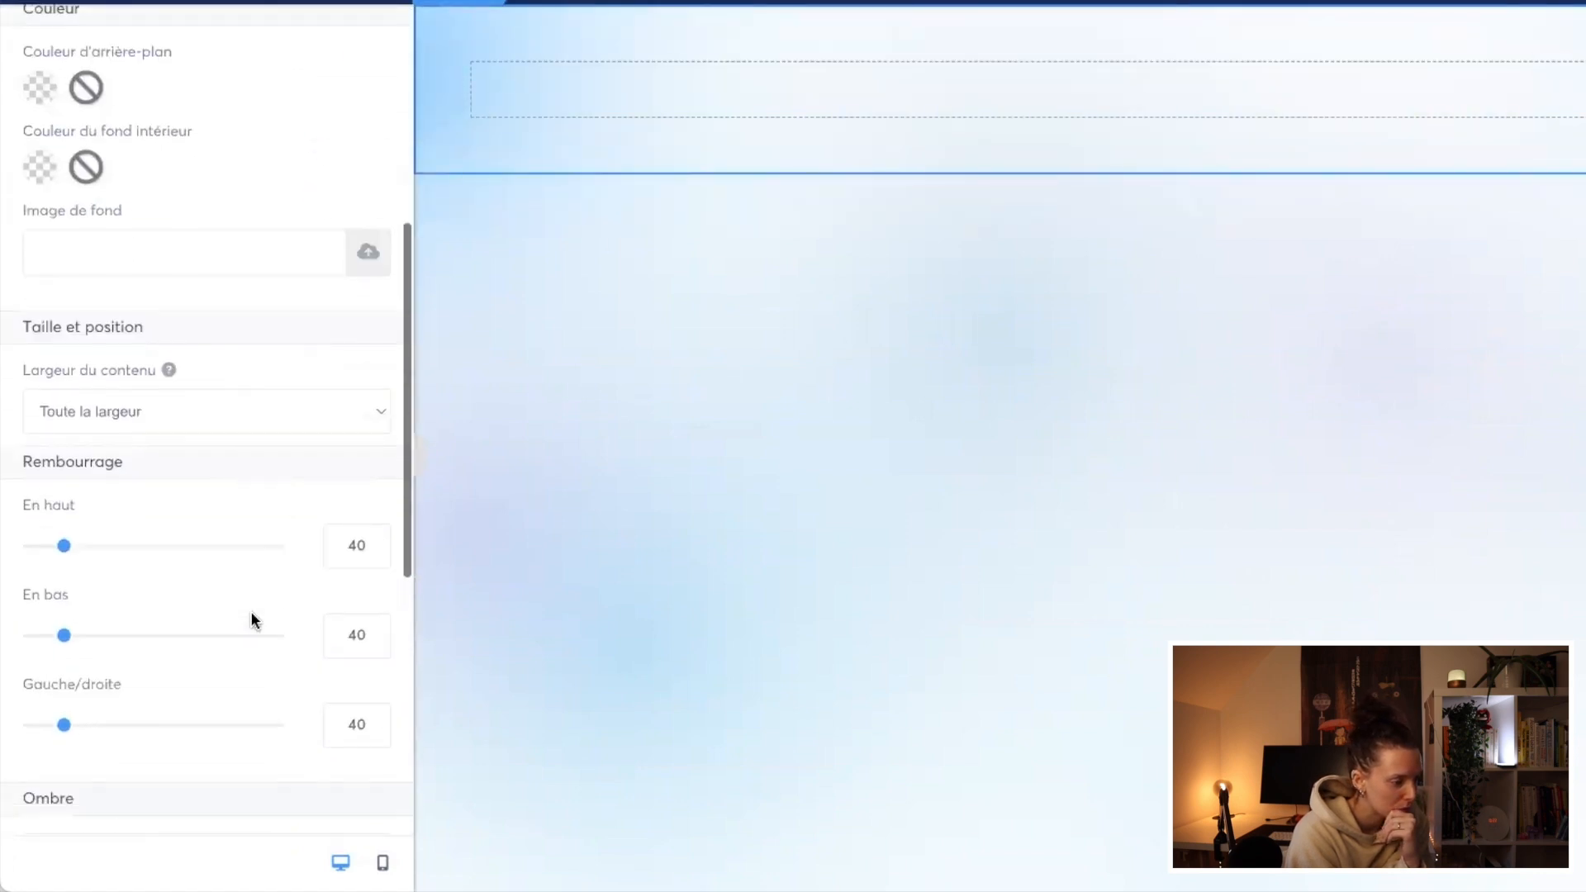
{"action": "left_click", "coordinate": [39, 87]}
{"action": "left_click", "coordinate": [287, 472]}
{"action": "left_click", "coordinate": [795, 470]}
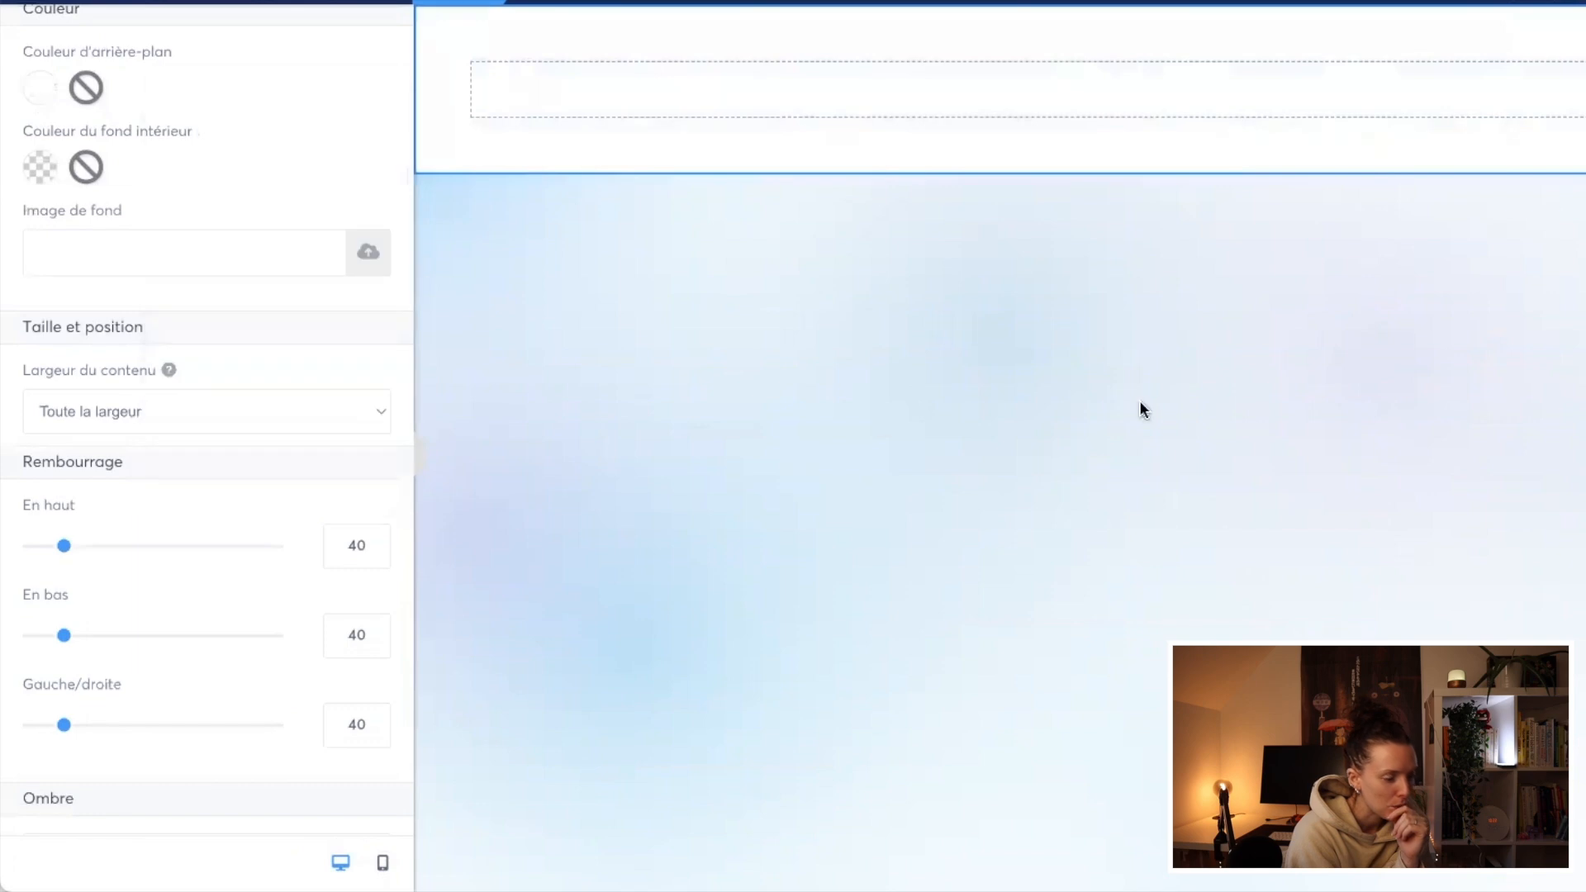
{"action": "left_click", "coordinate": [1139, 403]}
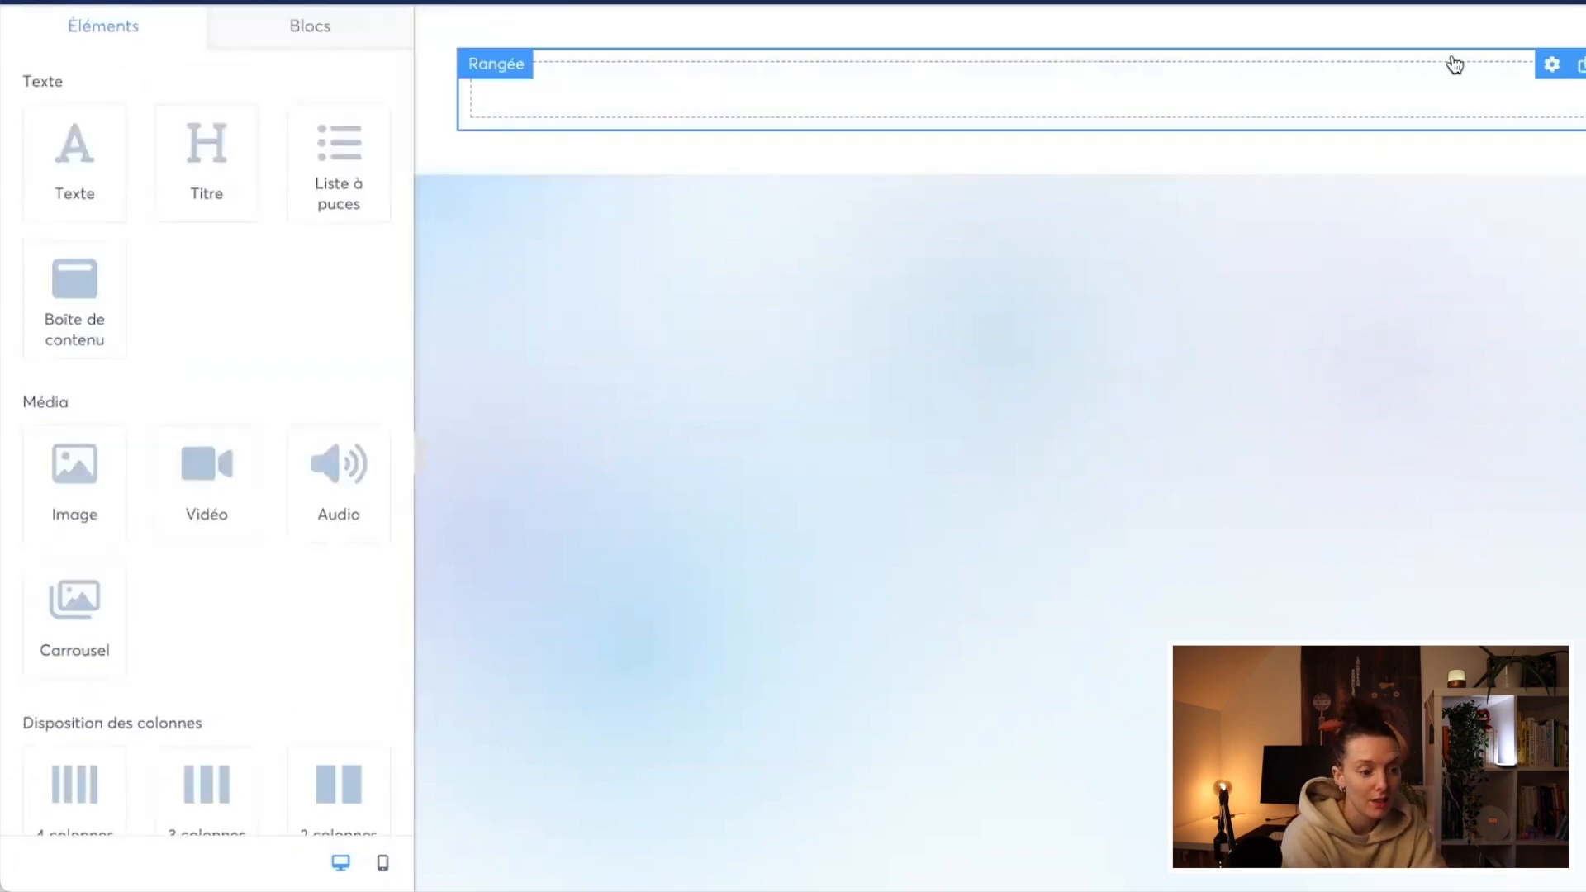
Step: Preview the emptied thank-you page, and quit the editor without saving the changes
{"action": "left_click", "coordinate": [1532, 3]}
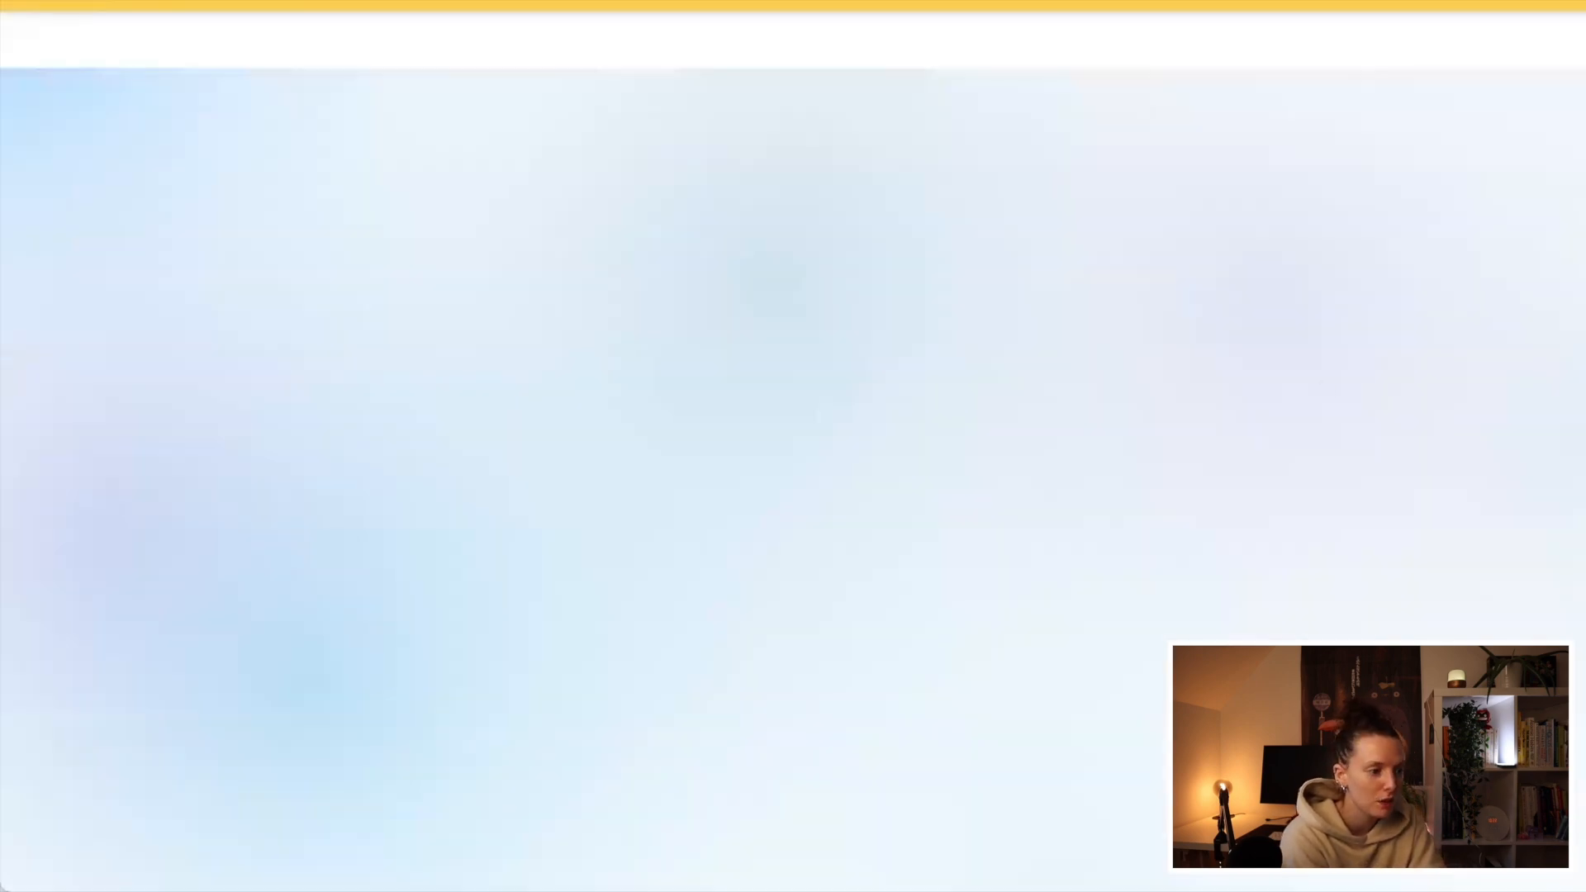
{"action": "left_click", "coordinate": [917, 3]}
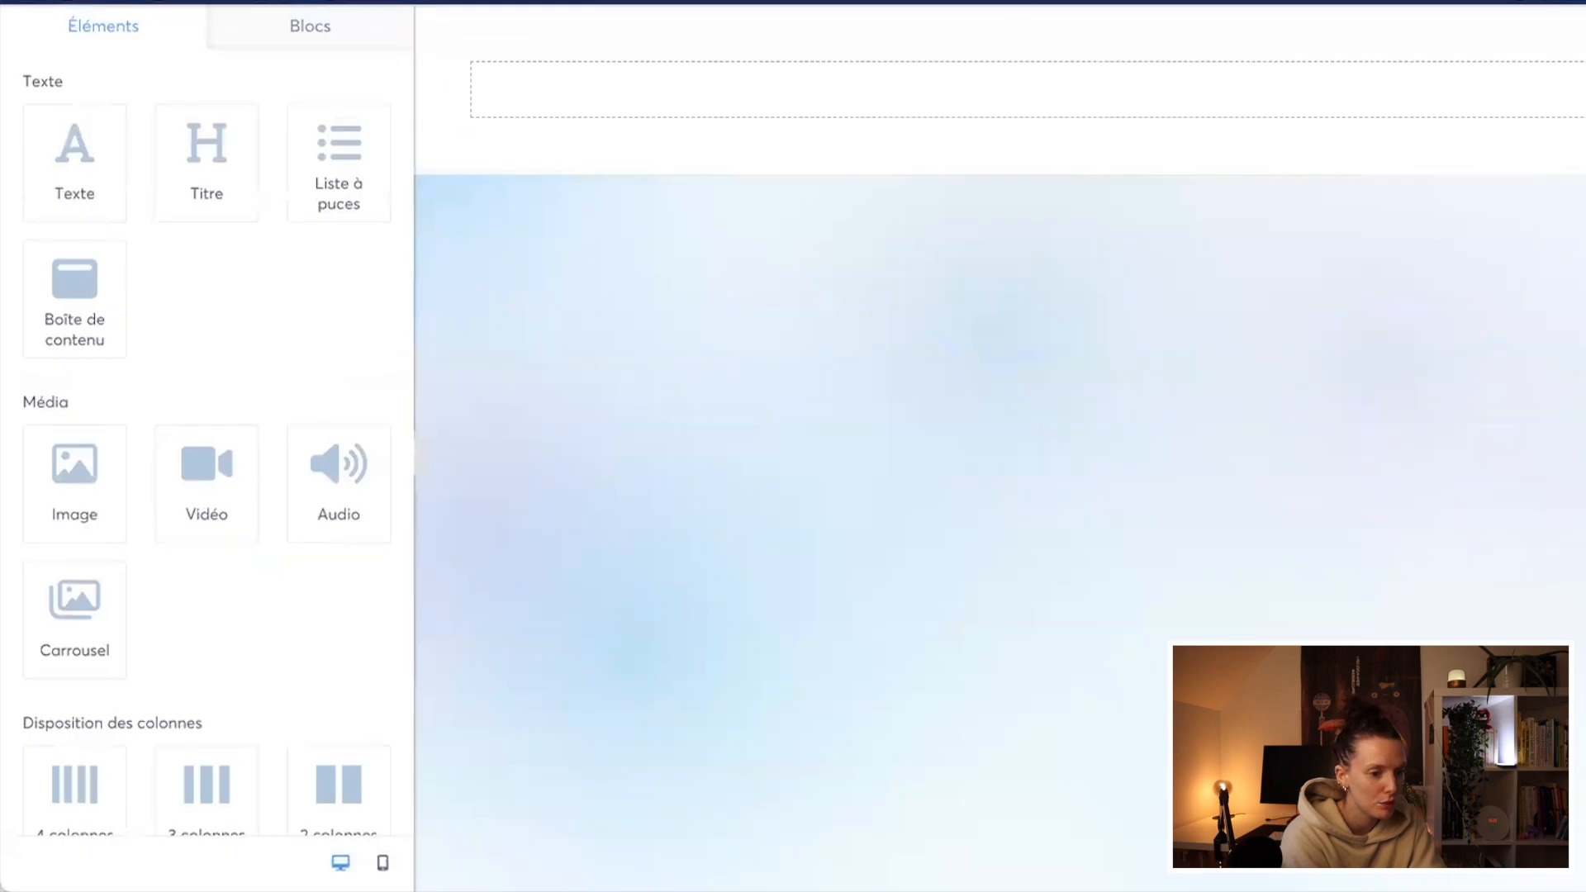
{"action": "left_click", "coordinate": [1581, 3]}
{"action": "left_click", "coordinate": [803, 488]}
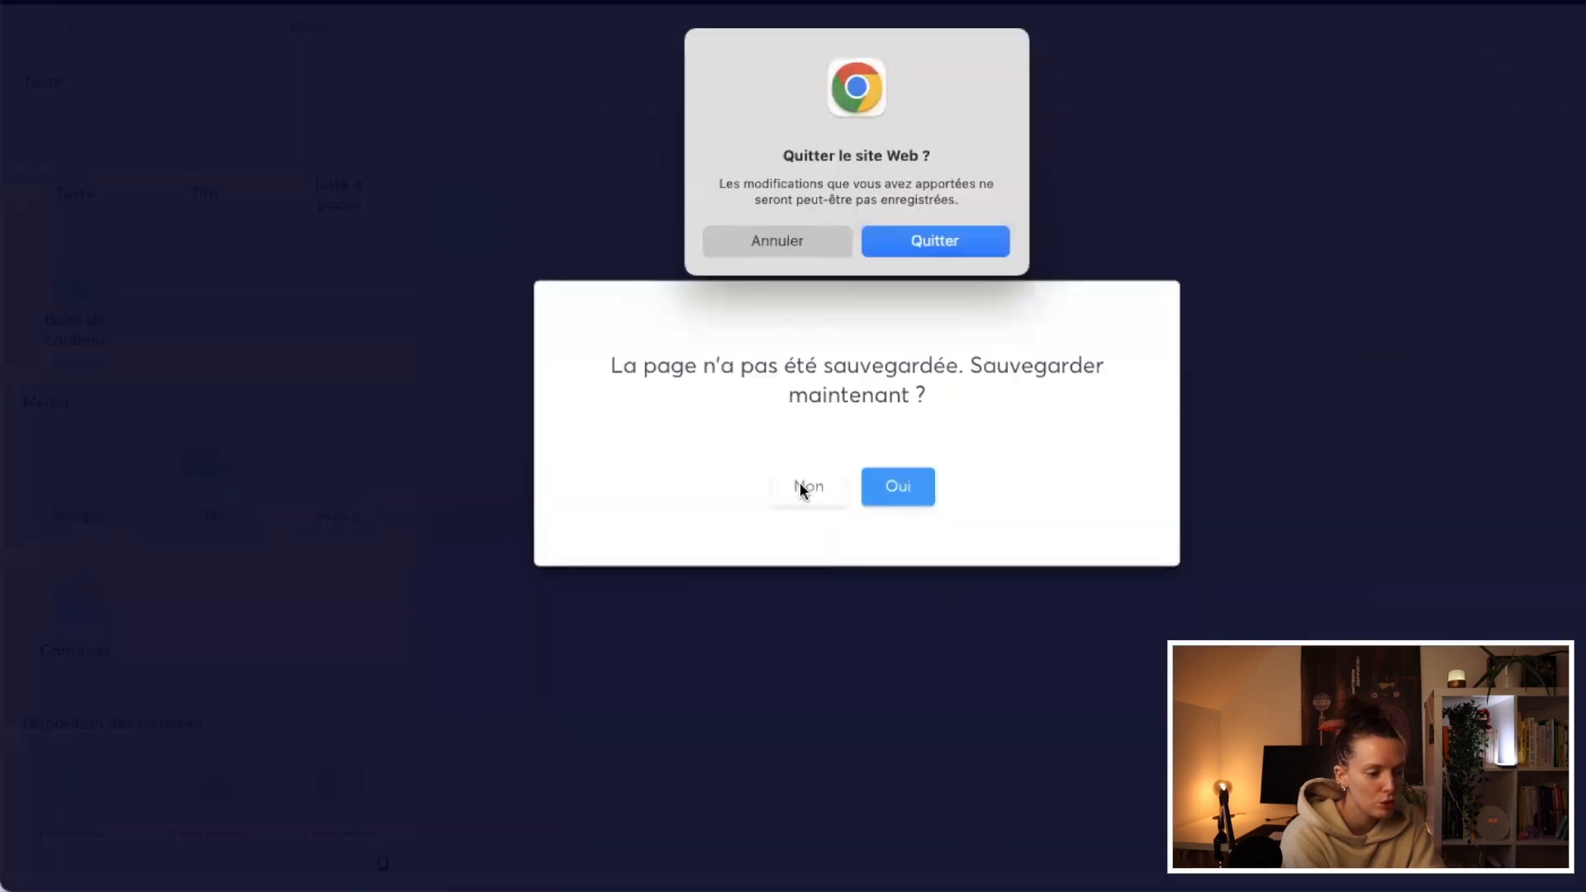
{"action": "left_click", "coordinate": [907, 242]}
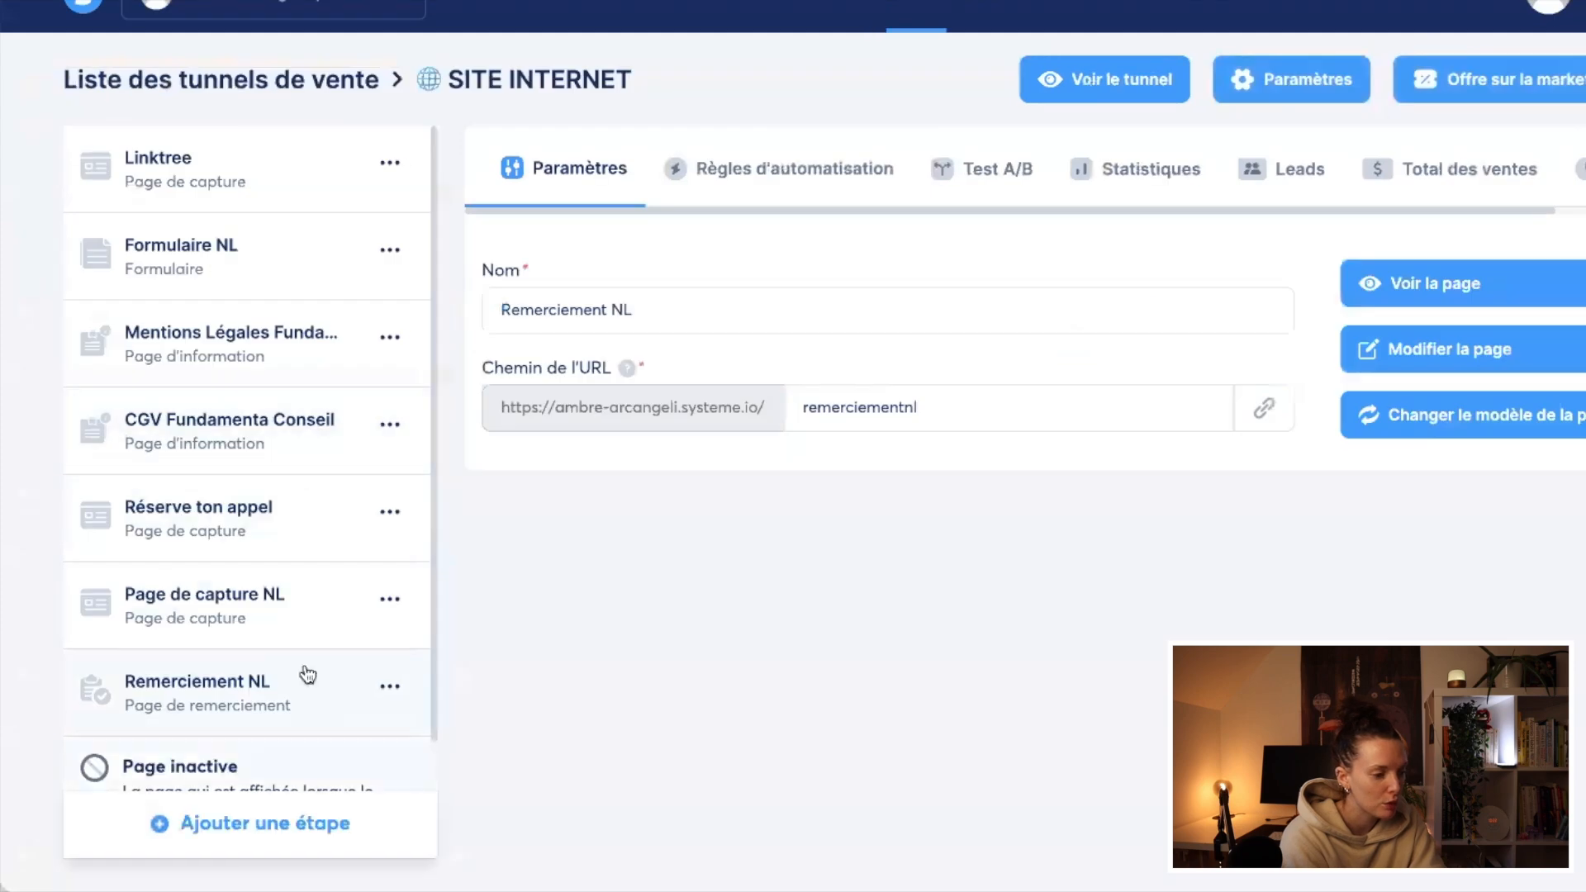
Step: Change the Remerciement NL page's template to "Un grand merci !" and open the page for editing
{"action": "left_click", "coordinate": [1422, 417]}
{"action": "left_click", "coordinate": [764, 516]}
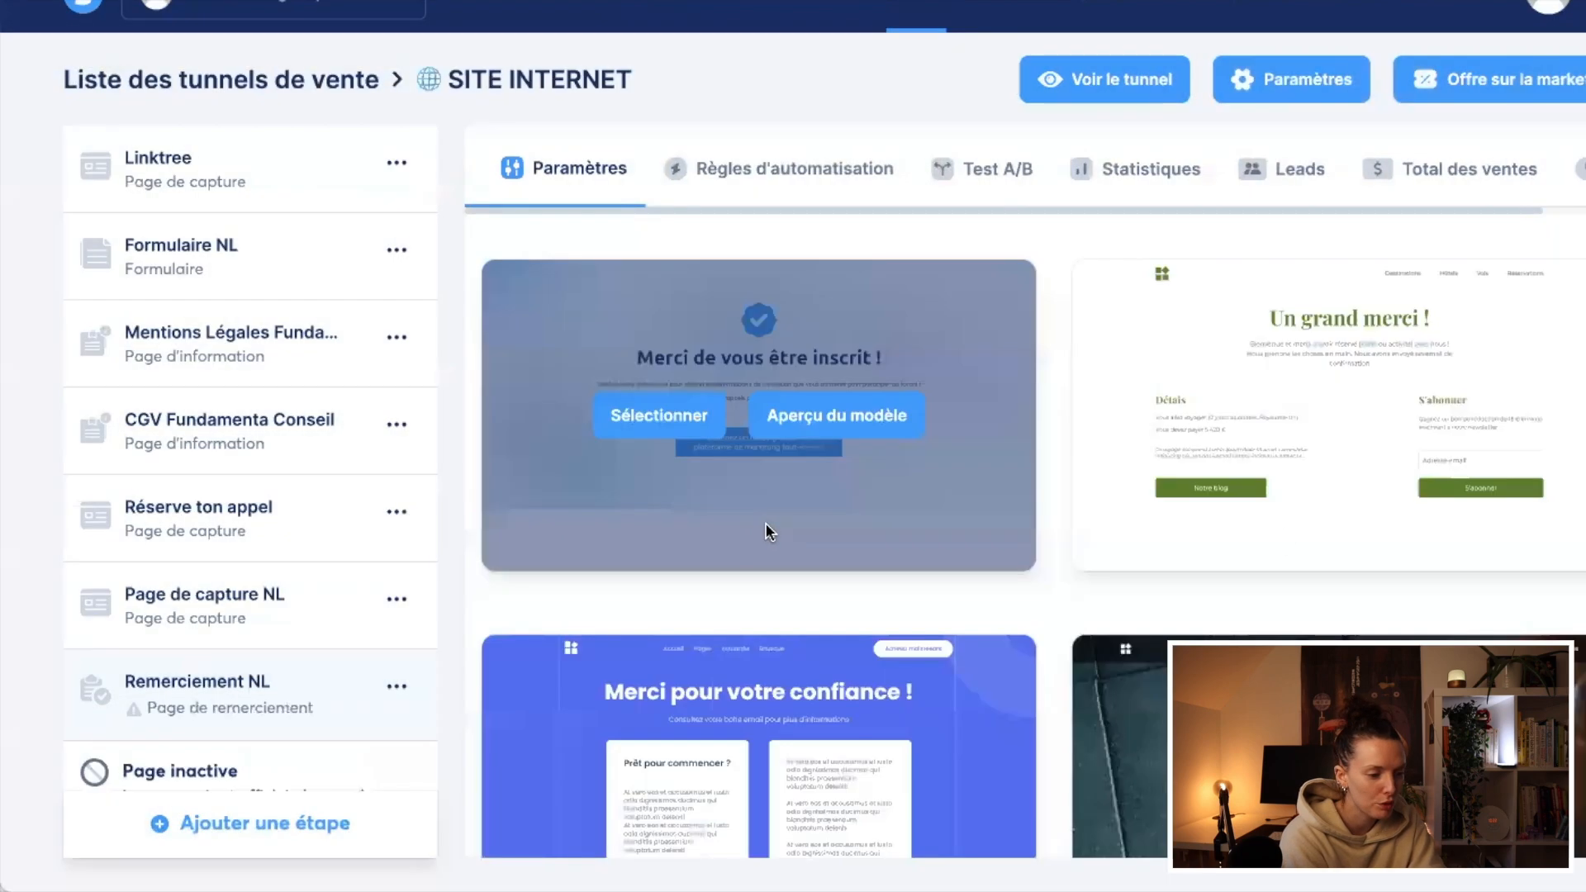
{"action": "left_click", "coordinate": [1258, 417]}
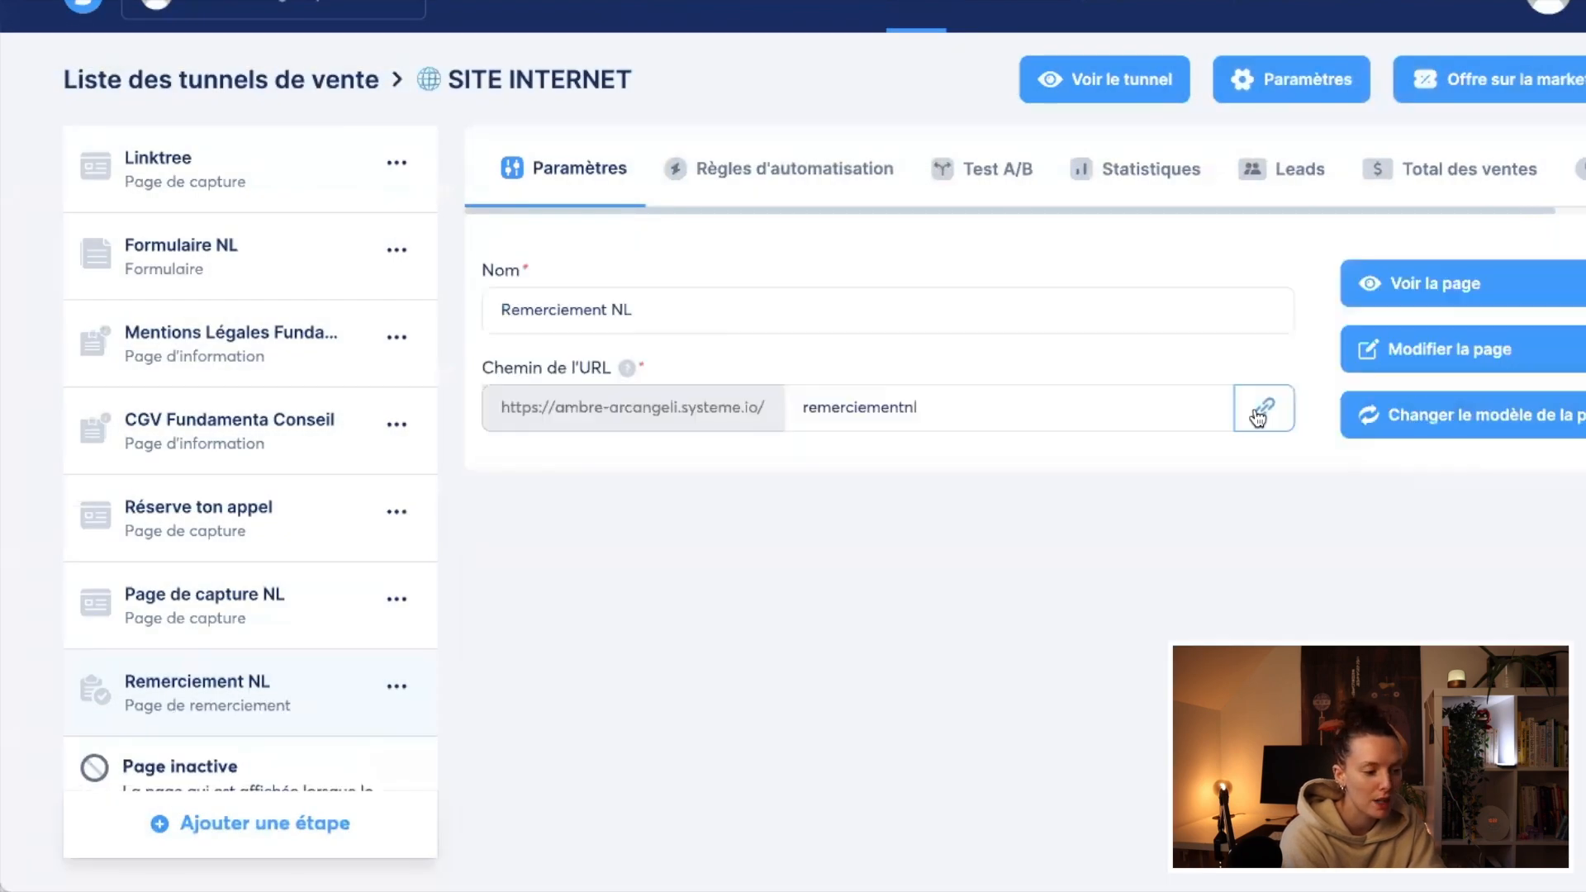
{"action": "left_click", "coordinate": [1429, 360]}
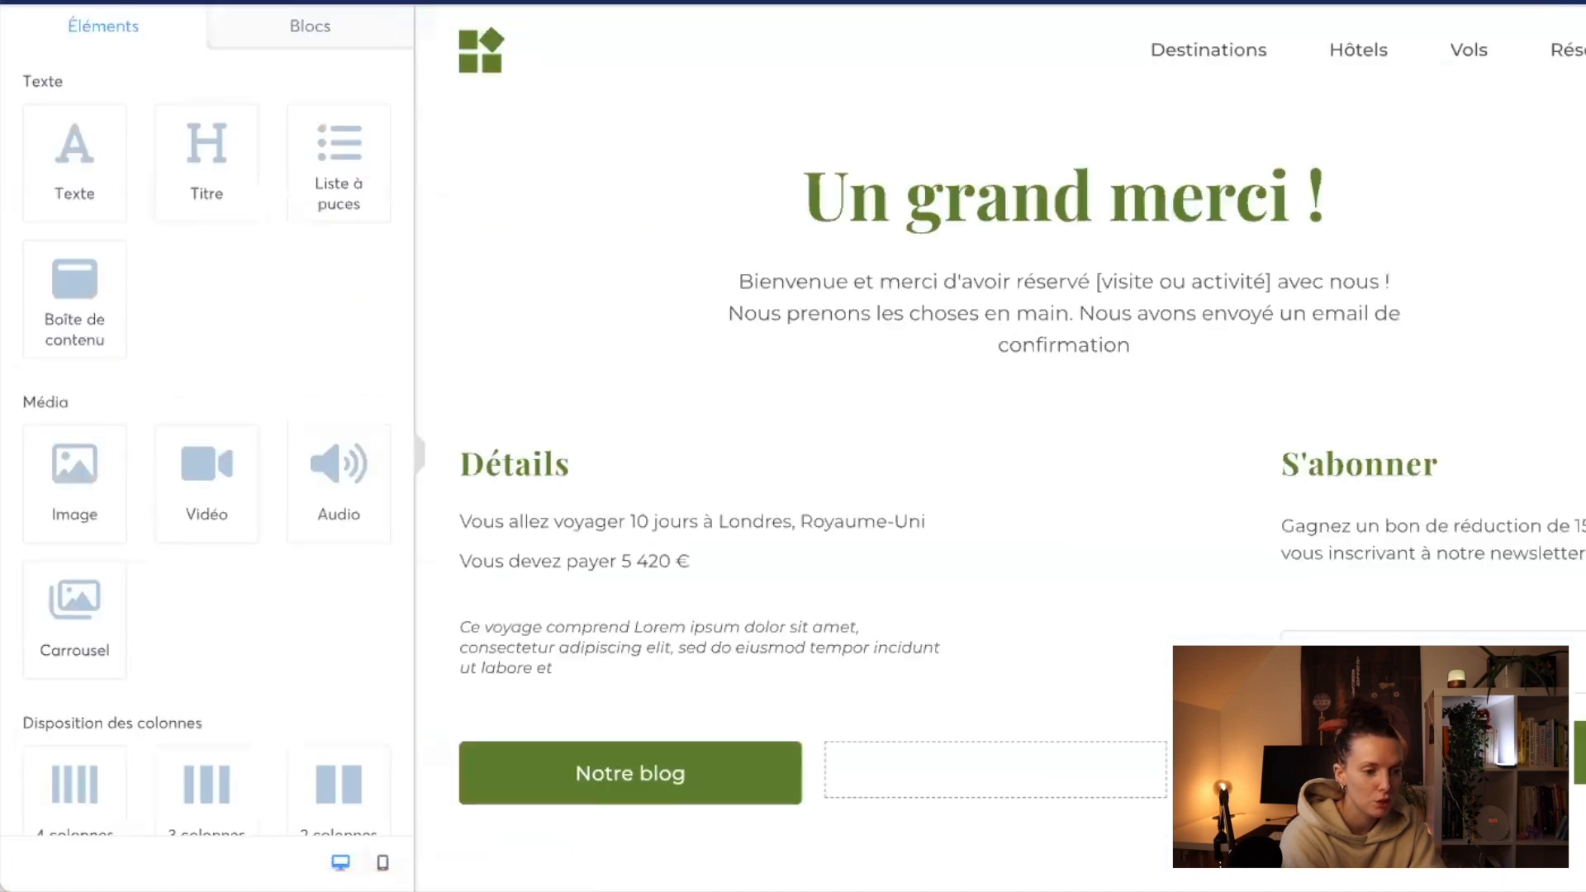
Step: Delete the patterned section beneath the "Notre blog" button and the sections that follow it
{"action": "scroll", "coordinate": [1000, 446], "scroll_direction": "down", "scroll_amount": 1}
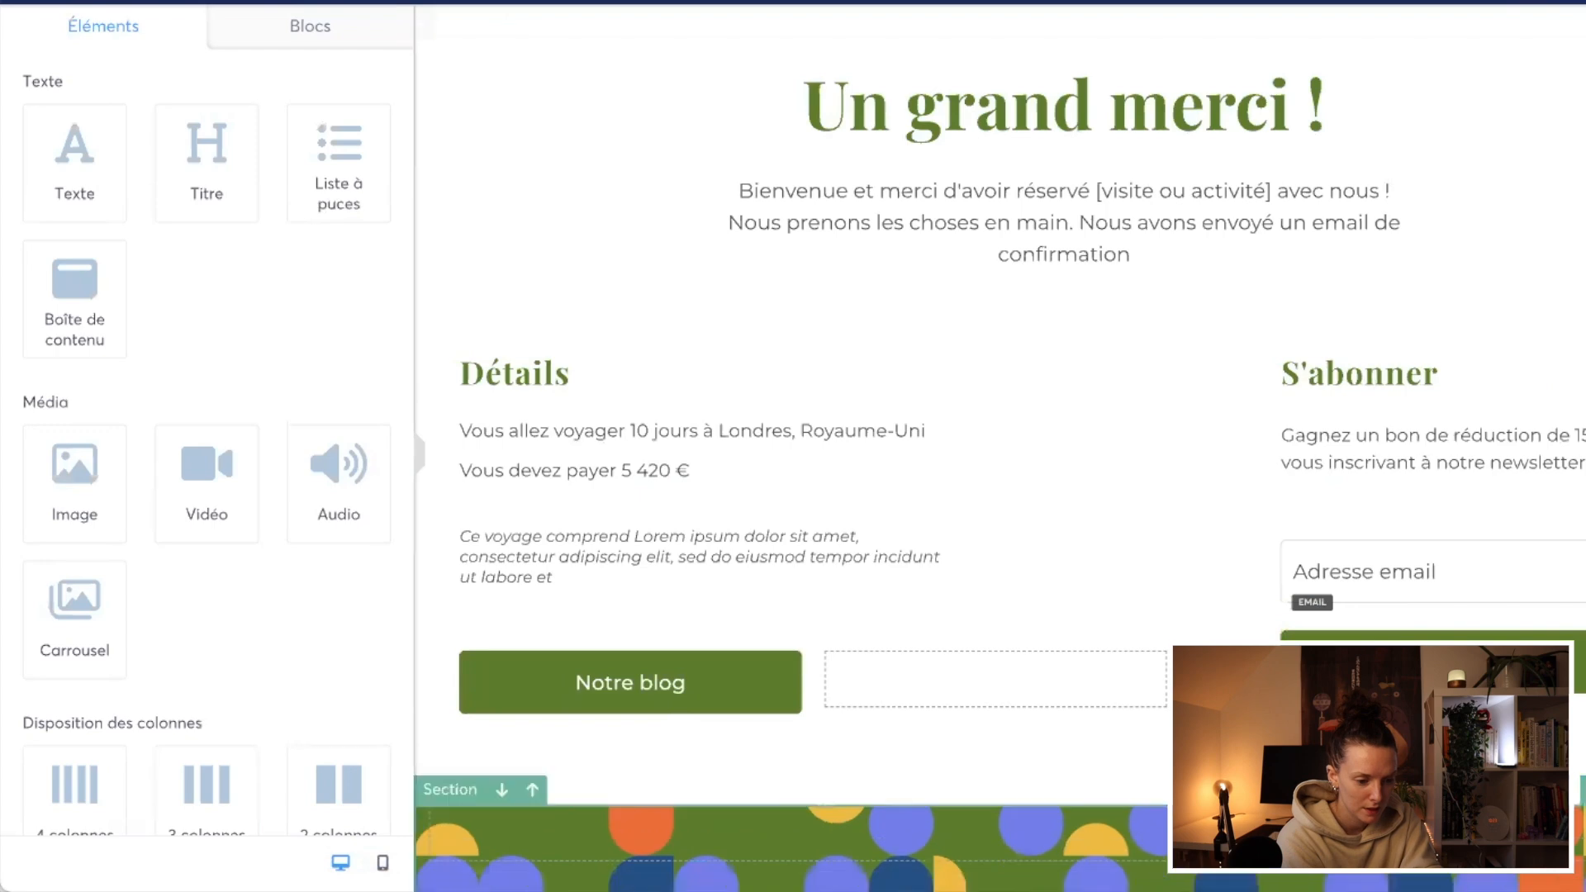
{"action": "left_click", "coordinate": [1582, 790]}
{"action": "left_click", "coordinate": [1582, 791]}
{"action": "left_click", "coordinate": [1581, 791]}
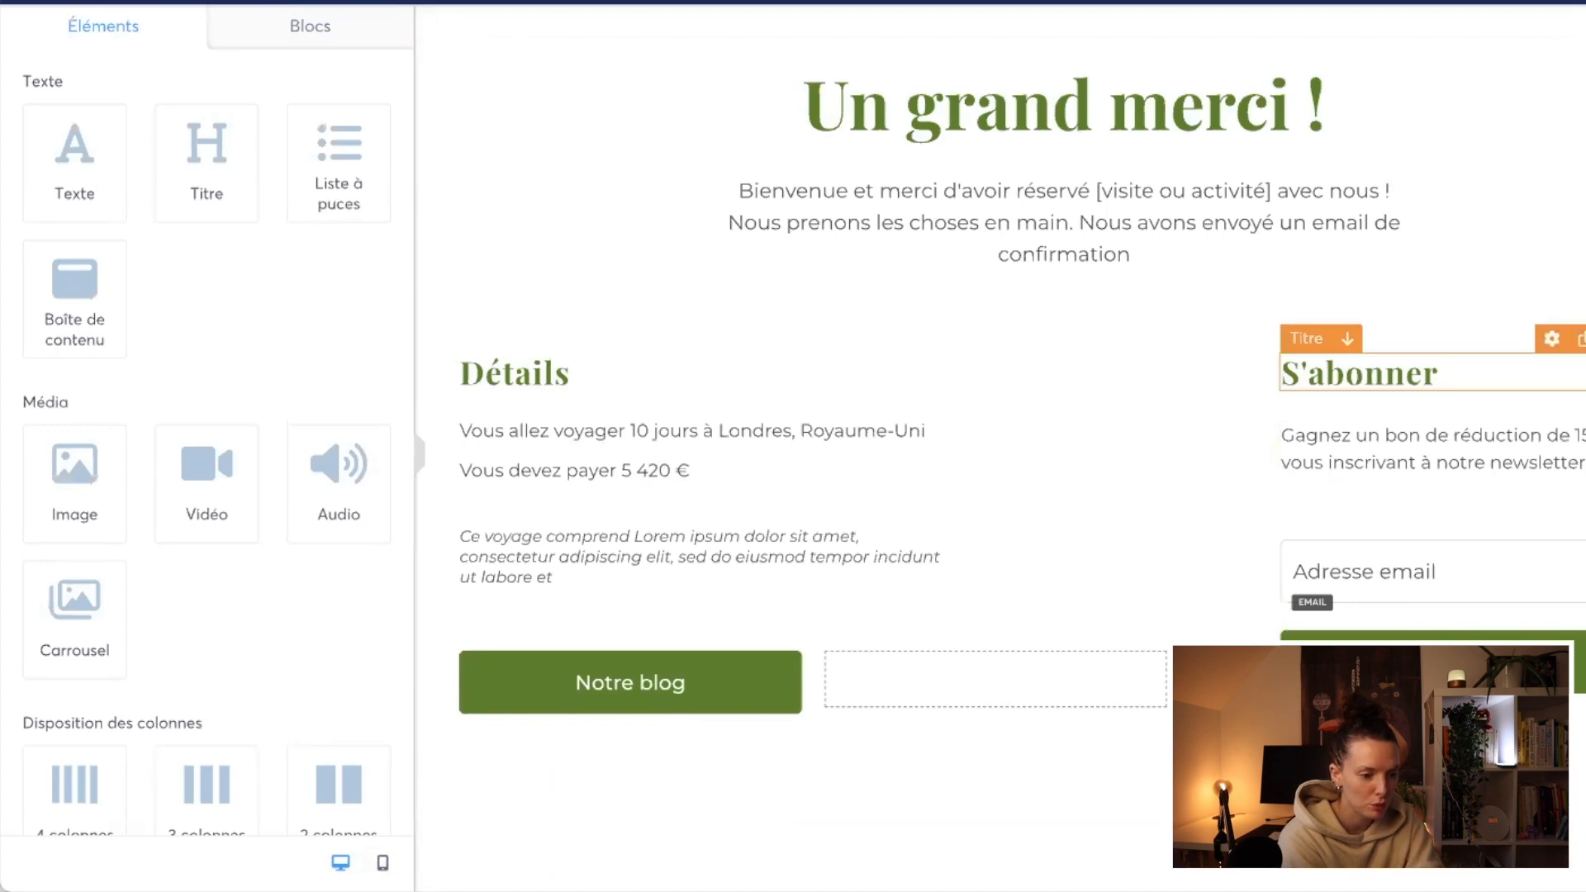
Step: Delete the "S'abonner" title, text, email field and button, and remove the row containing the "Détails" content
{"action": "left_click", "coordinate": [1582, 338]}
{"action": "left_click", "coordinate": [1582, 338]}
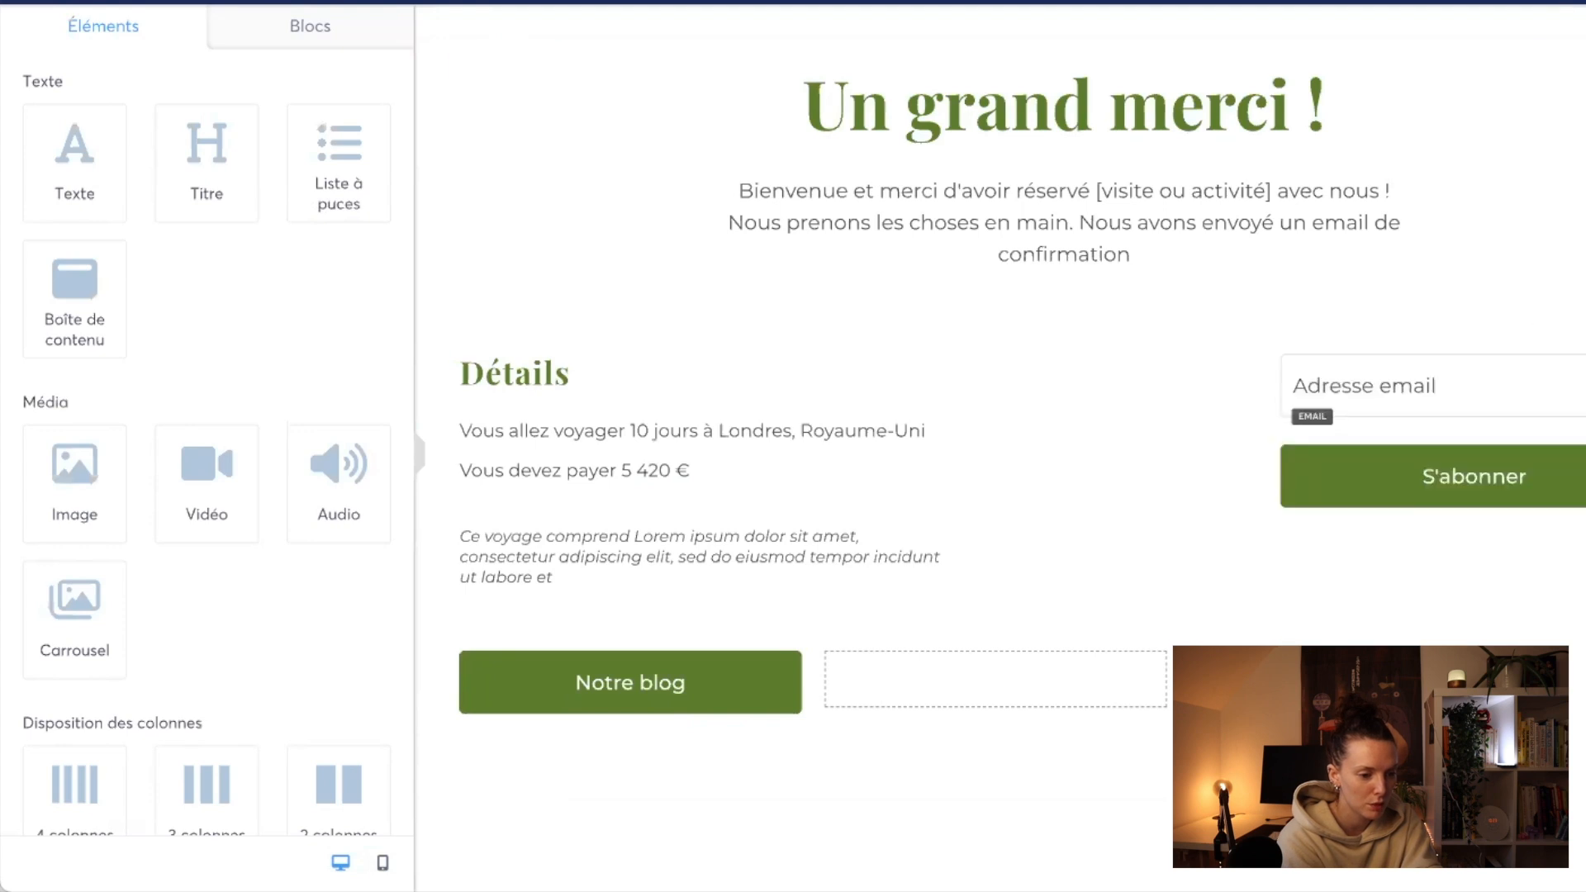
{"action": "left_click", "coordinate": [1581, 339]}
{"action": "left_click", "coordinate": [1581, 337]}
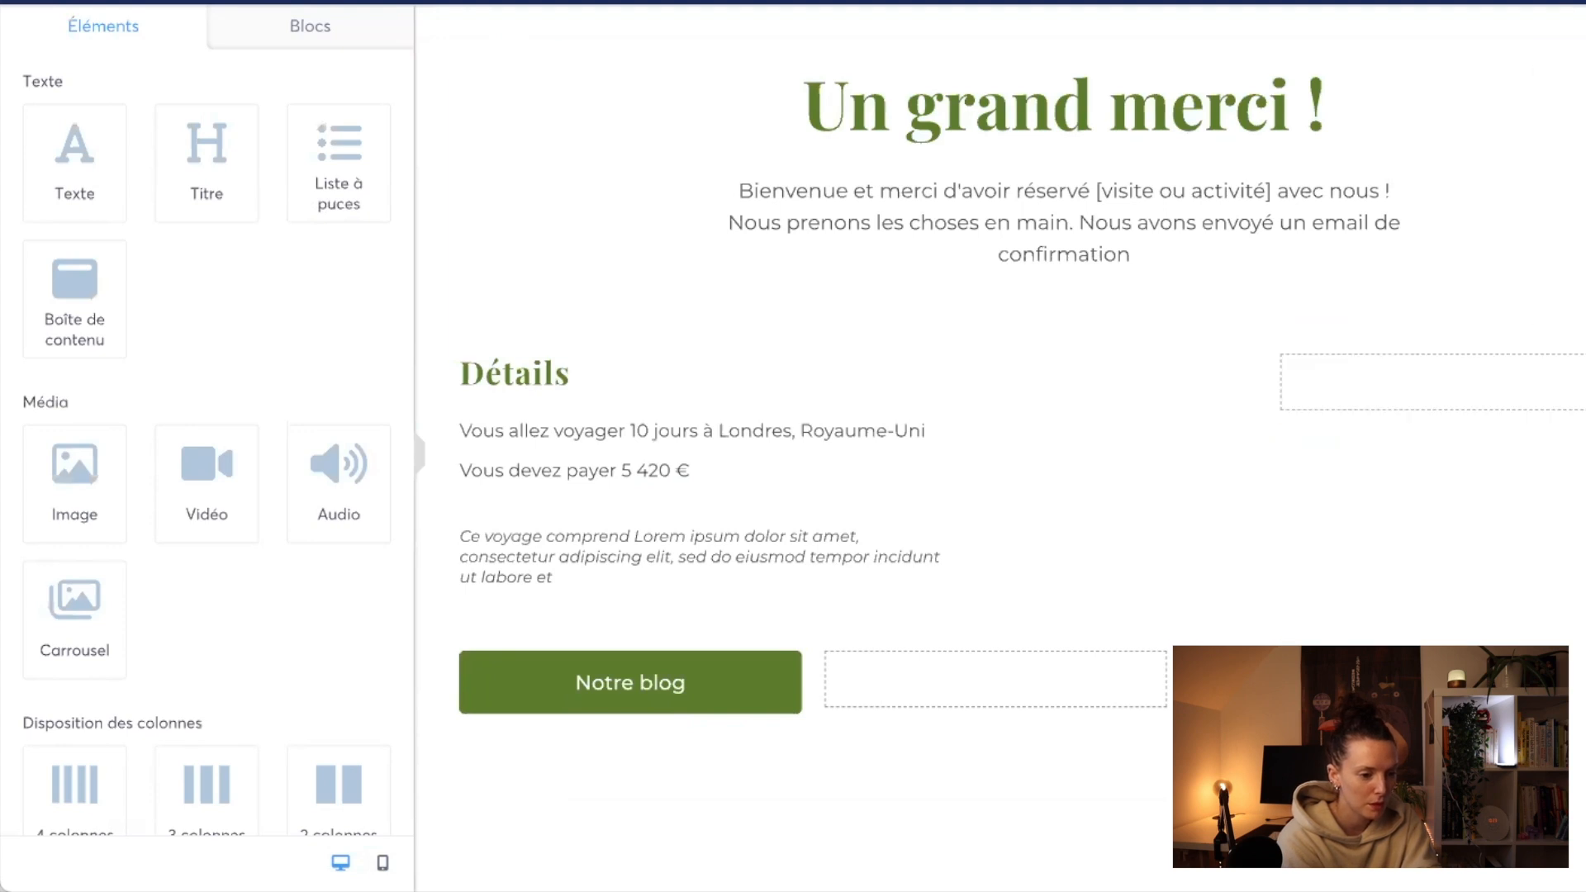
{"action": "left_click", "coordinate": [1582, 339]}
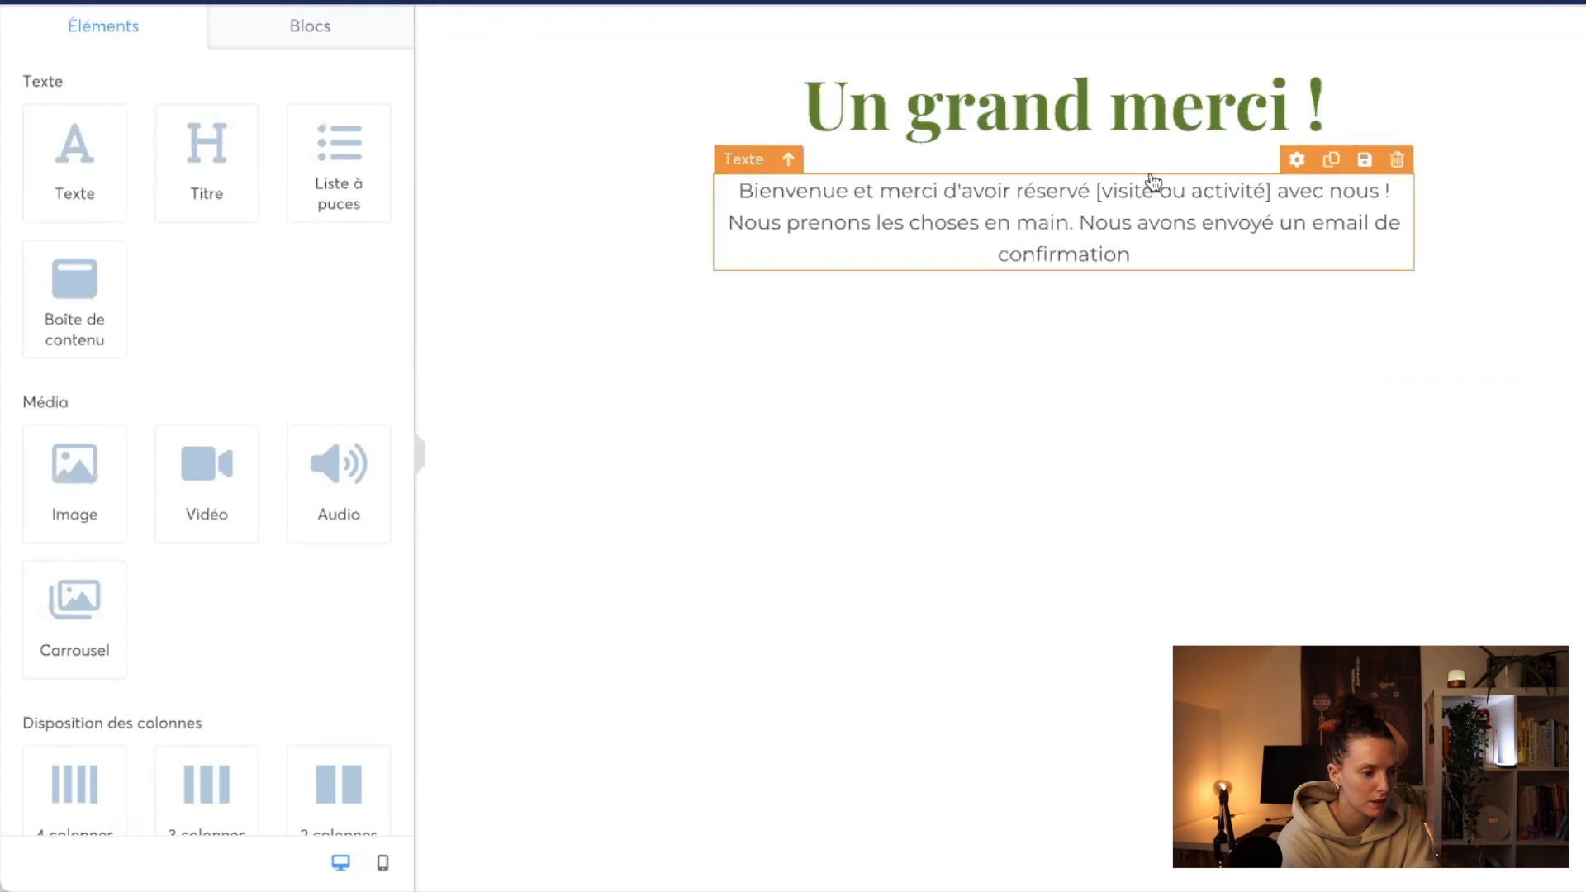
Step: Change the "Un grand merci !" title's font to the custom font DelaGothicOneRegular
{"action": "left_click", "coordinate": [1104, 128]}
{"action": "left_click", "coordinate": [246, 342]}
{"action": "left_click", "coordinate": [204, 519]}
{"action": "left_click", "coordinate": [197, 403]}
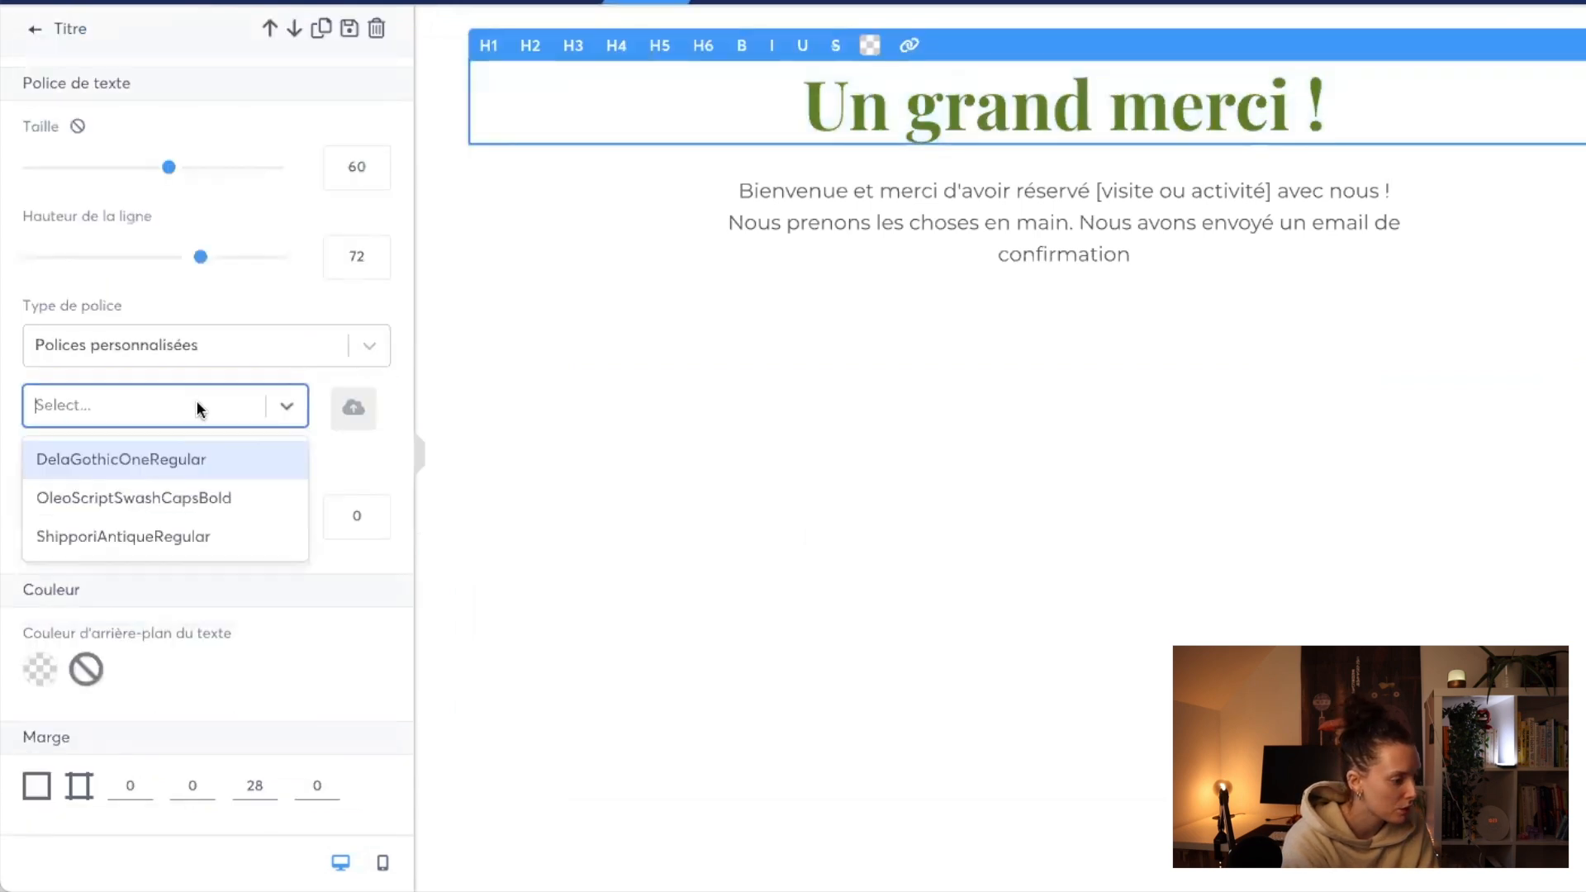
{"action": "left_click", "coordinate": [171, 532]}
{"action": "left_click", "coordinate": [184, 403]}
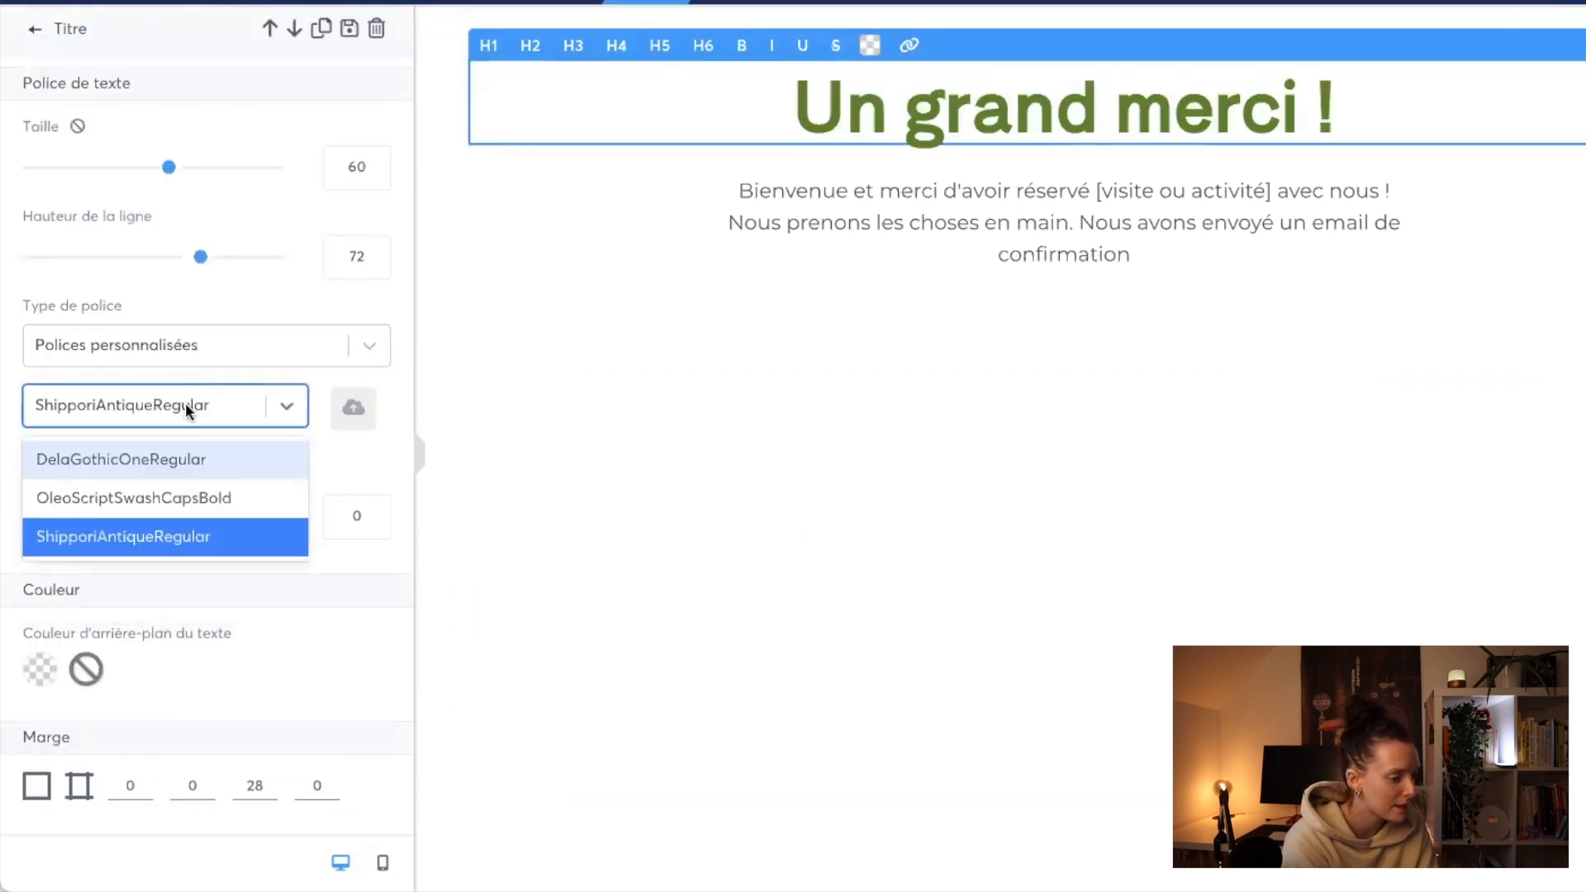
{"action": "left_click", "coordinate": [168, 459]}
Step: Recolour the whole welcome paragraph beneath the title with the saved mauve brand colour
{"action": "left_click", "coordinate": [972, 255]}
{"action": "triple_click", "coordinate": [893, 218]}
{"action": "double_click", "coordinate": [915, 225]}
{"action": "key", "text": "super+a"}
{"action": "left_click", "coordinate": [857, 161]}
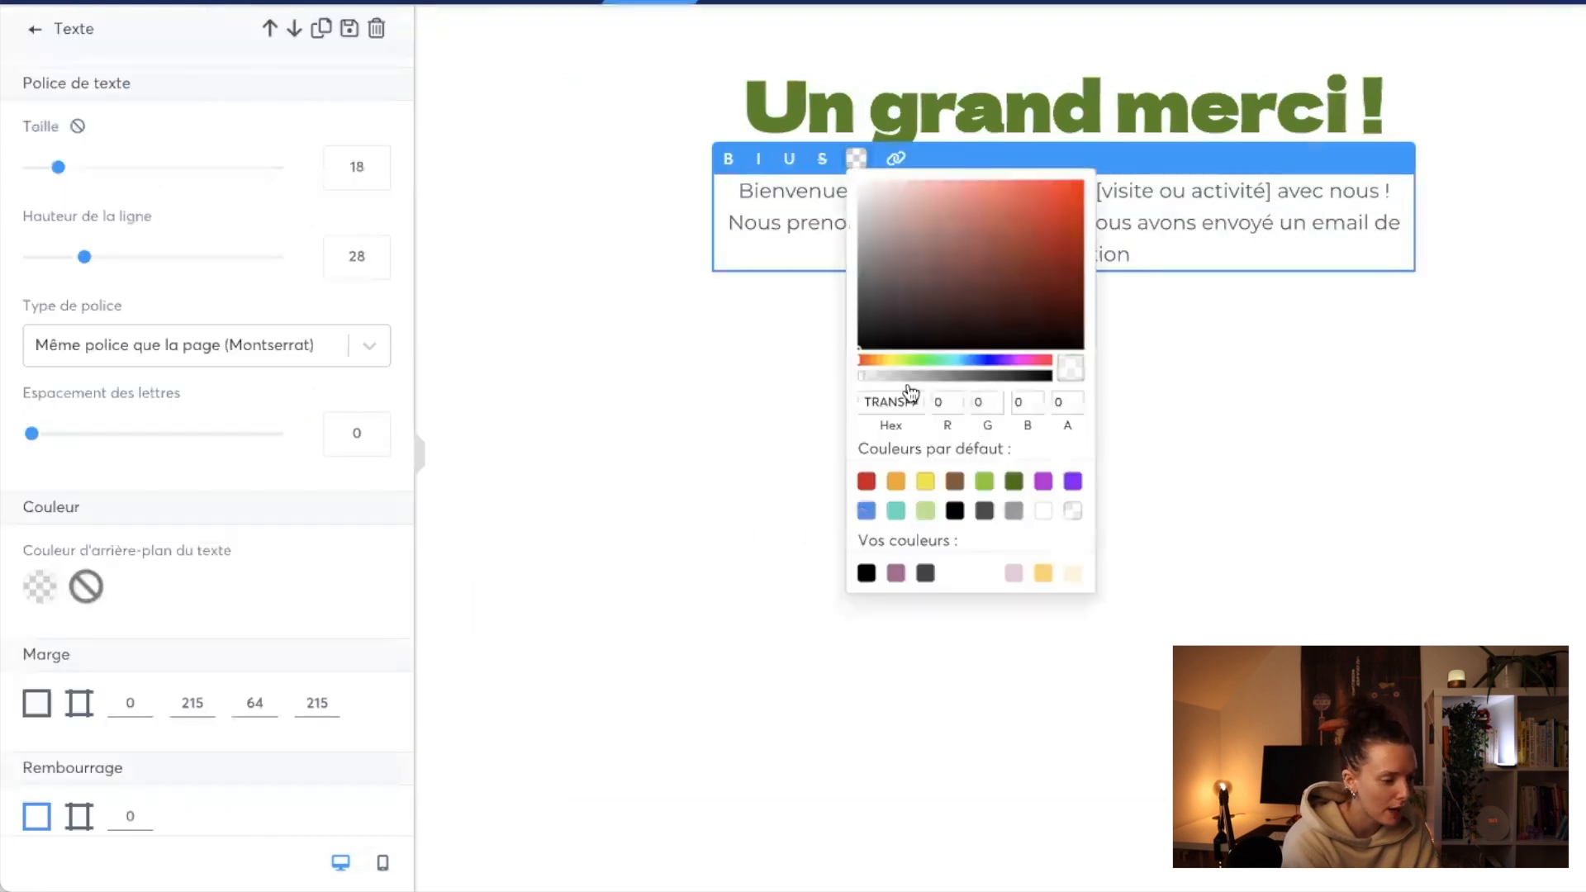
{"action": "left_click", "coordinate": [895, 572]}
{"action": "left_click", "coordinate": [746, 305]}
Step: Set the welcome paragraph's font to the custom font ShipporiAntiqueRegular
{"action": "left_click", "coordinate": [206, 344]}
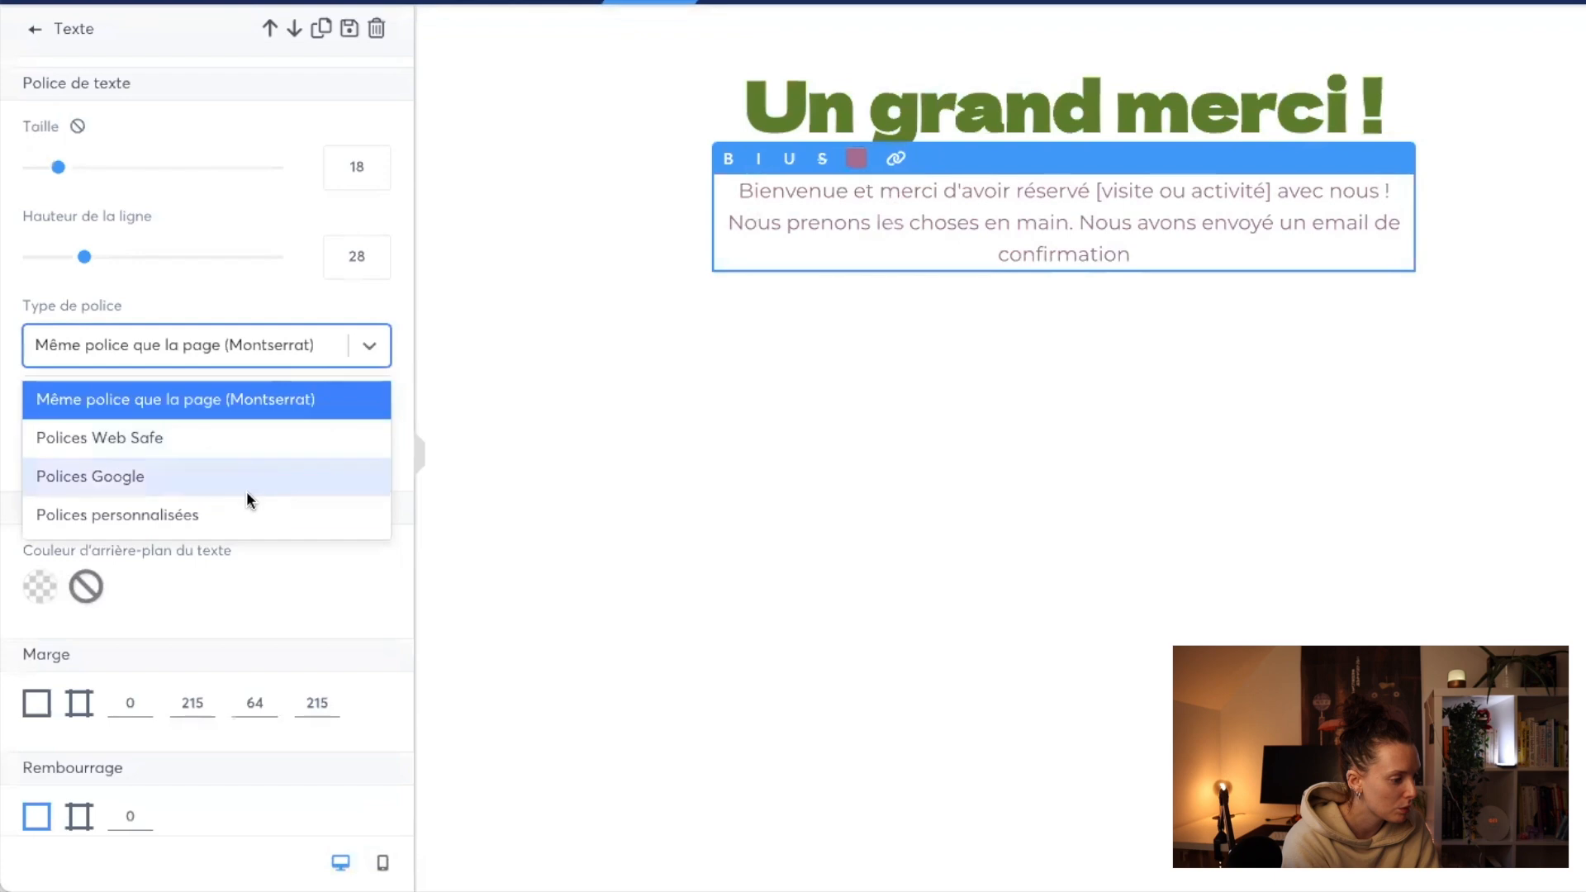
{"action": "left_click", "coordinate": [241, 511]}
{"action": "left_click", "coordinate": [234, 403]}
{"action": "left_click", "coordinate": [219, 535]}
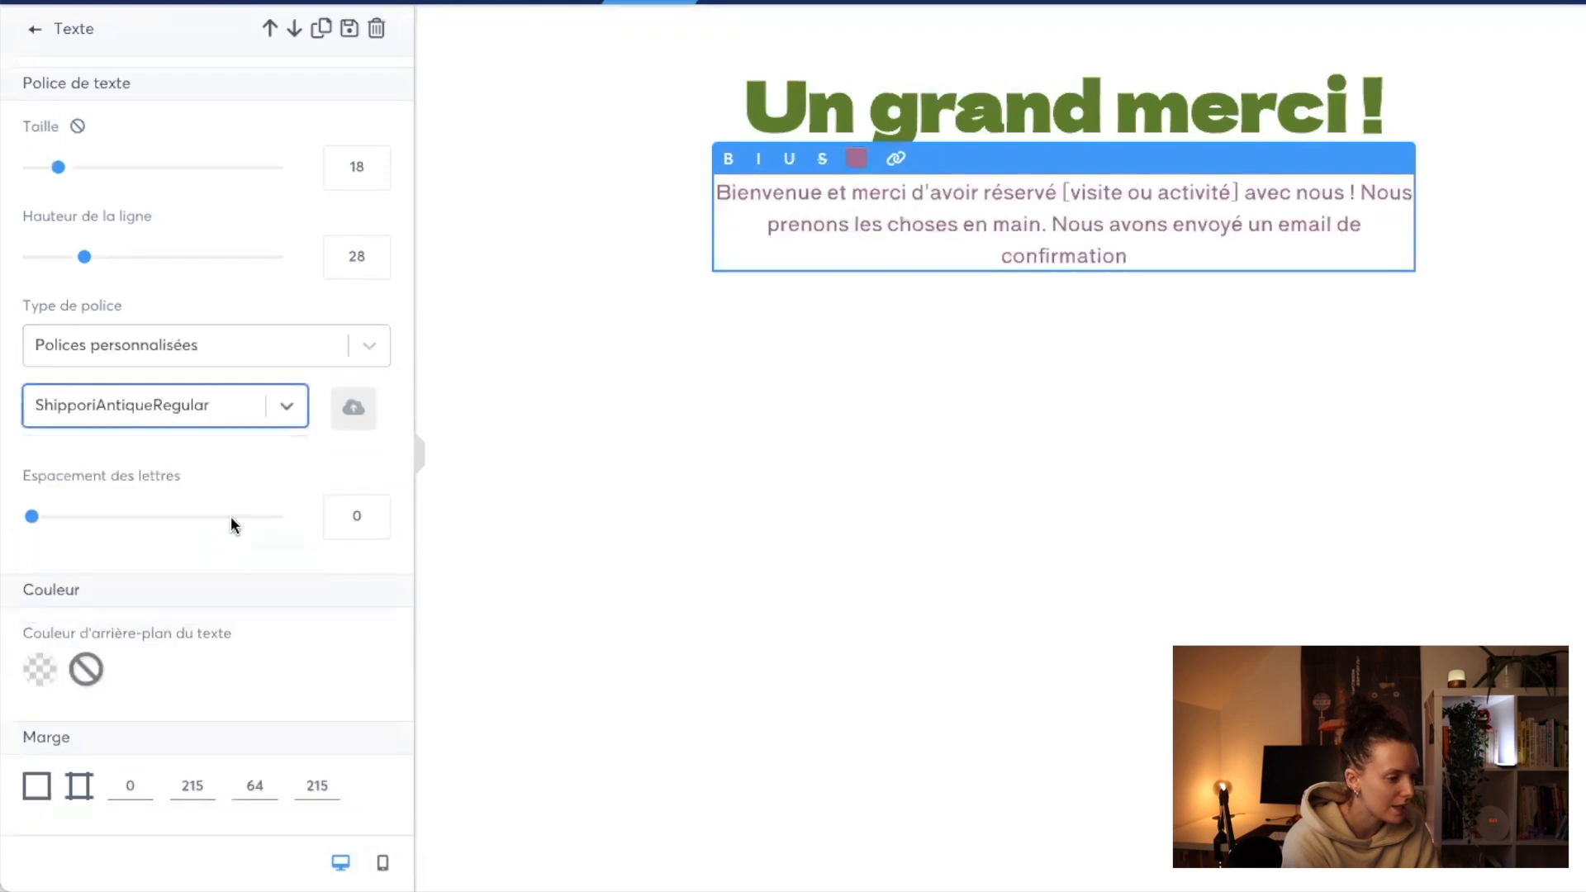
Step: Recolour the "Un grand merci !" title with the same saved mauve brand colour, and deselect it
{"action": "left_click", "coordinate": [902, 109]}
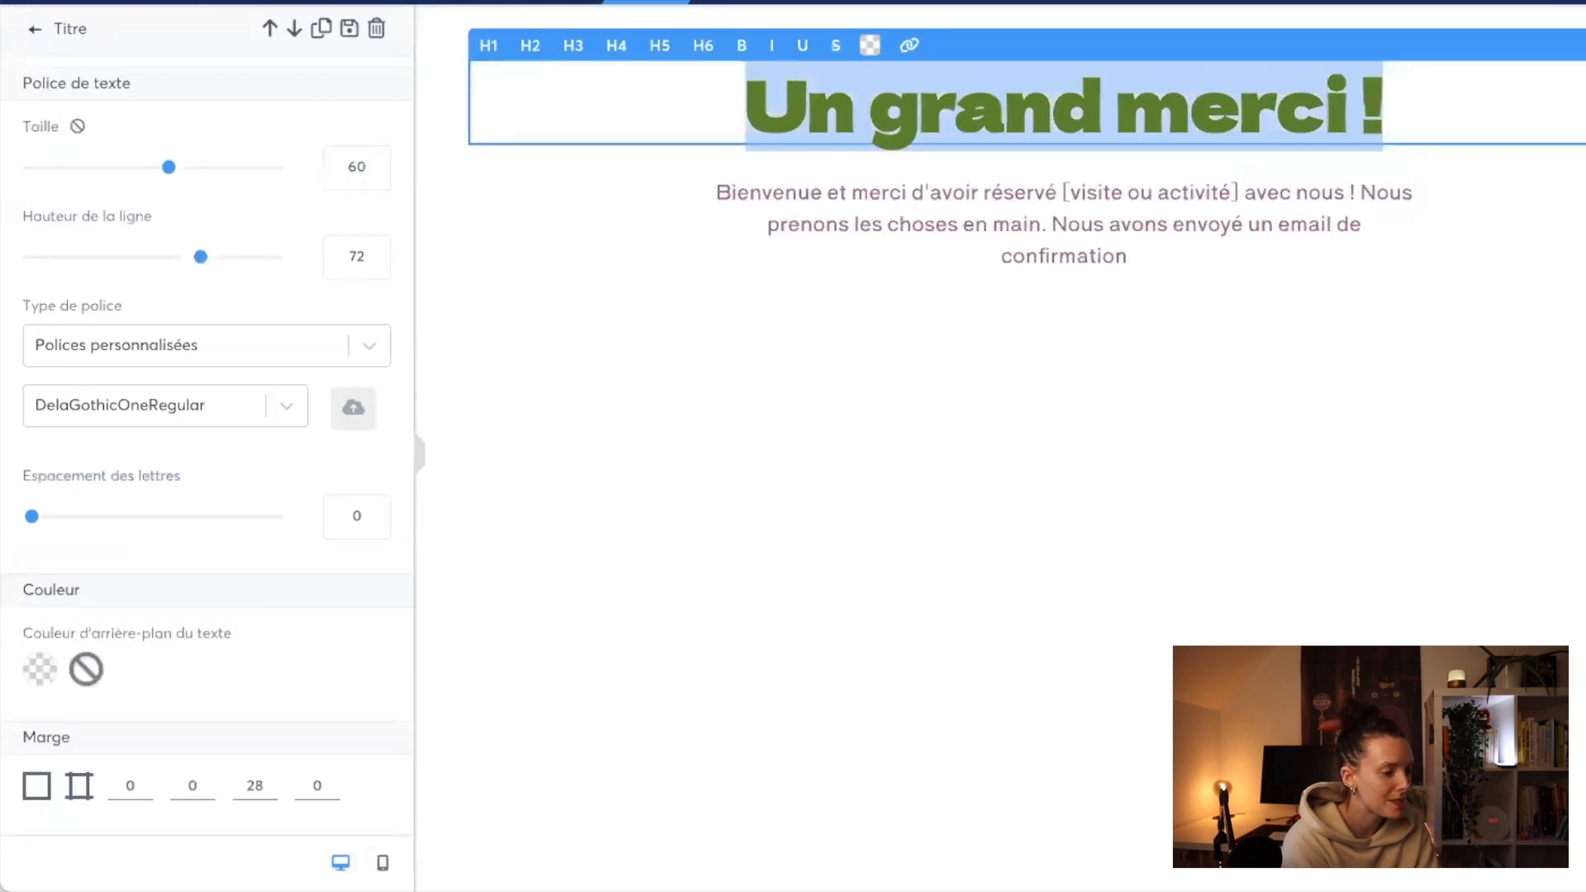
{"action": "left_click", "coordinate": [867, 67]}
{"action": "left_click", "coordinate": [867, 51]}
{"action": "left_click", "coordinate": [811, 126]}
{"action": "left_click", "coordinate": [865, 54]}
{"action": "left_click", "coordinate": [910, 459]}
{"action": "left_click", "coordinate": [1129, 538]}
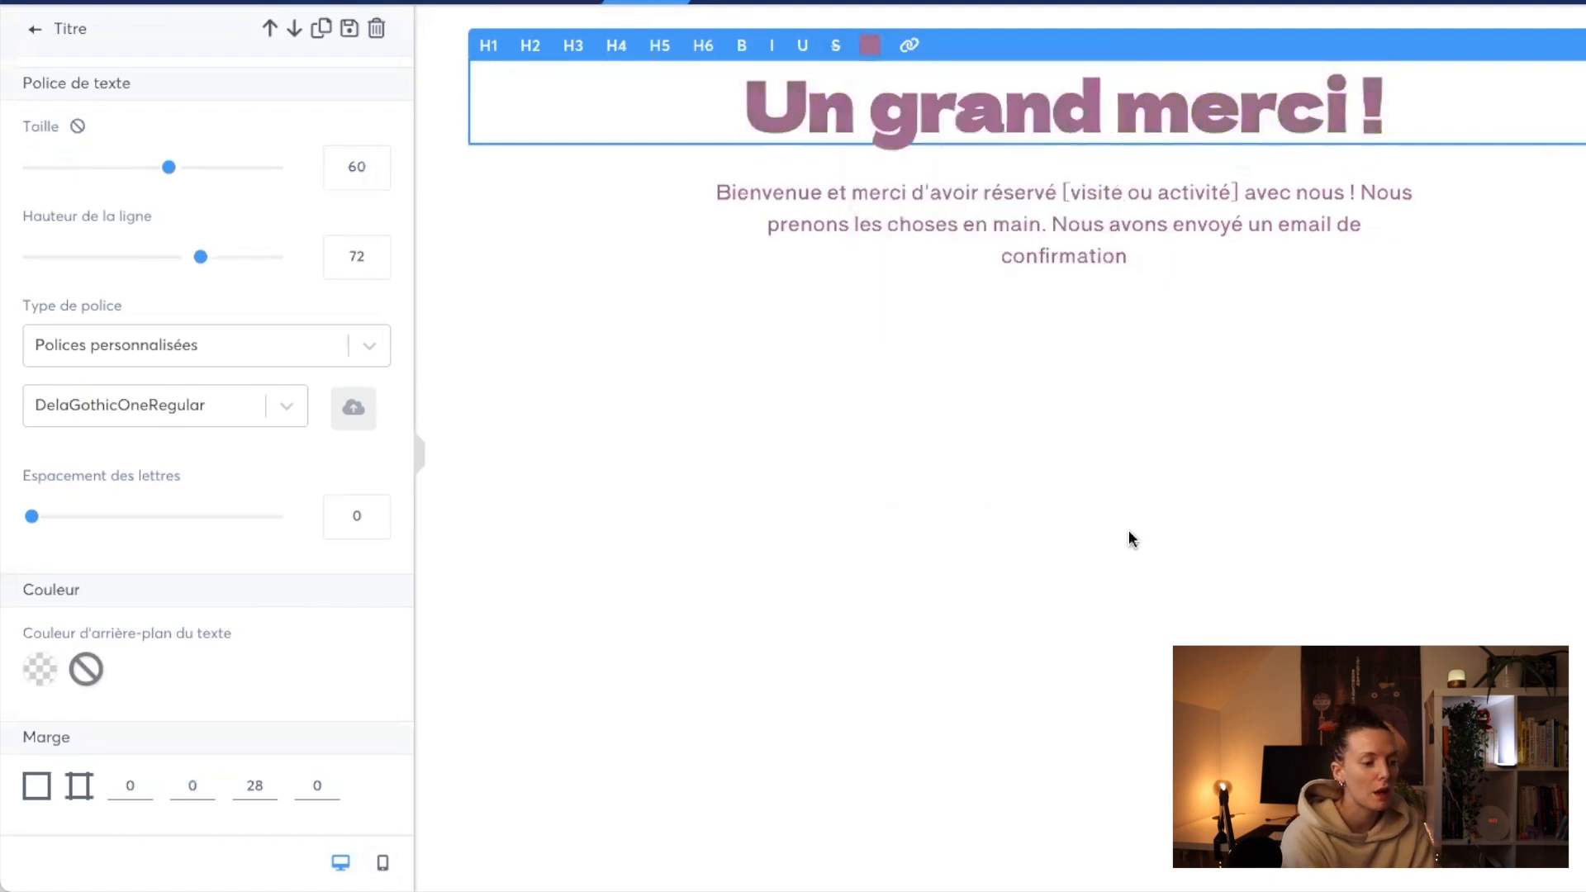
{"action": "left_click", "coordinate": [1131, 538]}
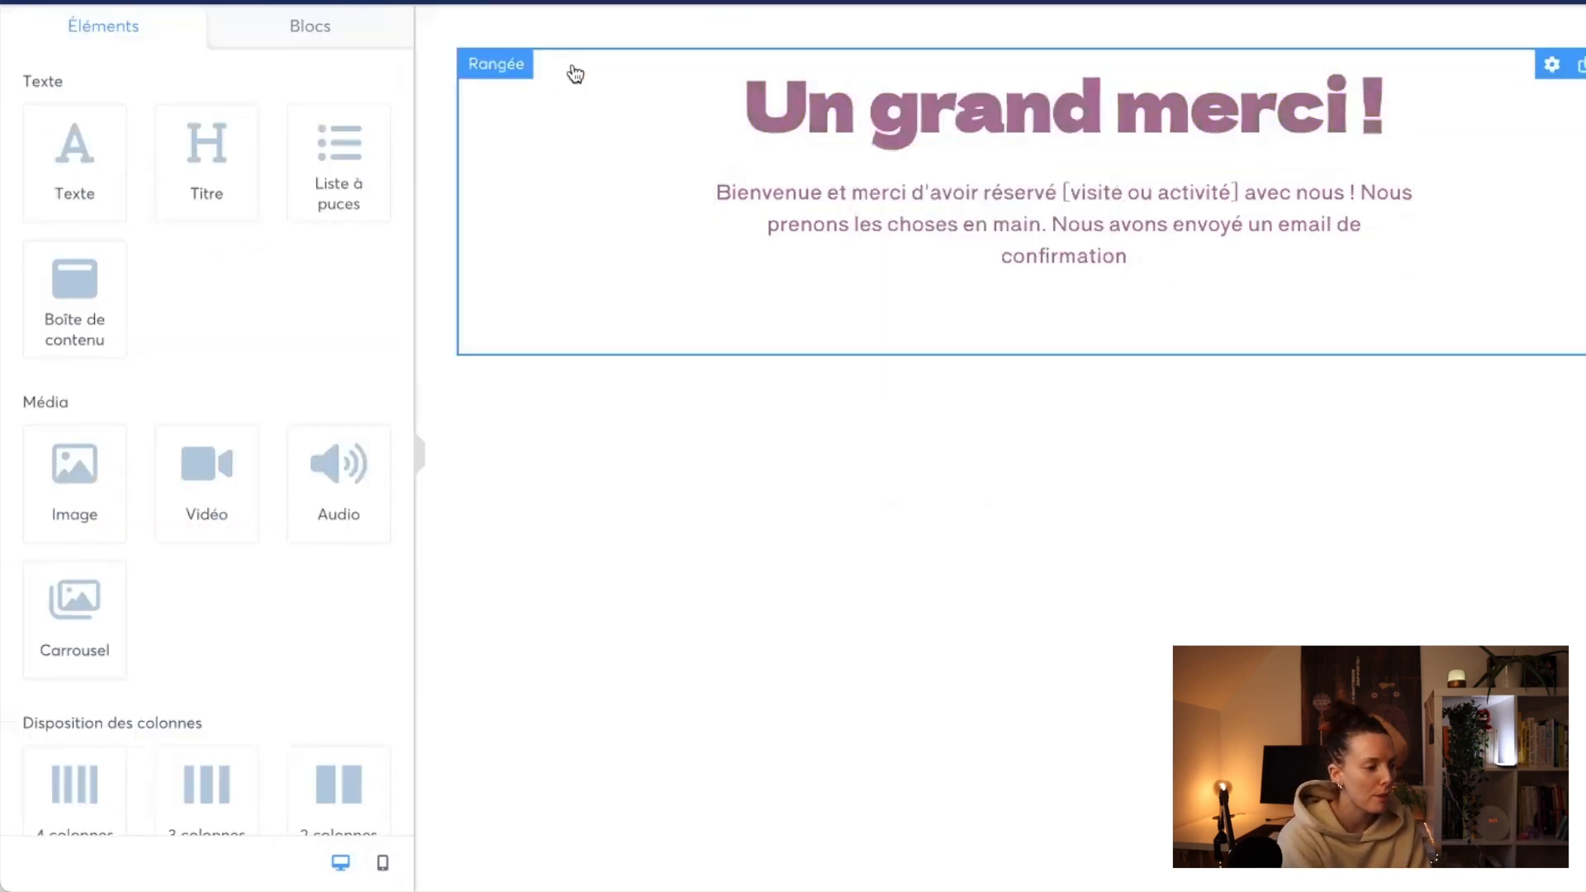
{"action": "left_click", "coordinate": [434, 183]}
{"action": "scroll", "coordinate": [165, 563], "scroll_direction": "down", "scroll_amount": 4}
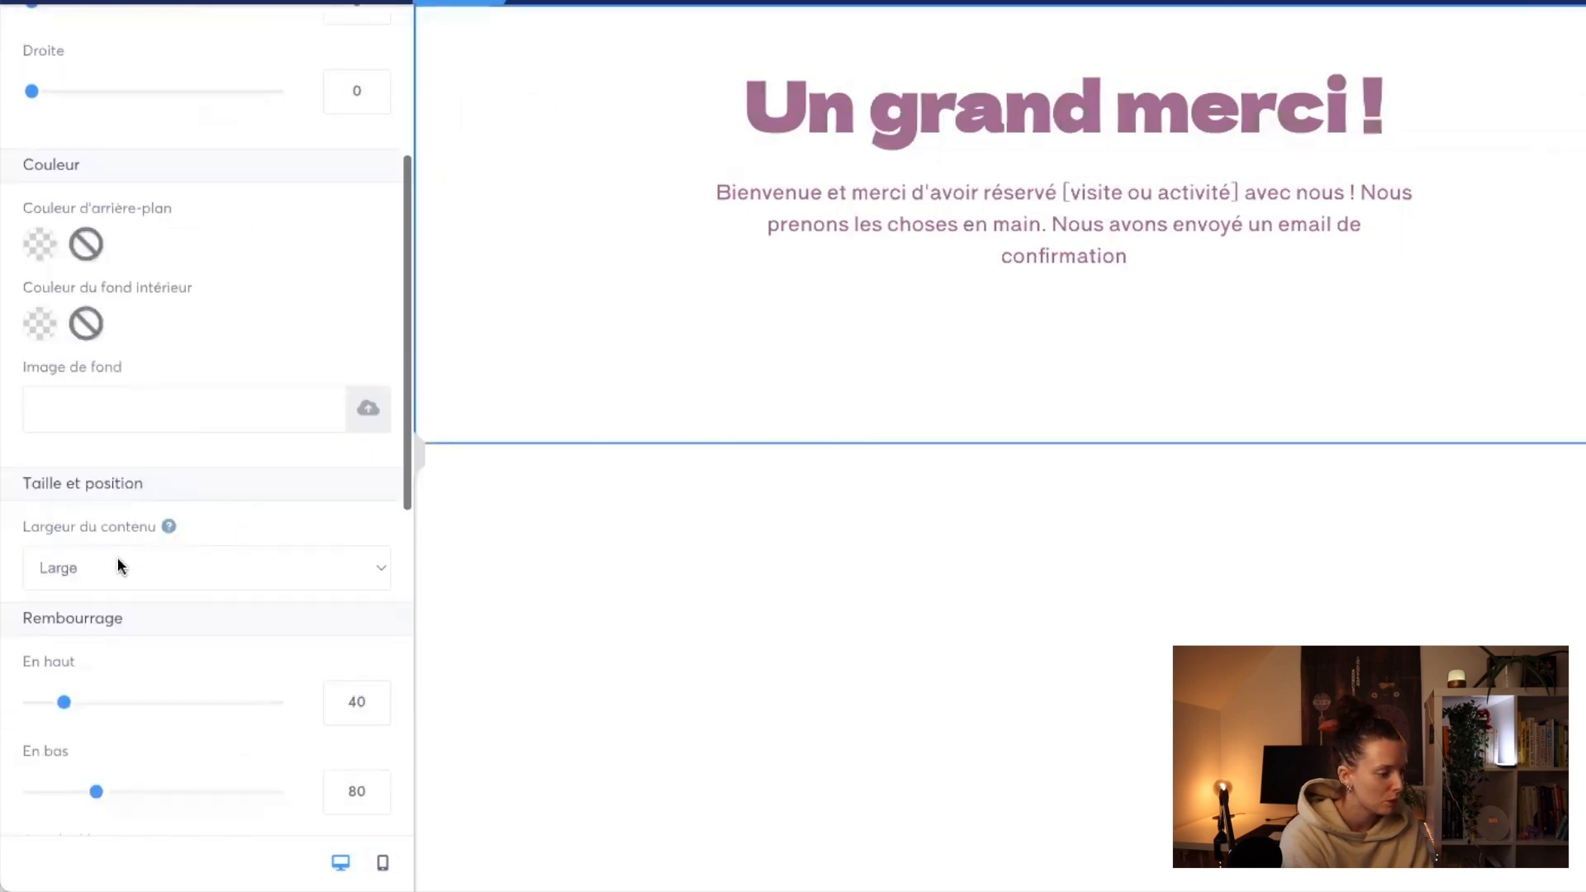
{"action": "scroll", "coordinate": [231, 570], "scroll_direction": "up", "scroll_amount": 2}
{"action": "scroll", "coordinate": [232, 570], "scroll_direction": "up", "scroll_amount": 1}
{"action": "left_click", "coordinate": [576, 413]}
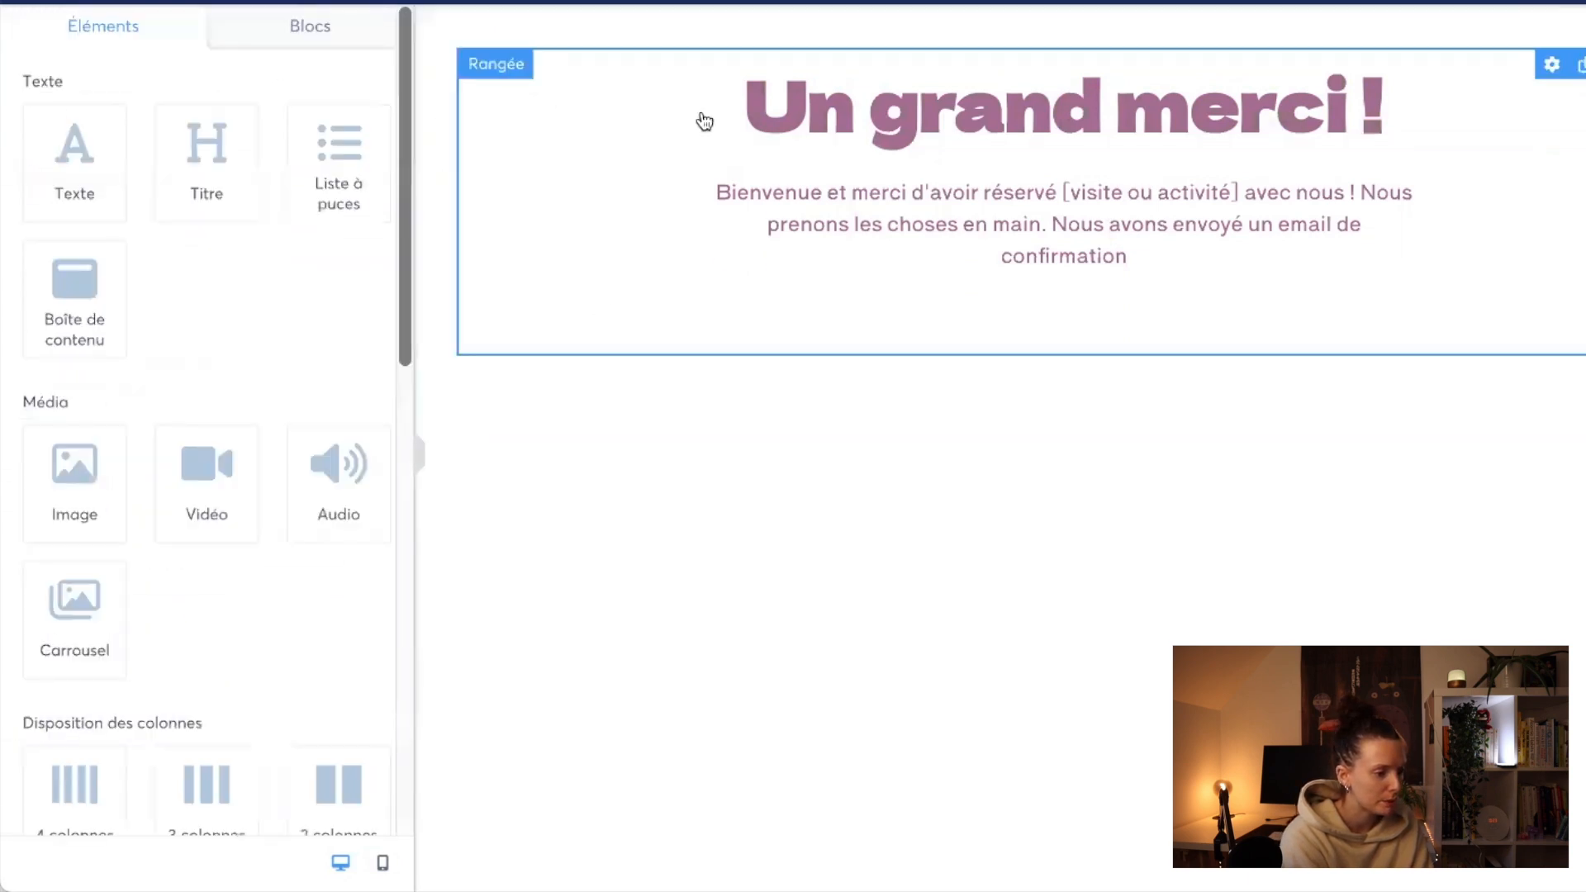
Step: Try top margins of 25 and 100 on the "Un grand merci !" title to lower it on the page
{"action": "left_click", "coordinate": [523, 89]}
{"action": "scroll", "coordinate": [244, 492], "scroll_direction": "down", "scroll_amount": 3}
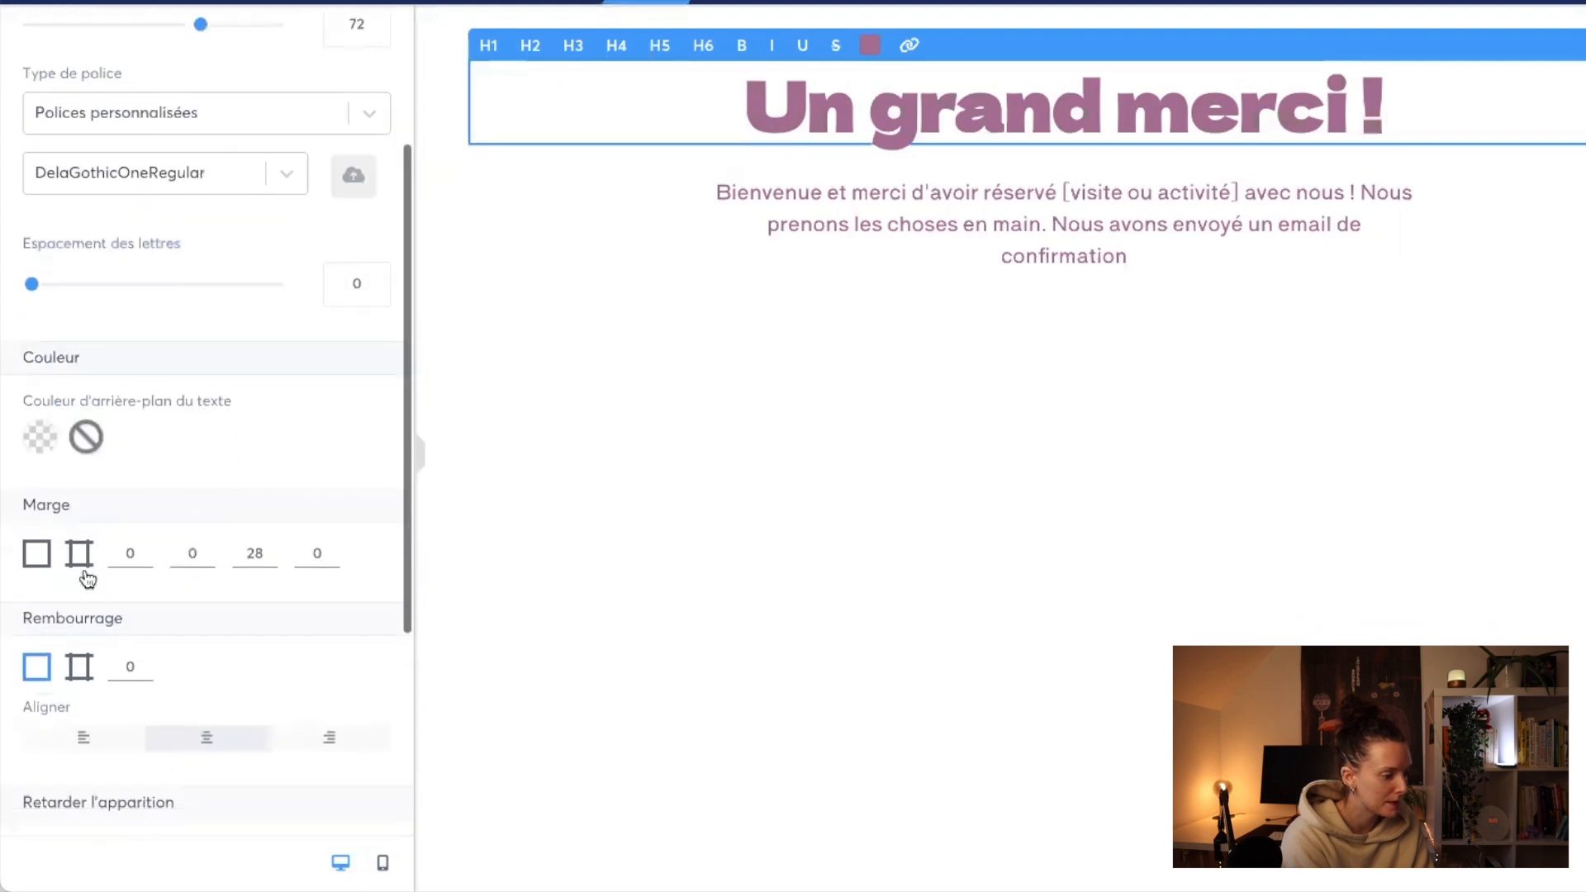
{"action": "left_click", "coordinate": [142, 548]}
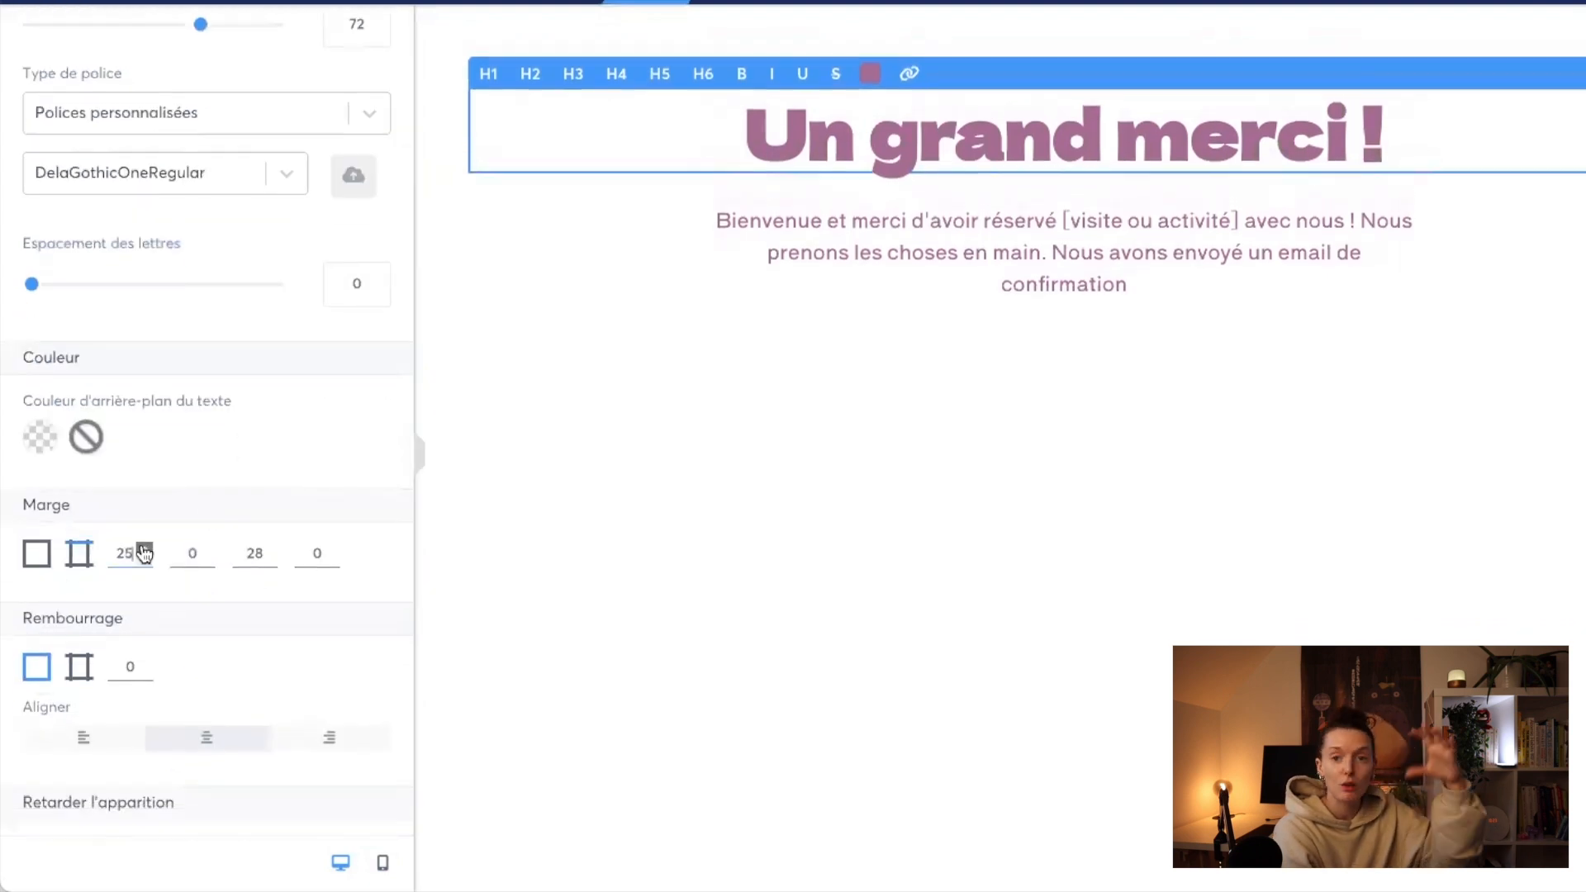
{"action": "left_click_drag", "start_coordinate": [116, 552], "coordinate": [137, 567]}
{"action": "type", "text": "0"}
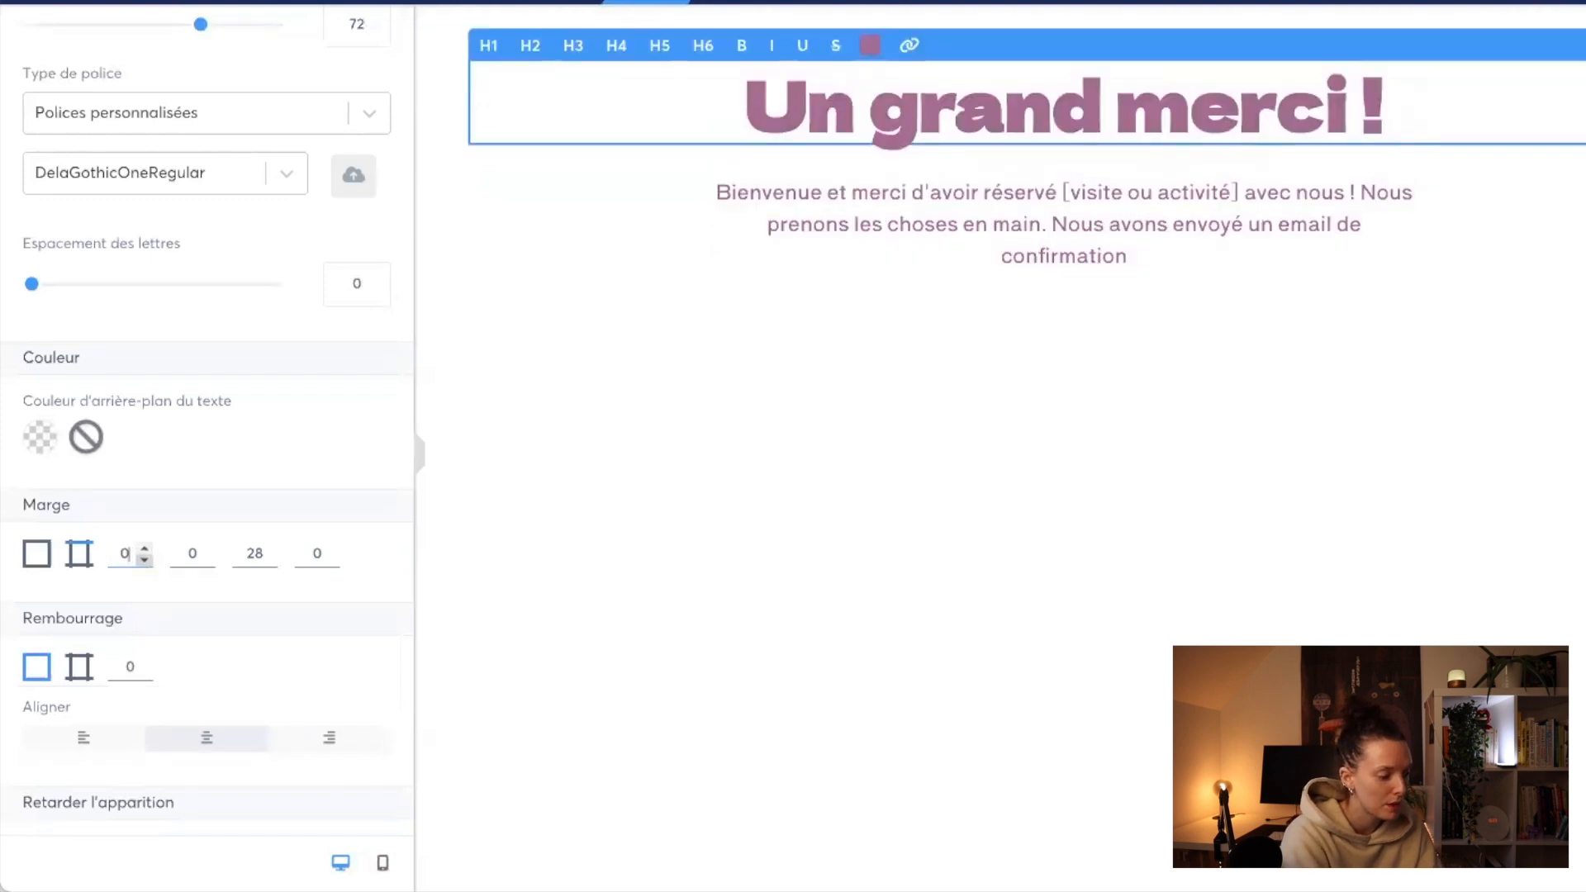
{"action": "type", "text": "100"}
{"action": "left_click", "coordinate": [949, 570]}
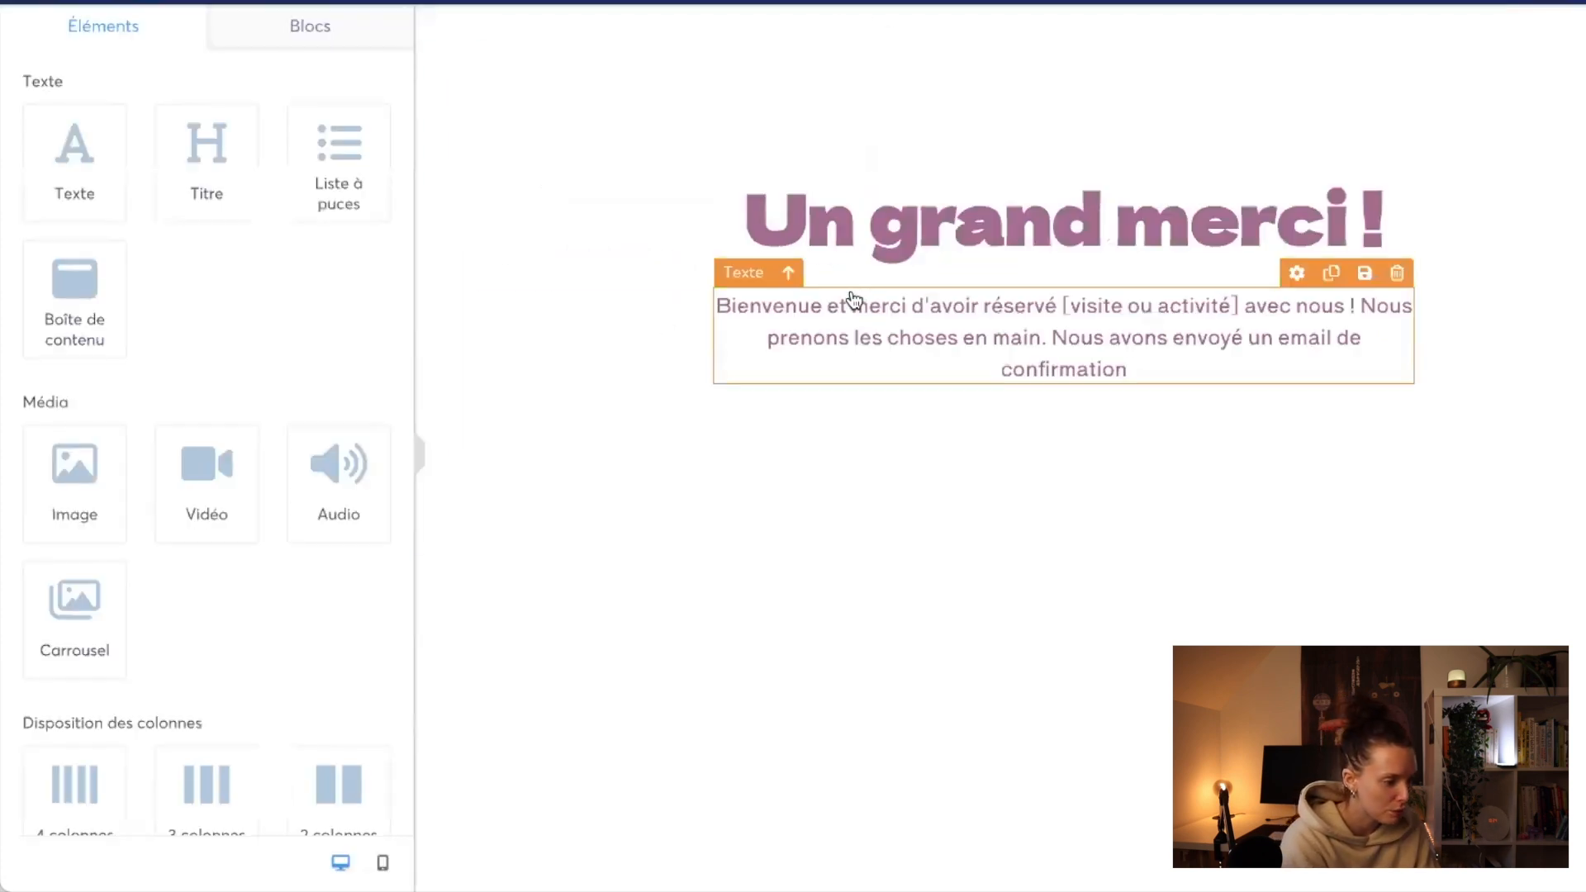
Step: Increase the title's top margin further to bring the text lower on the page, and preview the thank-you page
{"action": "left_click", "coordinate": [504, 161]}
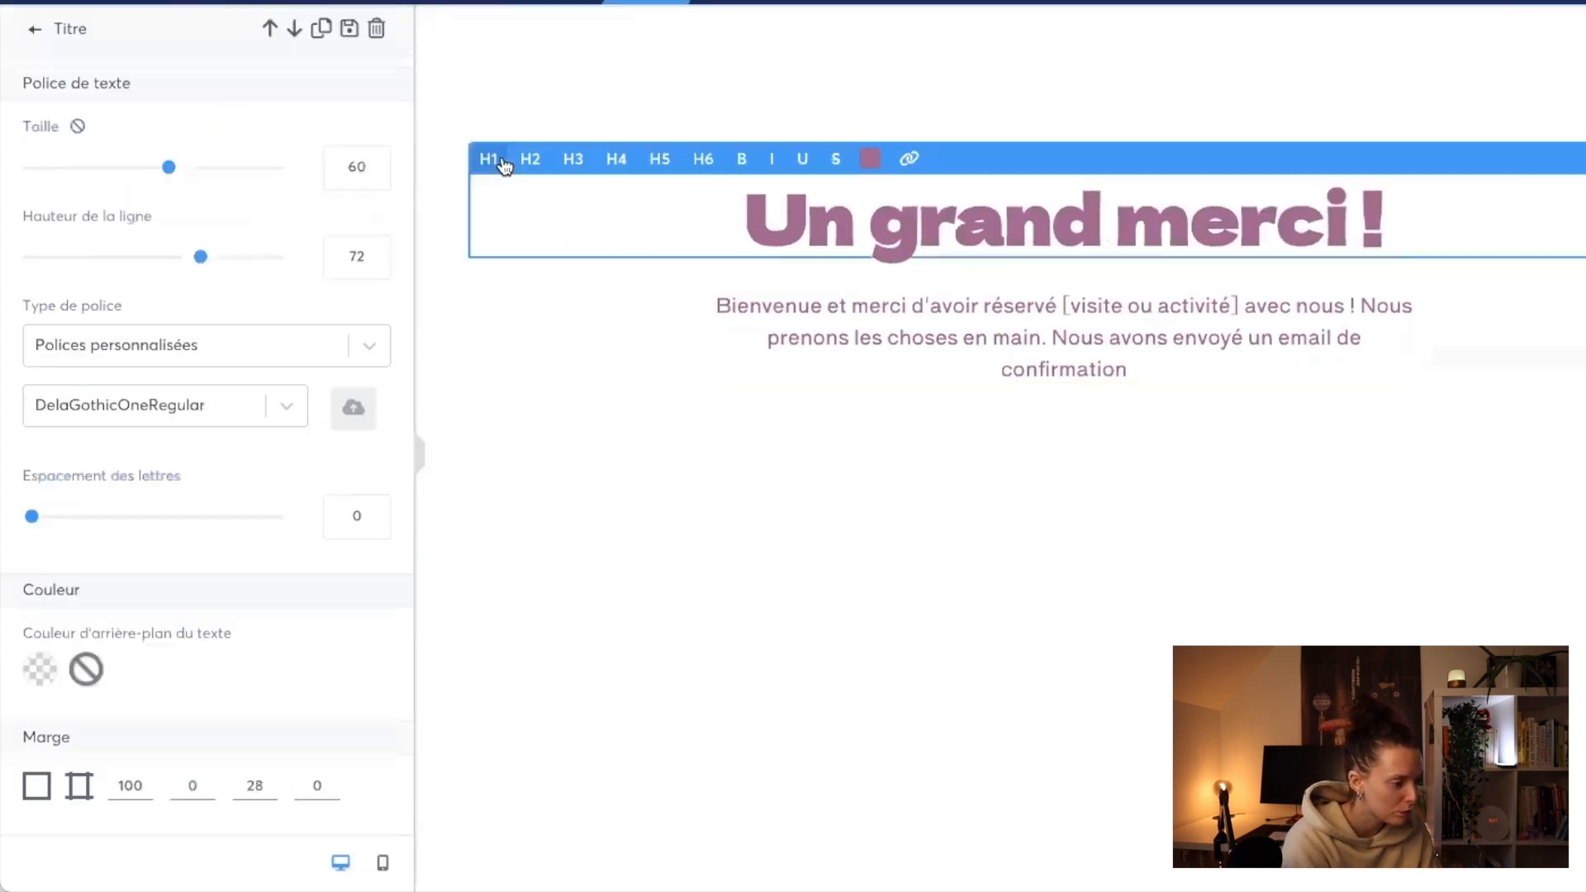
{"action": "type", "text": "5"}
{"action": "key", "text": "BackSpace"}
{"action": "key", "text": "BackSpace"}
{"action": "type", "text": "20"}
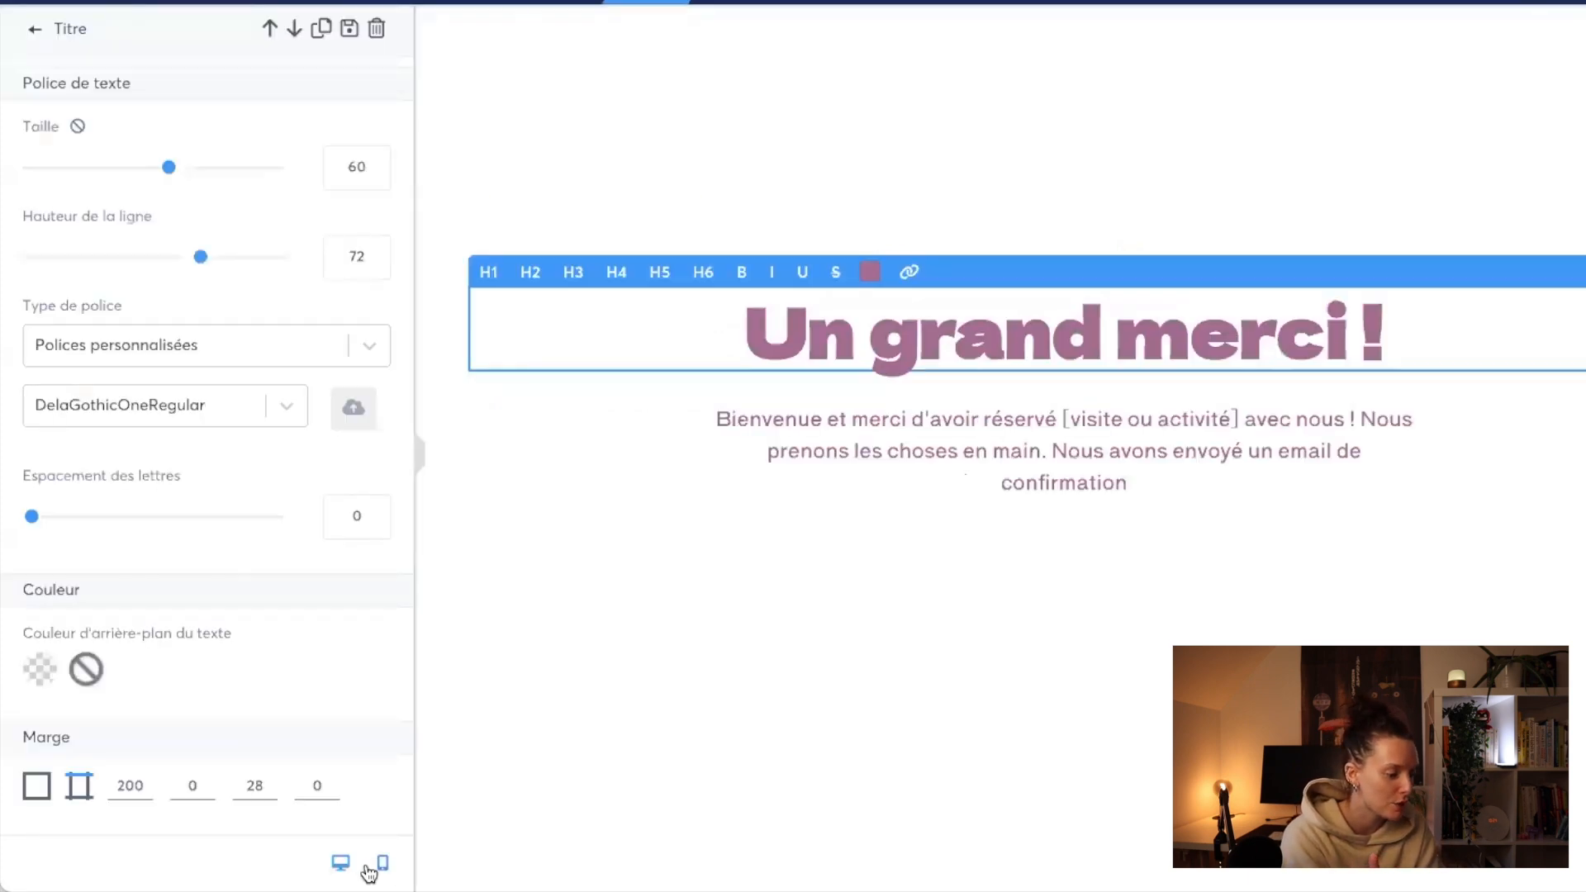
Step: Switch the editor to the mobile layout and adjust the title's top margin there to lower the text on the phone screen
{"action": "left_click", "coordinate": [382, 862]}
{"action": "left_click", "coordinate": [119, 785]}
{"action": "type", "text": "200"}
{"action": "left_click", "coordinate": [1533, 113]}
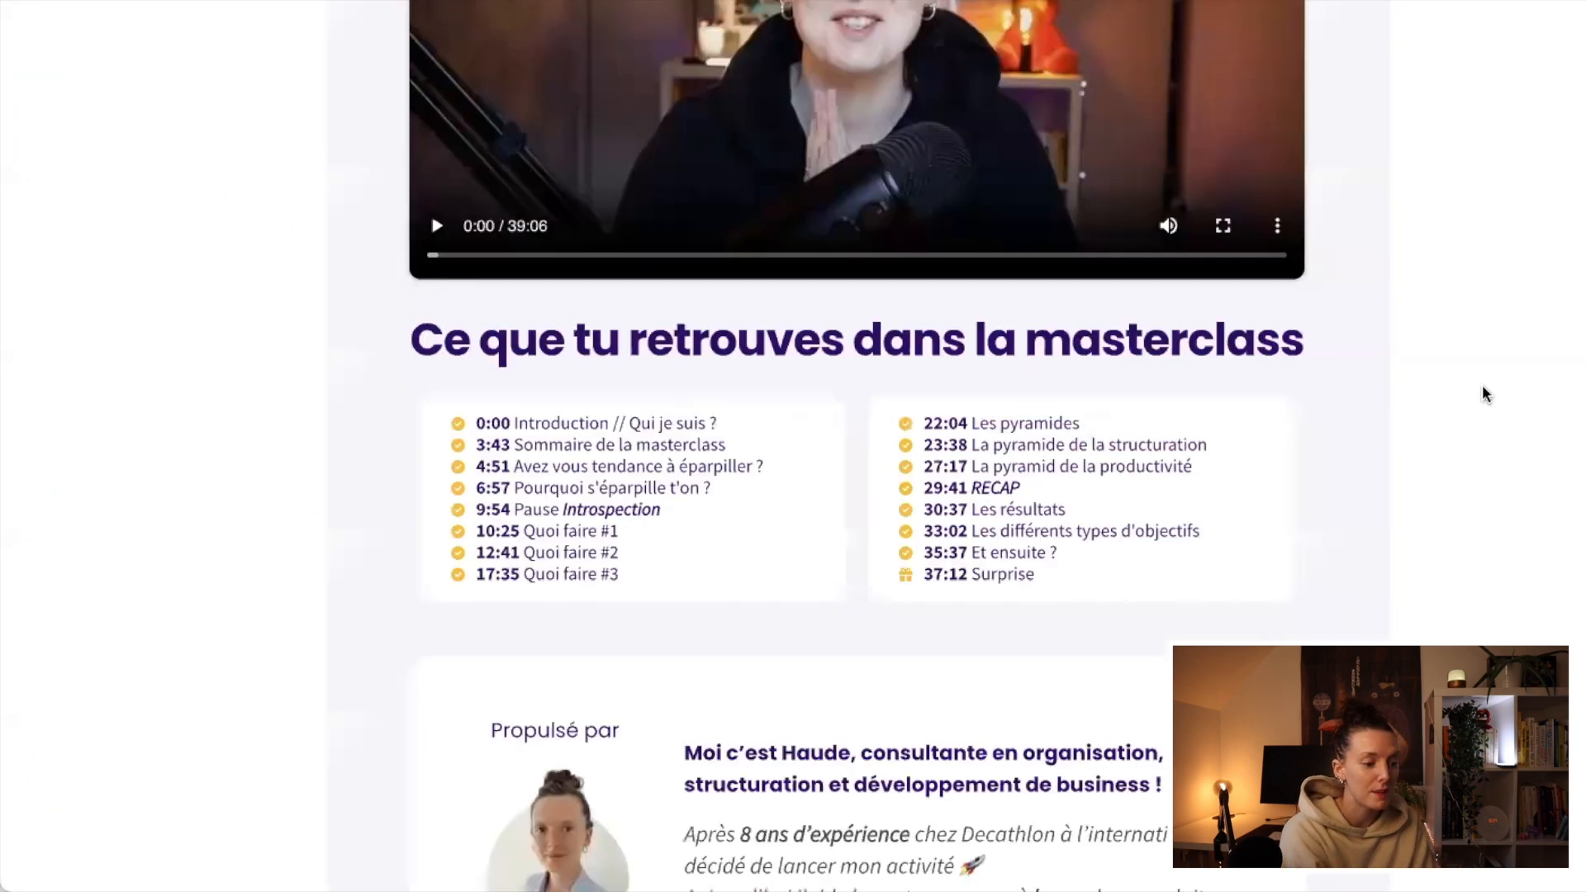
Step: Look through the example thank-you page, from its digital products section up to its thank-you message and video
{"action": "scroll", "coordinate": [1483, 388], "scroll_direction": "up", "scroll_amount": 20}
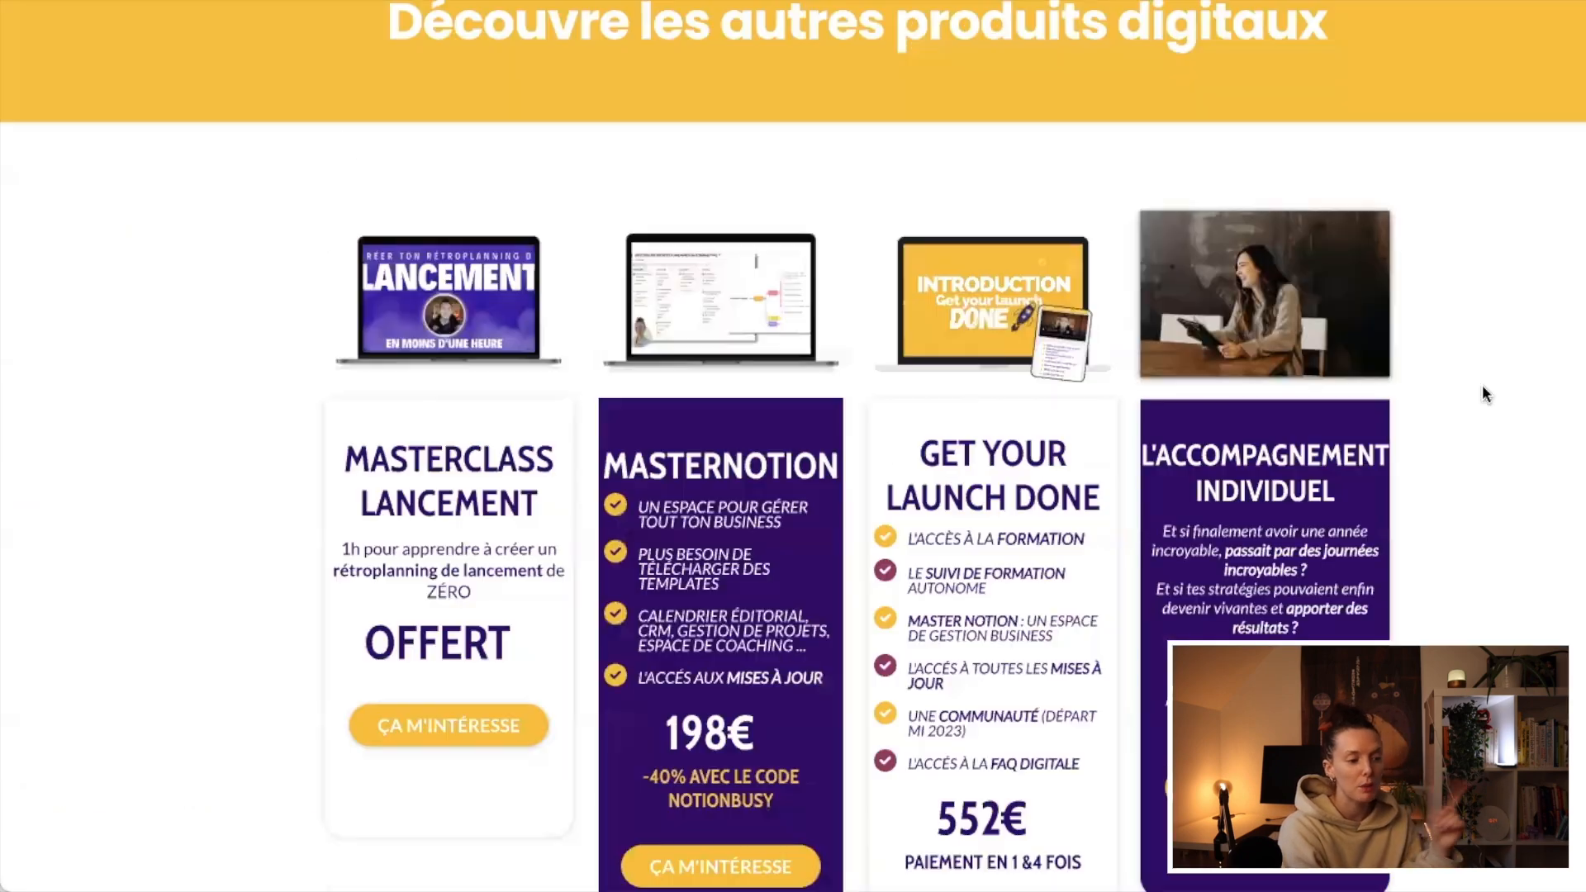
{"action": "scroll", "coordinate": [1482, 384], "scroll_direction": "up", "scroll_amount": 5}
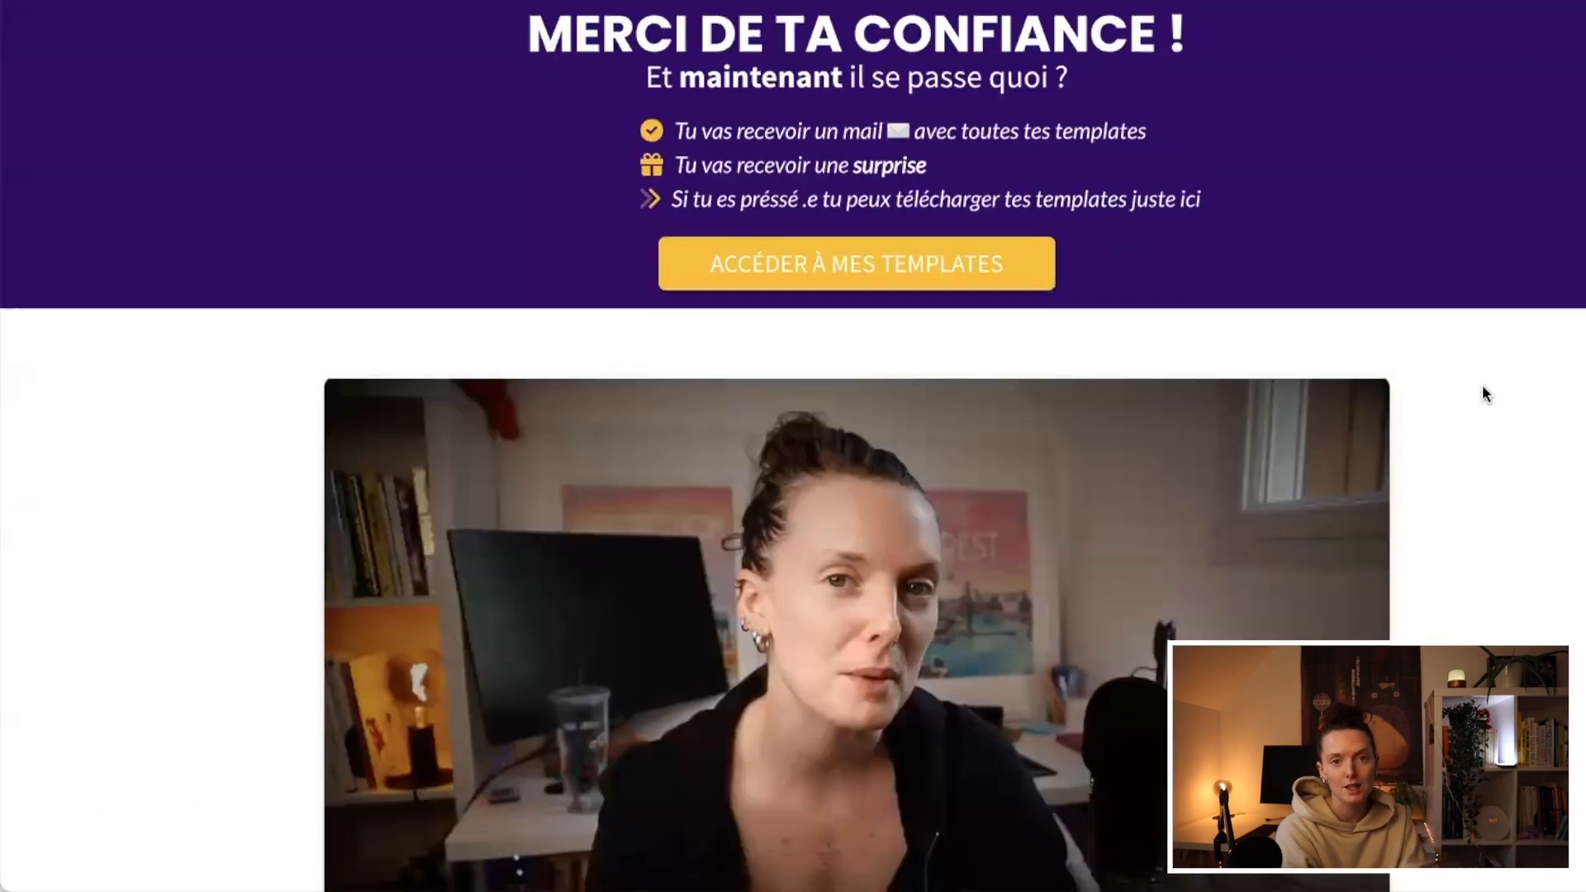